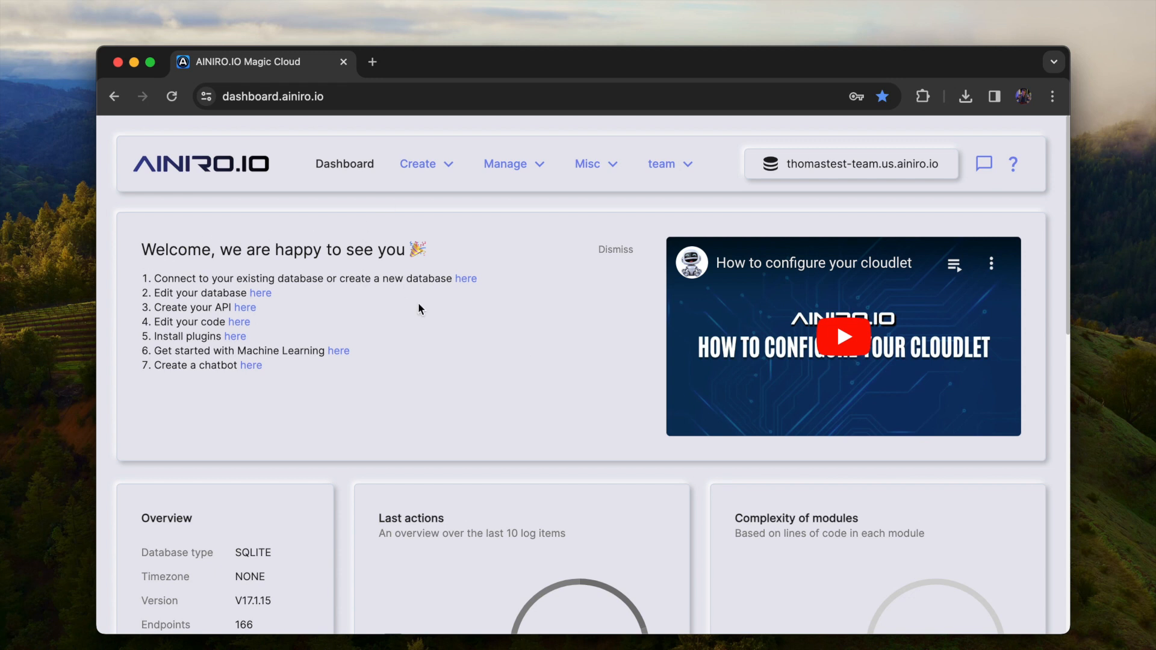
Open Hyper IDE and expand the www folder inside the etc folder of the file tree
{"action": "left_click", "coordinate": [411, 173]}
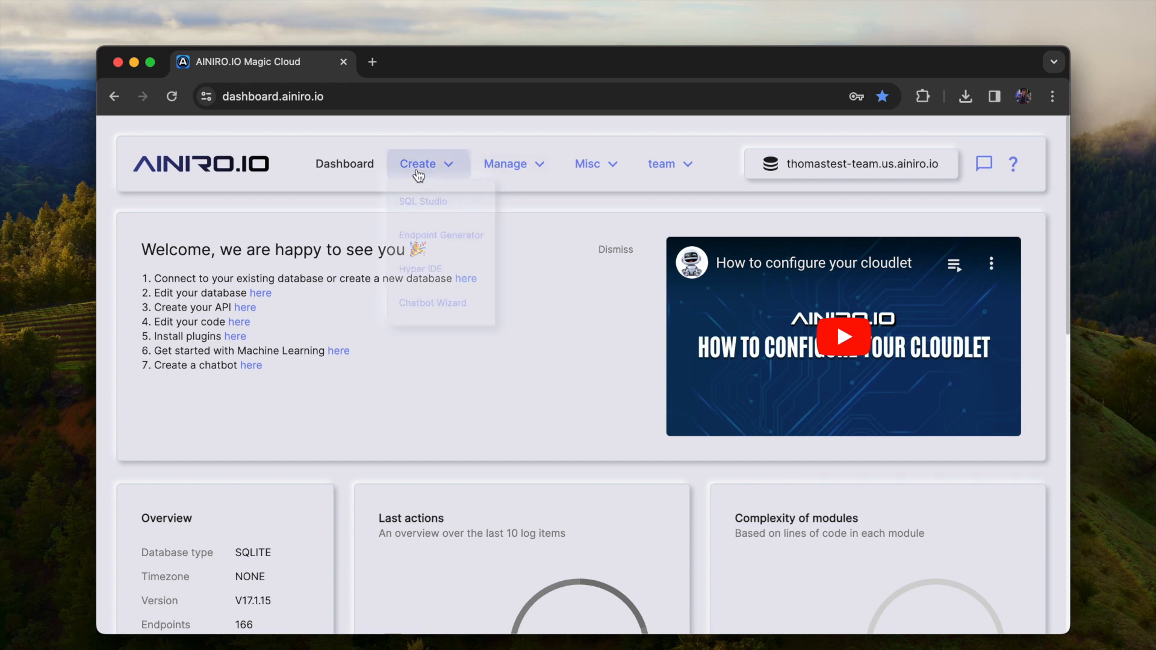
{"action": "left_click", "coordinate": [426, 283]}
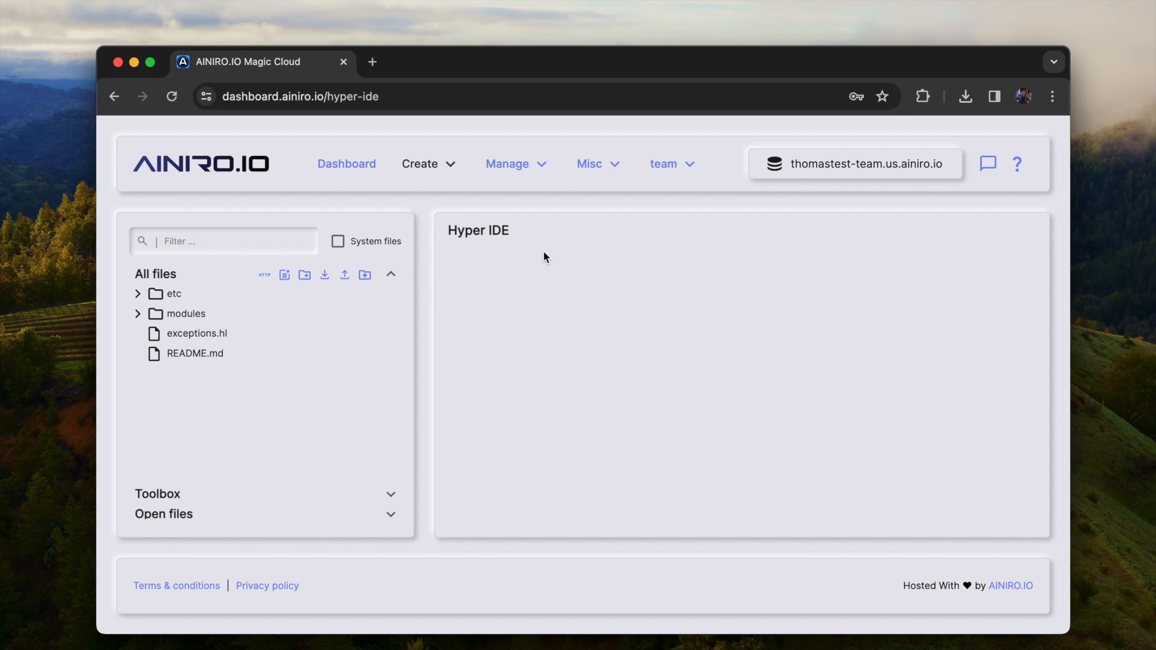
{"action": "left_click", "coordinate": [223, 301]}
{"action": "scroll", "coordinate": [223, 304], "scroll_direction": "down", "scroll_amount": 1}
{"action": "scroll", "coordinate": [222, 304], "scroll_direction": "down", "scroll_amount": 3}
{"action": "left_click", "coordinate": [207, 393]}
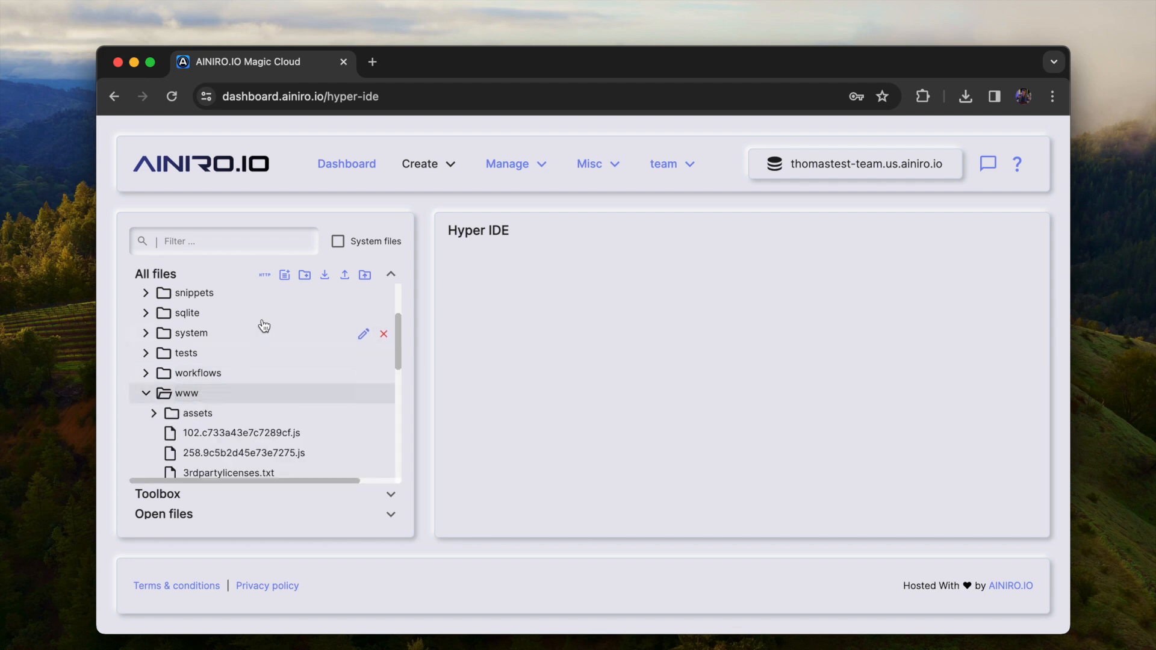
Create a new file named foo.html in the /etc/www/ folder
{"action": "left_click", "coordinate": [285, 275]}
{"action": "type", "text": "f"}
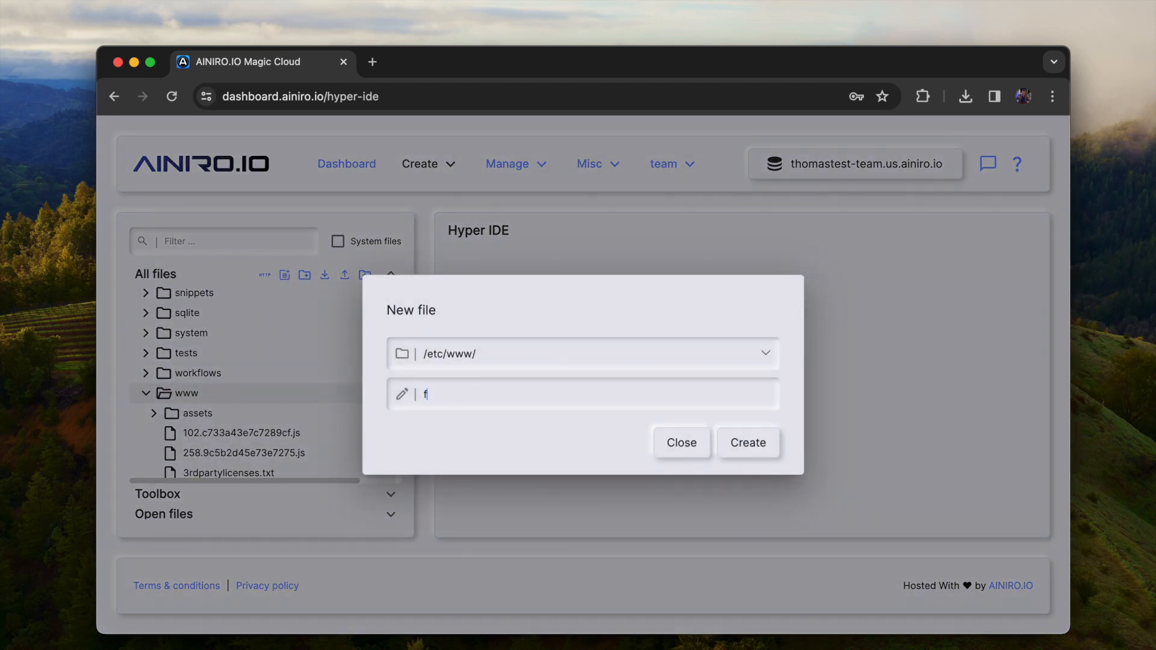
{"action": "type", "text": "oo.html"}
{"action": "key", "text": "Return"}
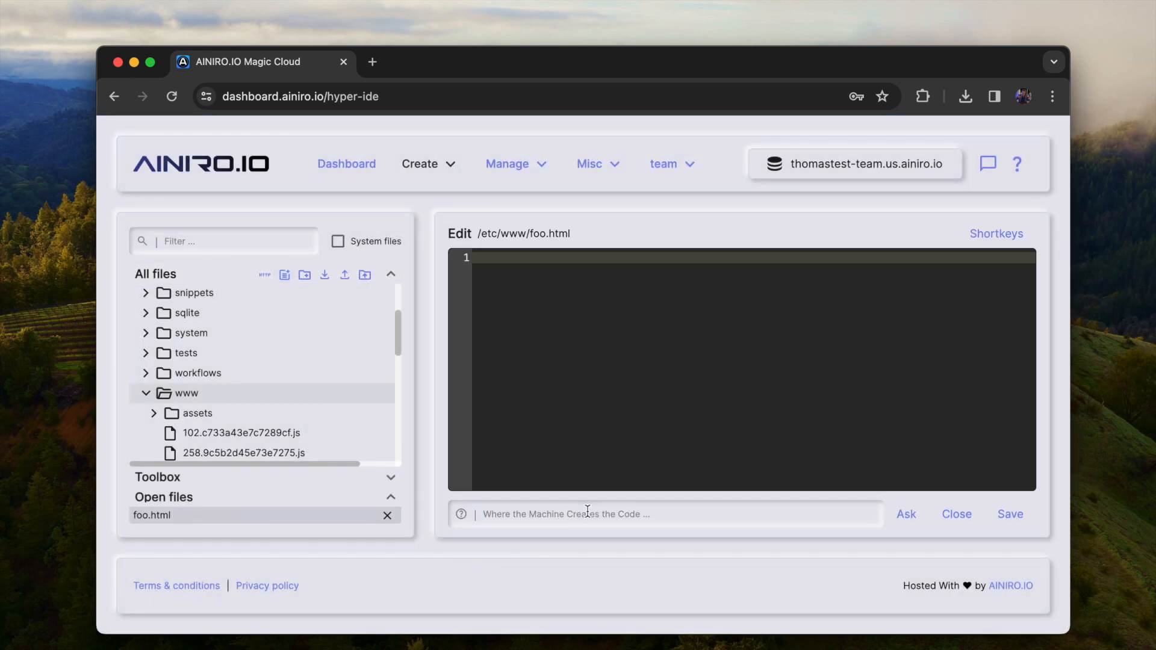
Have the AI generate code for the empty foo.html with the prompt "Create a default HTML page"
{"action": "type", "text": "Create a default HTMLpage"}
{"action": "left_click", "coordinate": [577, 514]}
{"action": "key", "text": "Return"}
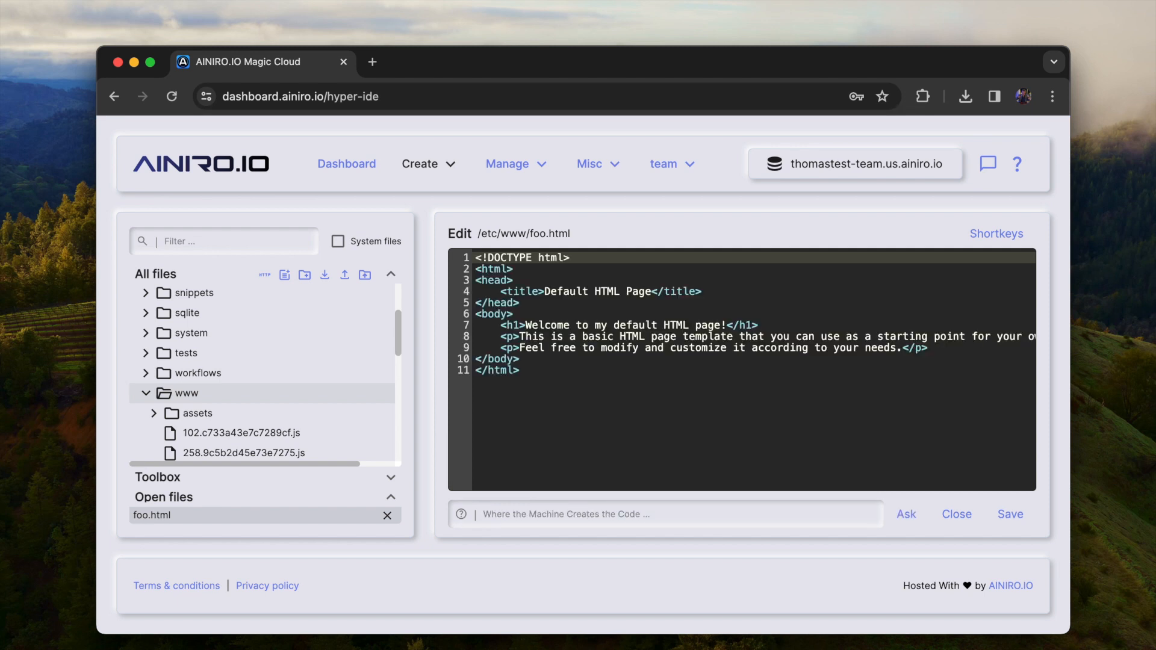
Have the AI extend the page code with the prompt "Add bootstrap from CDN"
{"action": "left_click", "coordinate": [656, 516]}
{"action": "type", "text": "Add"}
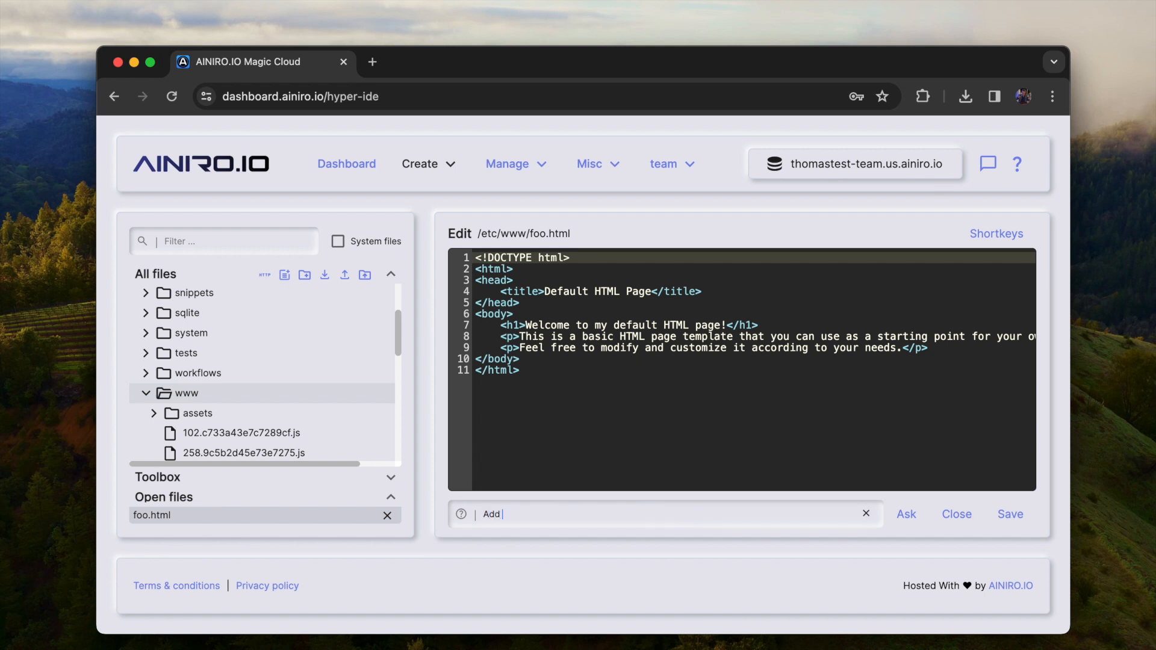
{"action": "type", "text": " bootstrap from CDN"}
{"action": "key", "text": "Return"}
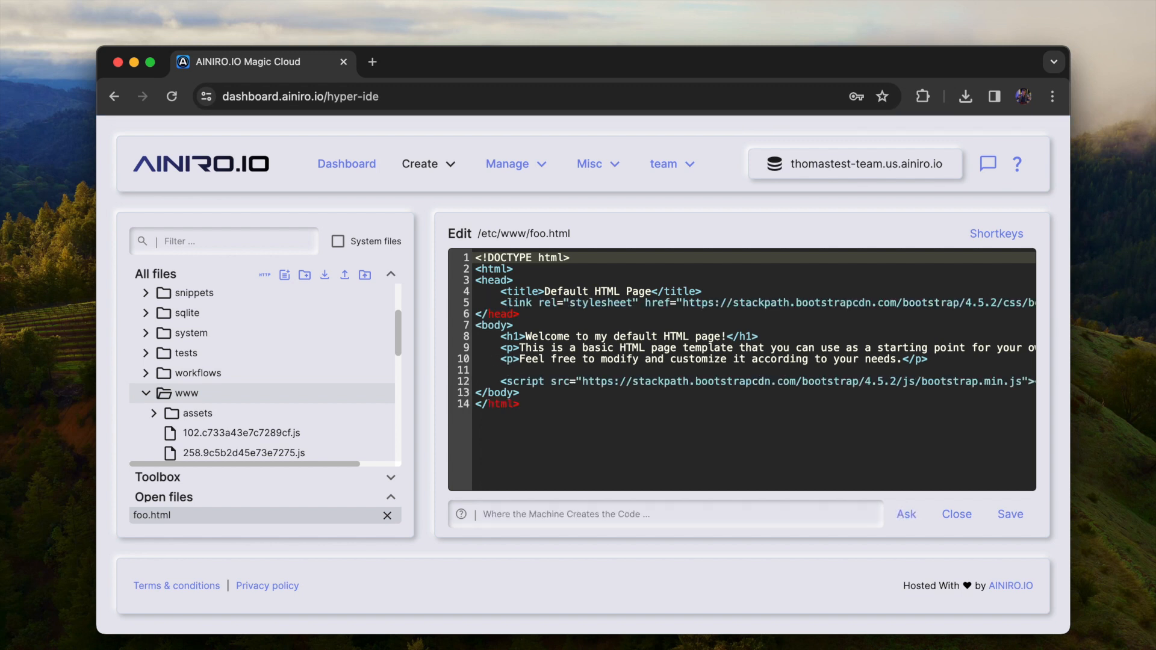
Prompt the code AI with "Create a 3 column layout with yellow, green and blue columns, with high contrast text"
{"action": "left_click", "coordinate": [629, 516]}
{"action": "type", "text": "Create a"}
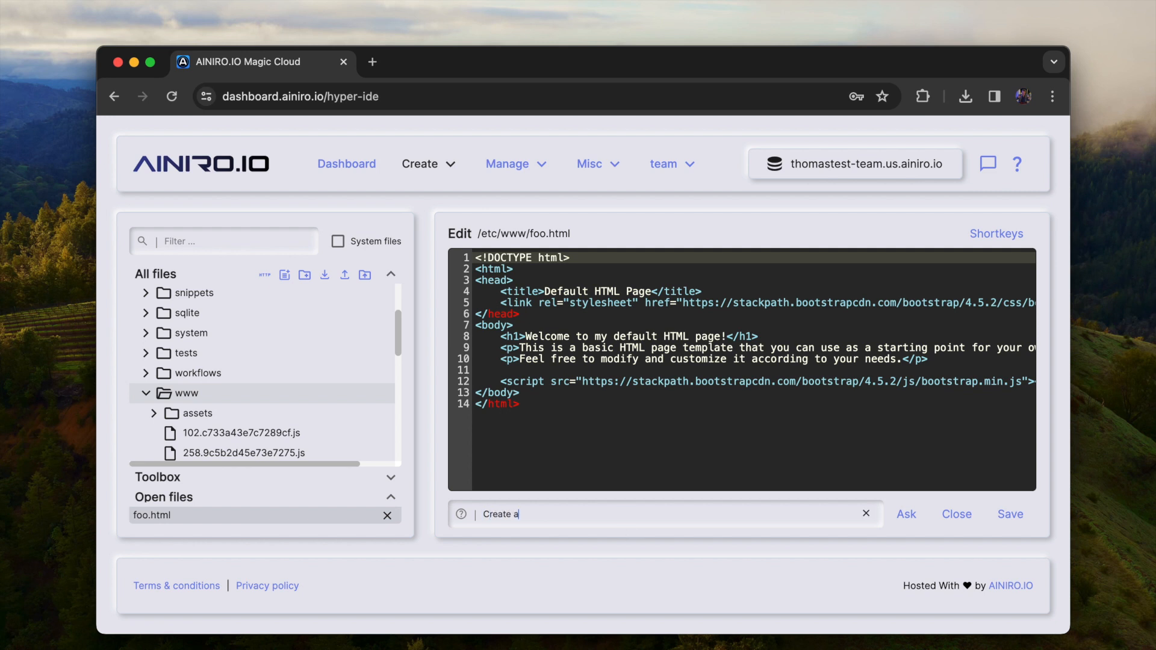
{"action": "type", "text": " 3 column layout with yellow,"}
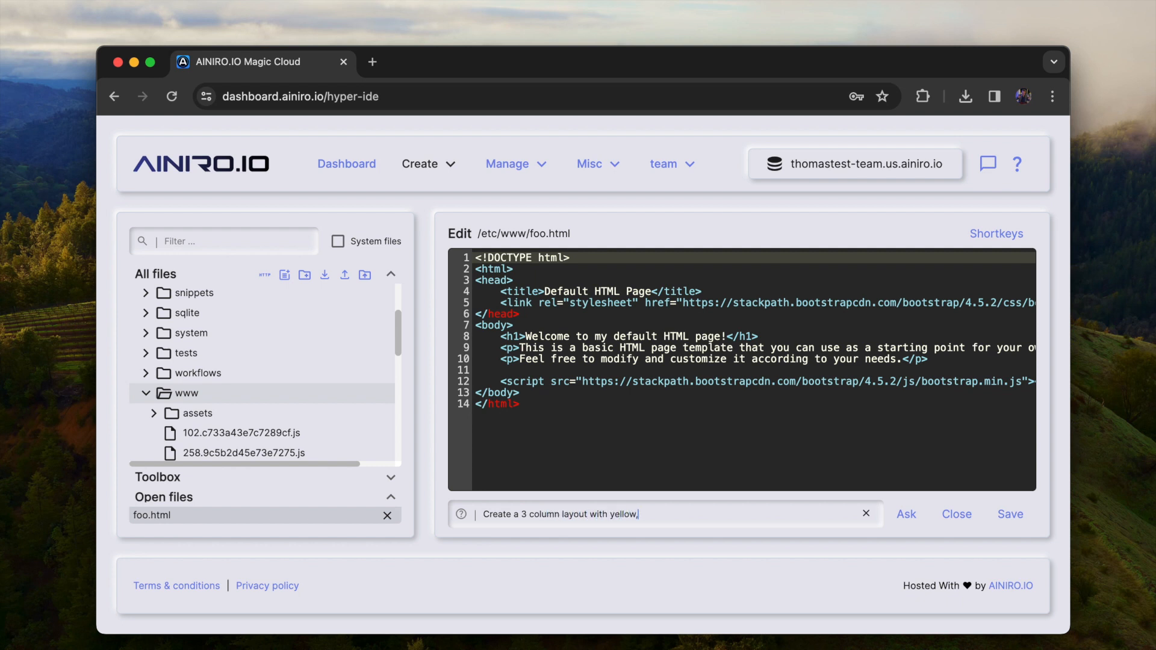
{"action": "type", "text": " green and blue columns, with h"}
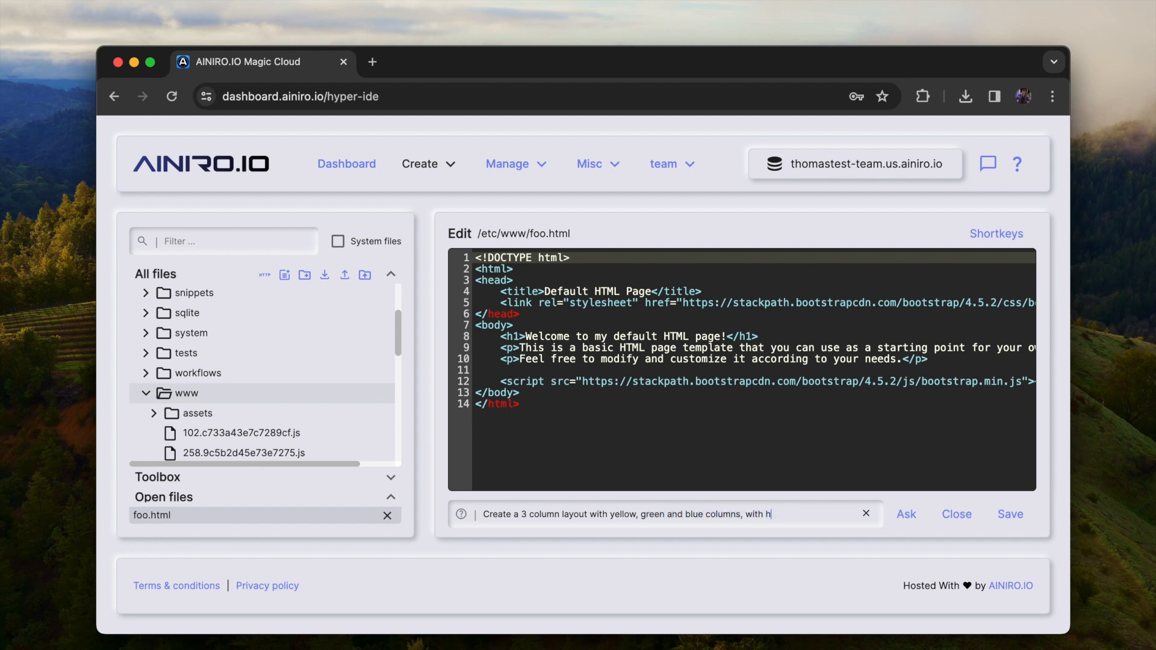
{"action": "type", "text": "igh contrast text"}
{"action": "key", "text": "Return"}
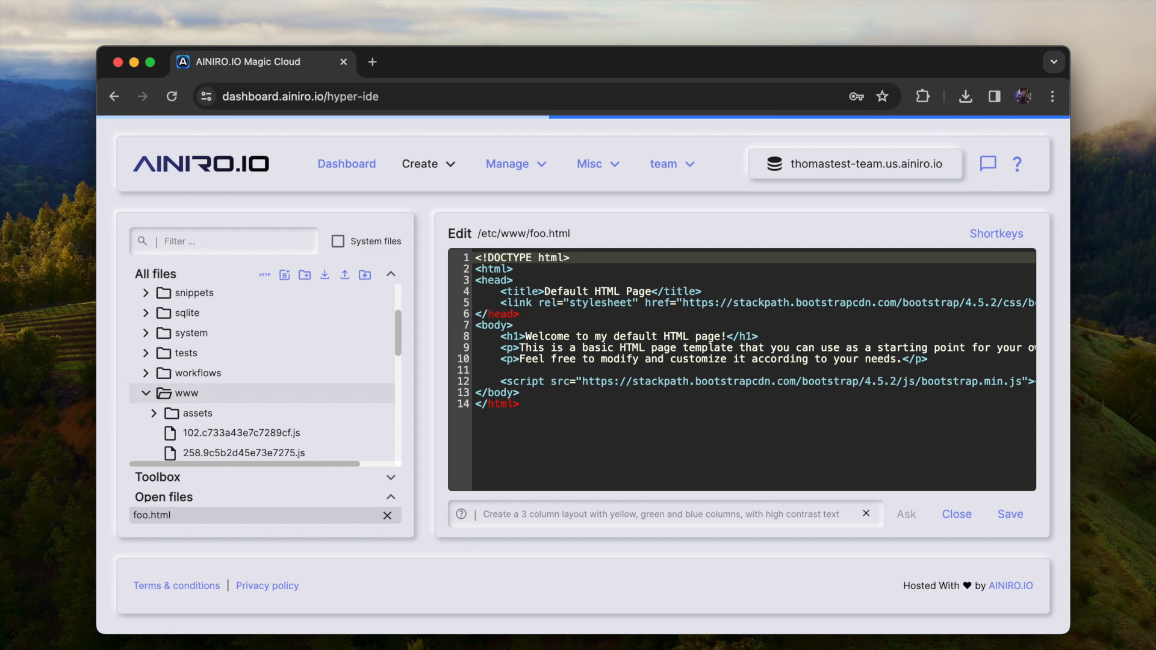
Save foo.html with the generated column layout and preview it in the browser
{"action": "scroll", "coordinate": [333, 387], "scroll_direction": "down", "scroll_amount": 1}
{"action": "scroll", "coordinate": [333, 387], "scroll_direction": "down", "scroll_amount": 5}
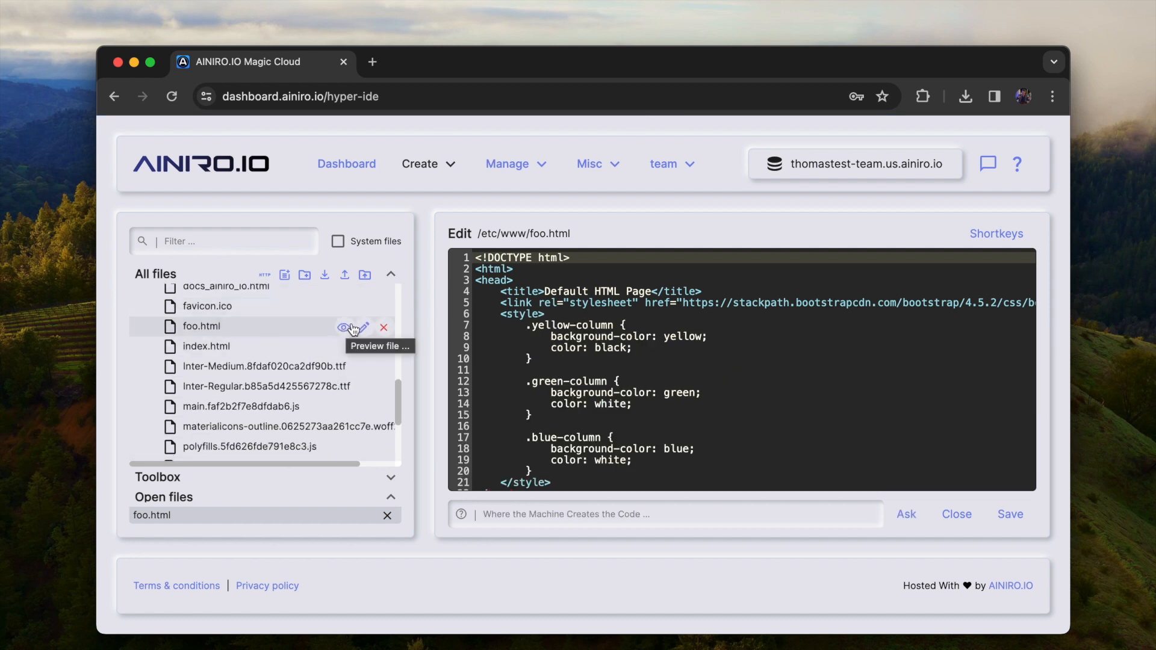
{"action": "left_click", "coordinate": [680, 405]}
{"action": "key", "text": "super+s"}
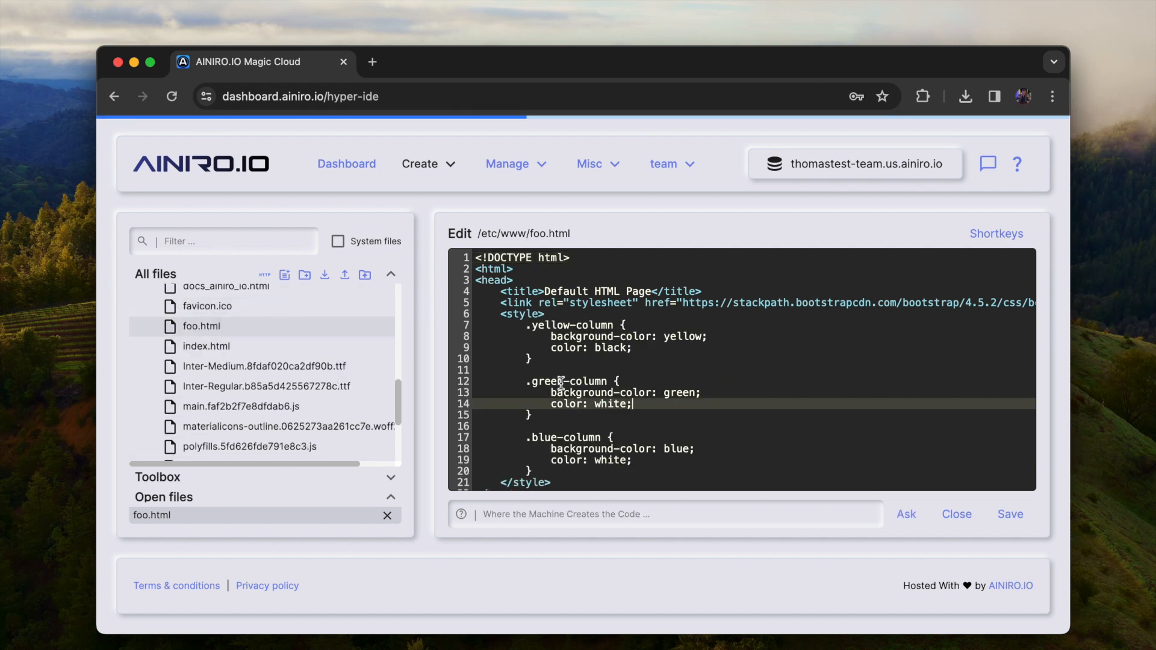
{"action": "left_click", "coordinate": [344, 329]}
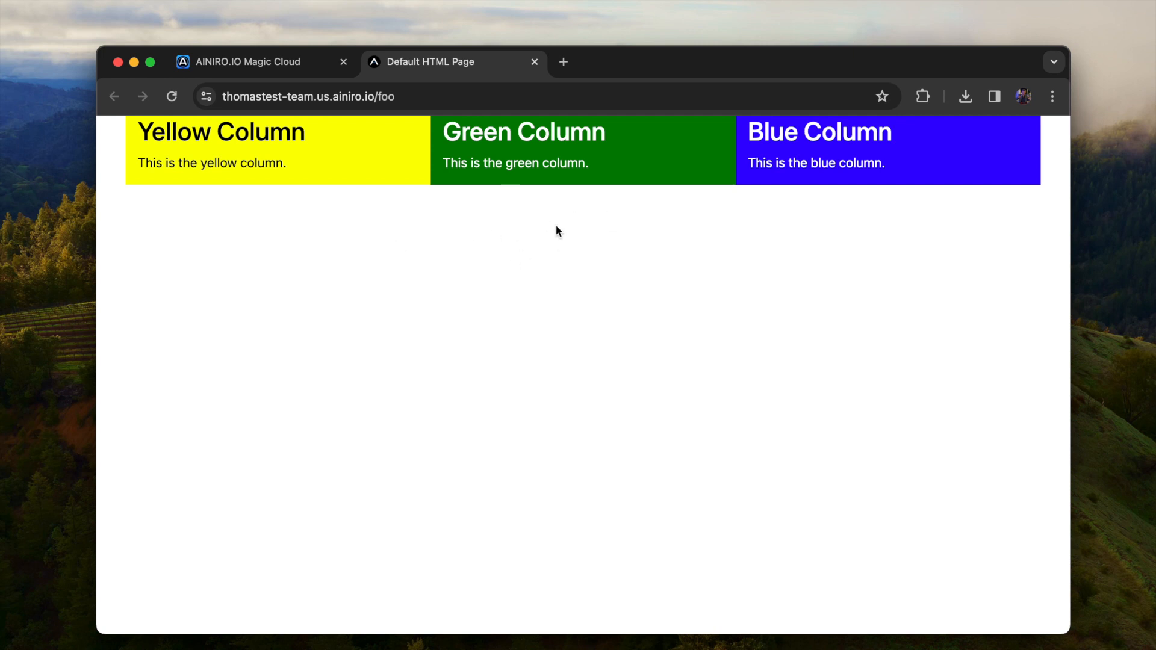
Back in Hyper IDE, prompt the code AI with "Add a top part with an H1 header saying "Welcome to my cool bootstrap app""
{"action": "key", "text": "super+alt+Left"}
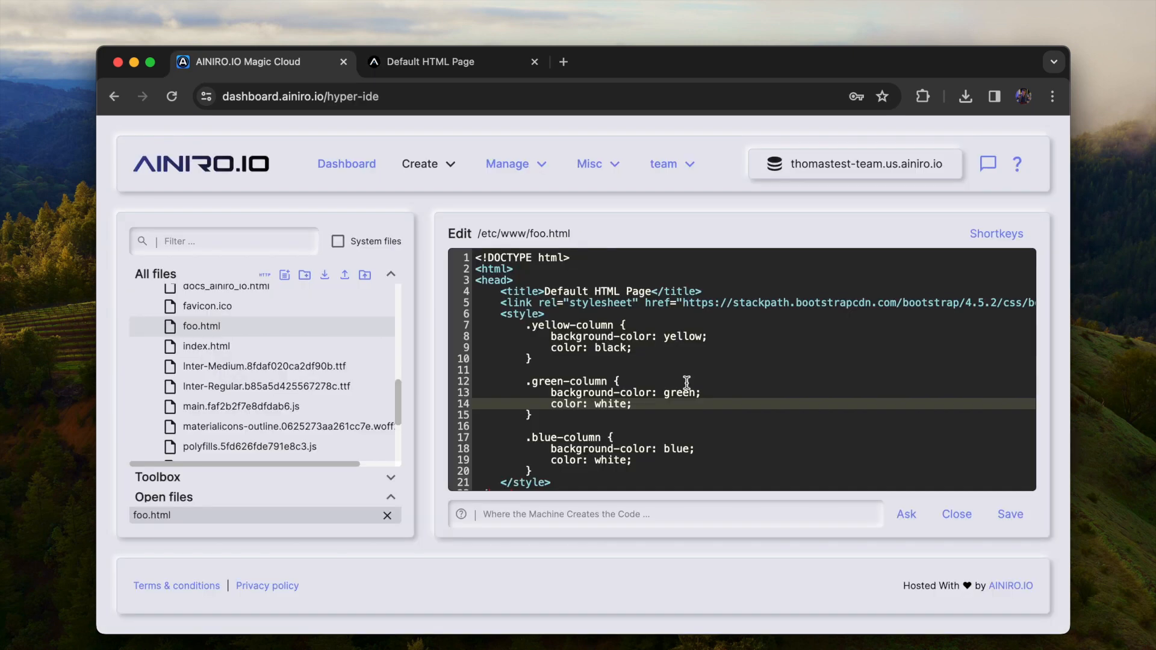
{"action": "left_click", "coordinate": [668, 516]}
{"action": "type", "text": "Add a"}
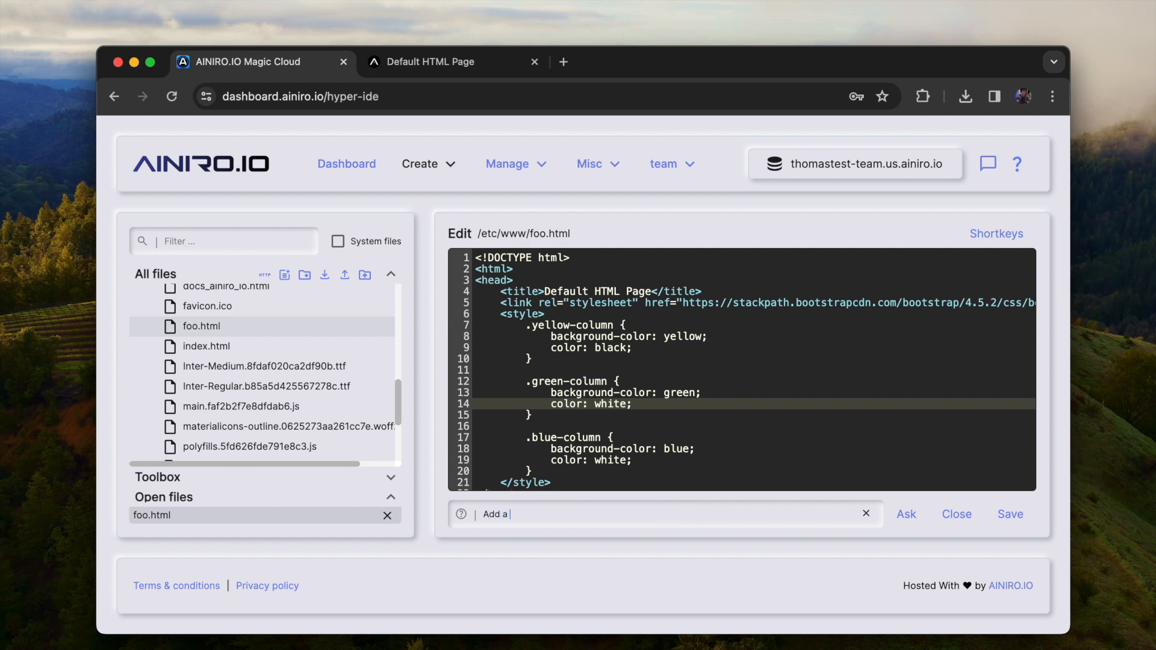
{"action": "type", "text": " top part with an H1 header saying \"Welc"}
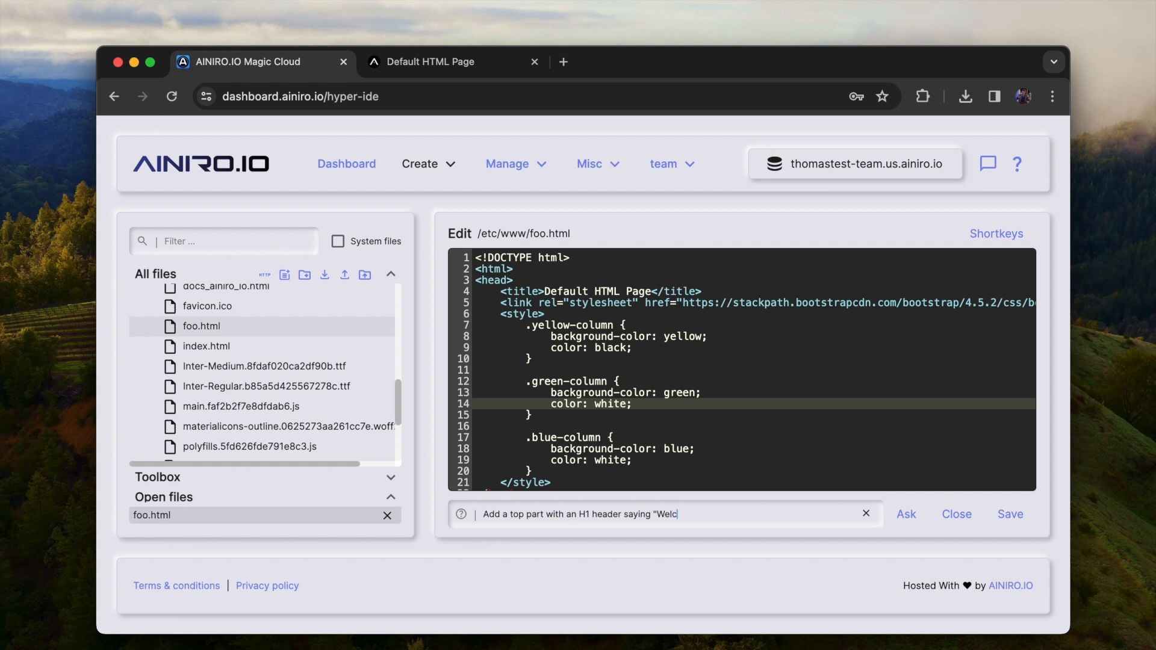
{"action": "type", "text": "ome to my cool bootstrap app\""}
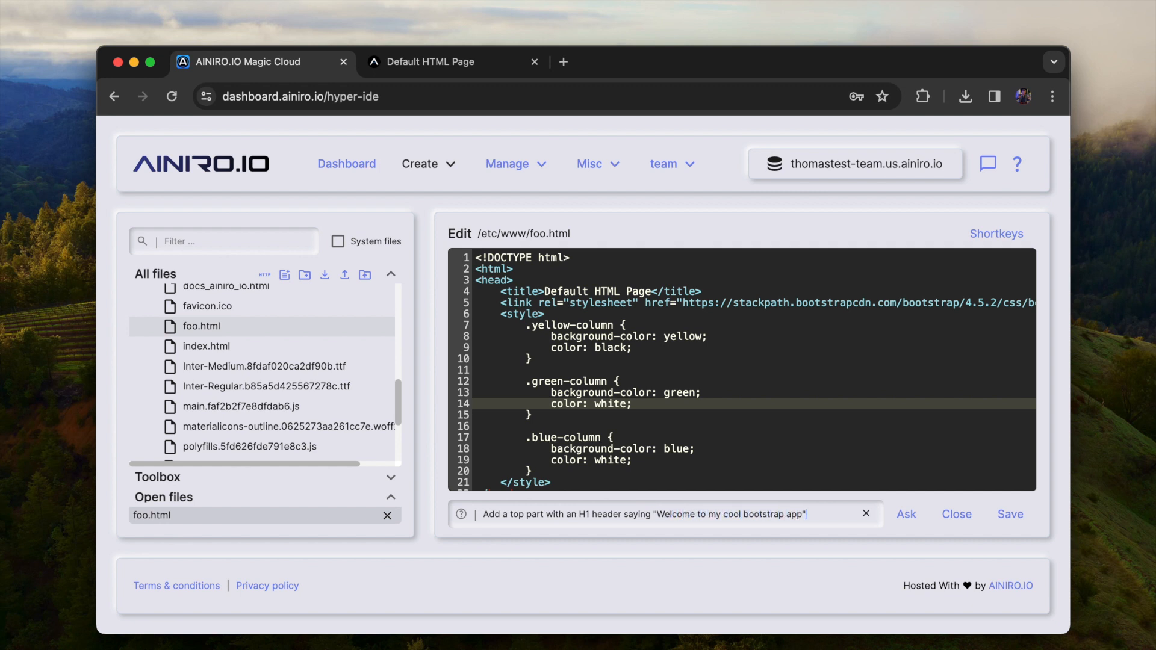
{"action": "key", "text": "Return"}
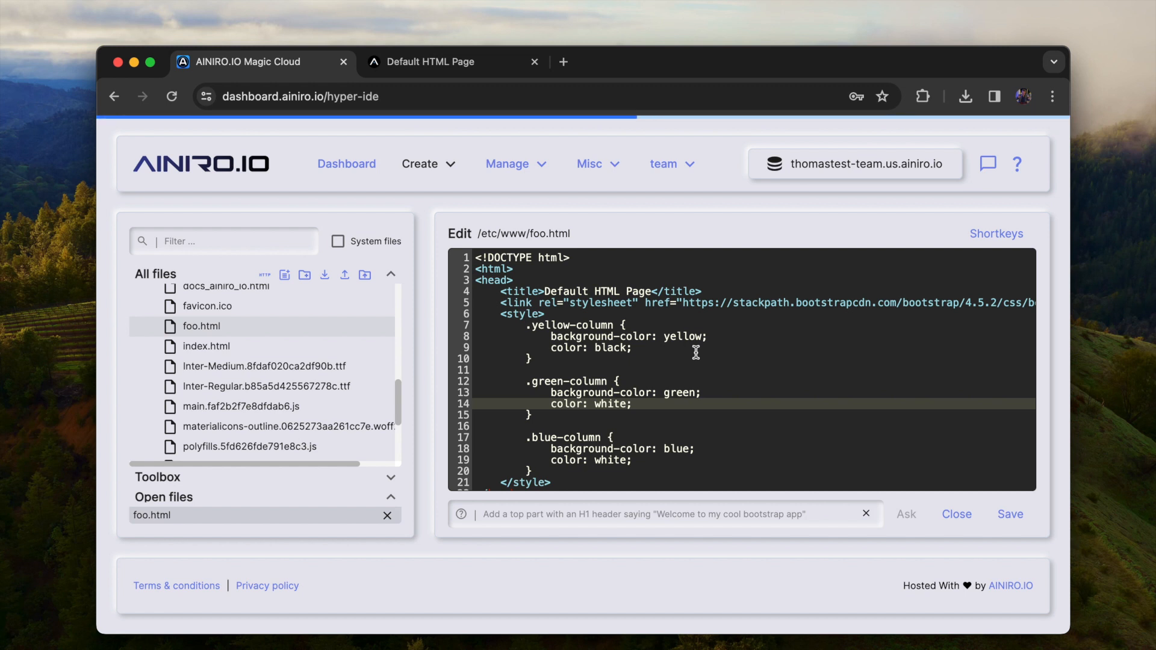
Save foo.html, check the heading on the reloaded preview page, and close the preview
{"action": "left_click", "coordinate": [696, 353]}
{"action": "key", "text": "super+s"}
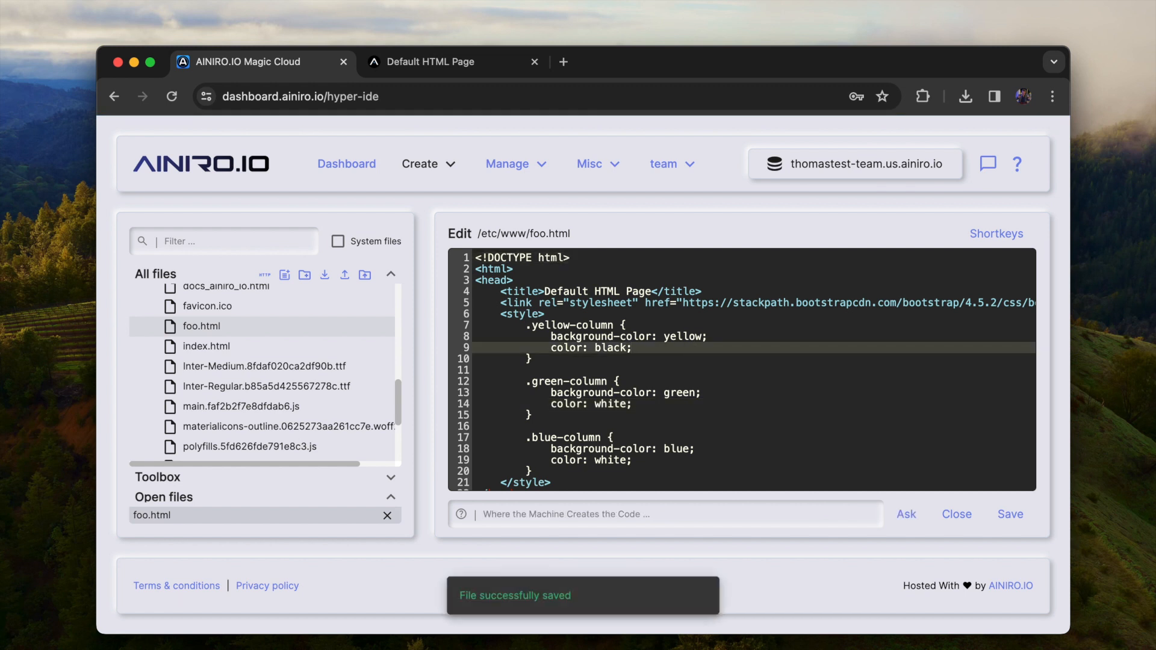
{"action": "key", "text": "ctrl+Tab"}
{"action": "key", "text": "super+r"}
{"action": "left_click_drag", "start_coordinate": [626, 144], "coordinate": [144, 144]}
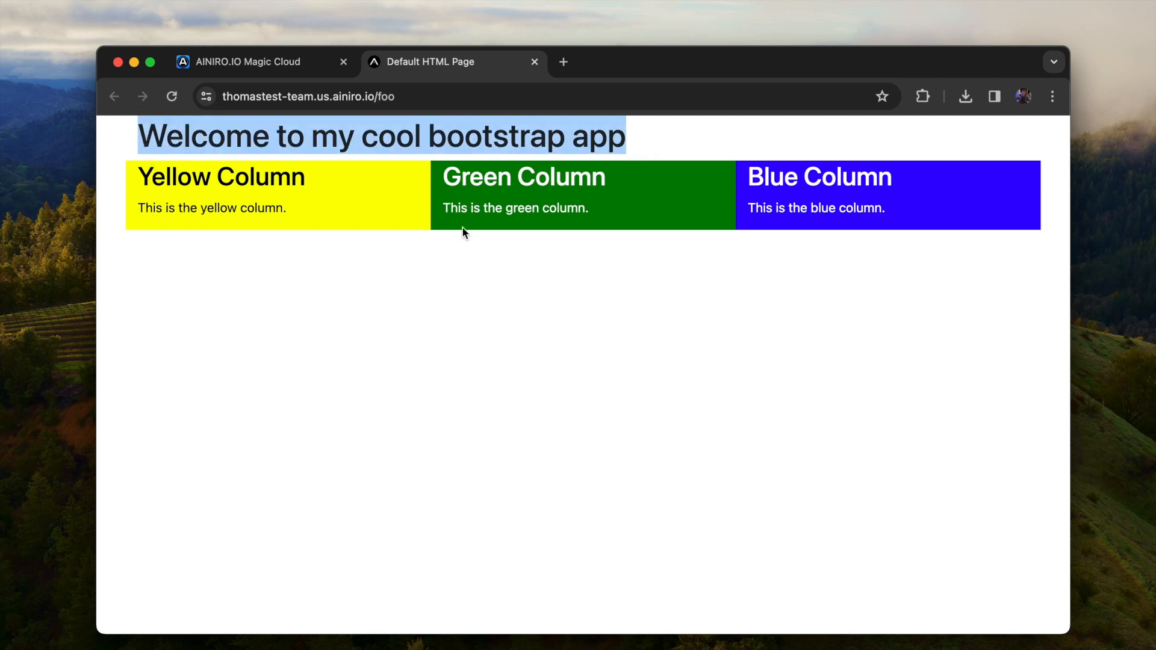
{"action": "key", "text": "super+w"}
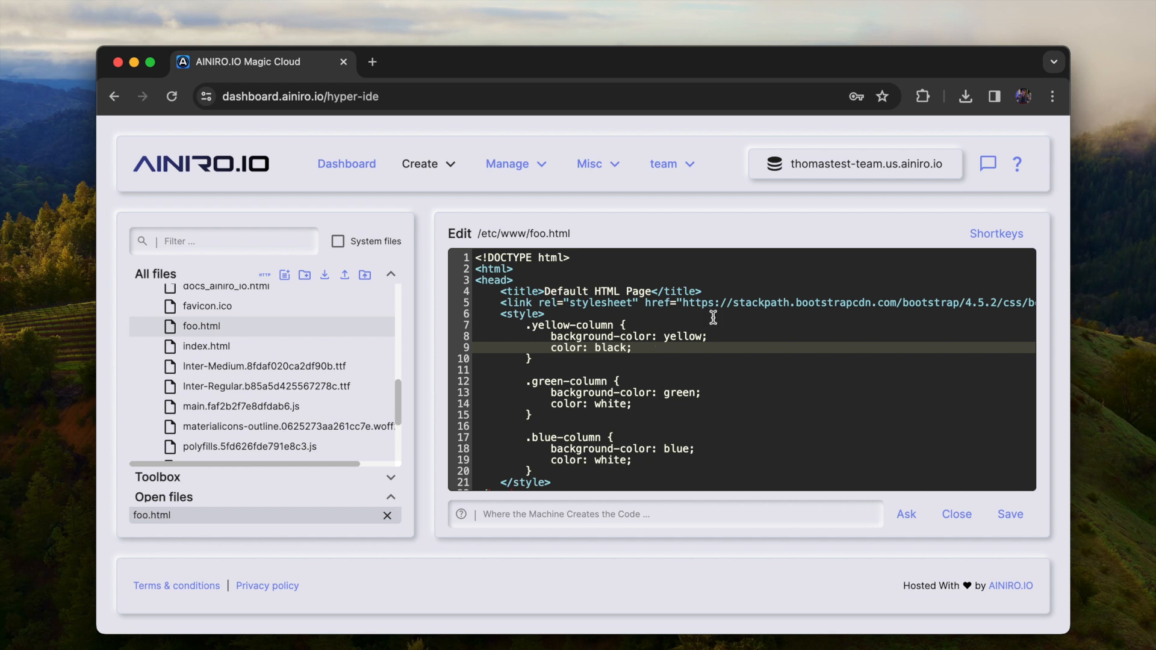
Read the built-in Hyper IDE help and its linked documentation page, including the AI features, and close the documentation
{"action": "left_click", "coordinate": [1018, 171]}
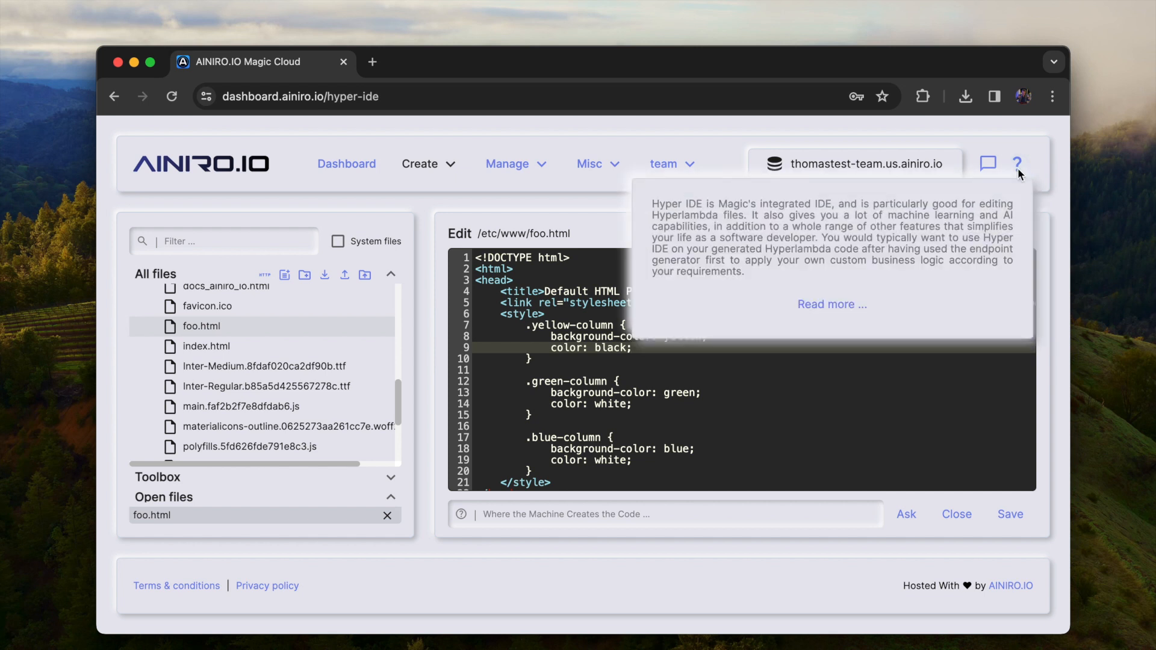
{"action": "left_click_drag", "start_coordinate": [767, 273], "coordinate": [637, 206]}
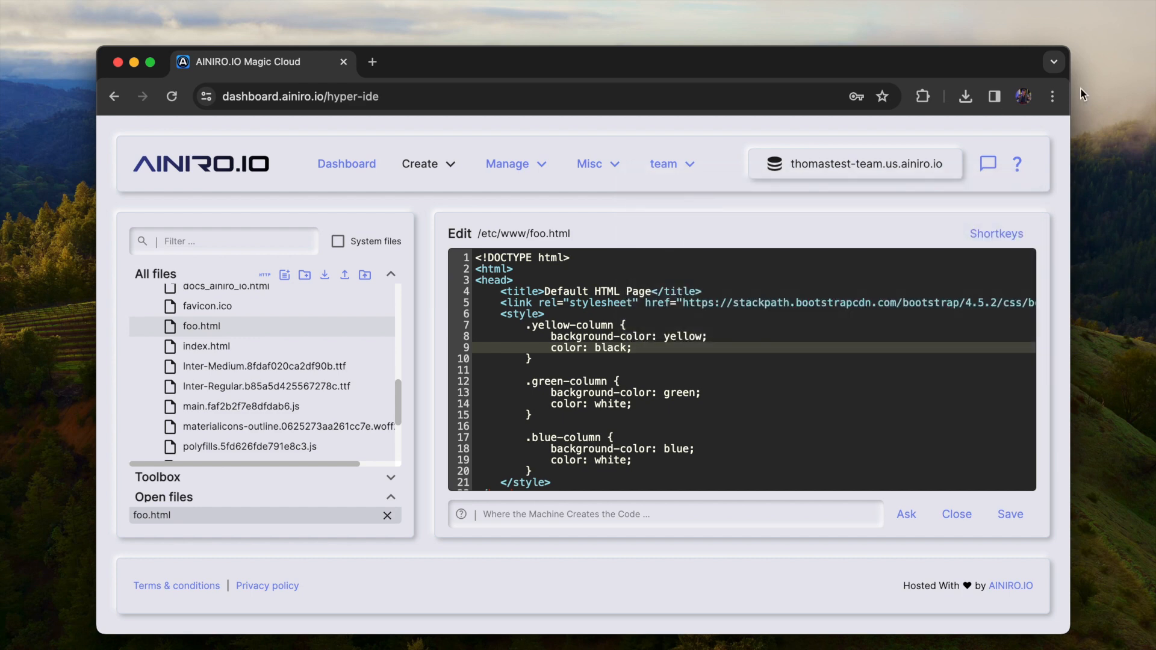
{"action": "left_click", "coordinate": [1018, 164]}
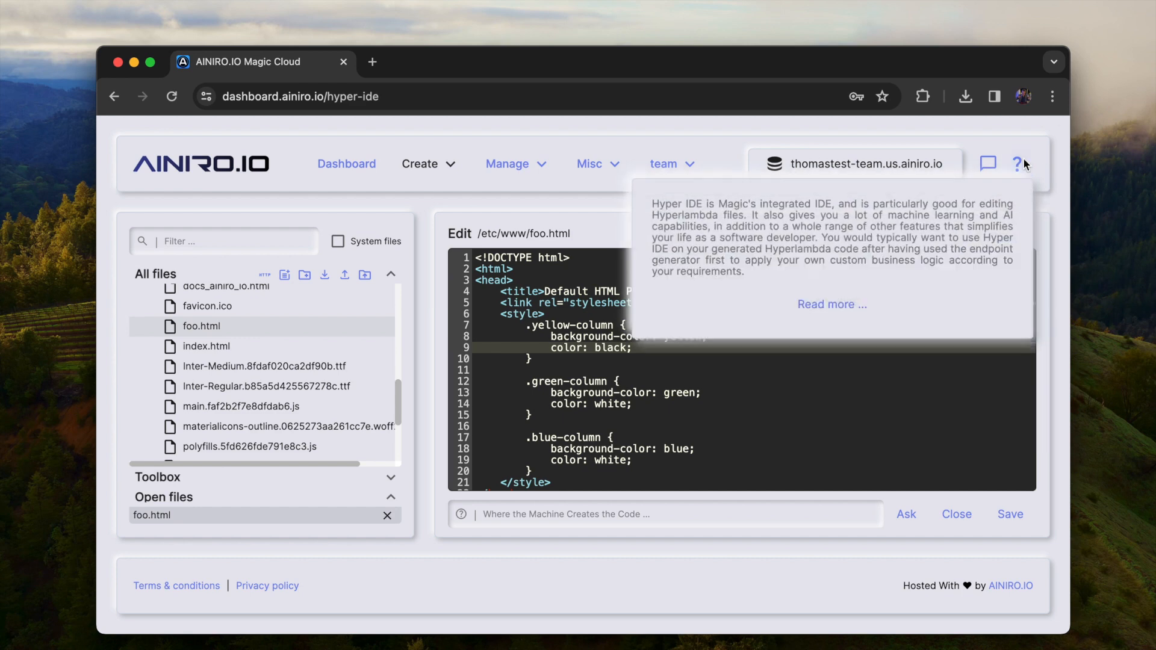
{"action": "left_click", "coordinate": [827, 305]}
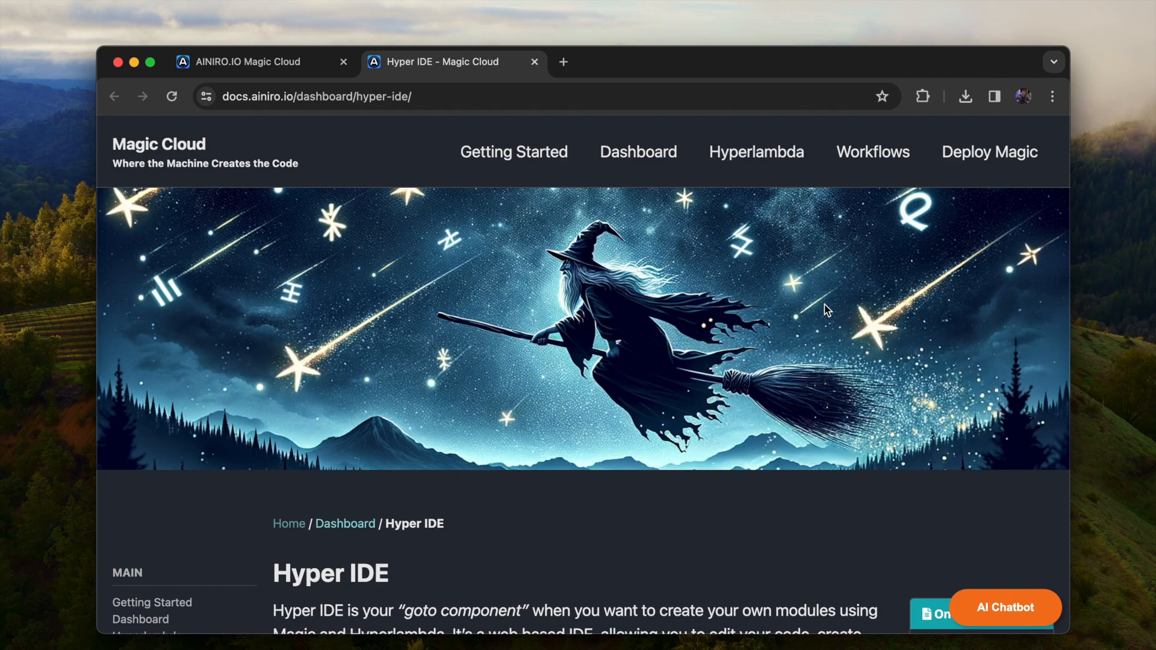
{"action": "scroll", "coordinate": [825, 305], "scroll_direction": "down", "scroll_amount": 15}
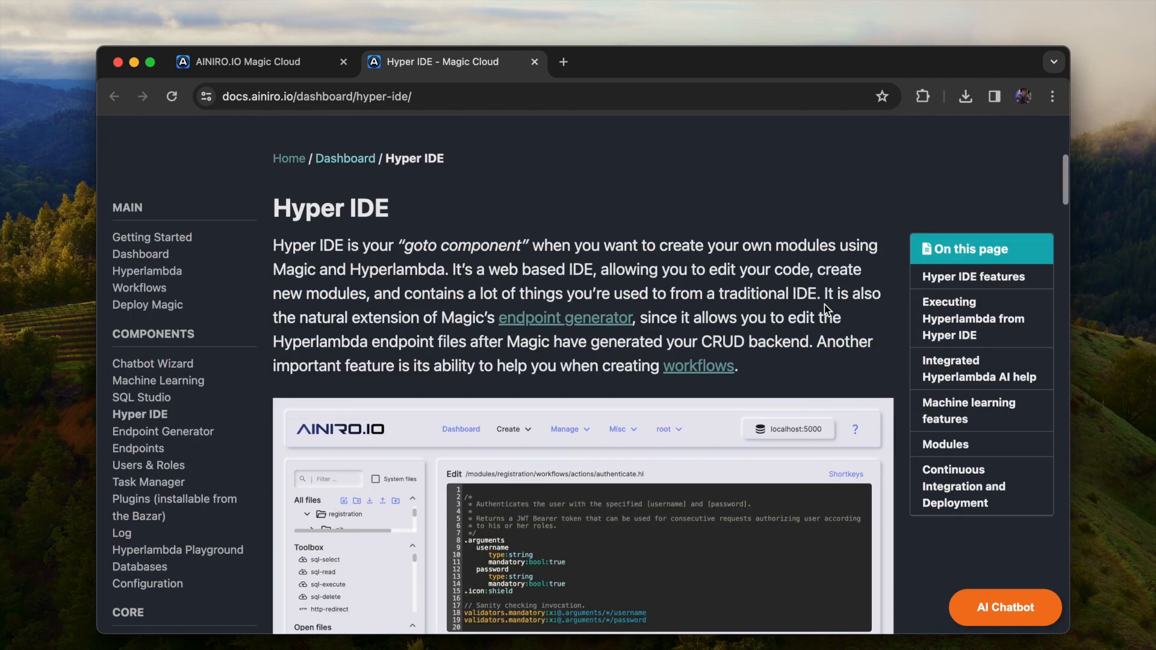
{"action": "scroll", "coordinate": [825, 305], "scroll_direction": "down", "scroll_amount": 15}
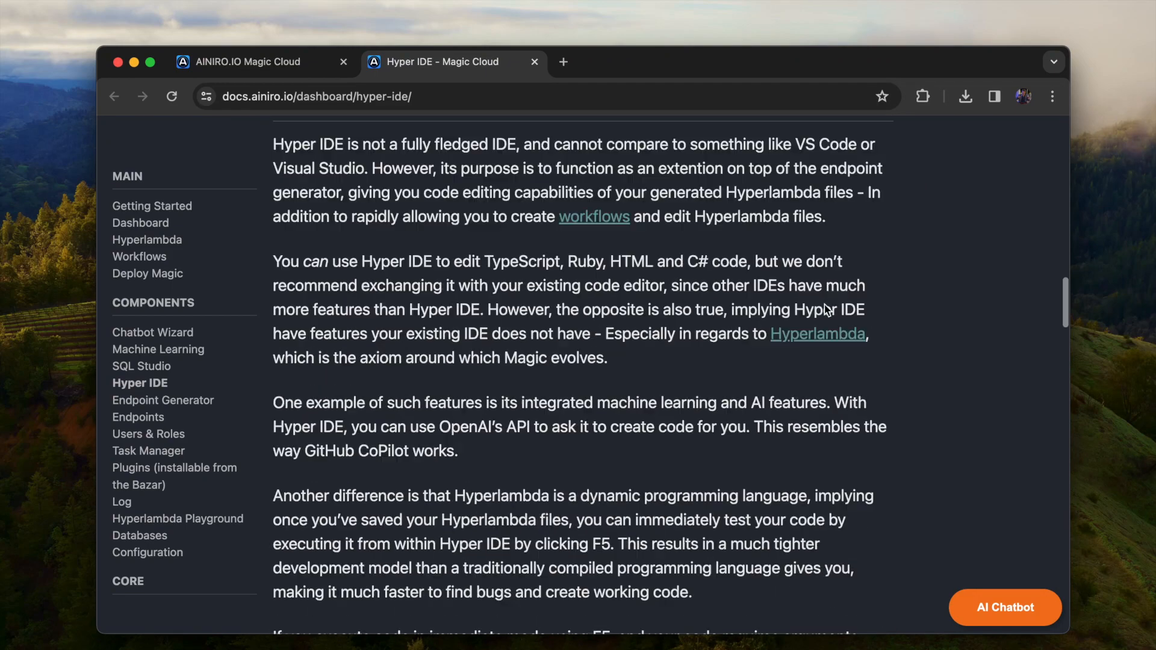
{"action": "scroll", "coordinate": [825, 304], "scroll_direction": "down", "scroll_amount": 15}
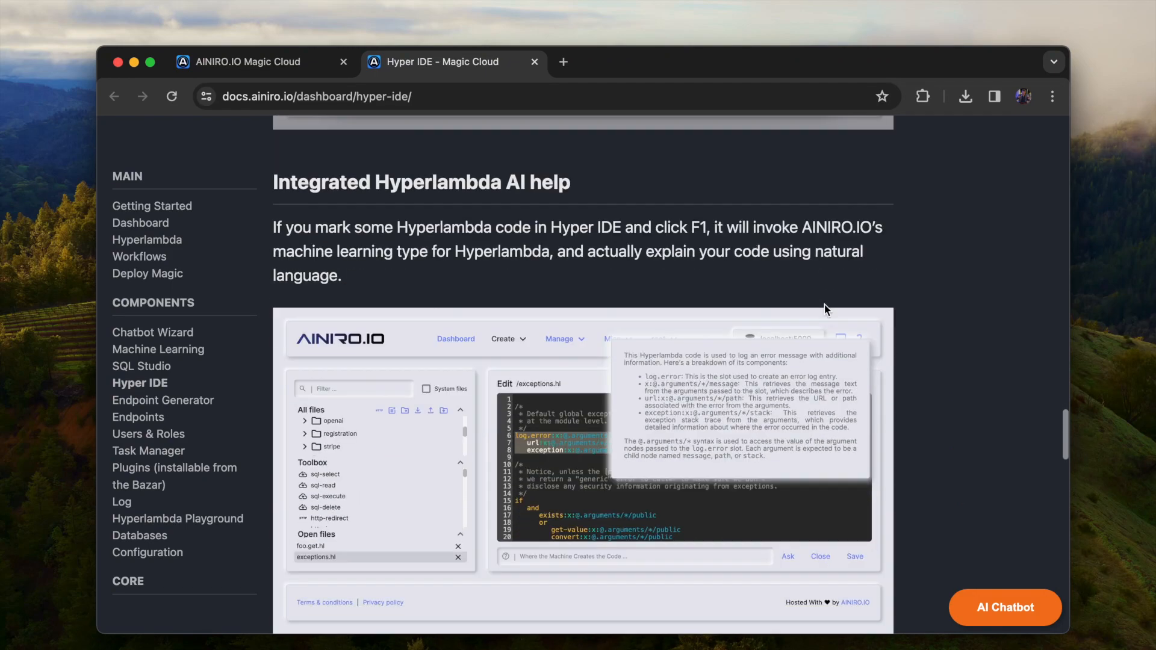
{"action": "scroll", "coordinate": [825, 304], "scroll_direction": "down", "scroll_amount": 7}
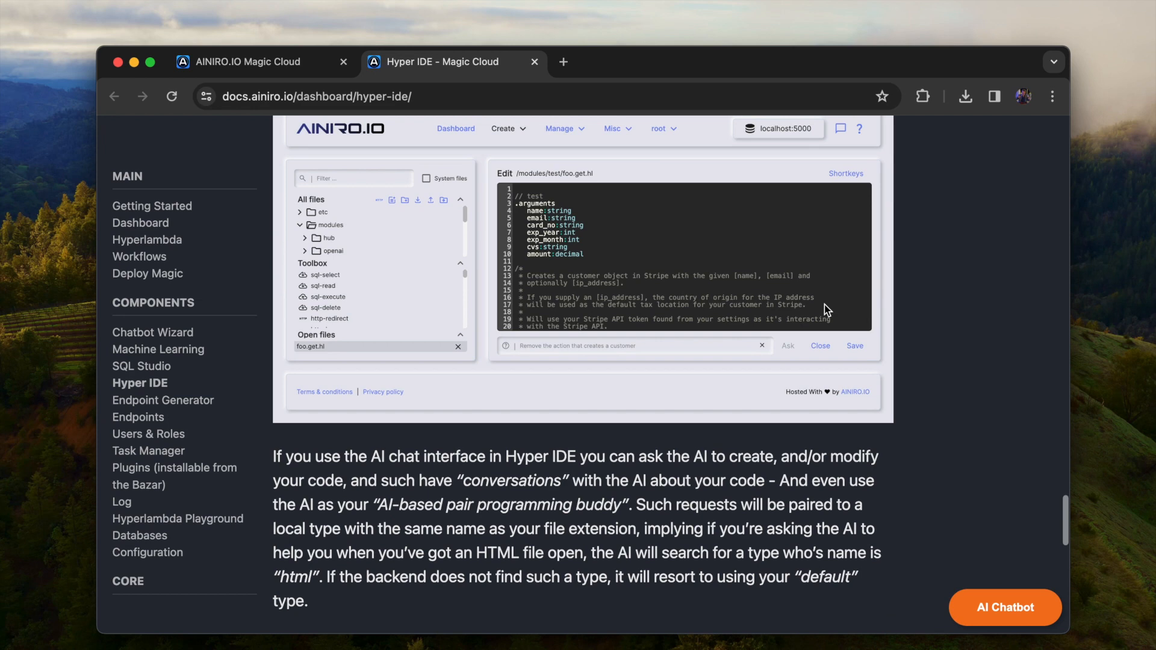
{"action": "key", "text": "super+w"}
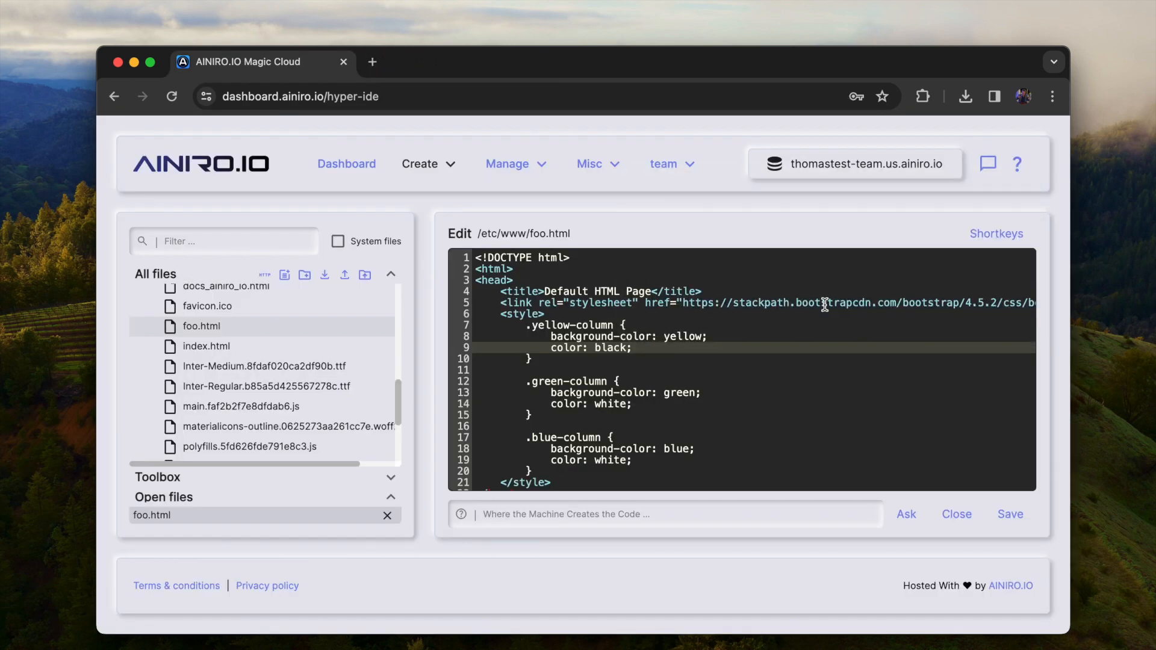
Ask the integrated Magic Cloud help chatbot "What is Hyperlambda?"
{"action": "left_click", "coordinate": [988, 166]}
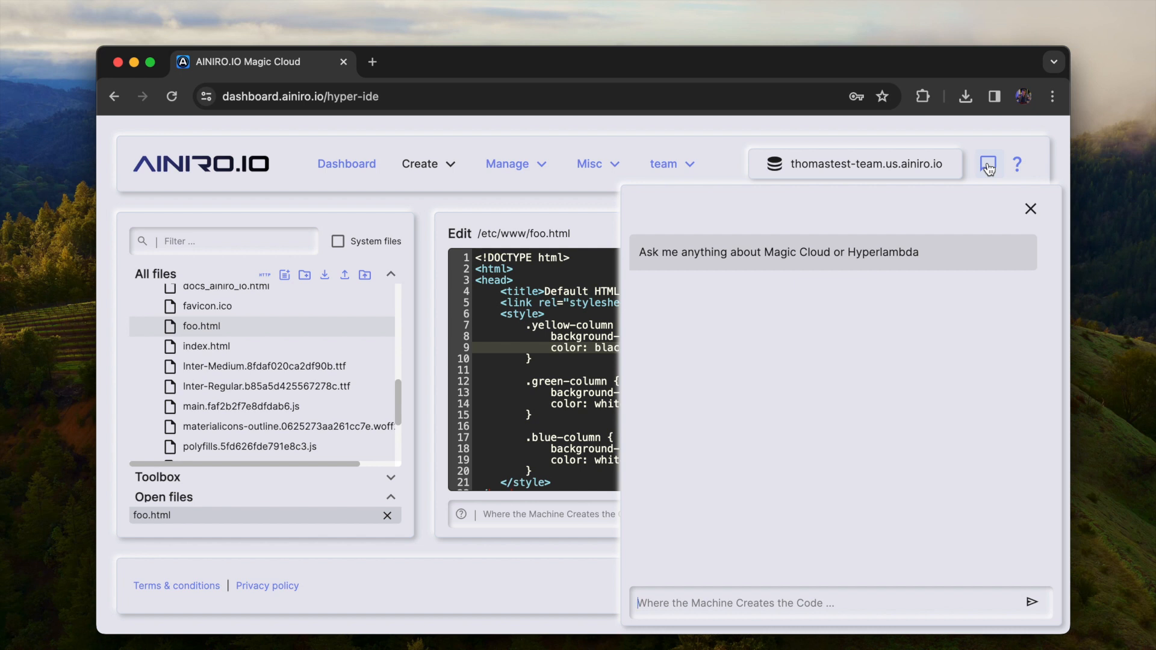
{"action": "type", "text": "What is"}
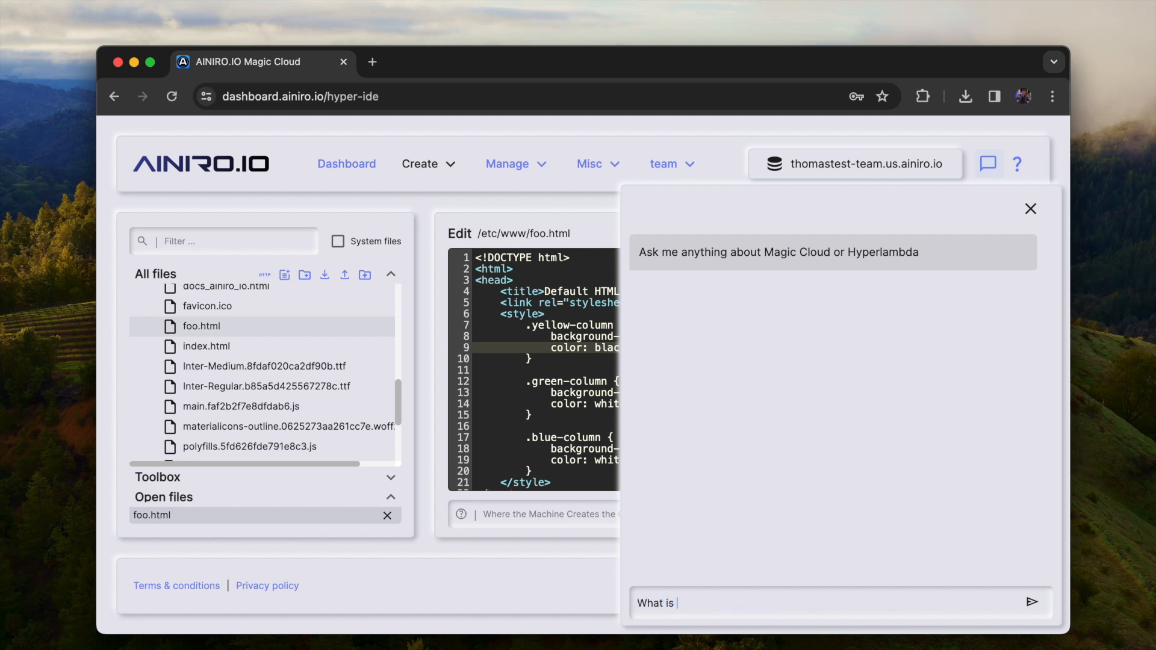
{"action": "type", "text": " Hyperlambda?"}
{"action": "key", "text": "Return"}
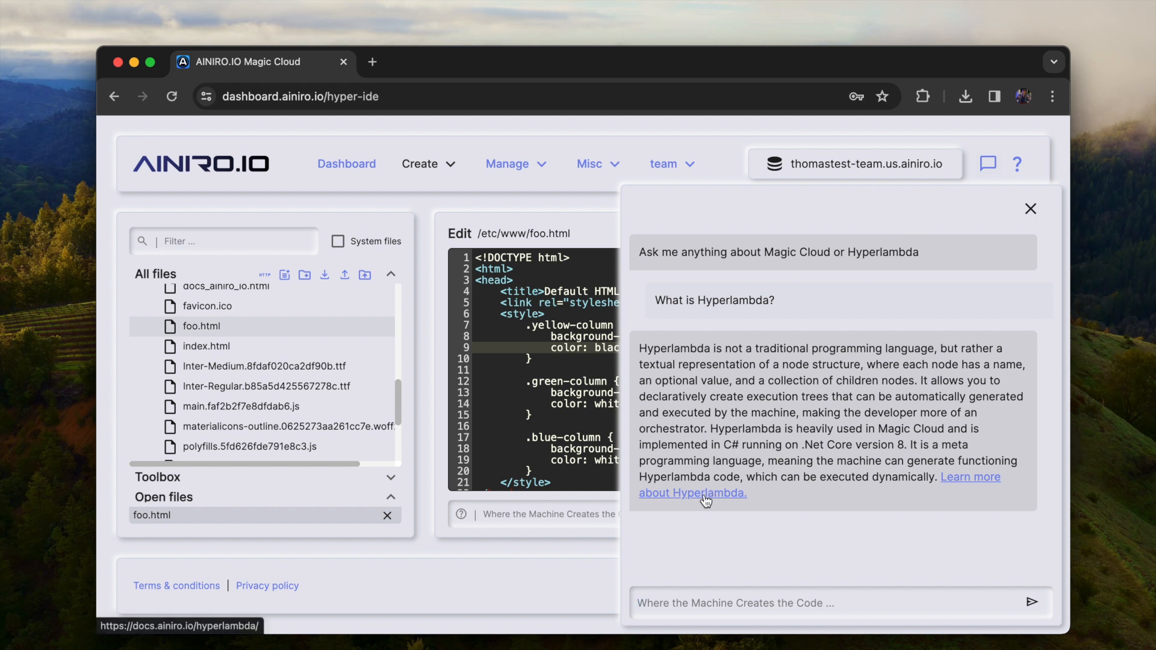
Ask the help chatbot "How do I authenticate a user in Hyperlambda?", read the answer with its code examples, and close the chatbot
{"action": "type", "text": "How do I authenticate a user in Hy"}
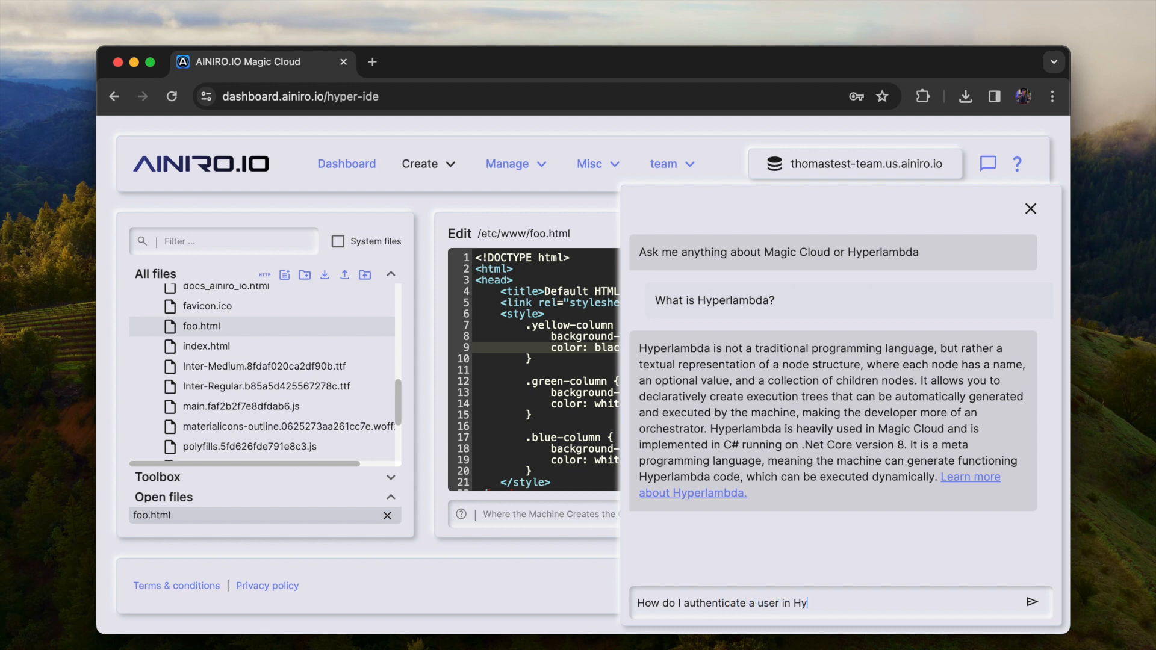
{"action": "type", "text": "perlambda?"}
{"action": "key", "text": "Return"}
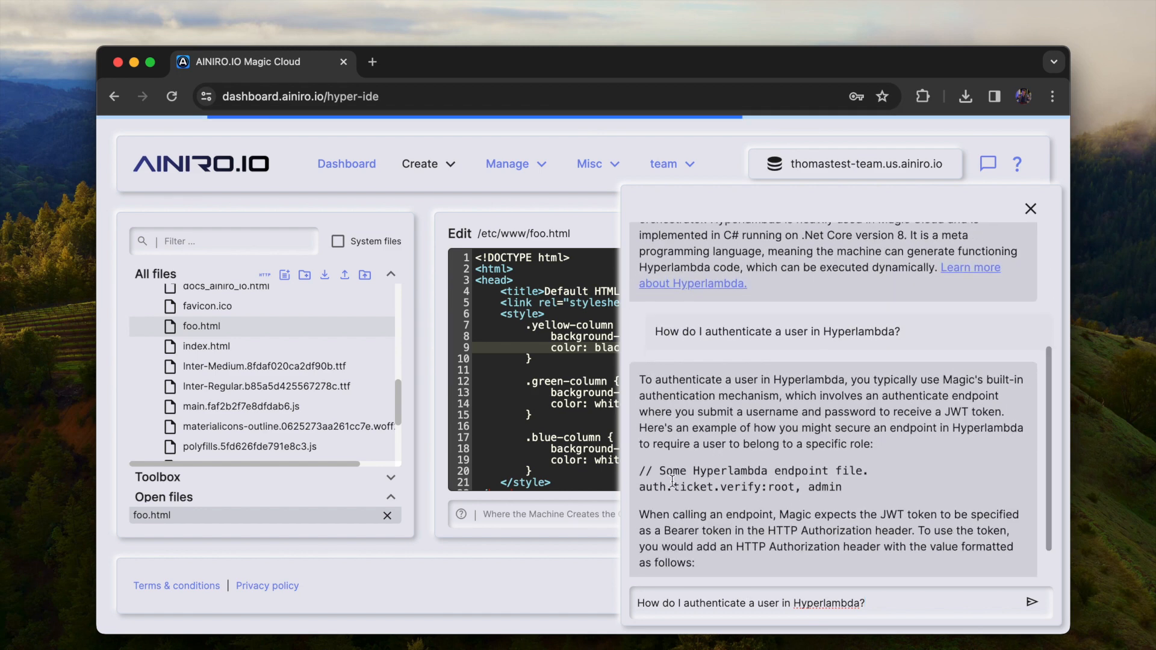
{"action": "mouse_move", "coordinate": [641, 487]}
{"action": "left_mouse_down"}
{"action": "mouse_move", "coordinate": [873, 488]}
{"action": "mouse_move", "coordinate": [640, 472]}
{"action": "left_mouse_up"}
{"action": "left_click", "coordinate": [694, 471]}
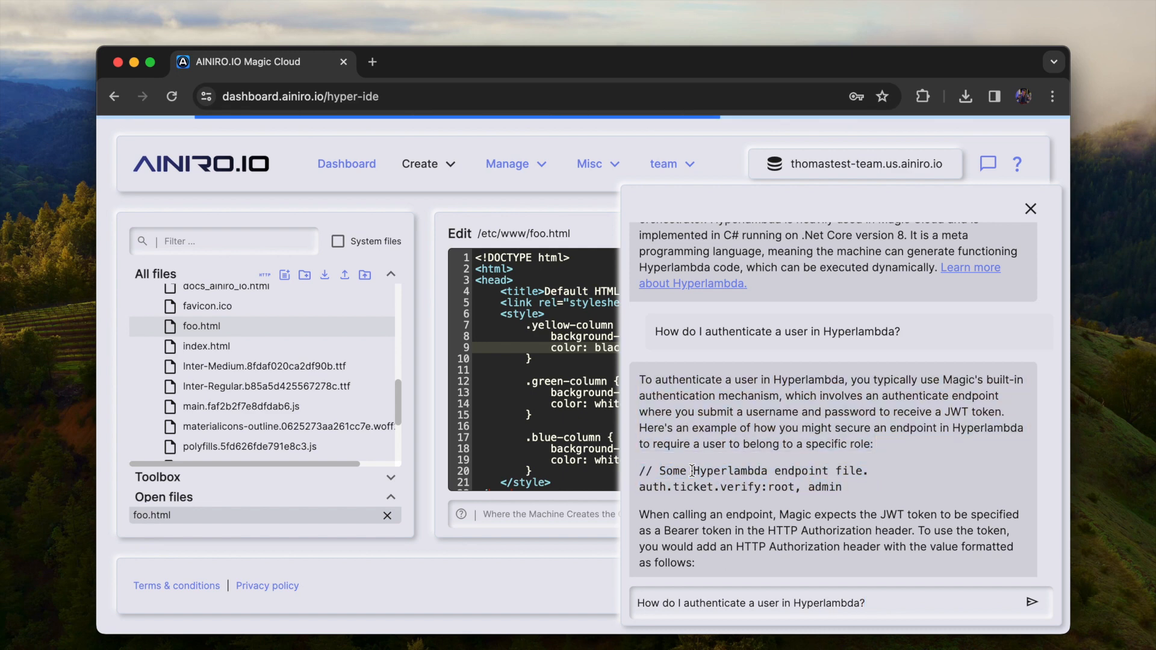
{"action": "left_click_drag", "start_coordinate": [859, 494], "coordinate": [691, 473]}
{"action": "left_click", "coordinate": [716, 475]}
{"action": "scroll", "coordinate": [717, 475], "scroll_direction": "down", "scroll_amount": 3}
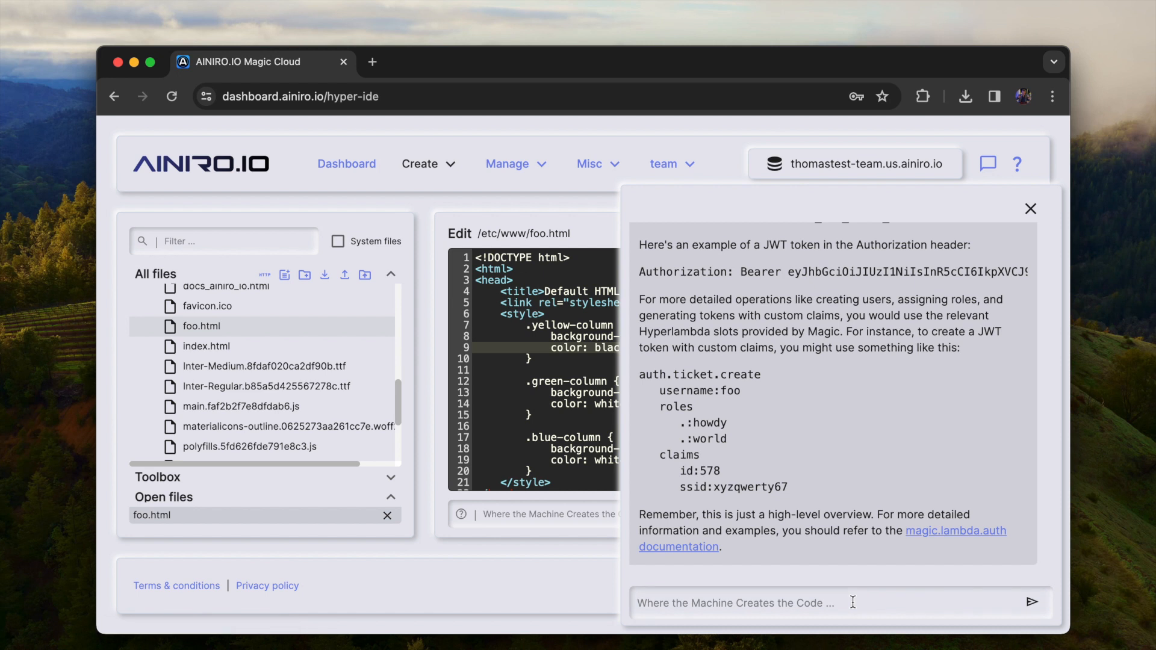
{"action": "key", "text": "Escape"}
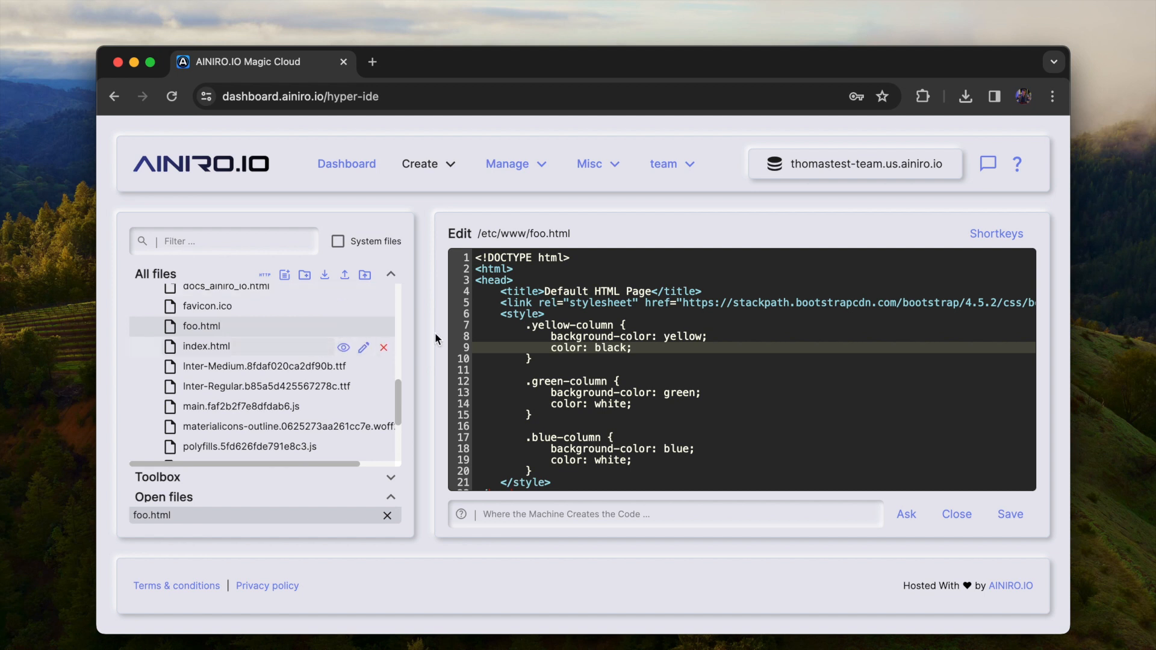
Close foo.html, collapse the www and etc folders, and open the modules folder
{"action": "left_click", "coordinate": [742, 402]}
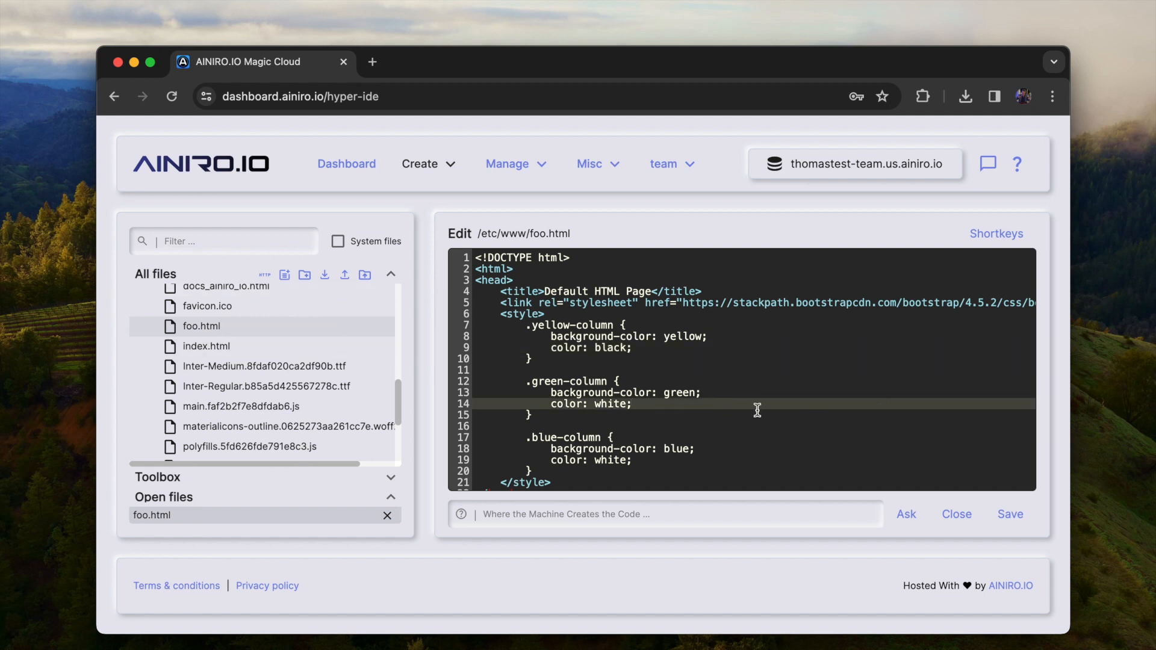
{"action": "left_click", "coordinate": [389, 516]}
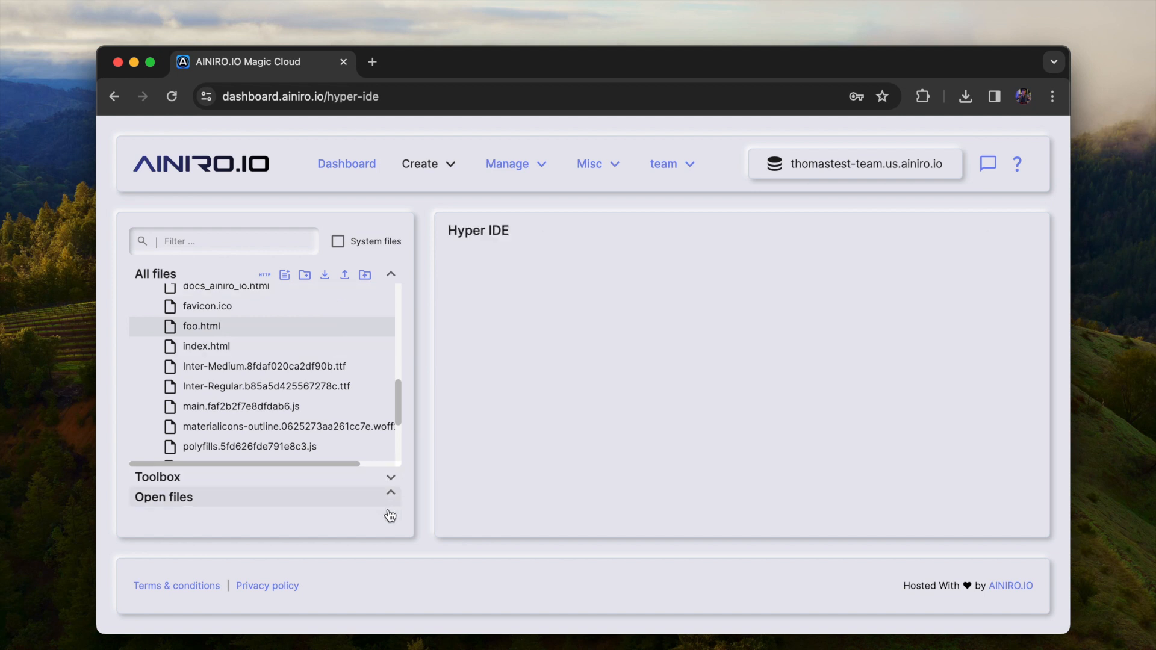
{"action": "scroll", "coordinate": [194, 354], "scroll_direction": "up", "scroll_amount": 4}
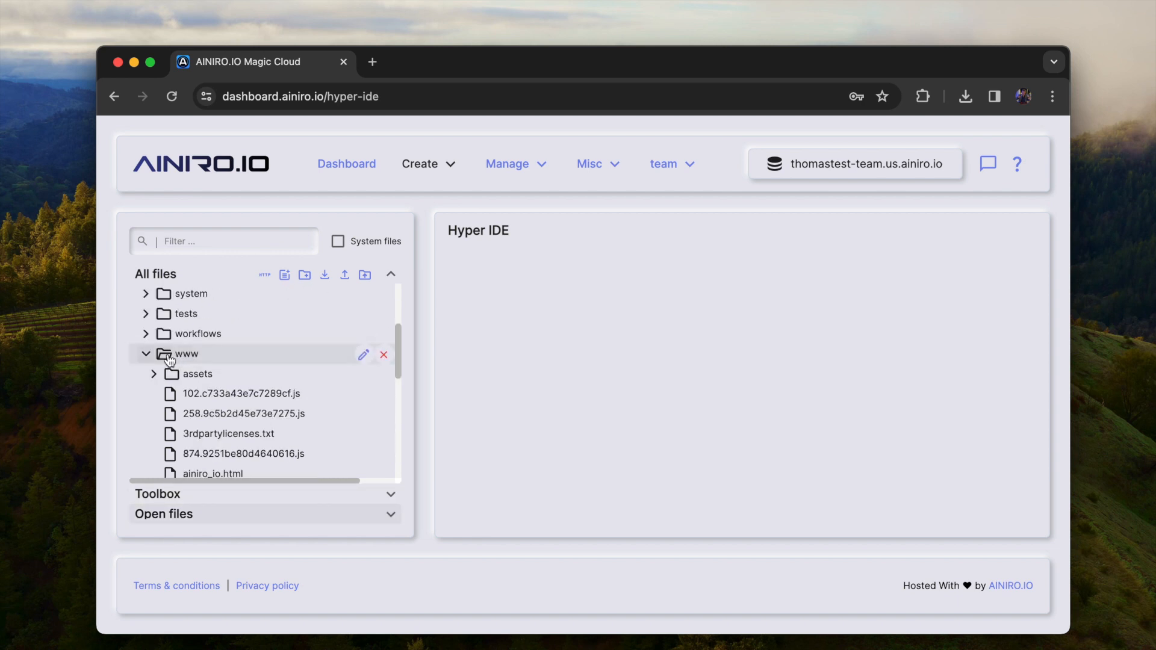
{"action": "left_click", "coordinate": [146, 354]}
{"action": "scroll", "coordinate": [194, 312], "scroll_direction": "up", "scroll_amount": 3}
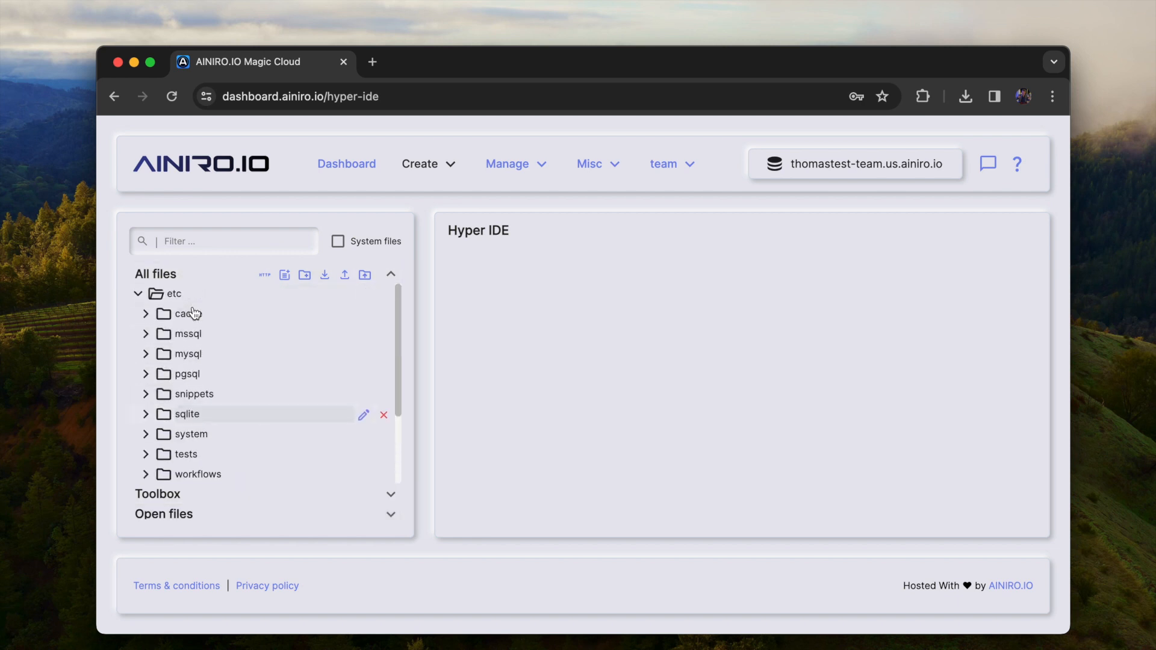
{"action": "left_click", "coordinate": [140, 293]}
{"action": "left_click", "coordinate": [218, 323]}
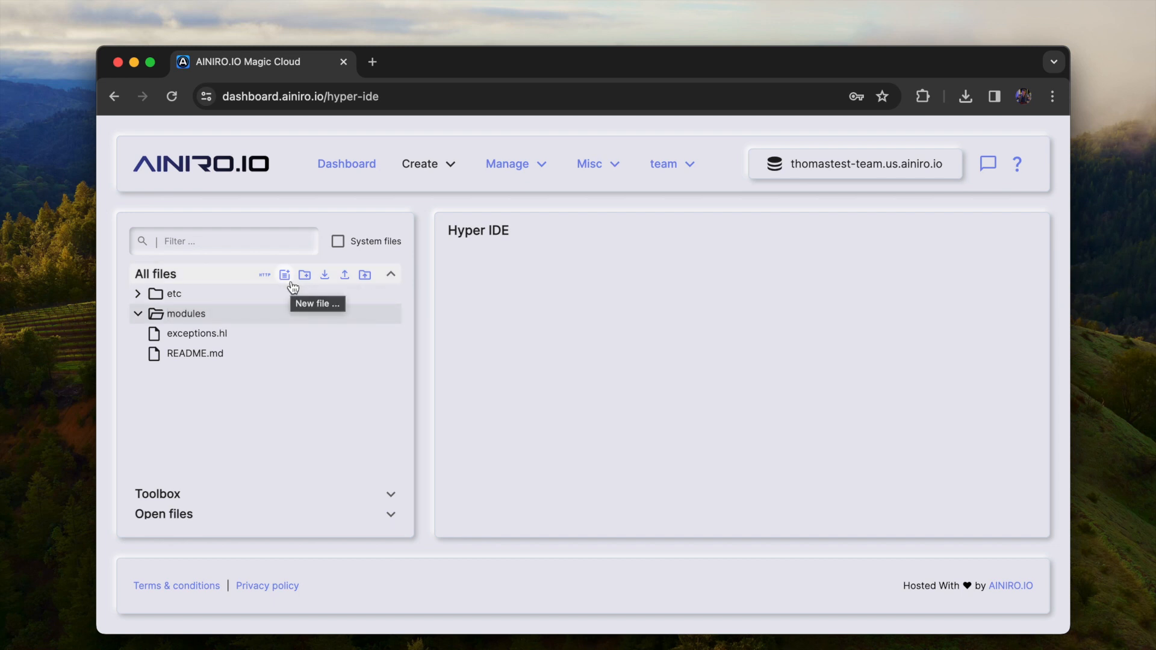
Install the OpenAI Module, Stripe Payments and Registration Module plugins in the cloudlet
{"action": "left_click", "coordinate": [509, 163]}
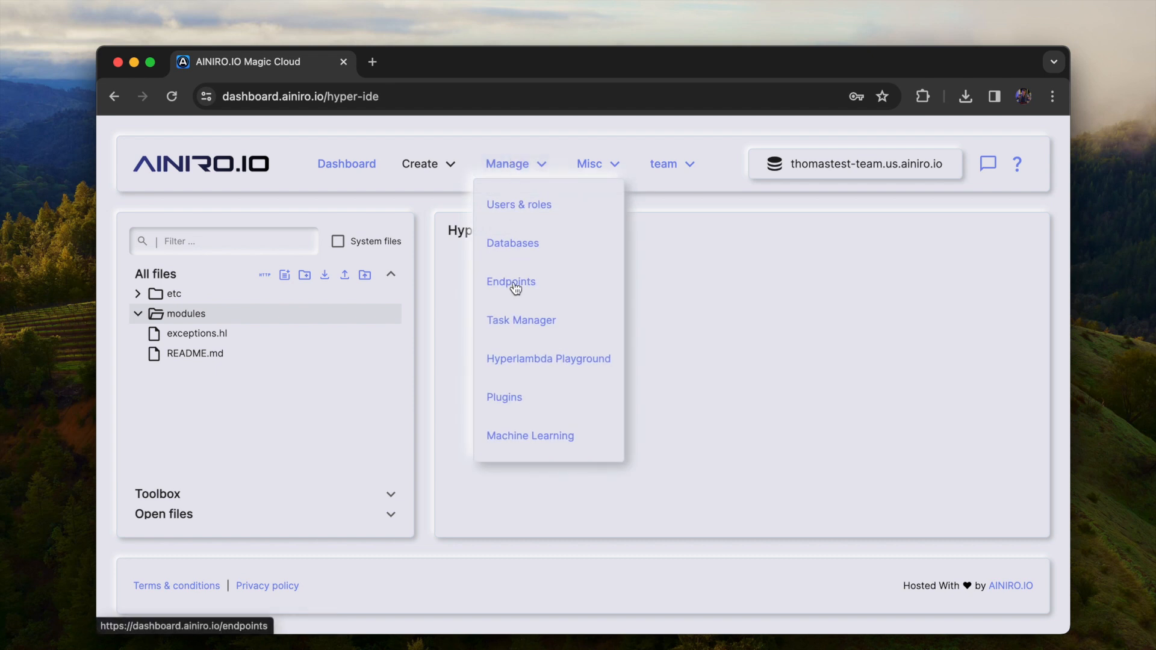
{"action": "left_click", "coordinate": [511, 393]}
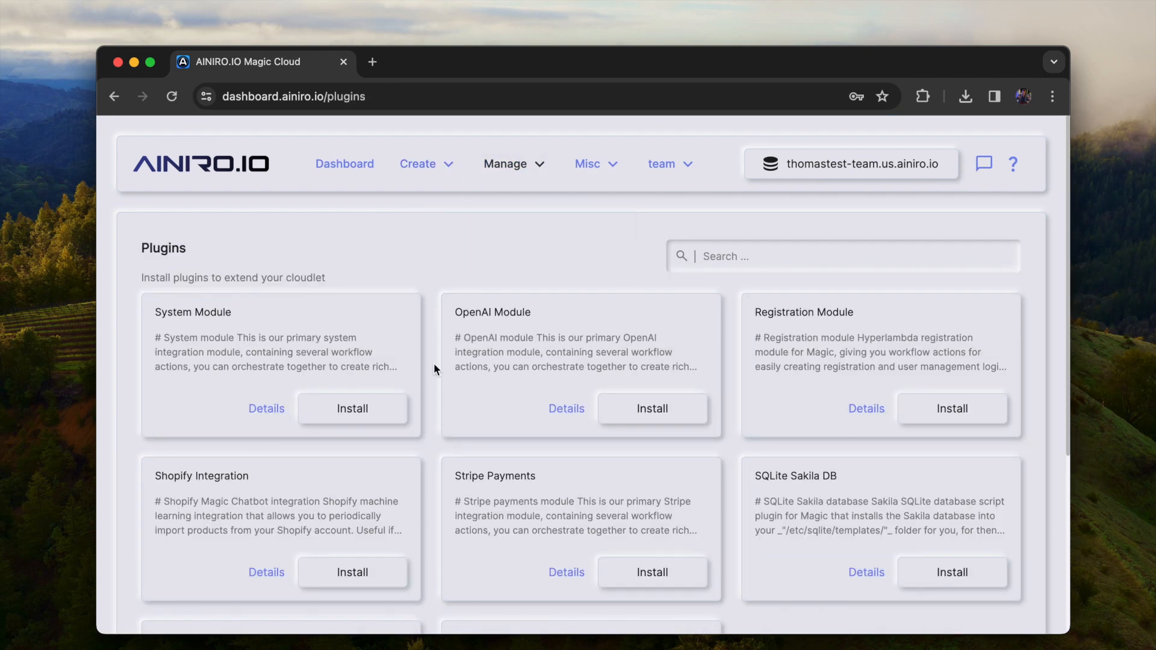
{"action": "left_click", "coordinate": [670, 409]}
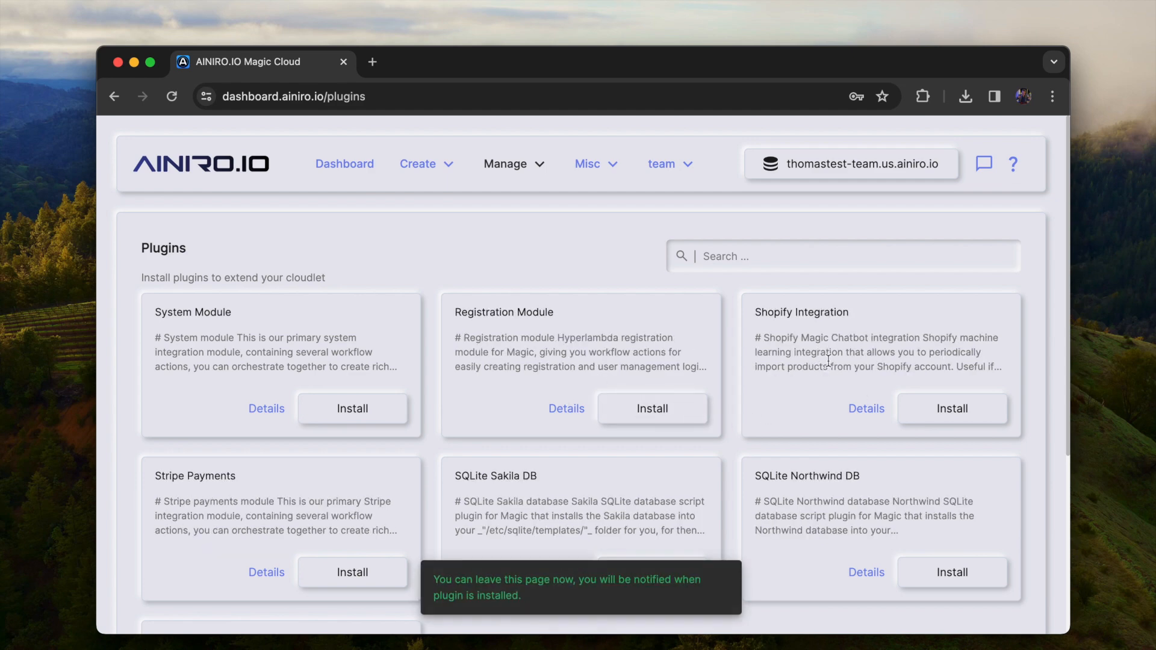
{"action": "scroll", "coordinate": [525, 420], "scroll_direction": "down", "scroll_amount": 3}
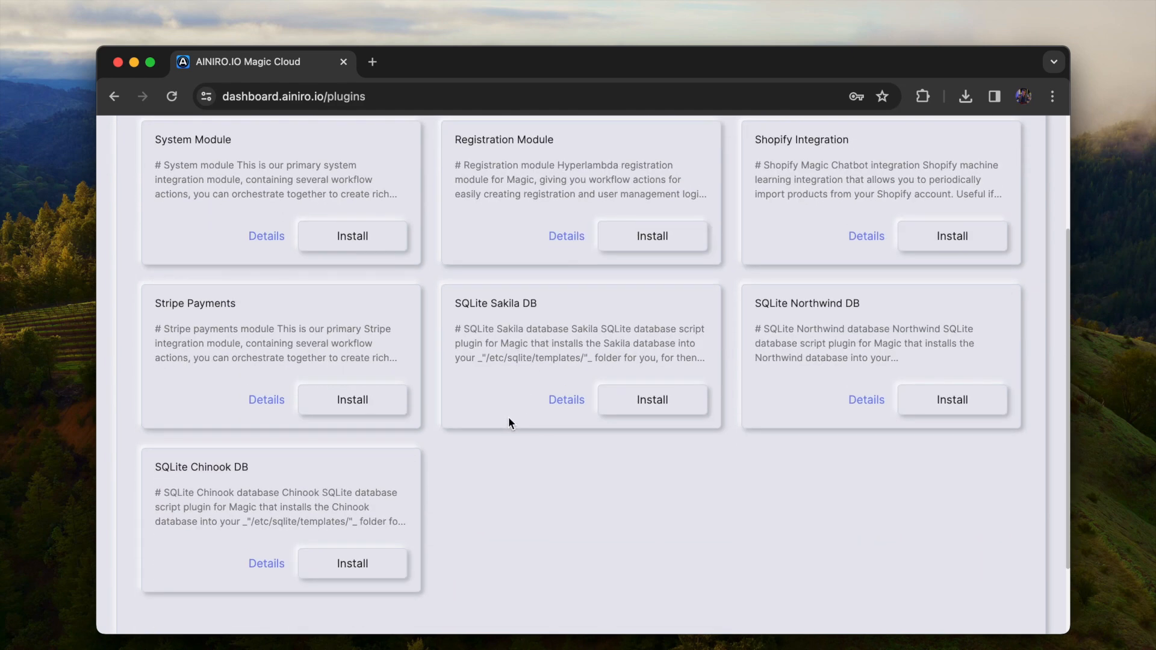
{"action": "left_click", "coordinate": [349, 400]}
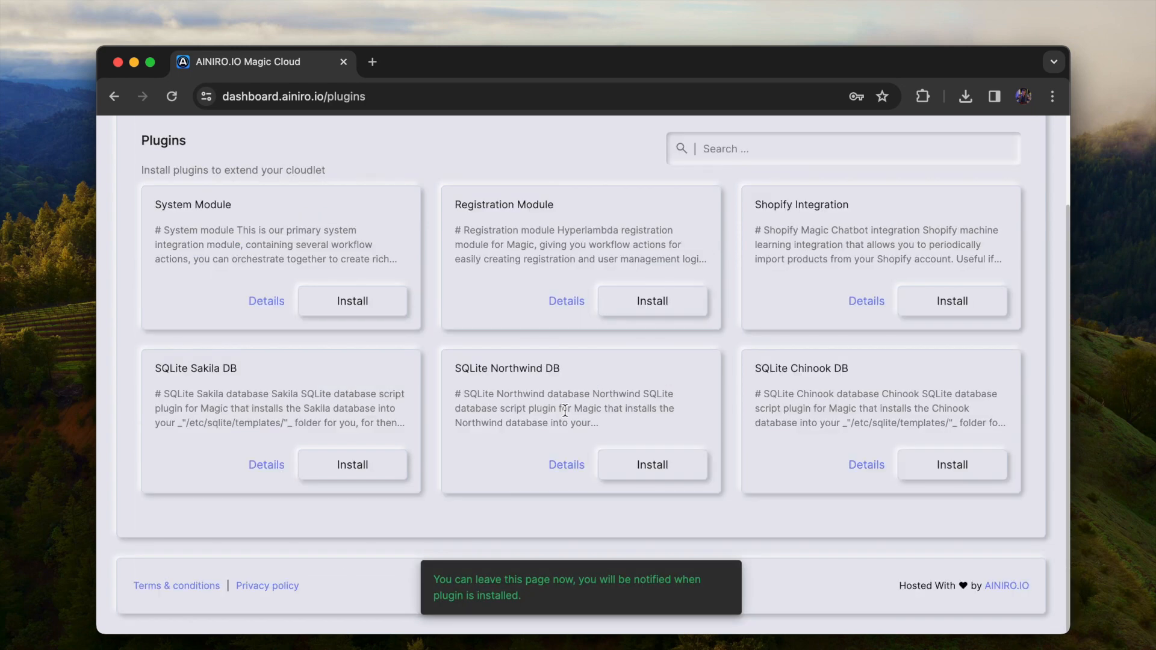
{"action": "left_click", "coordinate": [655, 308]}
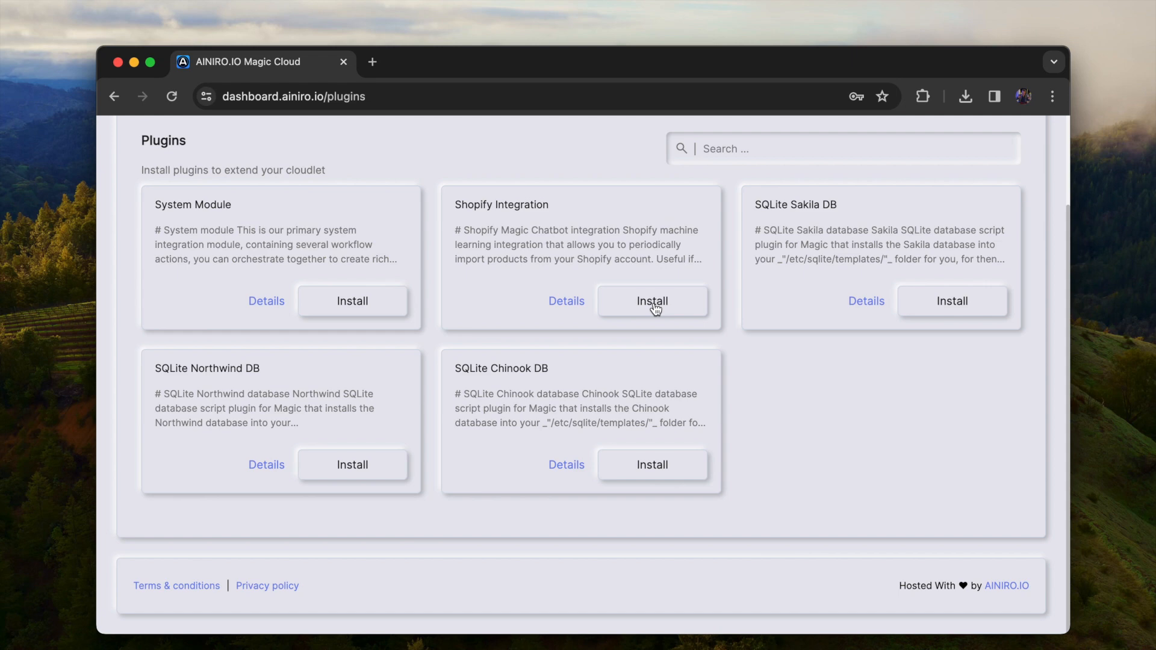
Return to Hyper IDE and create a folder named foo inside the modules folder
{"action": "scroll", "coordinate": [653, 304], "scroll_direction": "up", "scroll_amount": 3}
{"action": "left_click", "coordinate": [415, 171]}
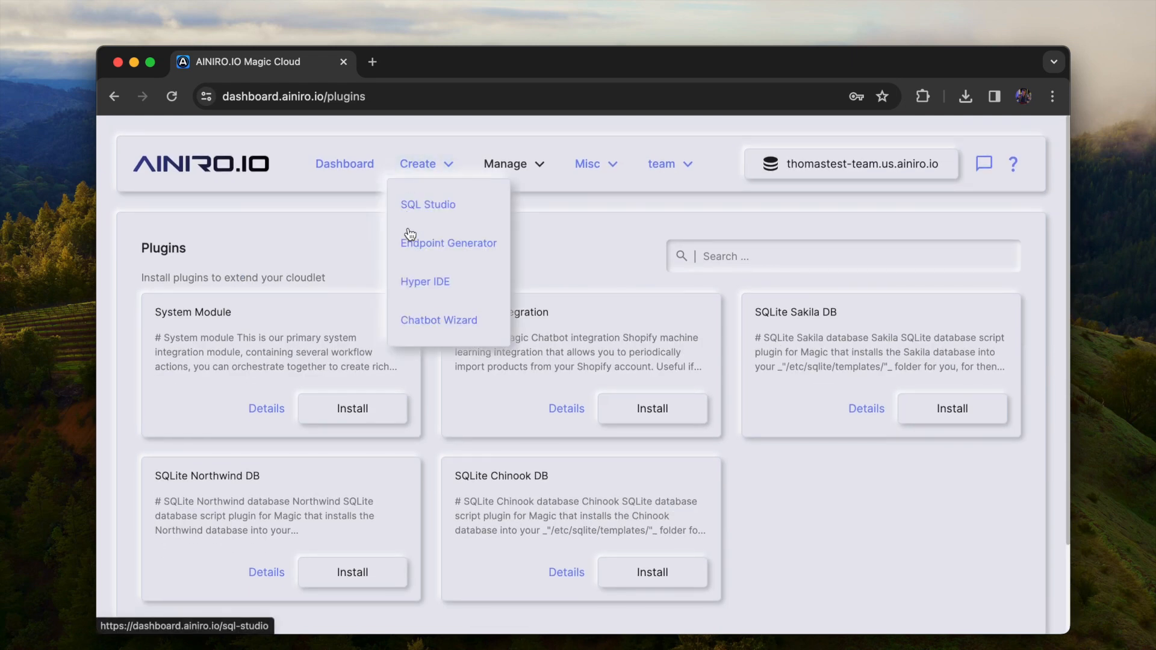
{"action": "left_click", "coordinate": [414, 285]}
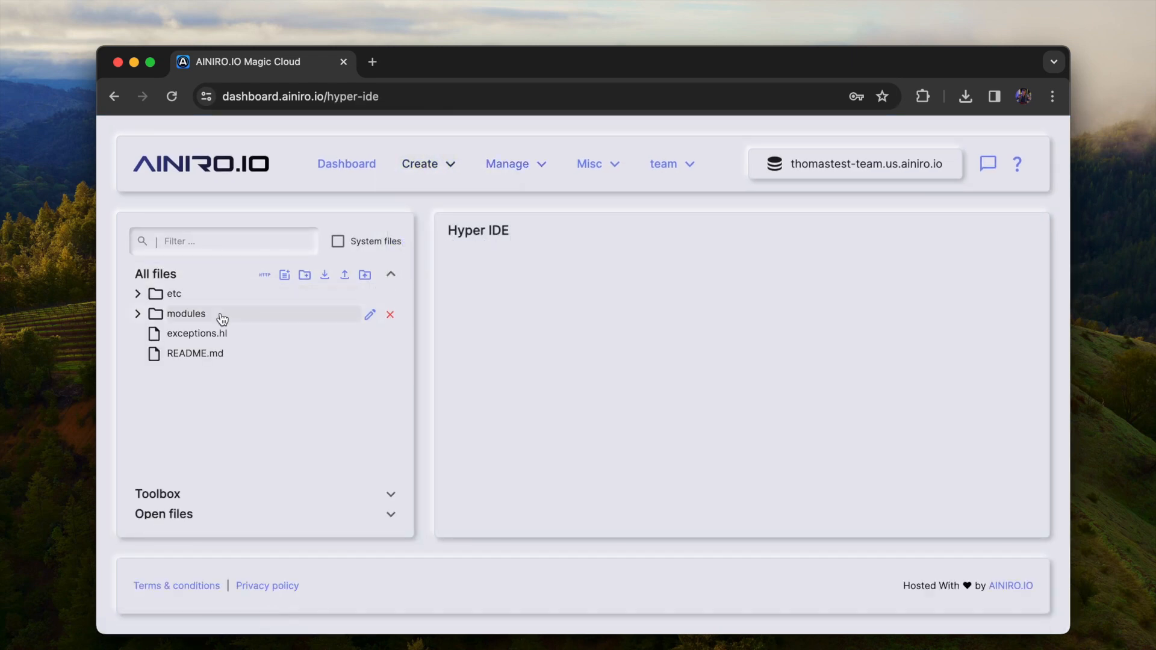
{"action": "left_click", "coordinate": [223, 318]}
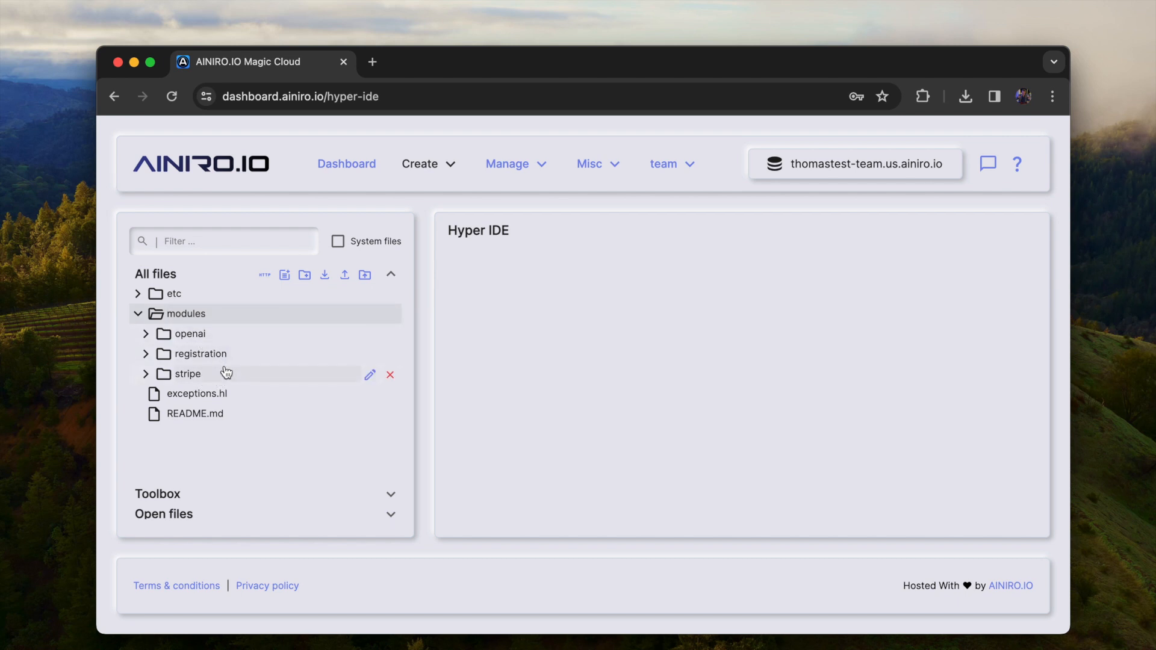
{"action": "left_click", "coordinate": [305, 276]}
{"action": "type", "text": "foo"}
{"action": "key", "text": "Return"}
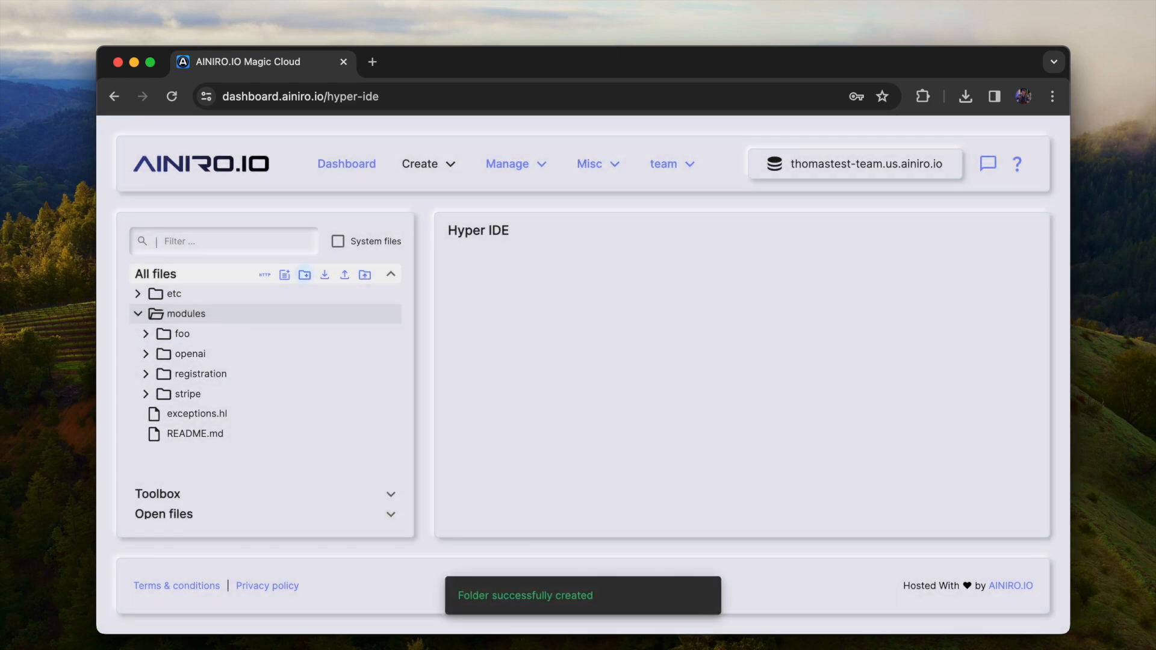
Create a new file named get-context.get.hl in the /modules/foo/ folder
{"action": "left_click", "coordinate": [212, 334]}
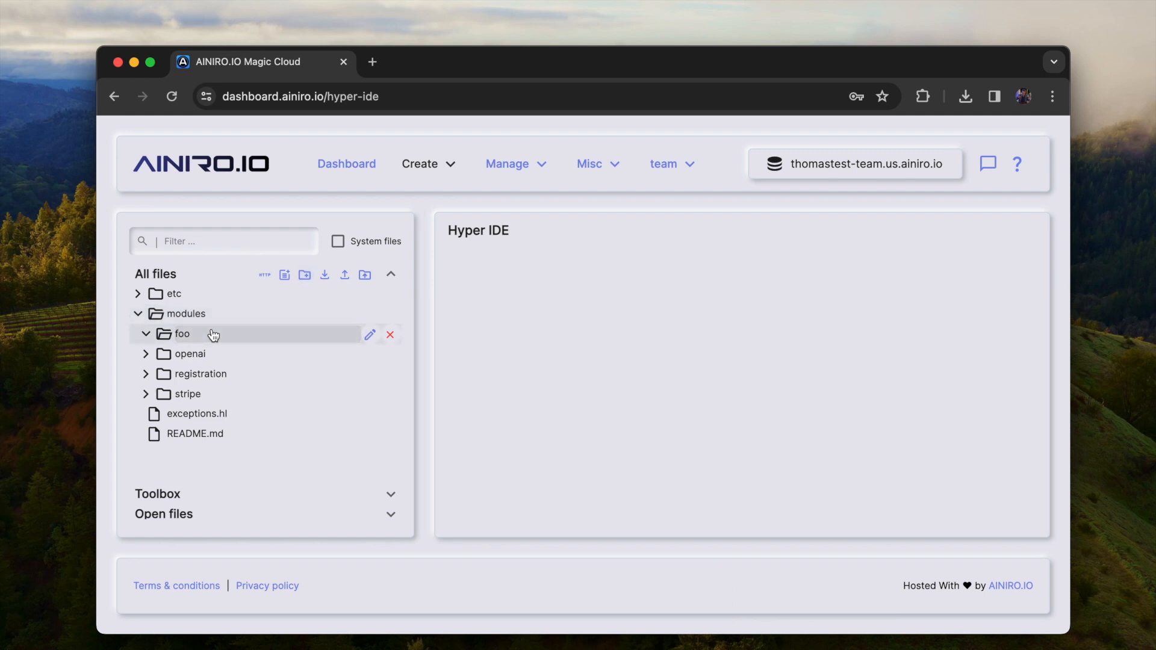
{"action": "left_click", "coordinate": [286, 278]}
{"action": "type", "text": "get-context.get.hl"}
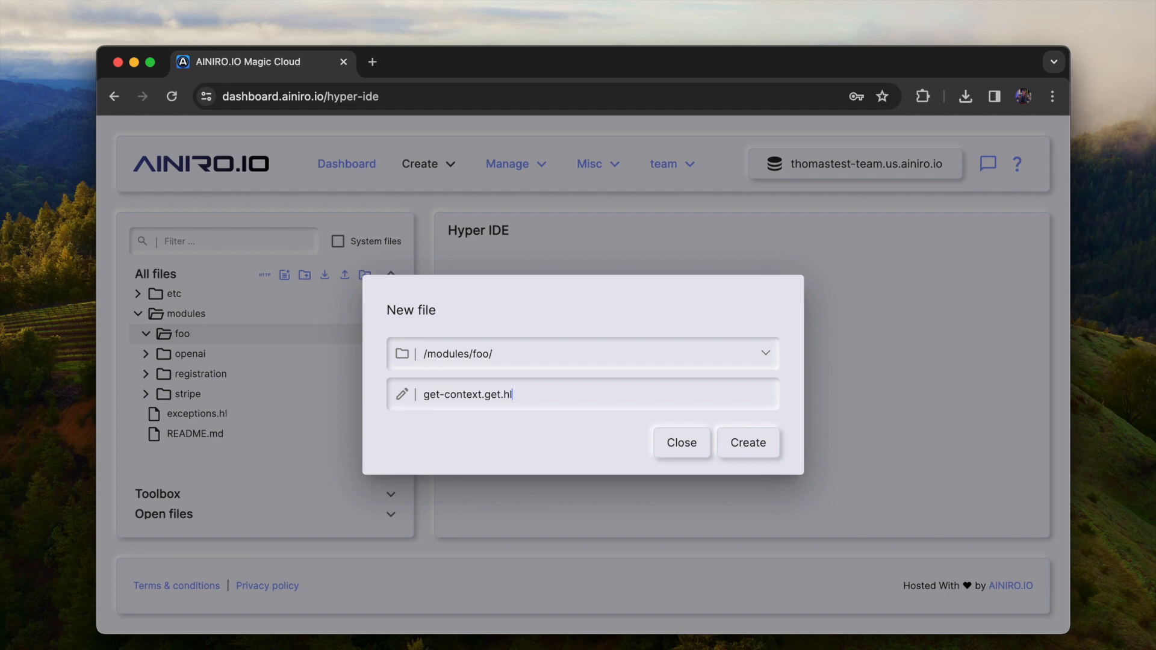
{"action": "key", "text": "Left"}
{"action": "key", "text": "alt+shift+Left"}
{"action": "key", "text": "Return"}
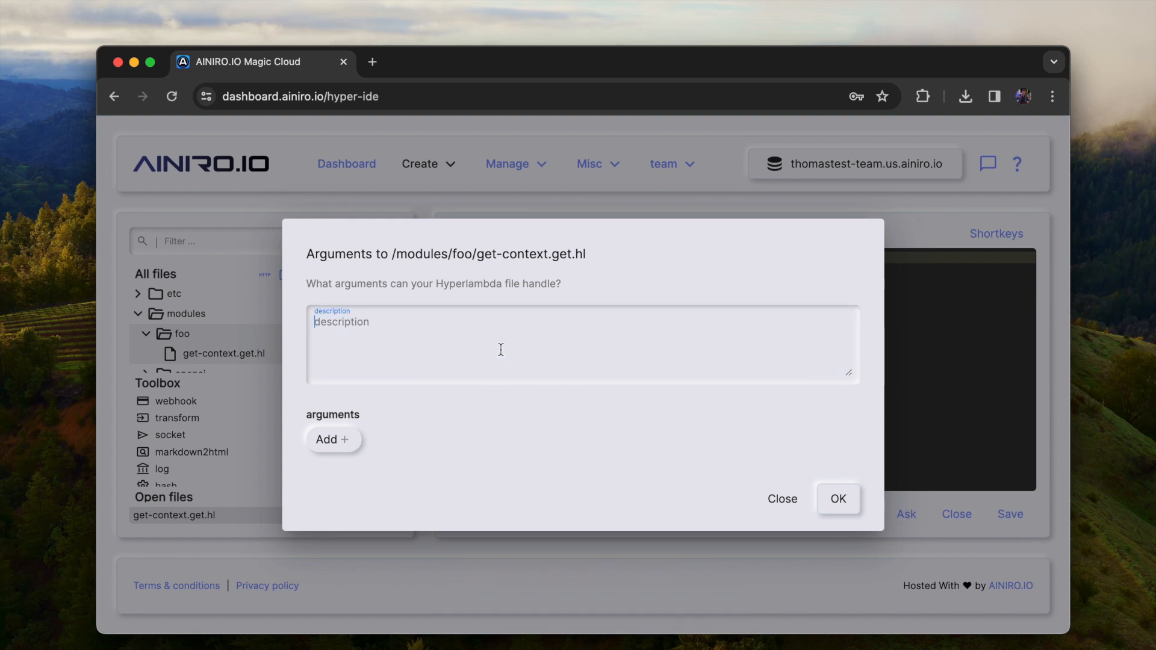
Give the file the description "Does some really cool stuff!" and, below it, "Cool stuff!!", plus a string argument named query
{"action": "type", "text": "Does some really cool stuff!"}
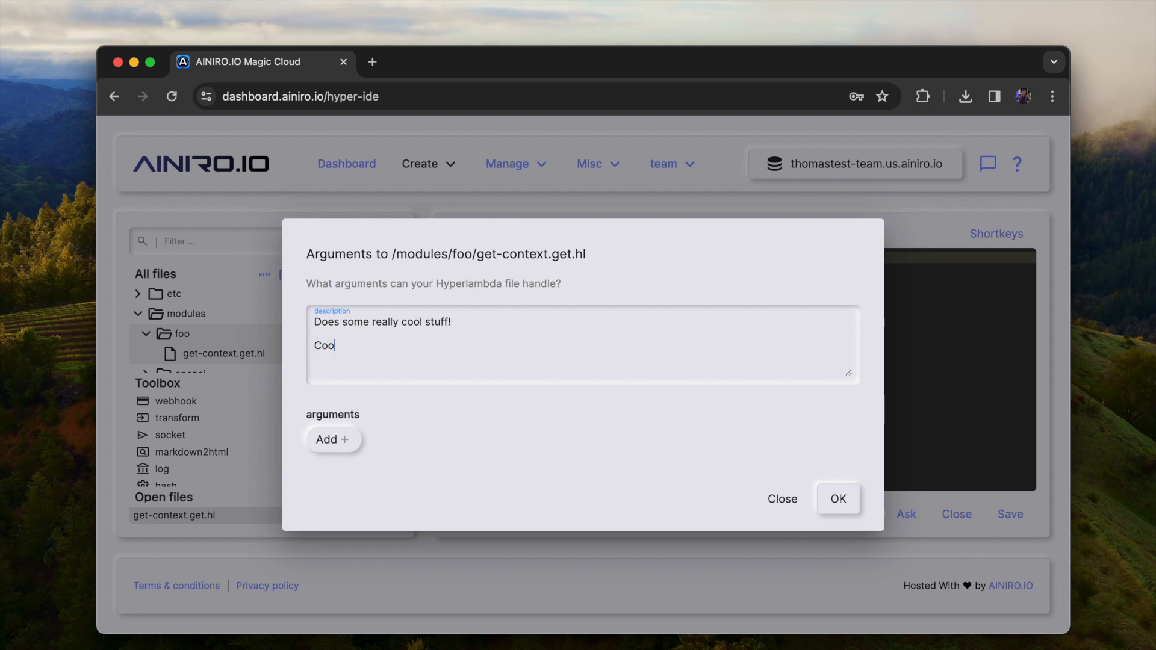
{"action": "left_click", "coordinate": [325, 438]}
{"action": "type", "text": "query"}
{"action": "left_click", "coordinate": [495, 392]}
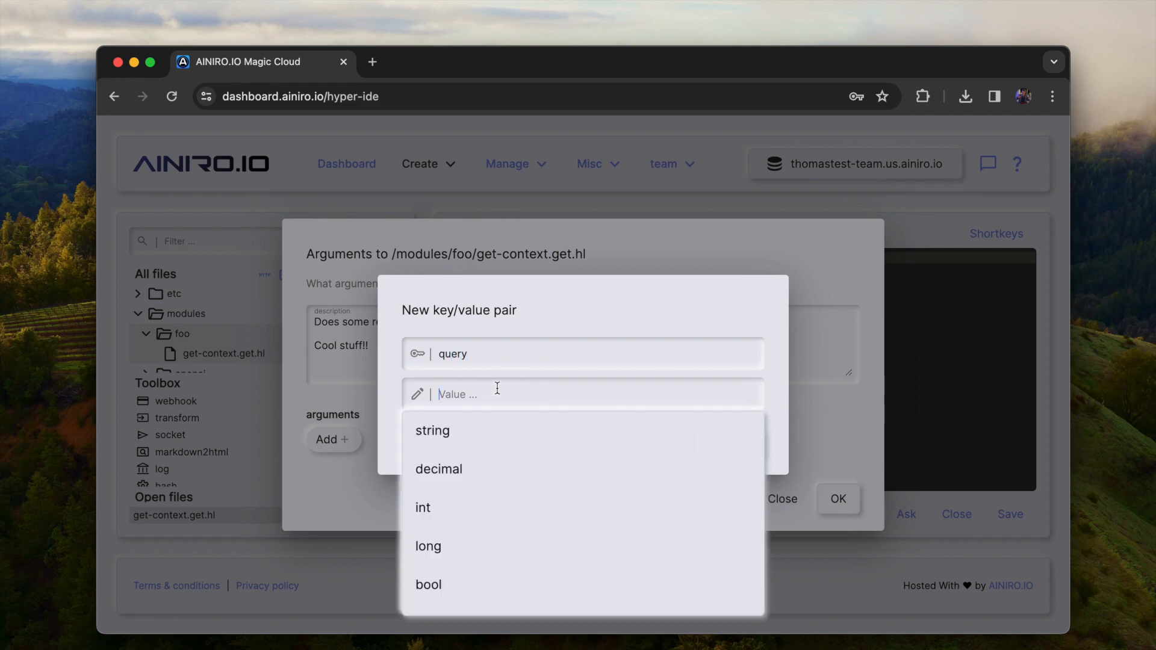
{"action": "left_click", "coordinate": [477, 444]}
{"action": "left_click", "coordinate": [743, 443]}
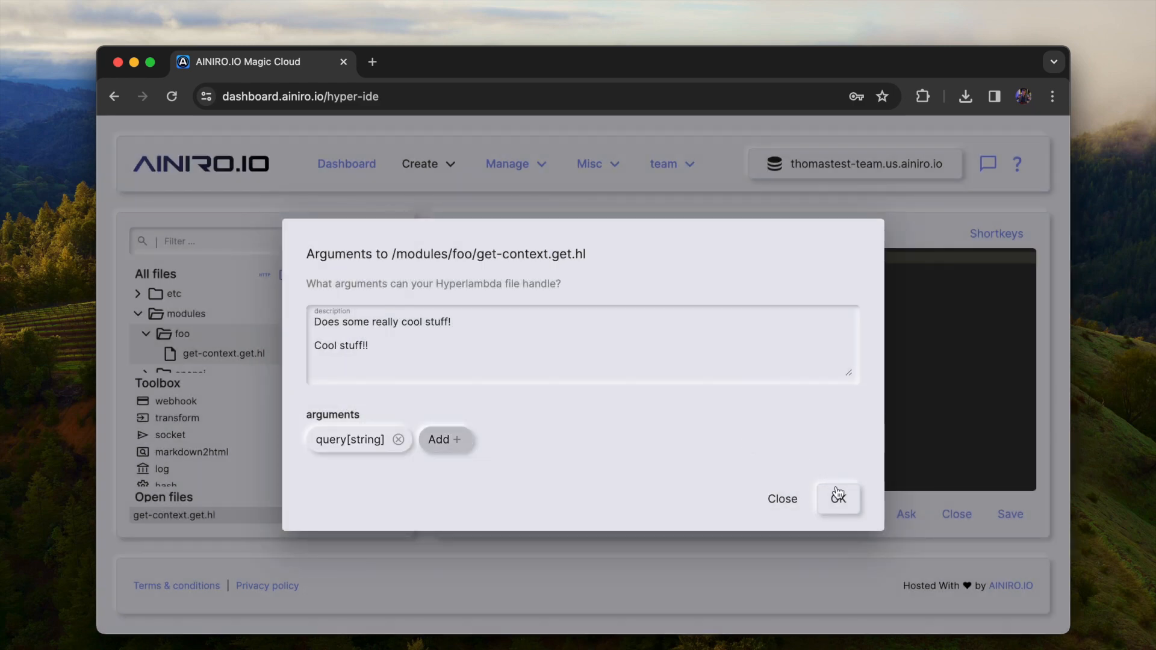
{"action": "left_click", "coordinate": [837, 499]}
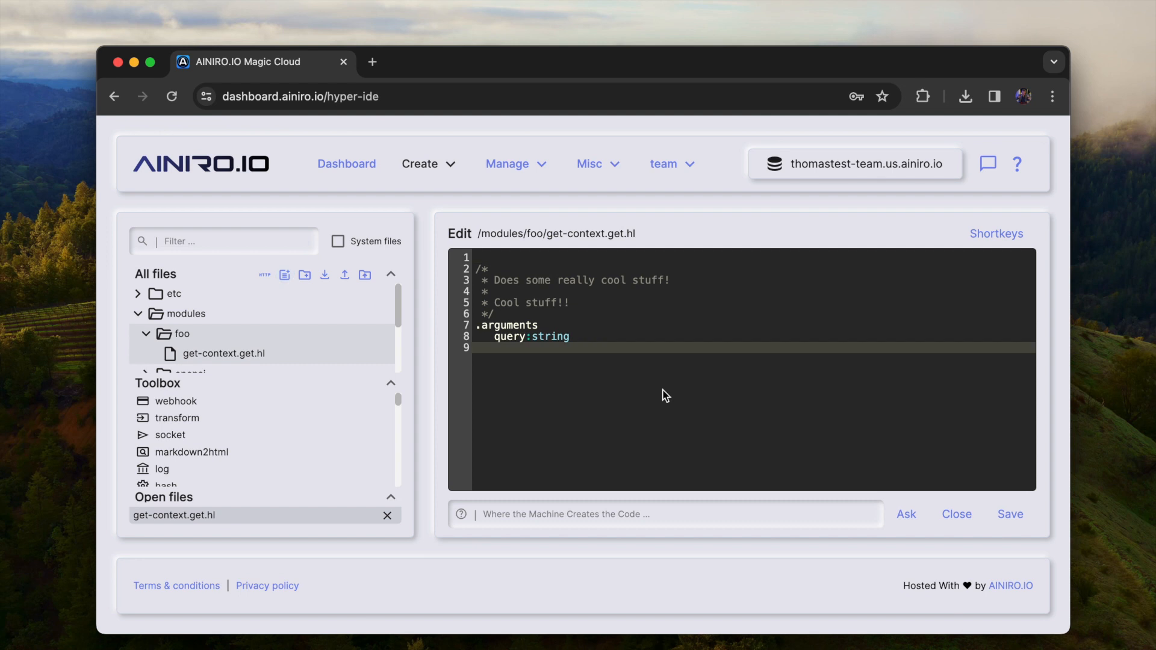
{"action": "type", "text": "openai"}
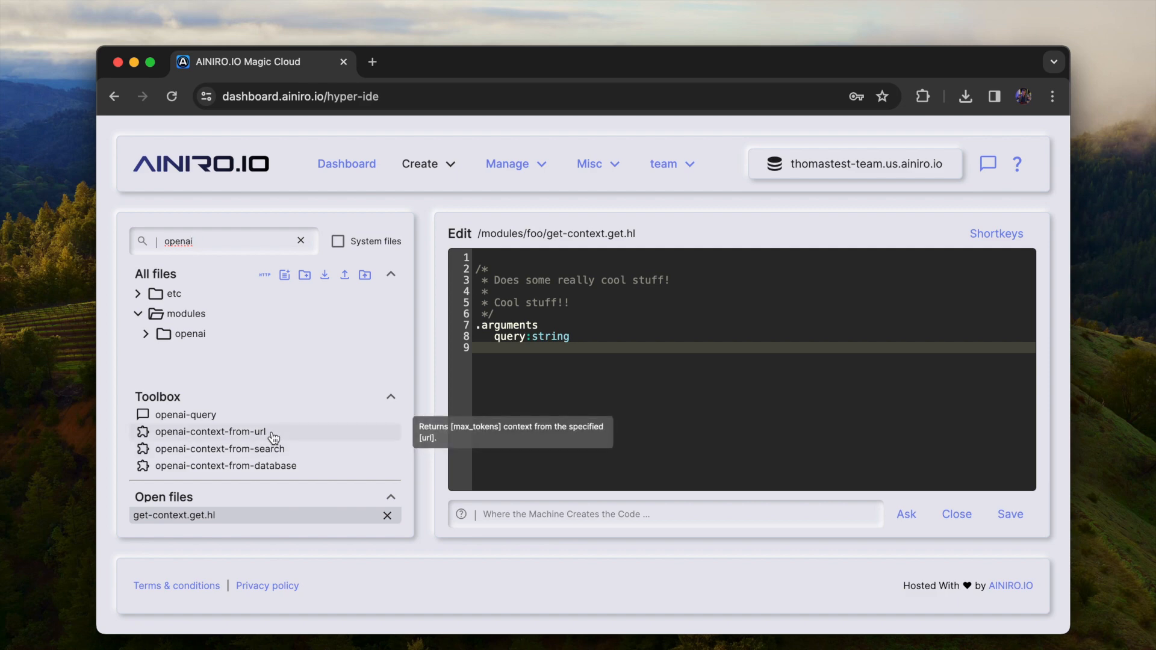
{"action": "left_click_drag", "start_coordinate": [274, 437], "coordinate": [548, 369]}
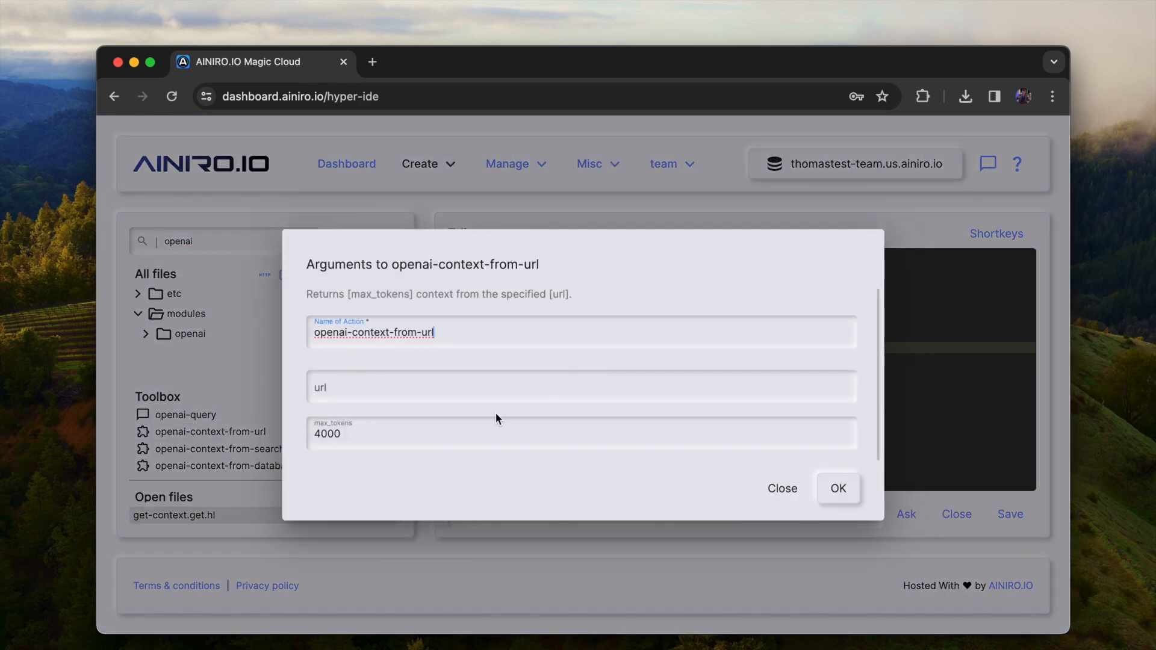
{"action": "left_click", "coordinate": [489, 392]}
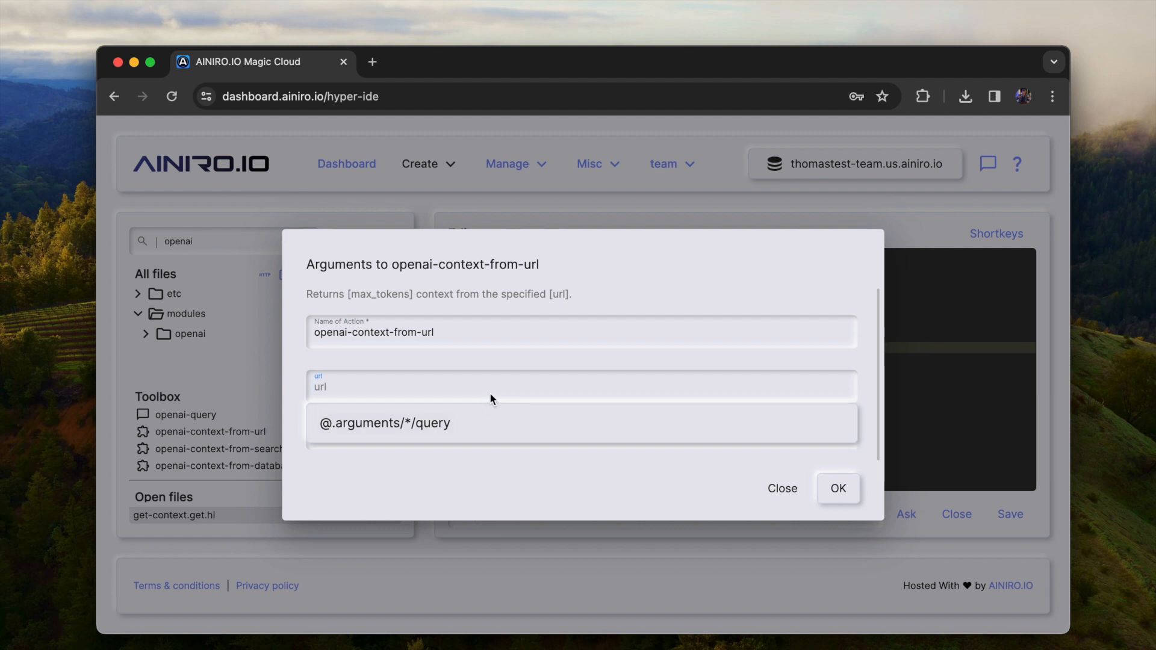
{"action": "type", "text": "https"}
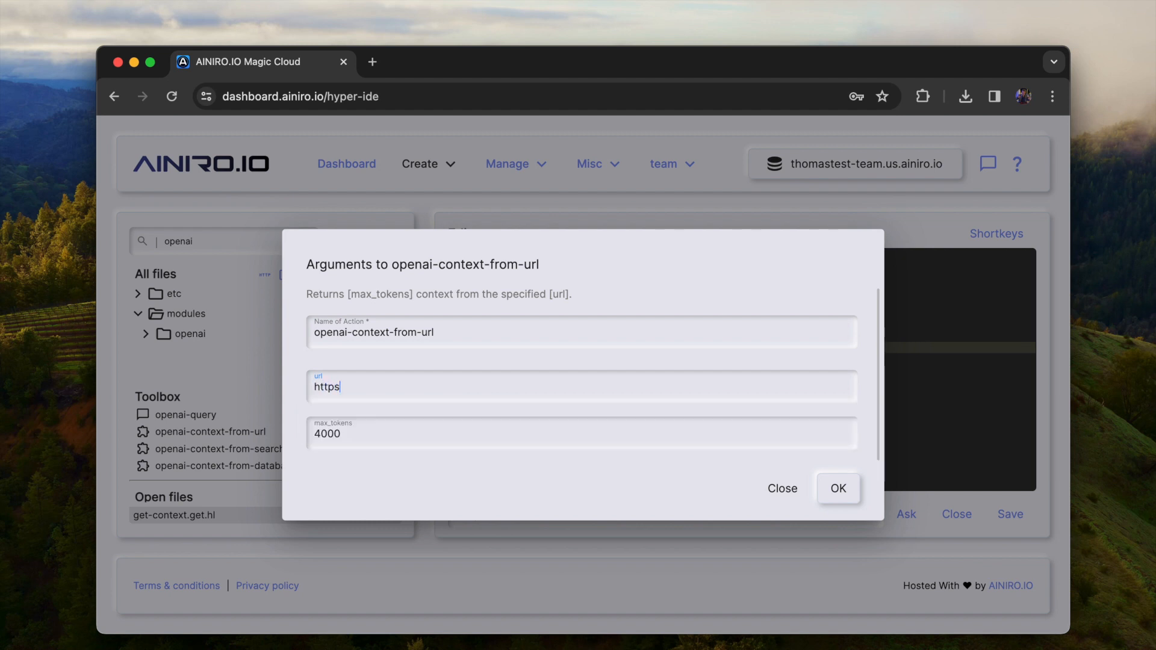
{"action": "type", "text": "://ainiro.io"}
{"action": "key", "text": "super+a"}
{"action": "key", "text": "Return"}
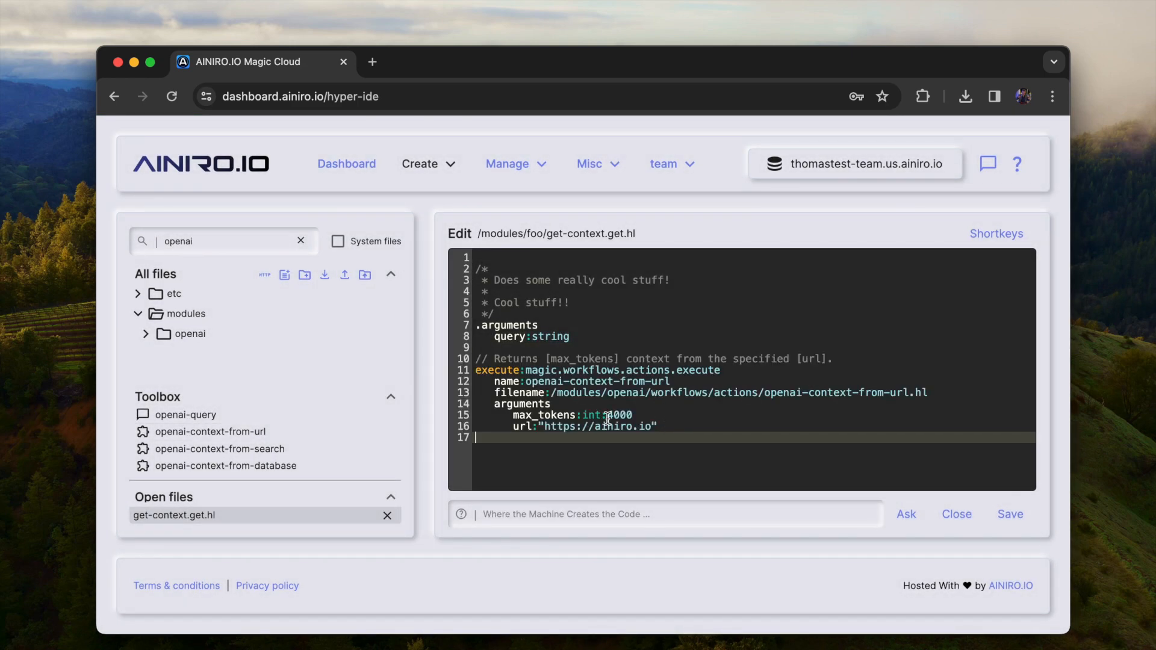
Filter the toolbox for return-, add the return-last-action action at the end of the code and save the file
{"action": "mouse_move", "coordinate": [254, 415]}
{"action": "type", "text": "return"}
{"action": "key", "text": "BackSpace"}
{"action": "key", "text": "BackSpace"}
{"action": "key", "text": "BackSpace"}
{"action": "key", "text": "BackSpace"}
{"action": "key", "text": "BackSpace"}
{"action": "key", "text": "BackSpace"}
{"action": "left_click", "coordinate": [258, 238]}
{"action": "key", "text": "super+a"}
{"action": "type", "text": "return"}
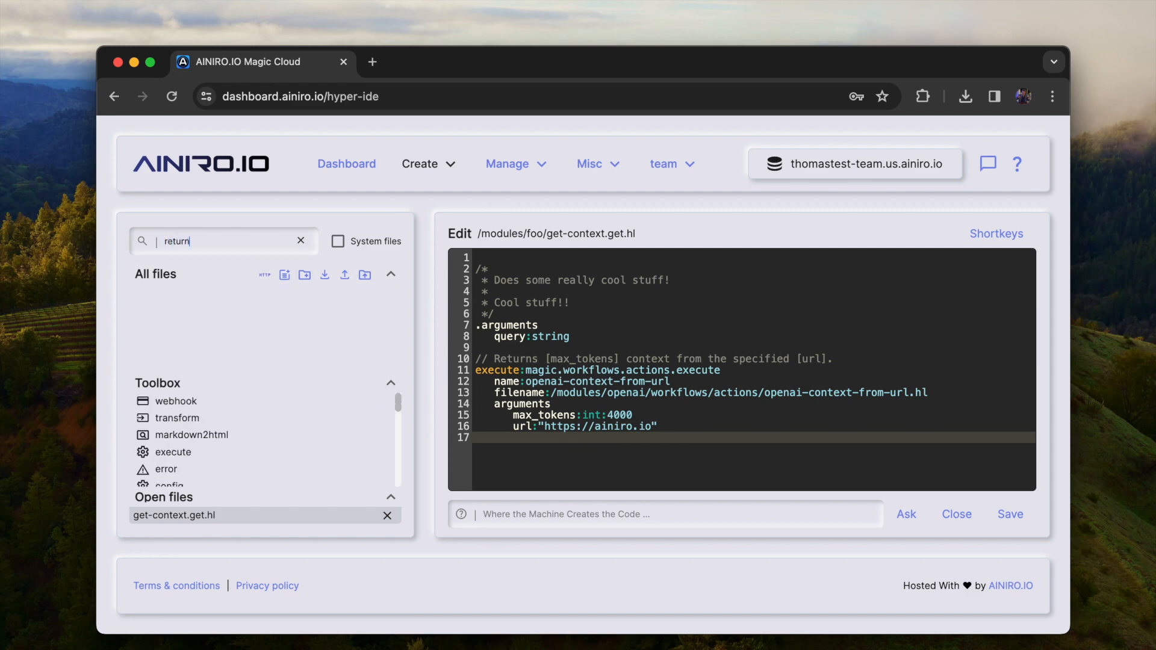
{"action": "scroll", "coordinate": [229, 469], "scroll_direction": "down", "scroll_amount": 5}
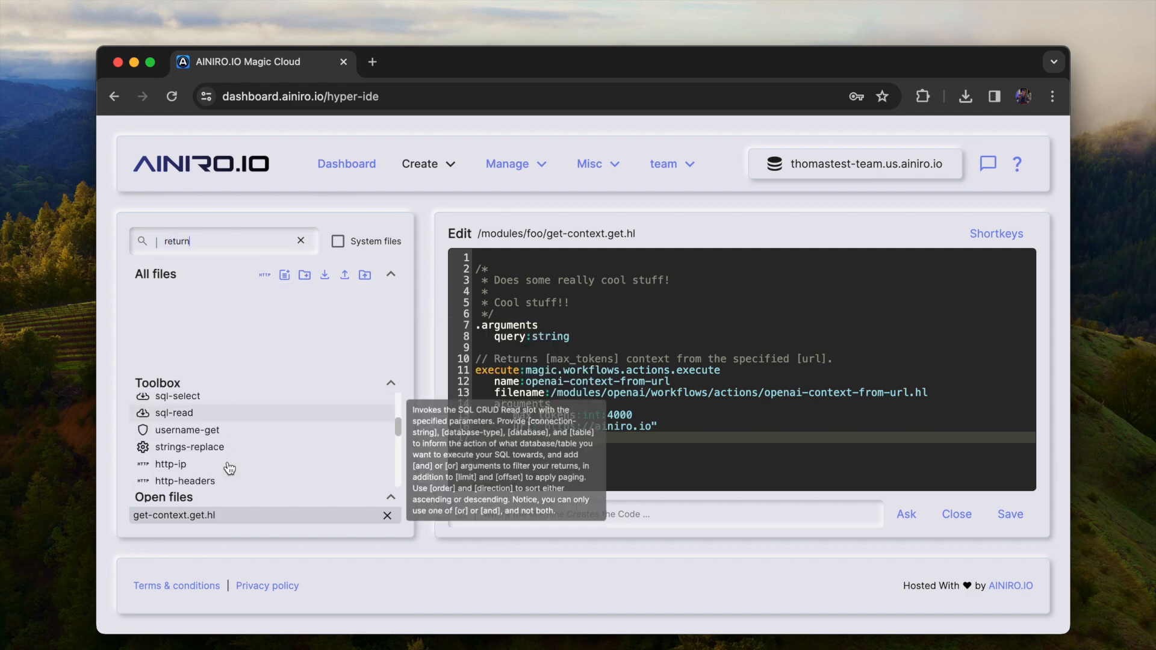
{"action": "type", "text": "-"}
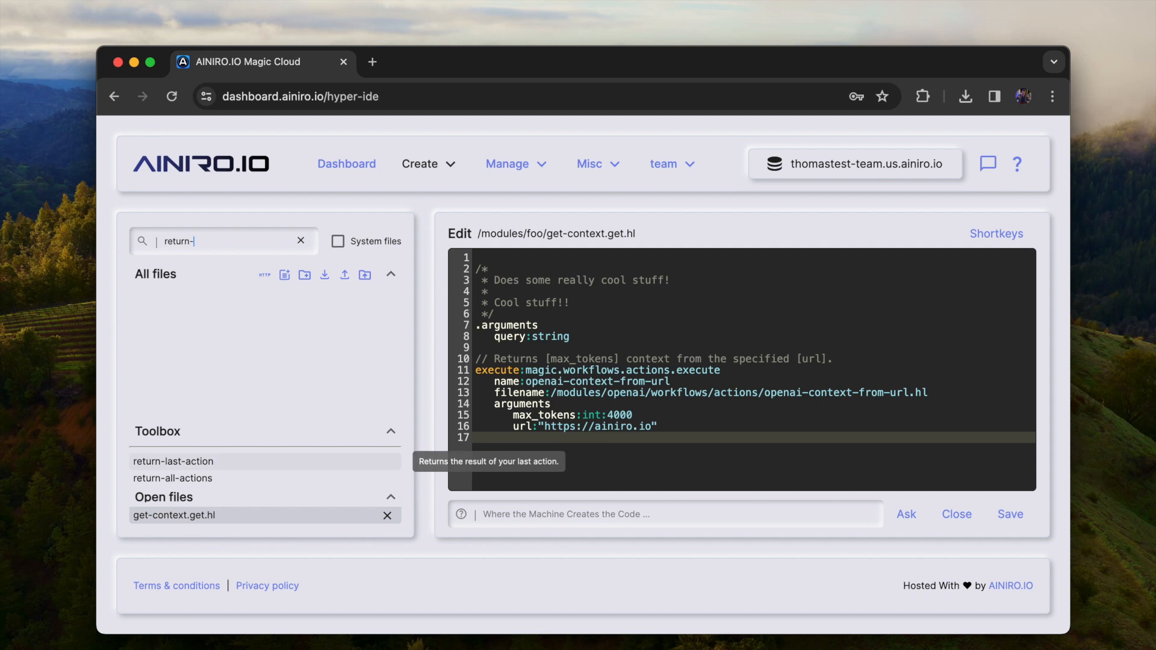
{"action": "left_click", "coordinate": [213, 463]}
{"action": "key", "text": "super+s"}
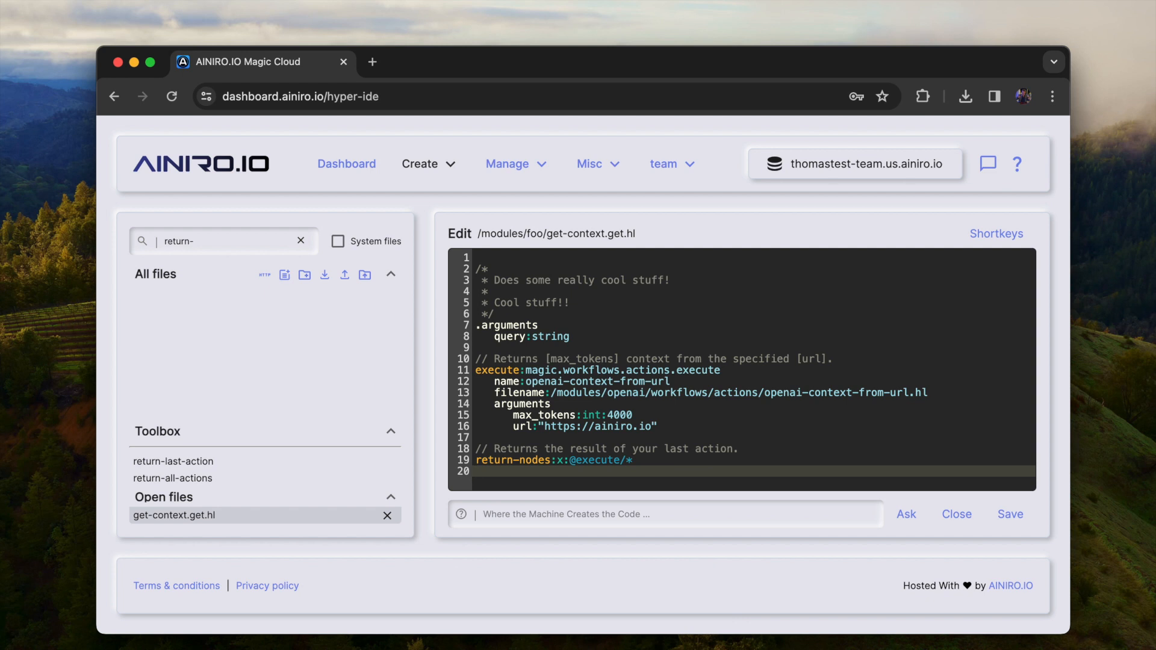
Open the Endpoints page in a new tab, filter for get-context and bring up the /magic/modules/foo/get-context endpoint for testing
{"action": "left_click", "coordinate": [545, 162]}
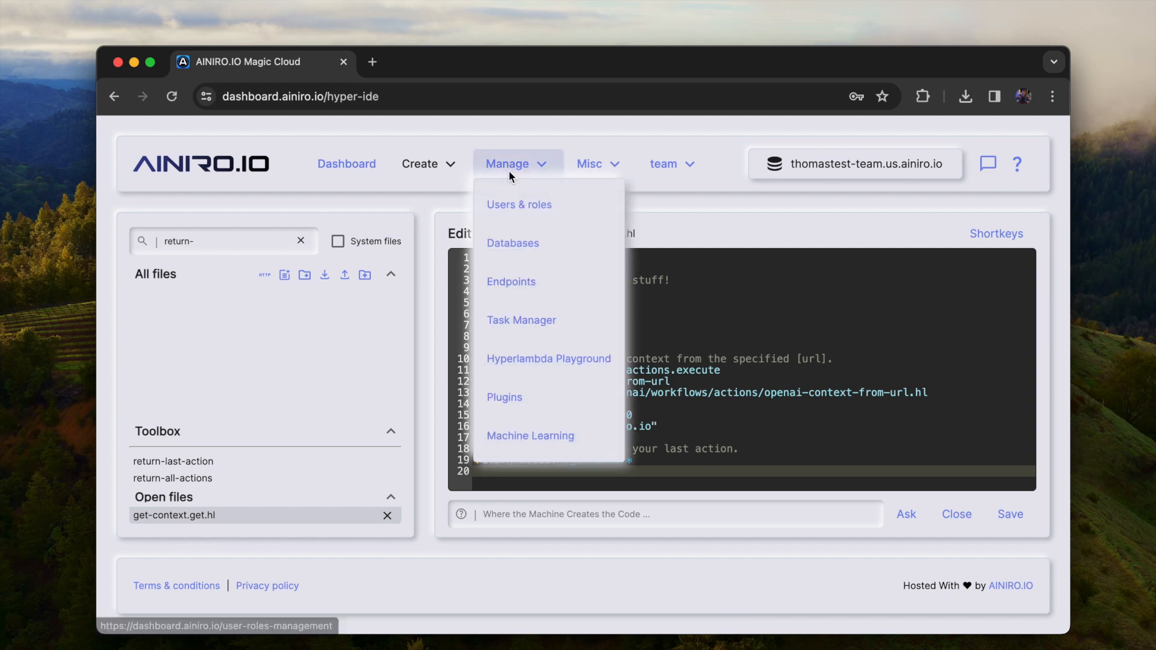
{"action": "left_click", "coordinate": [521, 280]}
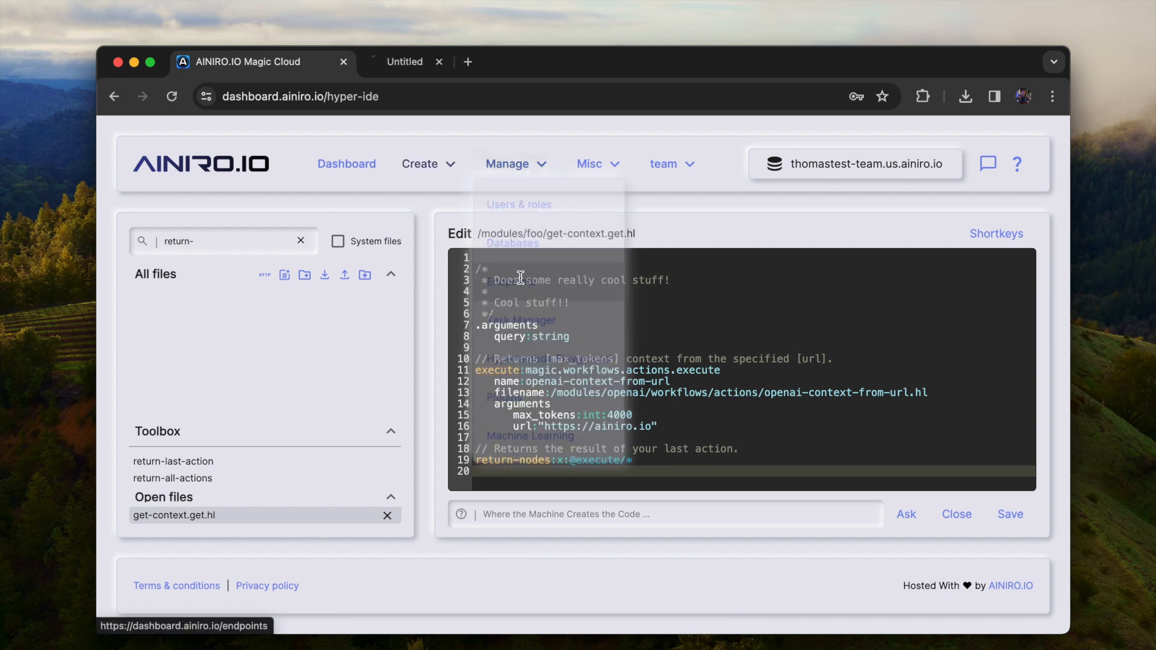
{"action": "key", "text": "ctrl+shift+Tab"}
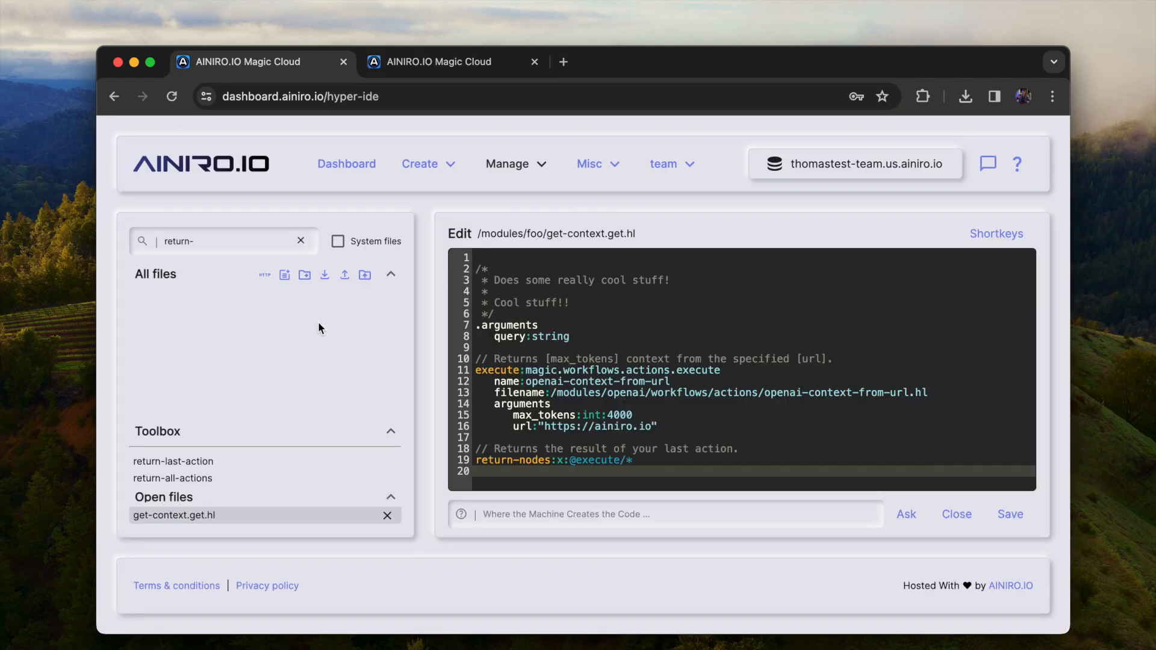
{"action": "left_click", "coordinate": [303, 242]}
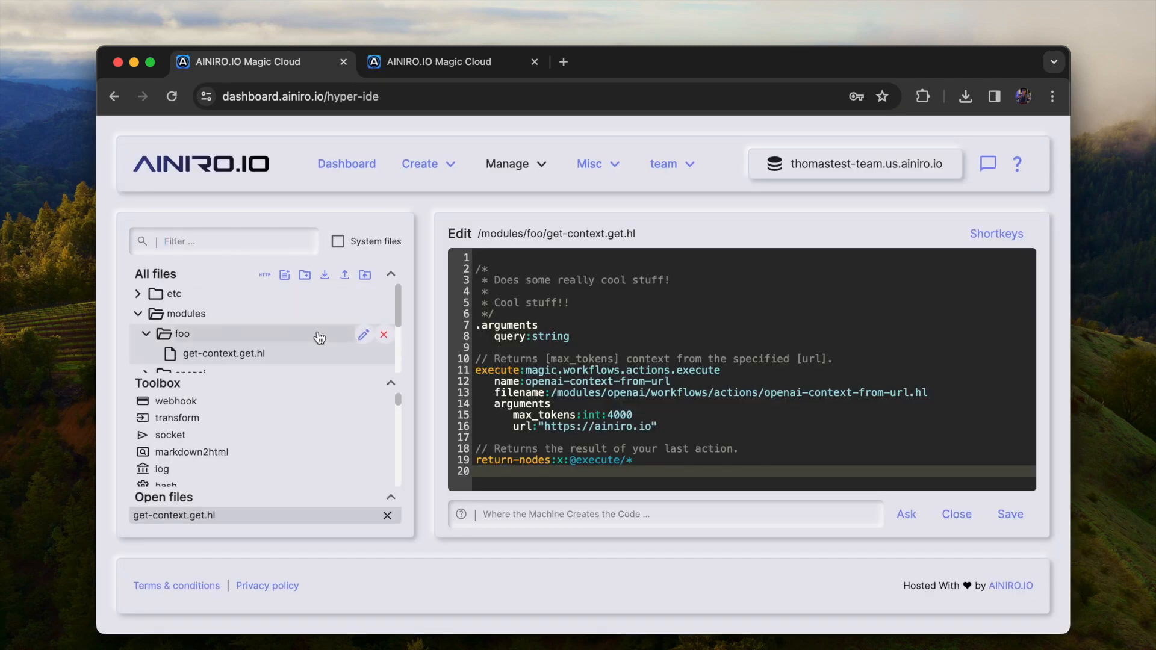
{"action": "key", "text": "ctrl+Tab"}
{"action": "type", "text": "get-conte"}
{"action": "left_click", "coordinate": [282, 342]}
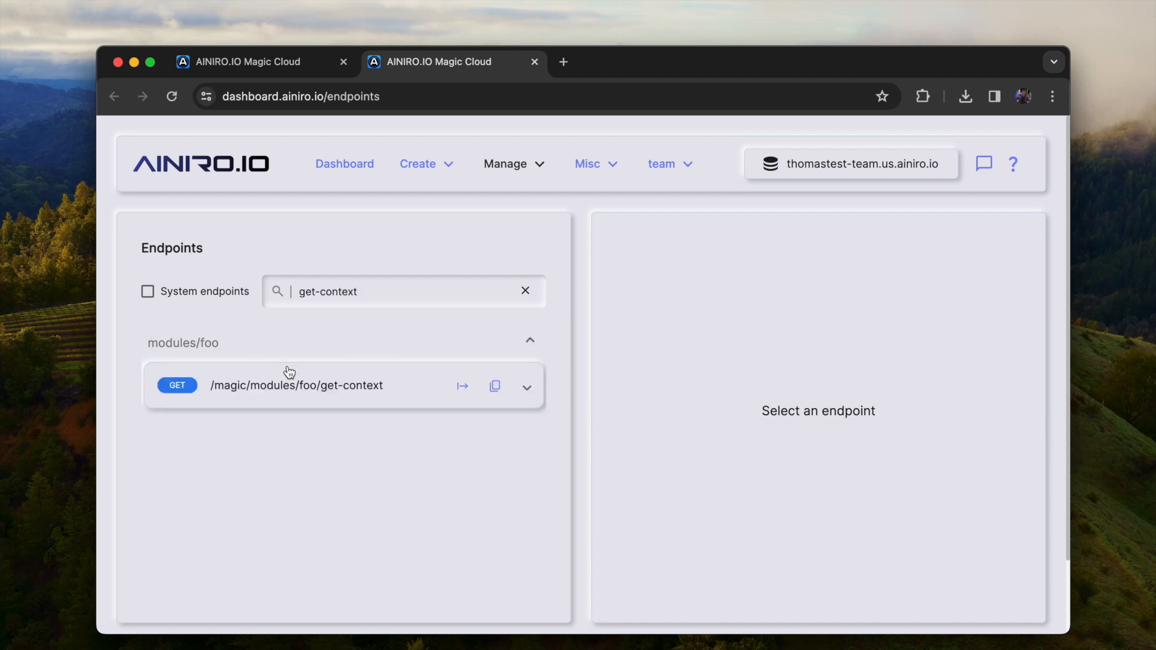
{"action": "left_click", "coordinate": [362, 383]}
{"action": "left_click", "coordinate": [464, 388]}
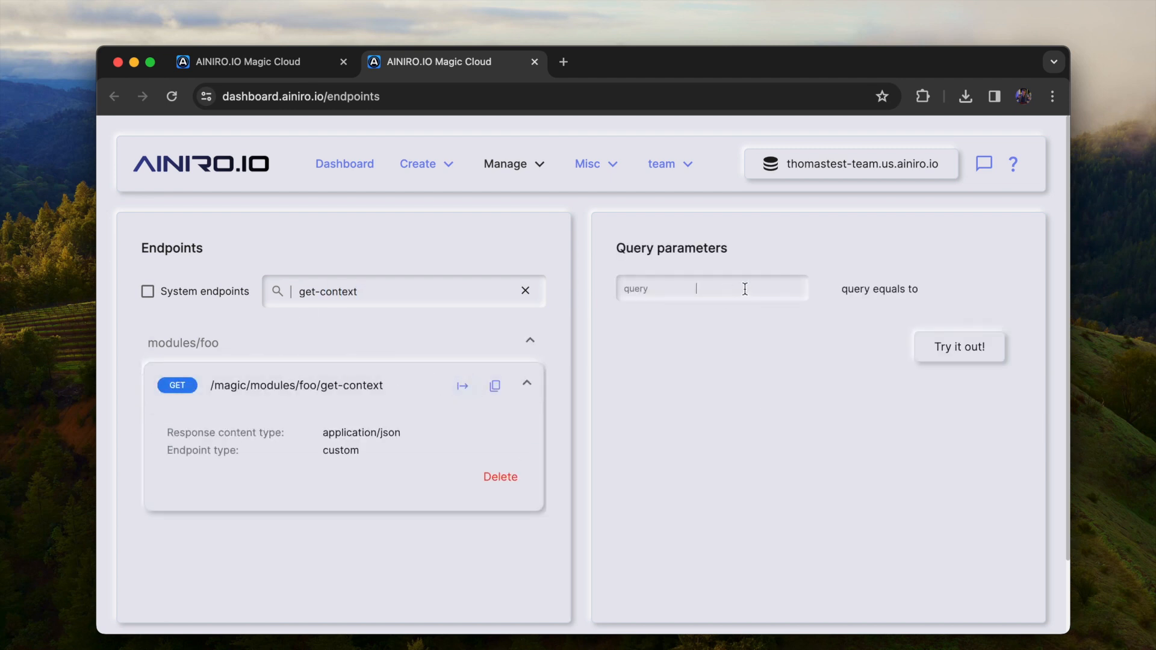
Go back to Hyper IDE, delete the query argument from get-context.get.hl and save the file
{"action": "key", "text": "ctrl+shift+Tab"}
{"action": "left_click", "coordinate": [619, 316]}
{"action": "key", "text": "Right"}
{"action": "key", "text": "Down"}
{"action": "key", "text": "shift+Down"}
{"action": "key", "text": "BackSpace"}
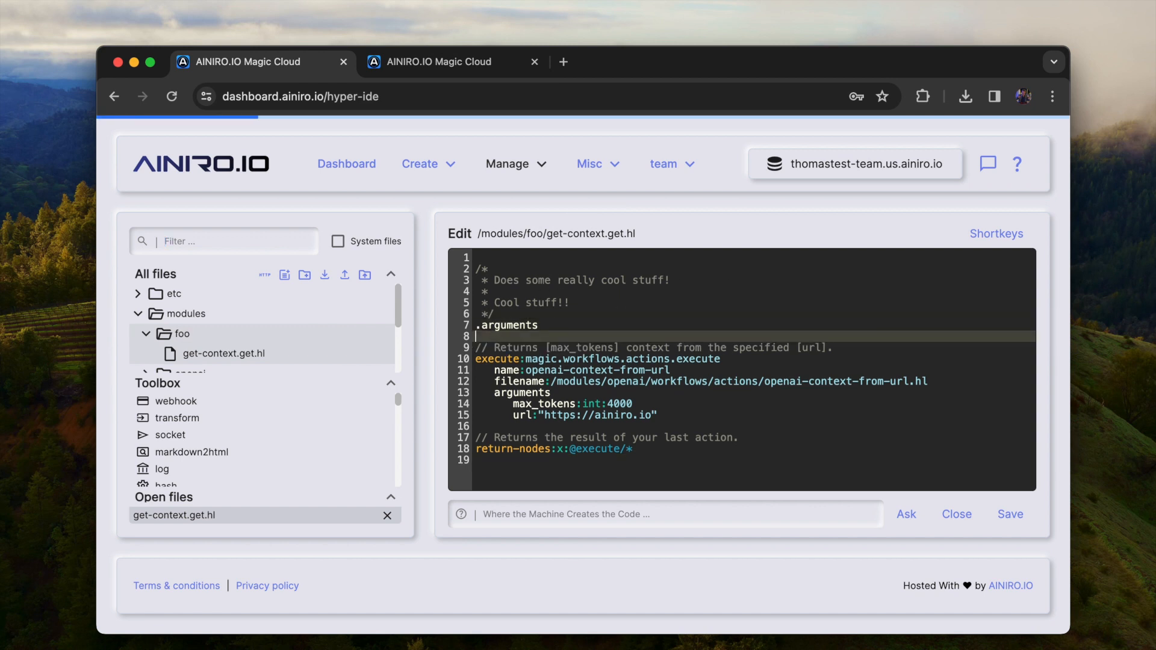
Invoke the get-context endpoint without a query value and examine the full context text it returns
{"action": "key", "text": "ctrl+Tab"}
{"action": "left_click", "coordinate": [975, 342]}
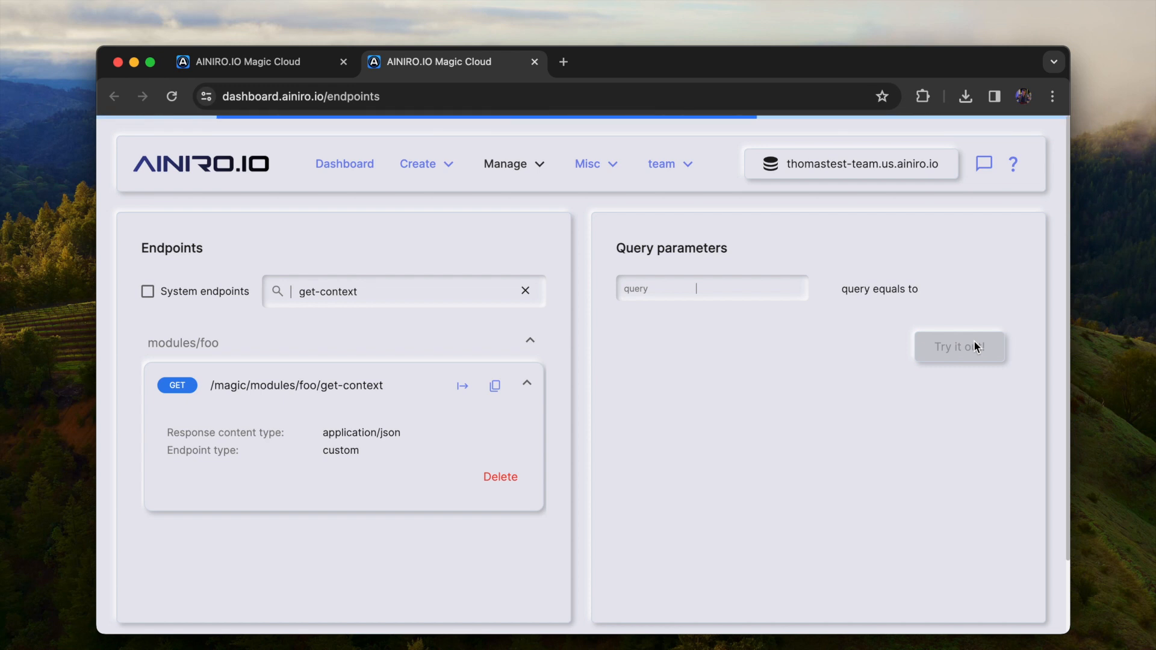
{"action": "left_click", "coordinate": [728, 403]}
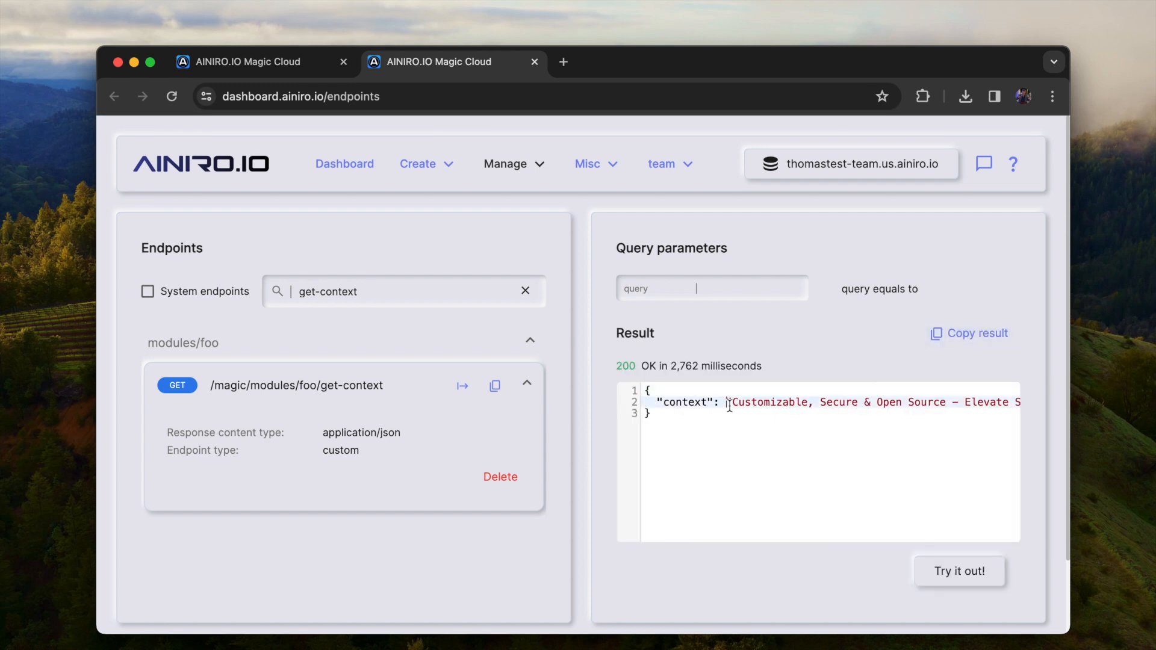
{"action": "key", "text": "shift+End"}
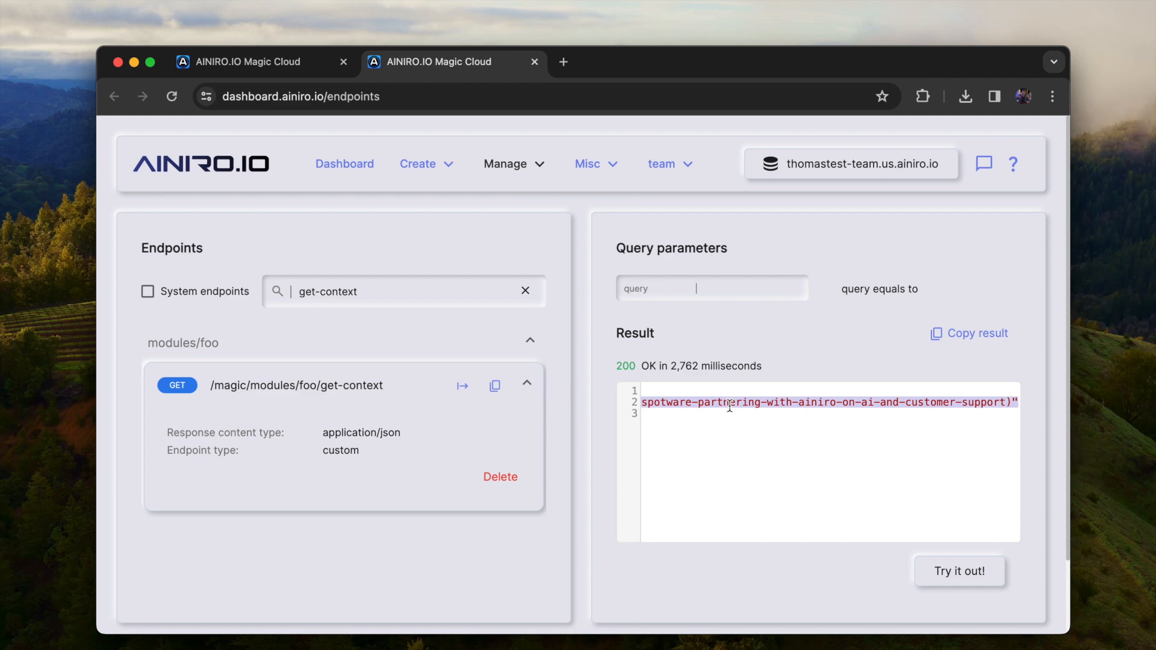
Try to open chat.openai.com/gpts/create in a new browser tab
{"action": "key", "text": "super+t"}
{"action": "type", "text": "chat.openai.com/gpts/discovery"}
{"action": "key", "text": "Right"}
{"action": "key", "text": "alt+shift+Left"}
{"action": "key", "text": "BackSpace"}
{"action": "type", "text": "create"}
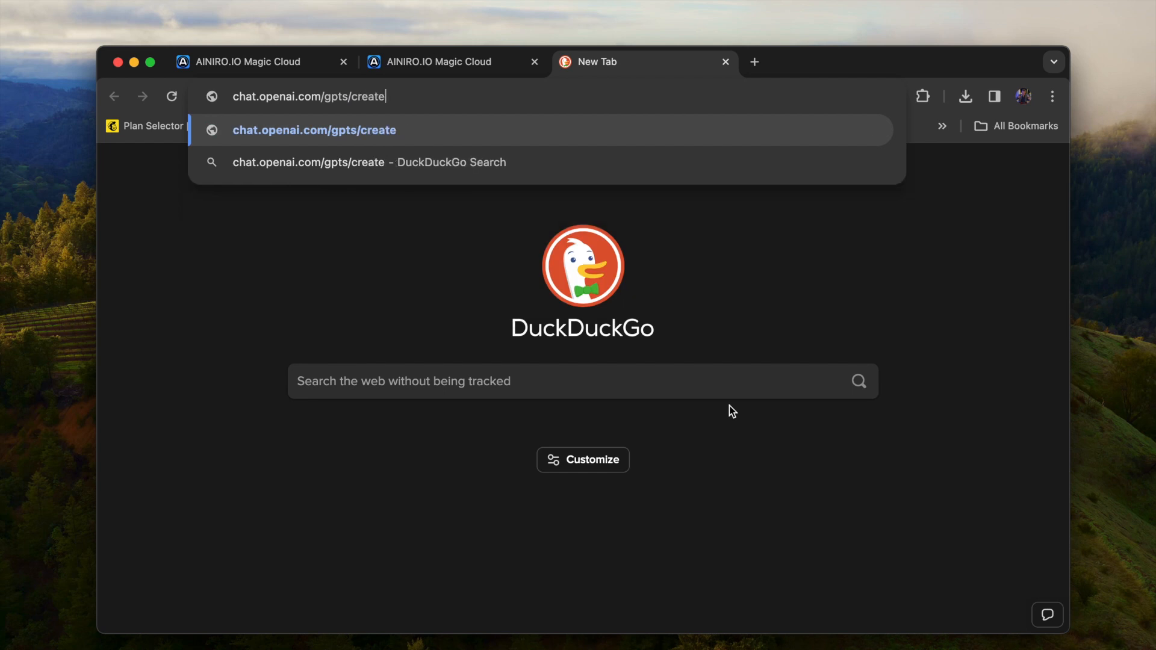
{"action": "key", "text": "Return"}
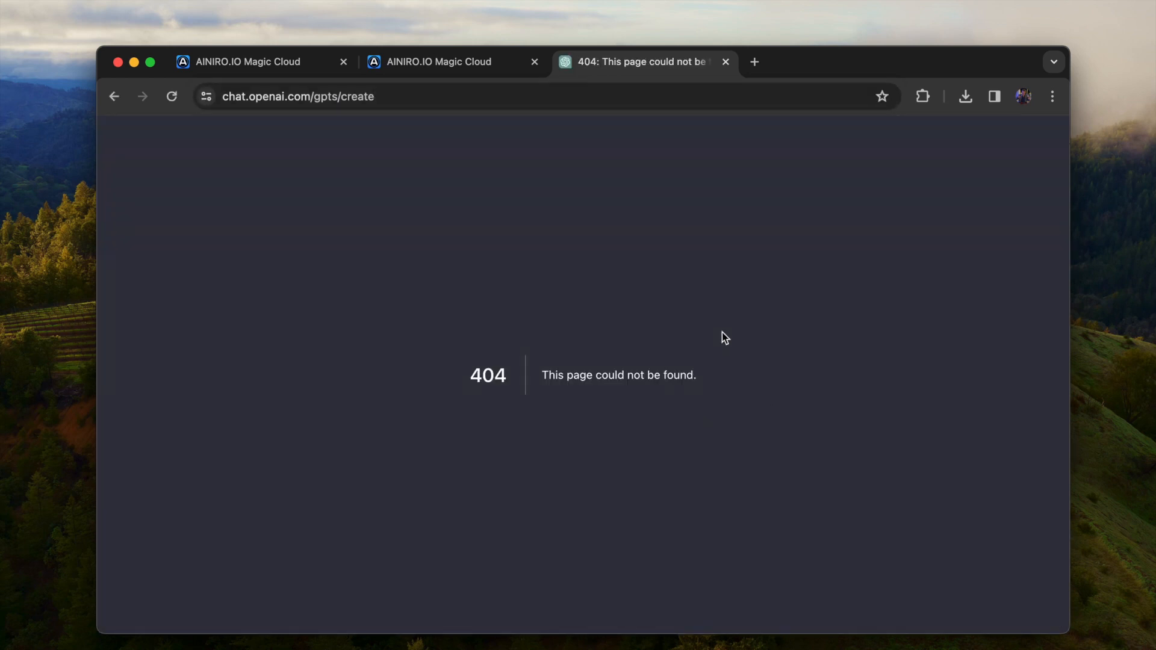
Switch to ChatGPT's GPTs page at chat.openai.com/gpts and start creating a new GPT
{"action": "key", "text": "super+l"}
{"action": "key", "text": "Right"}
{"action": "key", "text": "alt+BackSpace"}
{"action": "key", "text": "Return"}
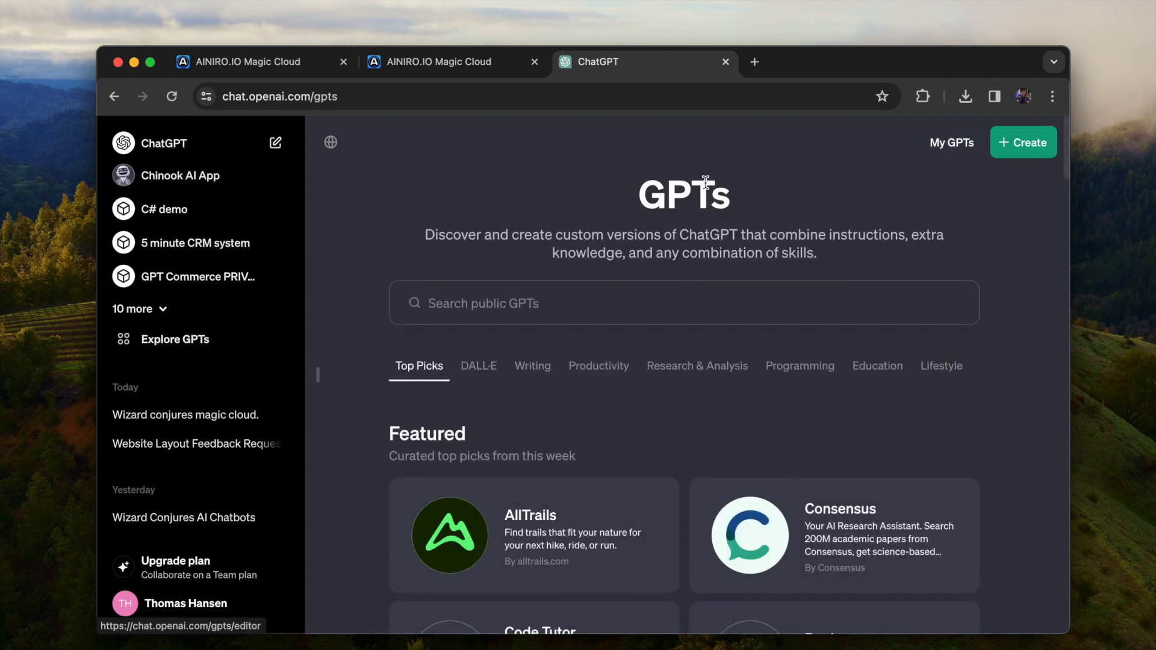
{"action": "left_click", "coordinate": [1024, 141]}
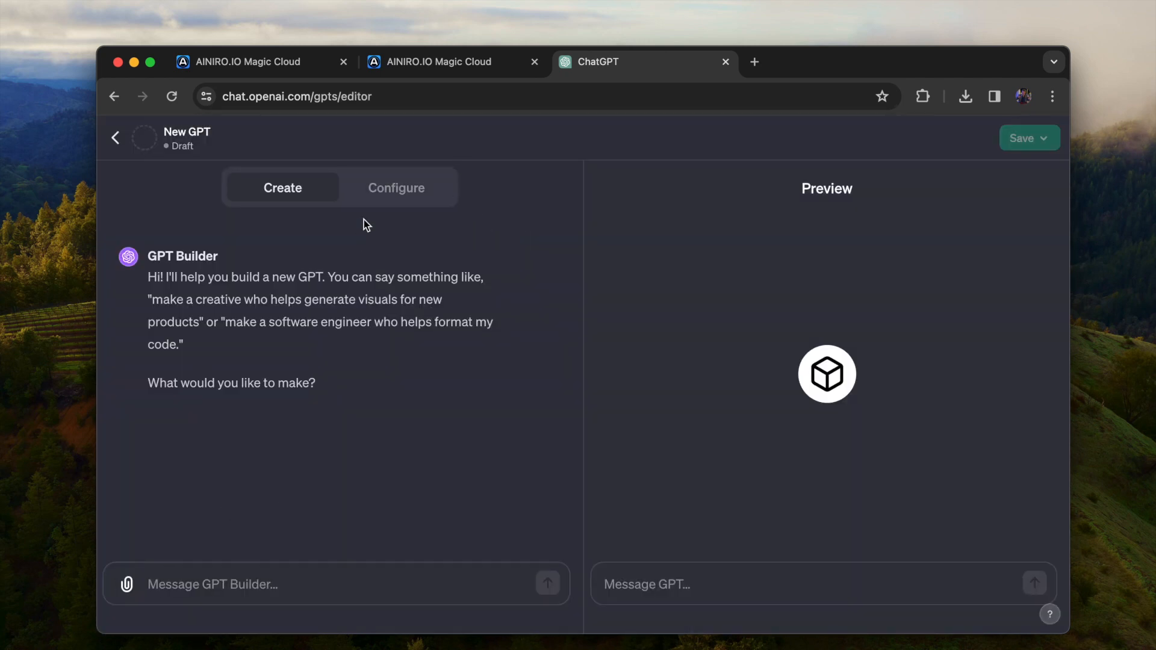
Back on the Magic Cloud Endpoints page, find the openapi endpoint, invoke it with the filter /modules/foo and copy its URL
{"action": "left_click", "coordinate": [461, 62]}
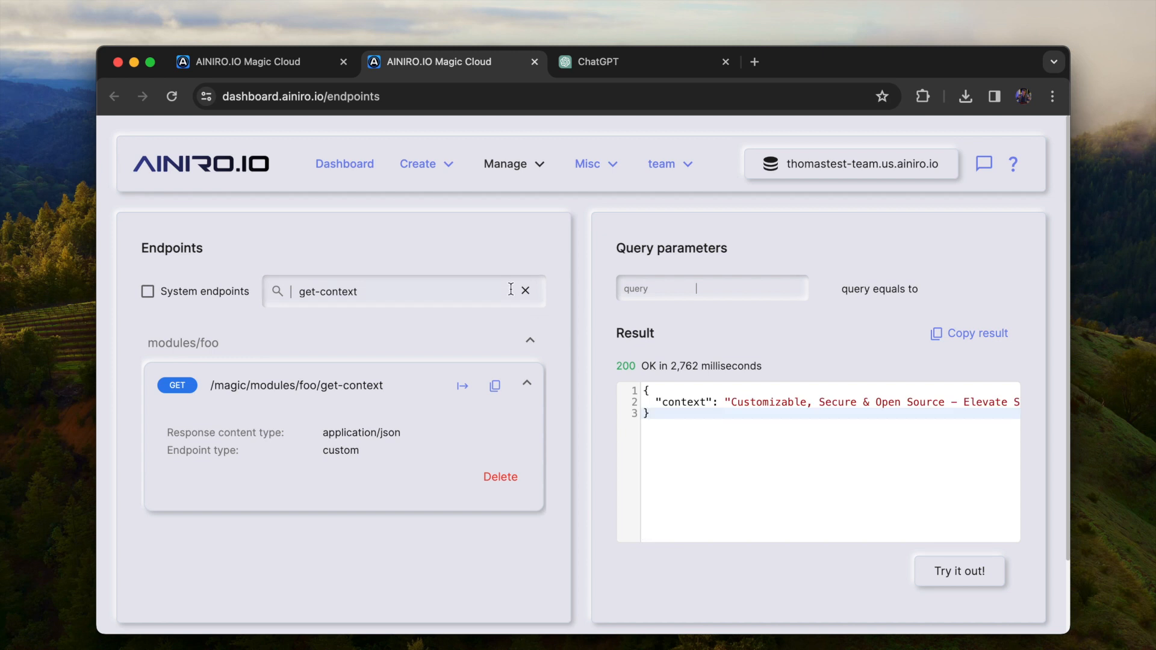
{"action": "left_click_drag", "start_coordinate": [473, 293], "coordinate": [194, 290]}
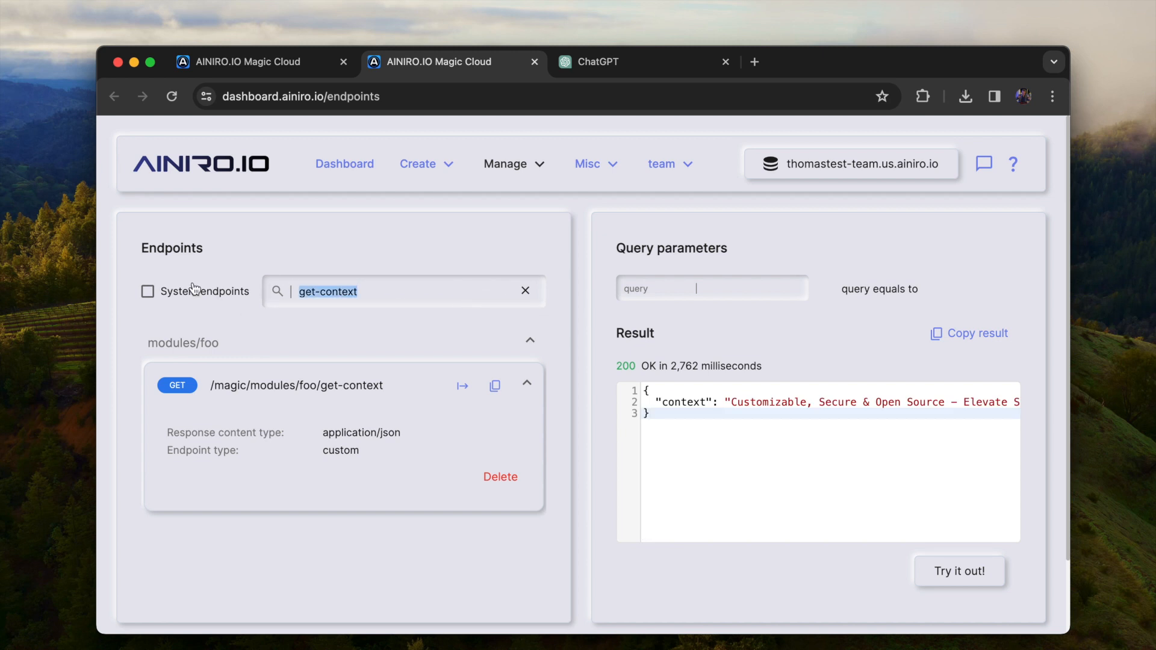
{"action": "type", "text": "openapi"}
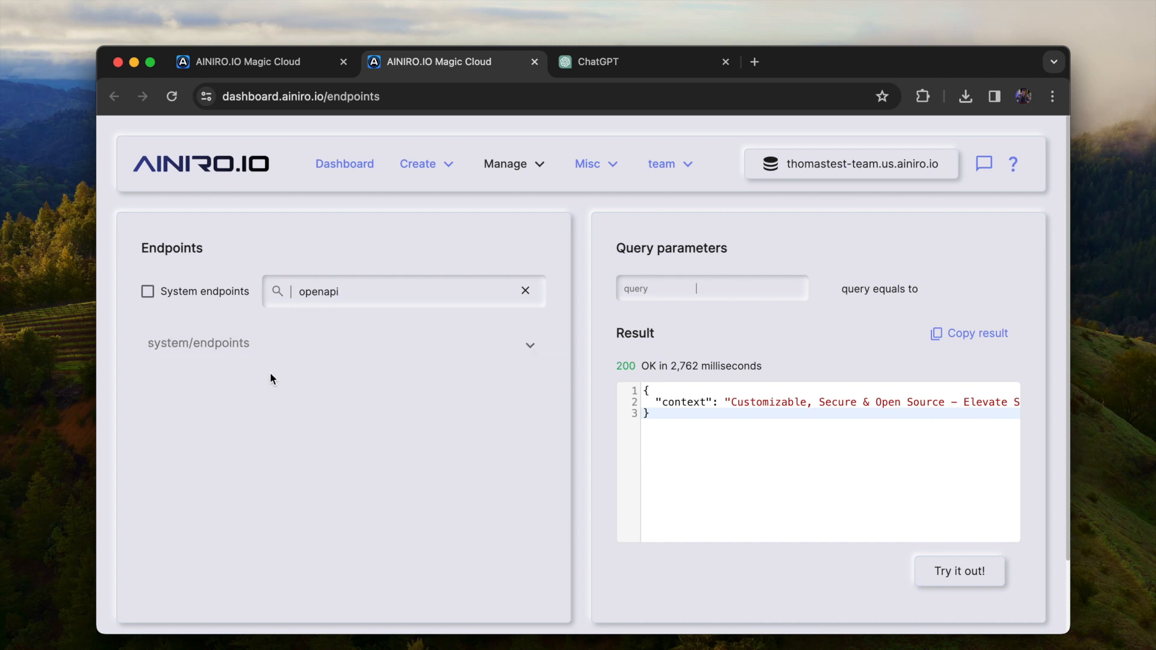
{"action": "left_click", "coordinate": [462, 386]}
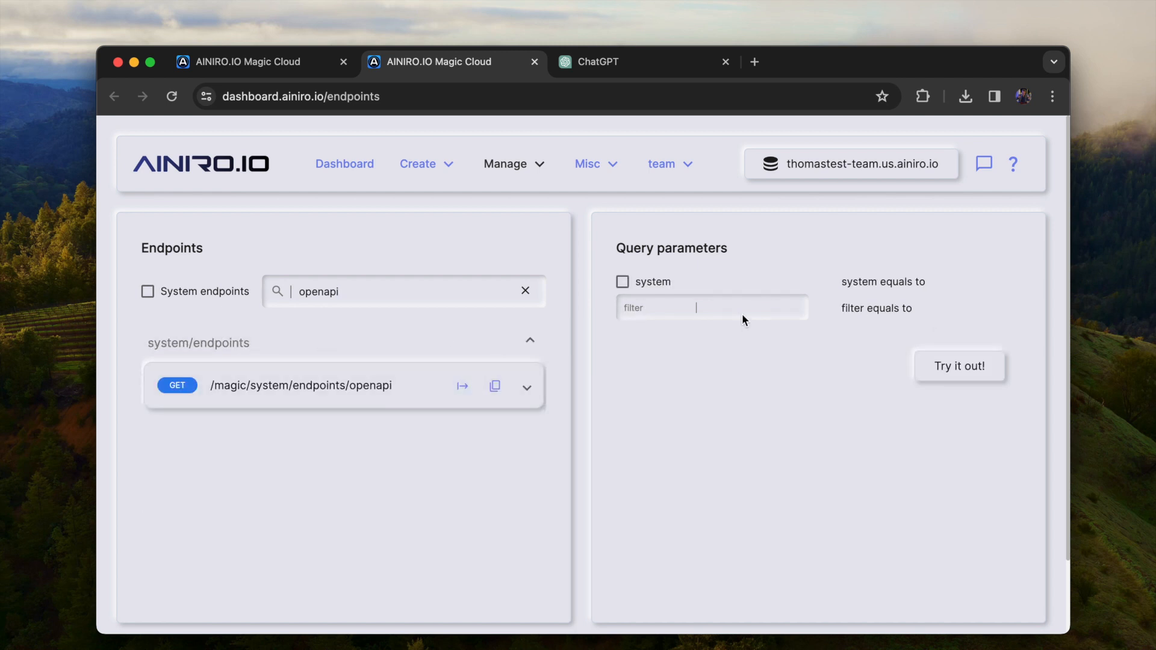
{"action": "type", "text": "/modules"}
{"action": "left_click", "coordinate": [960, 366]}
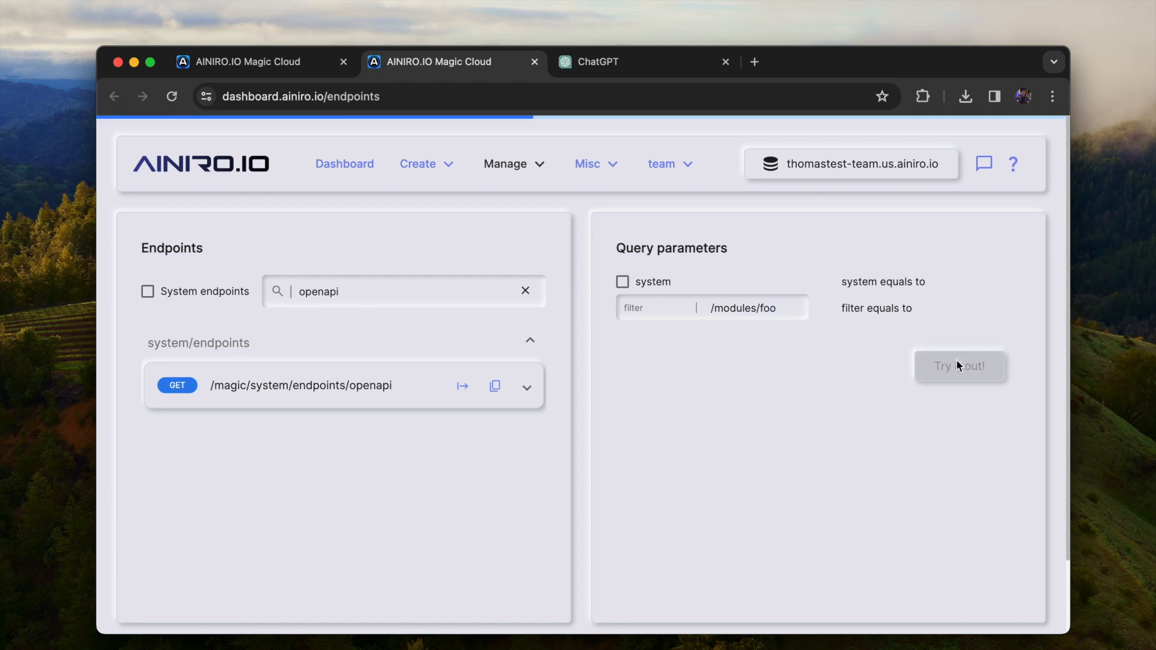
{"action": "left_click", "coordinate": [495, 386]}
Switch to the ChatGPT editor and create a new action in the GPT's configuration, importing its schema from the copied URL
{"action": "key", "text": "ctrl+Tab"}
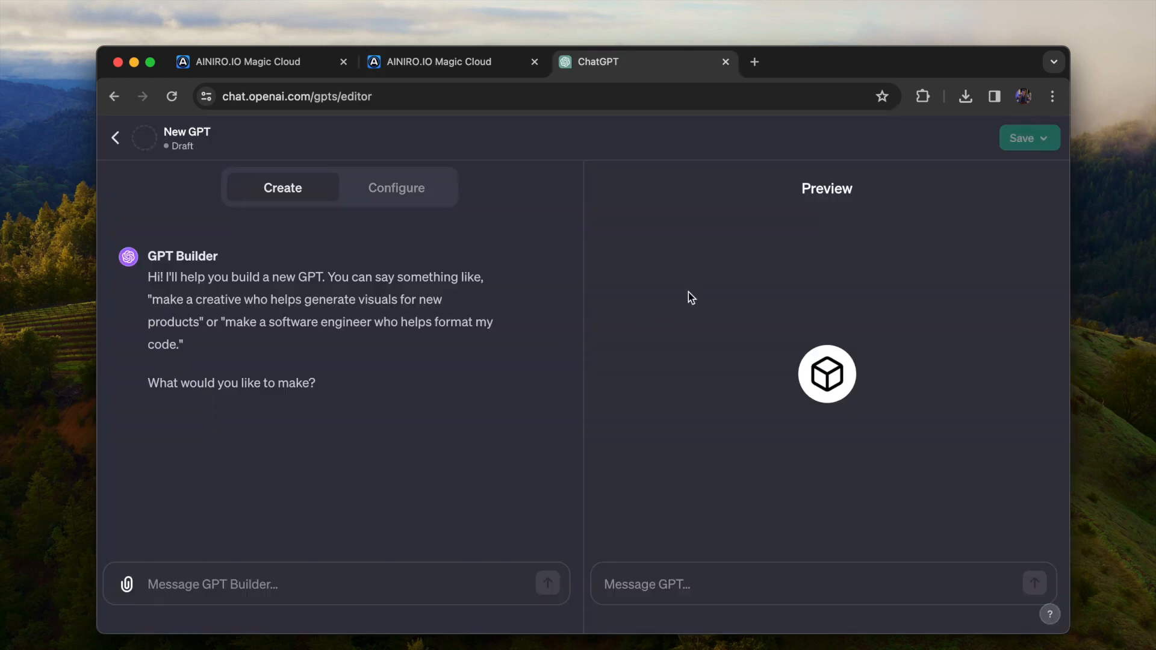
{"action": "left_click", "coordinate": [405, 190]}
{"action": "scroll", "coordinate": [315, 448], "scroll_direction": "down", "scroll_amount": 5}
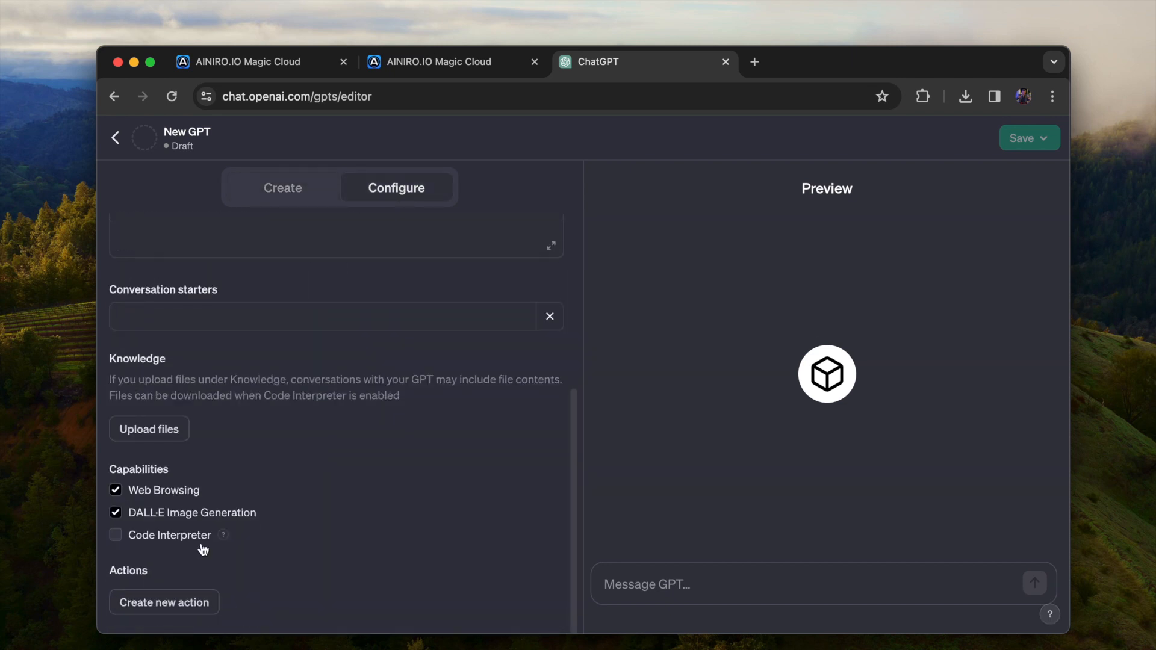
{"action": "left_click", "coordinate": [162, 604]}
{"action": "left_click", "coordinate": [416, 331]}
{"action": "key", "text": "super+v"}
{"action": "left_click", "coordinate": [473, 339]}
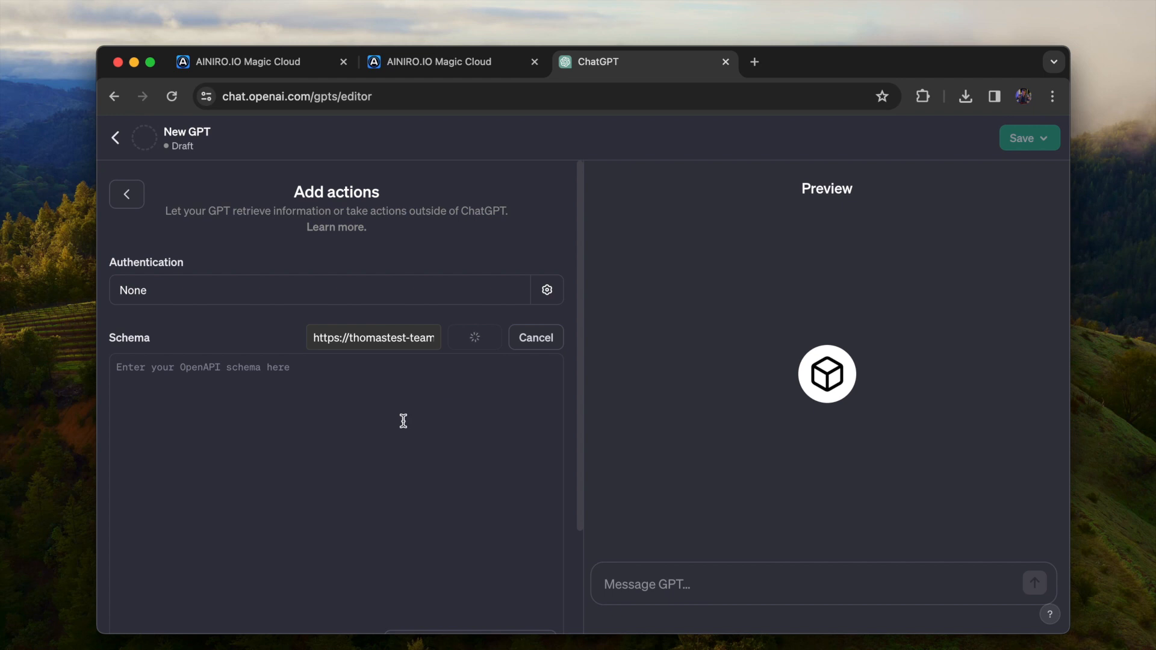
{"action": "scroll", "coordinate": [404, 421], "scroll_direction": "down", "scroll_amount": 3}
{"action": "scroll", "coordinate": [404, 421], "scroll_direction": "up", "scroll_amount": 3}
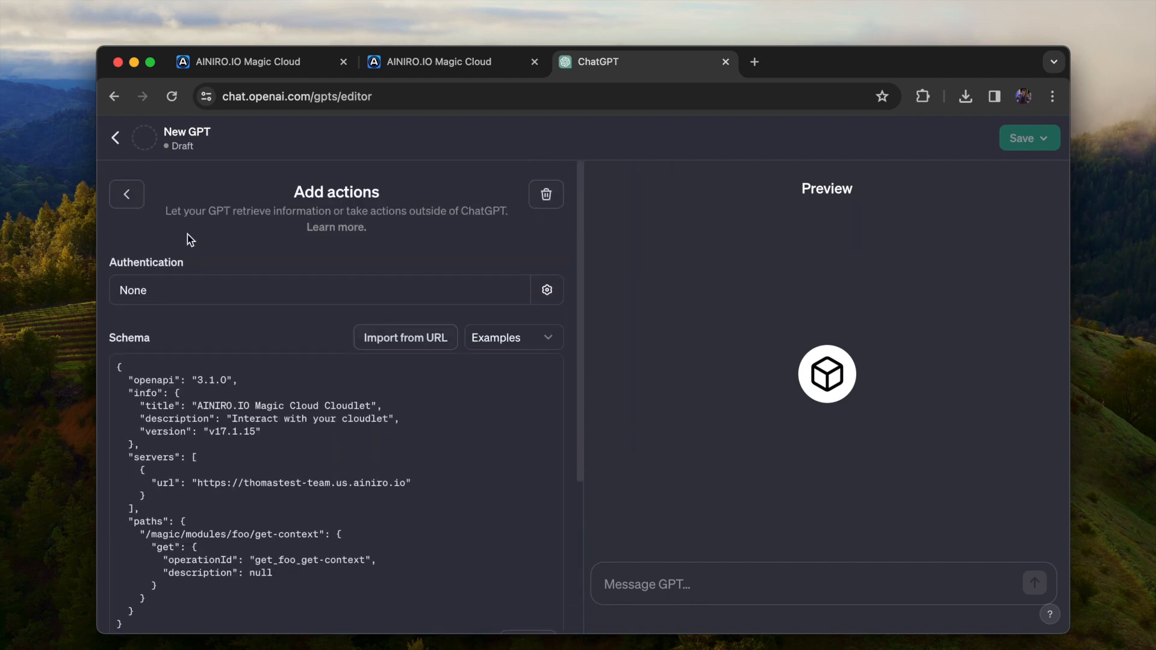
Return to the GPT's configuration and set its instructions to "Use my get-context action to retrieve relevant information"
{"action": "left_click", "coordinate": [126, 194]}
{"action": "scroll", "coordinate": [259, 362], "scroll_direction": "down", "scroll_amount": 5}
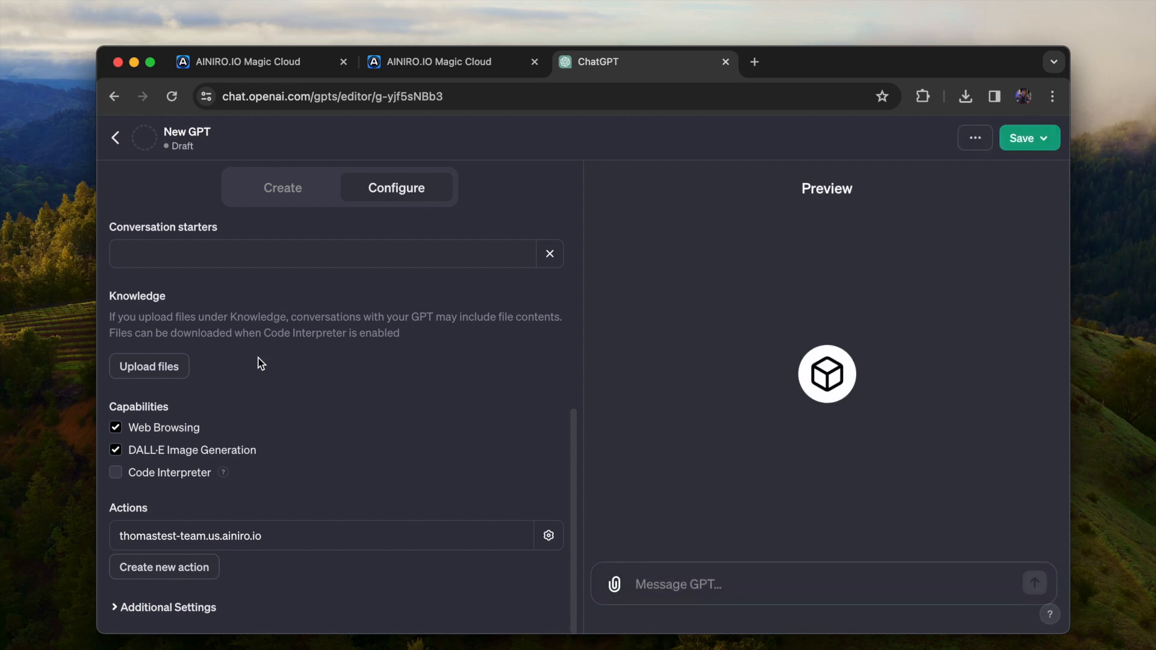
{"action": "scroll", "coordinate": [265, 337], "scroll_direction": "up", "scroll_amount": 6}
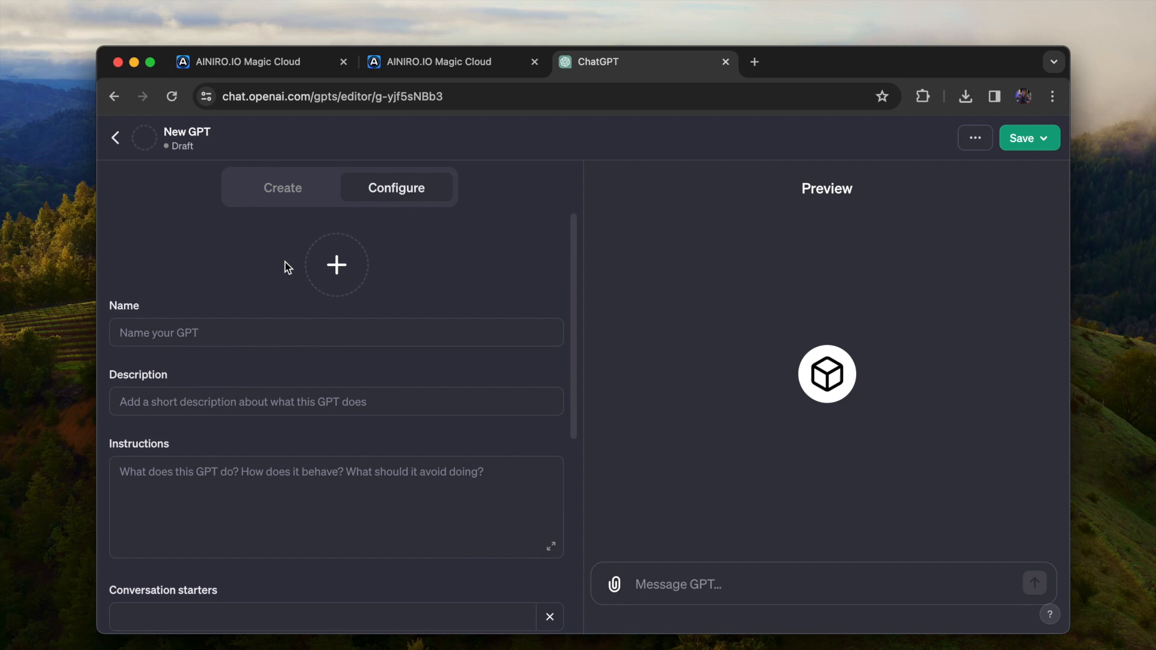
{"action": "left_click", "coordinate": [267, 489]}
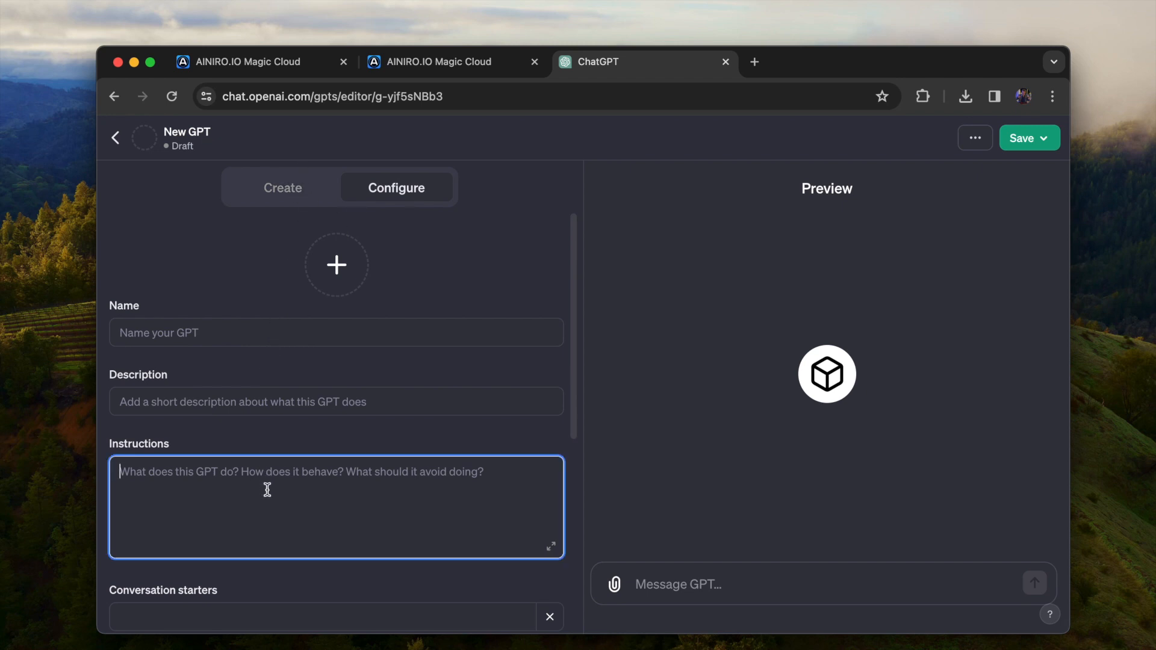
{"action": "type", "text": "Use m"}
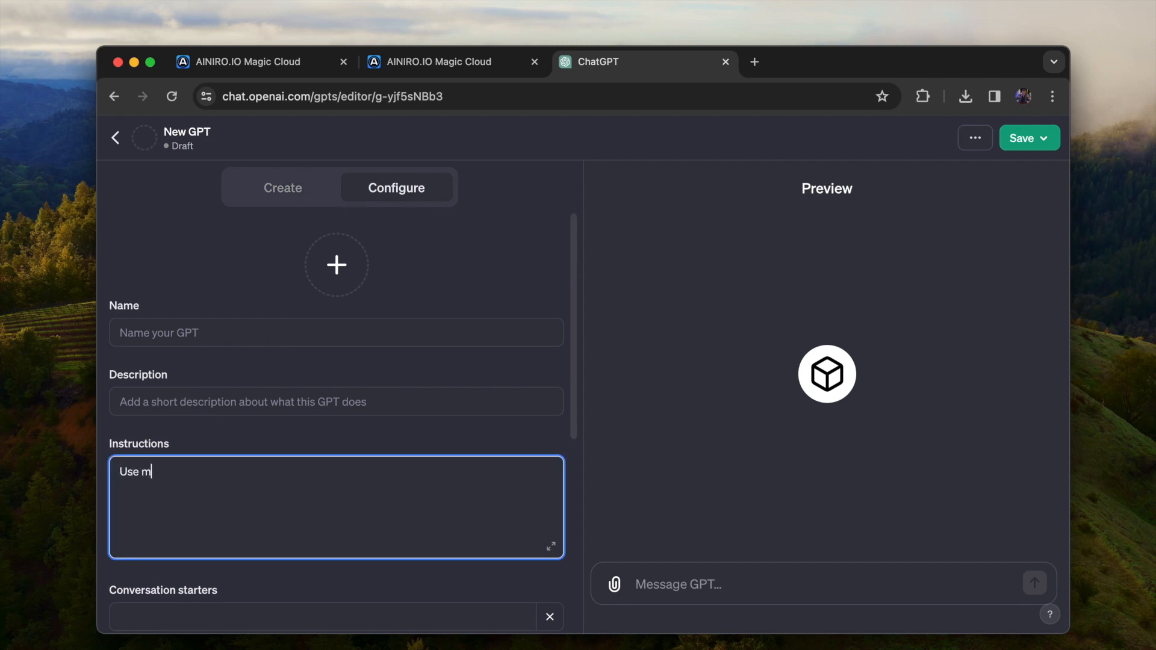
{"action": "type", "text": "y get-context action to"}
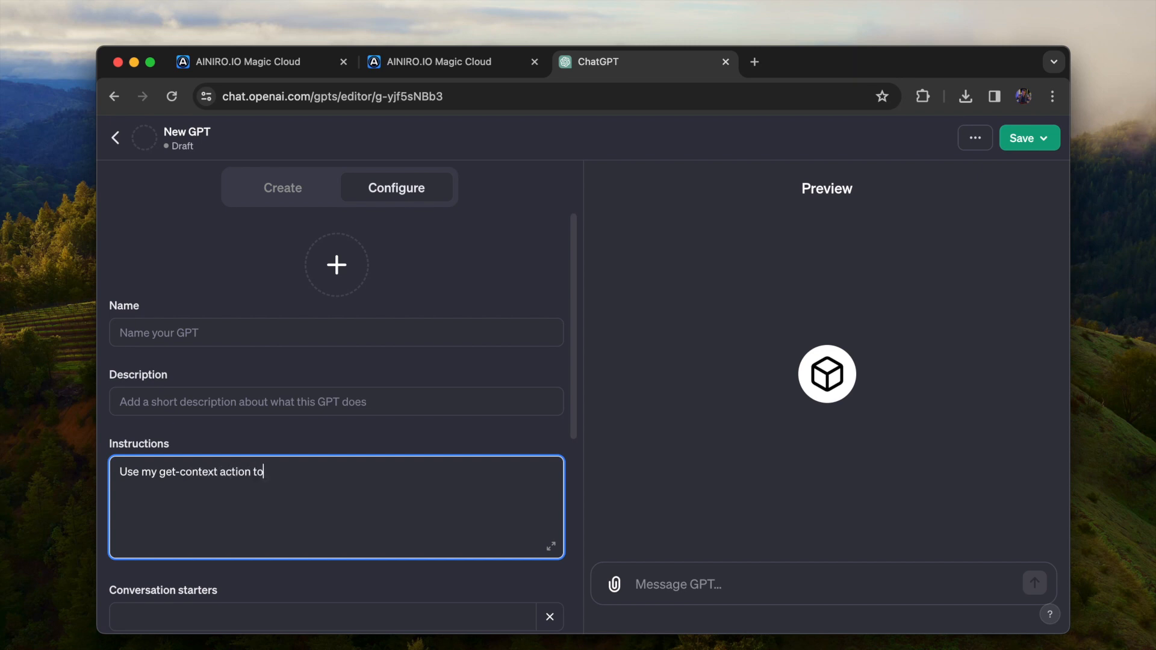
{"action": "type", "text": " retrieve relevant information"}
Test the GPT in its preview by asking "Who works at AINIRO?" and allow it to contact the action's server
{"action": "left_click", "coordinate": [757, 584]}
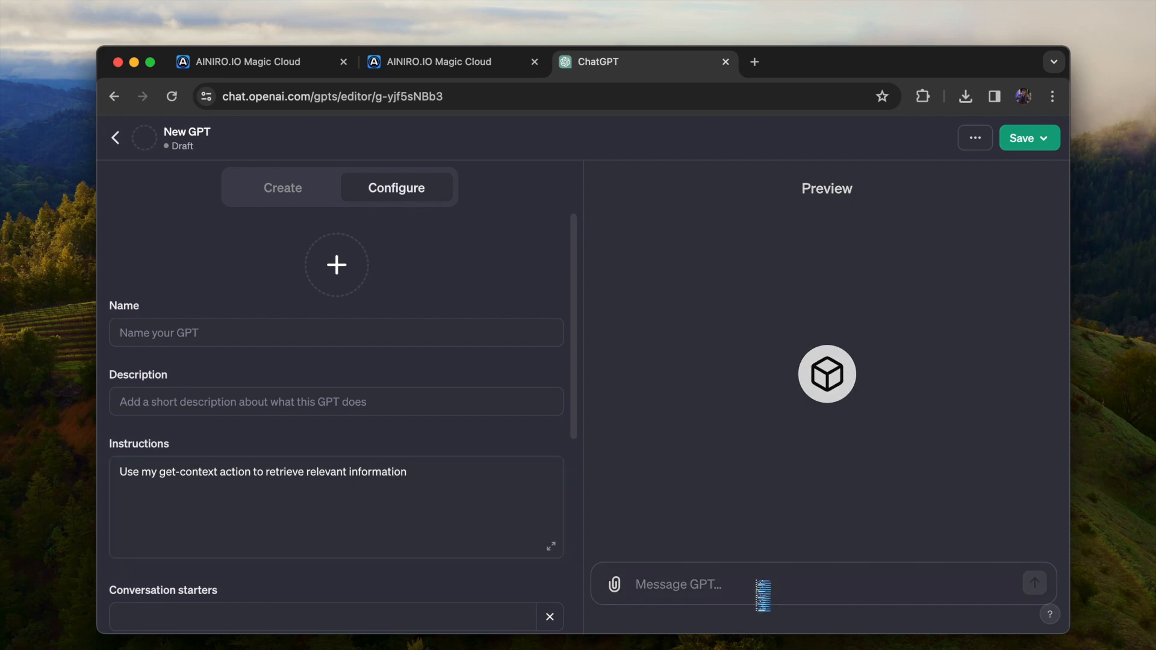
{"action": "type", "text": "What"}
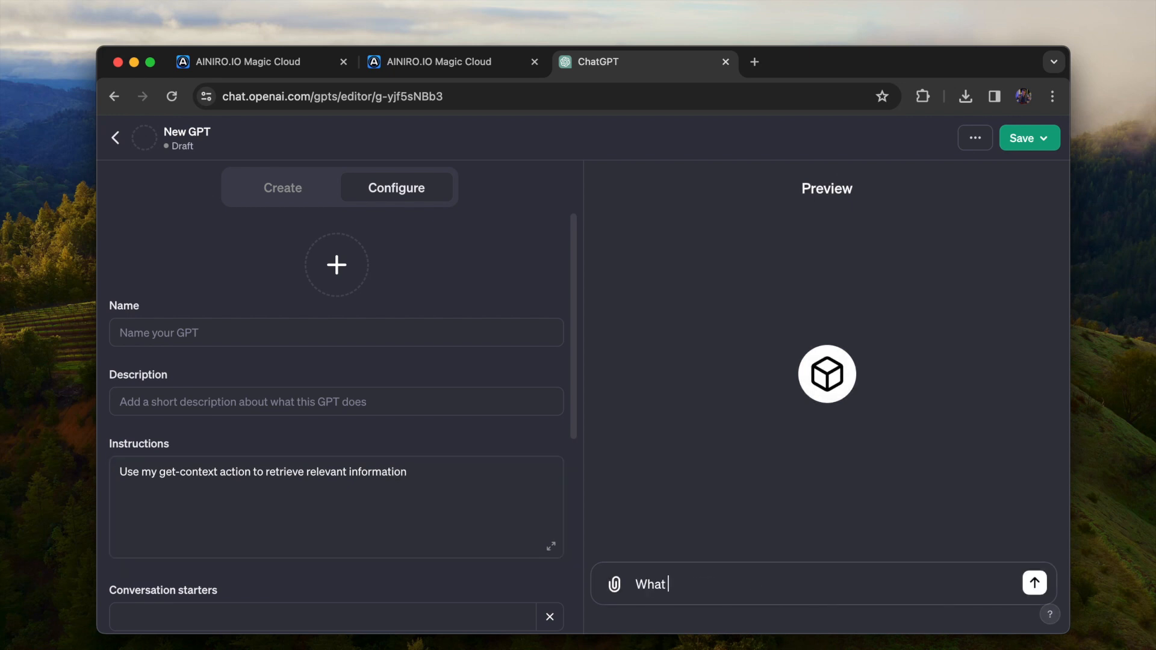
{"action": "key", "text": "super+a"}
{"action": "type", "text": "Who works at AINIRO?"}
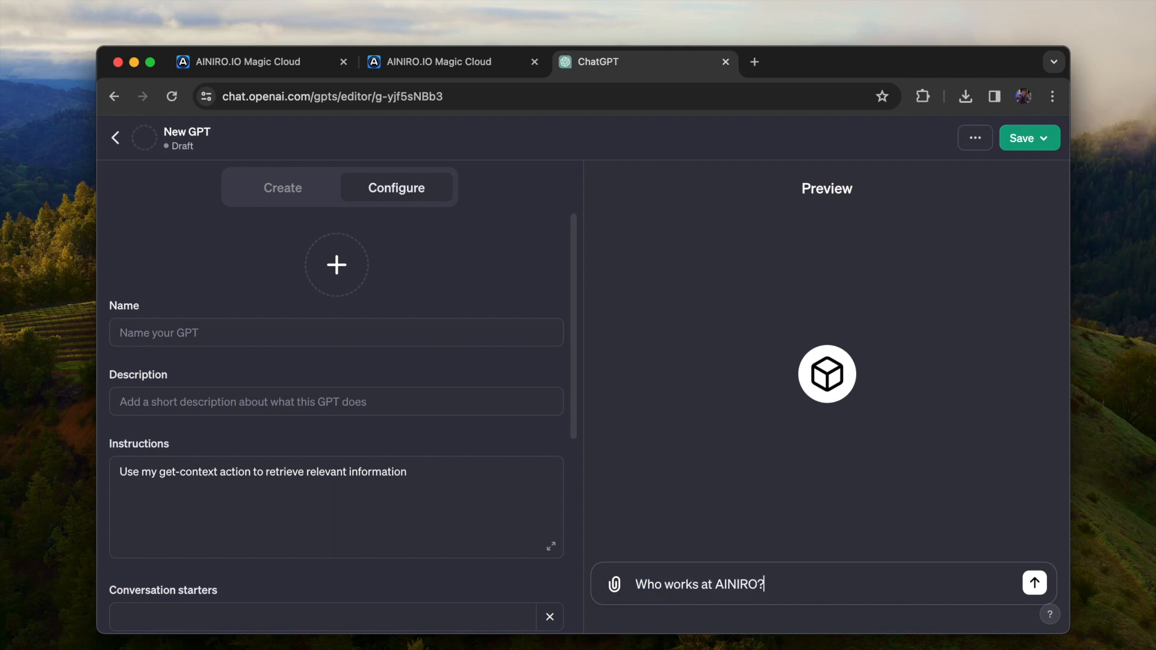
{"action": "key", "text": "Return"}
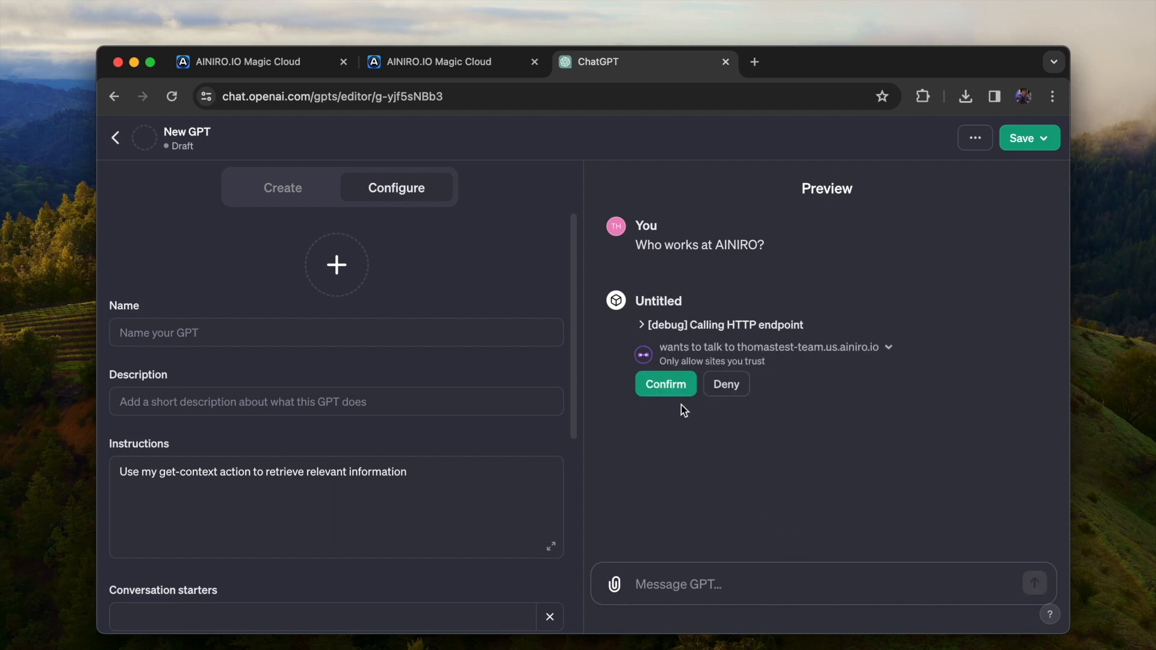
{"action": "left_click", "coordinate": [673, 392]}
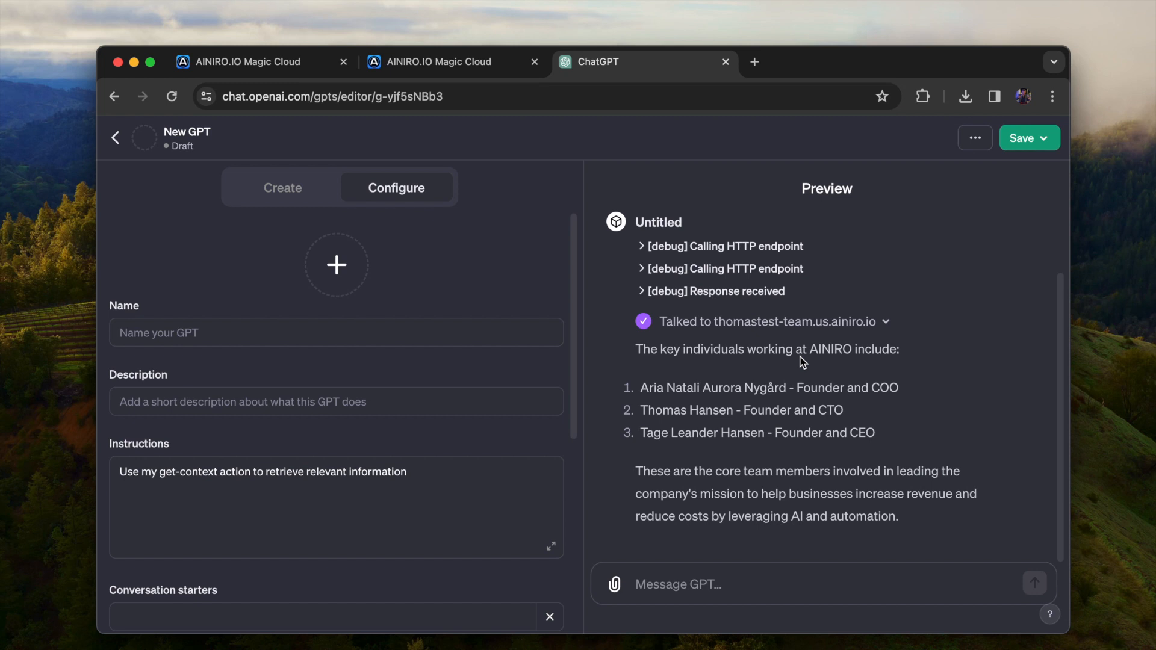
Switch back to Magic Cloud's Hyper IDE and create a new file named get-context2.get.hl in /modules/foo/
{"action": "key", "text": "ctrl+shift+Tab"}
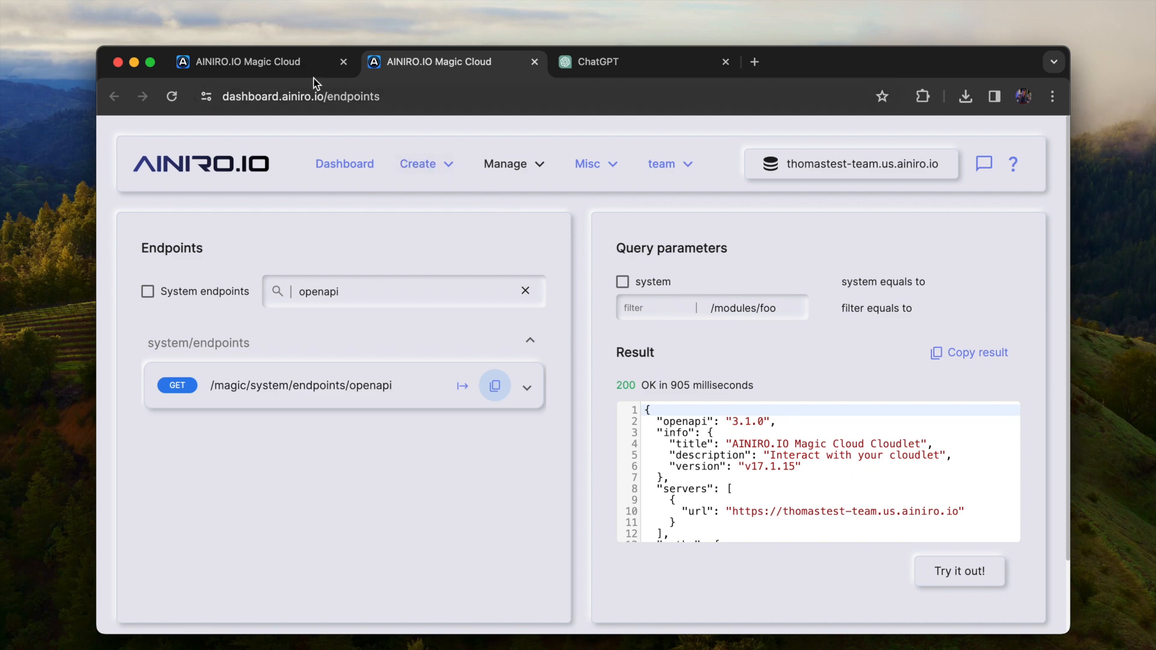
{"action": "left_click", "coordinate": [300, 67]}
{"action": "left_click", "coordinate": [518, 381]}
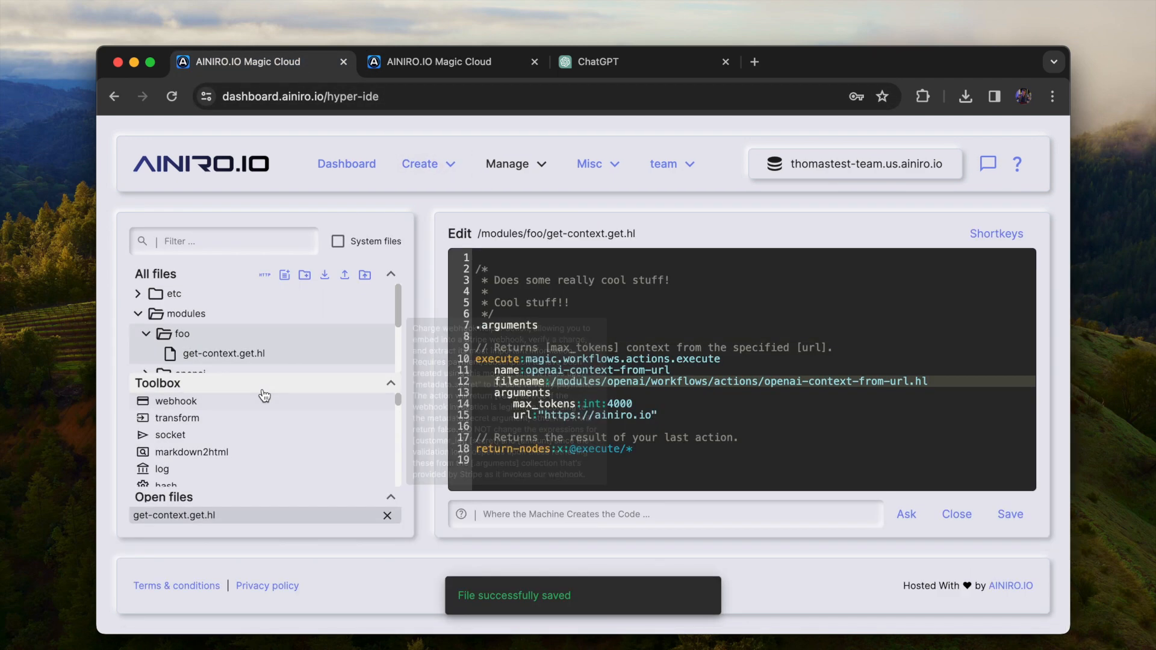
{"action": "scroll", "coordinate": [311, 344], "scroll_direction": "down", "scroll_amount": 1}
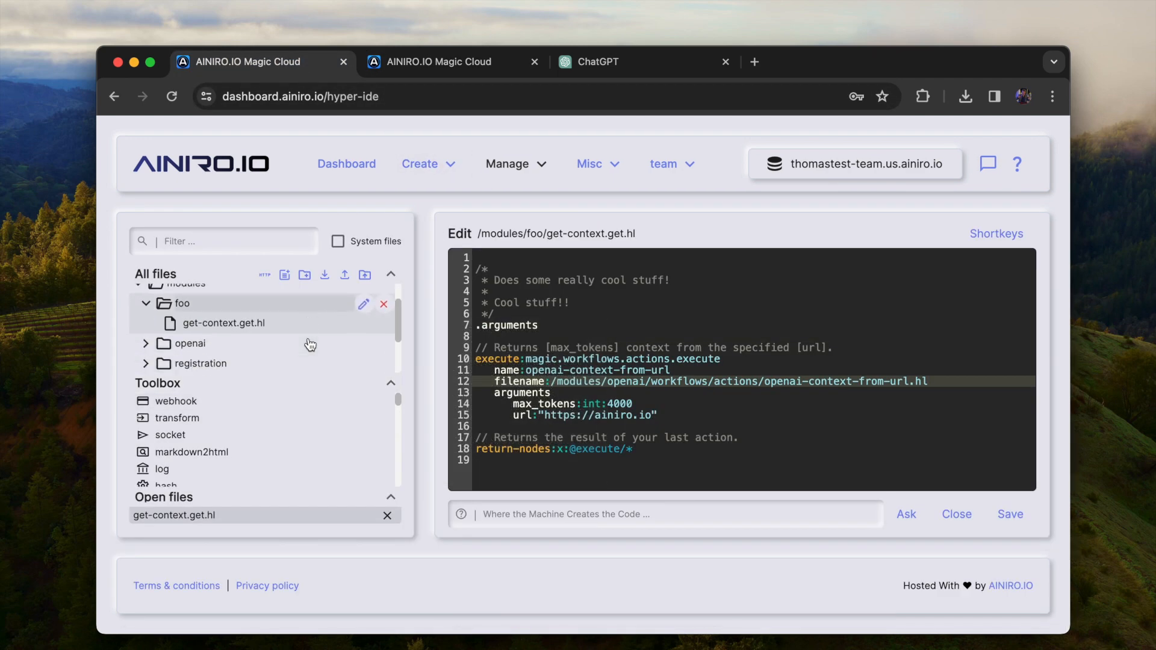
{"action": "left_click", "coordinate": [285, 276]}
{"action": "type", "text": "get-conte"}
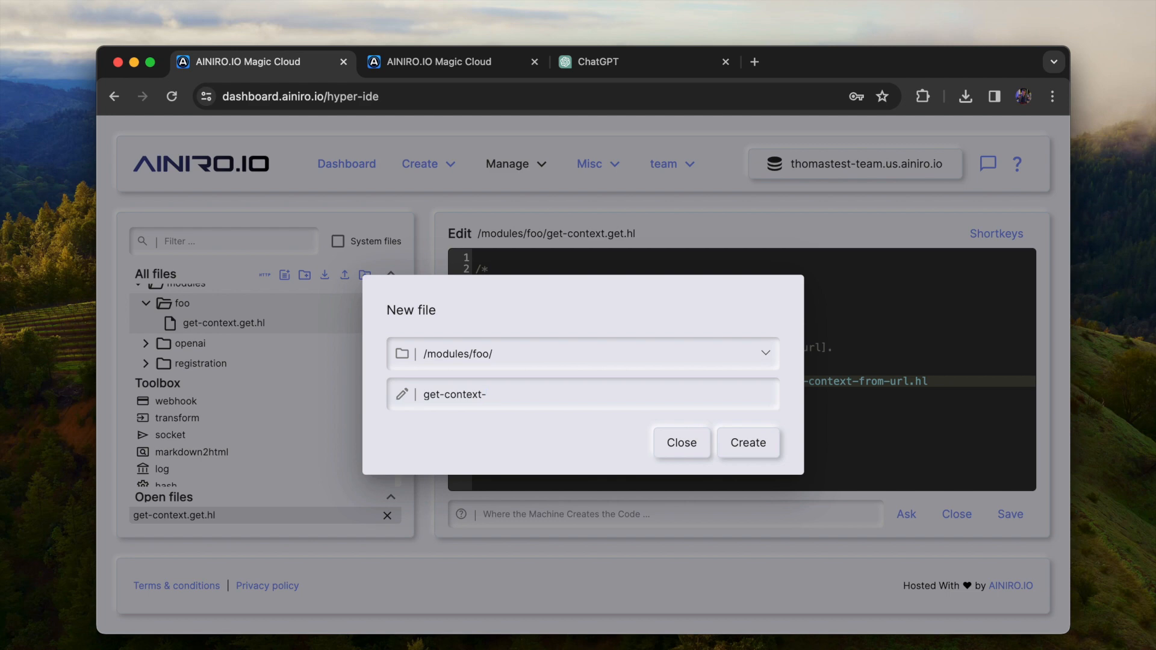
{"action": "type", "text": "xt2.get.hl"}
{"action": "key", "text": "Return"}
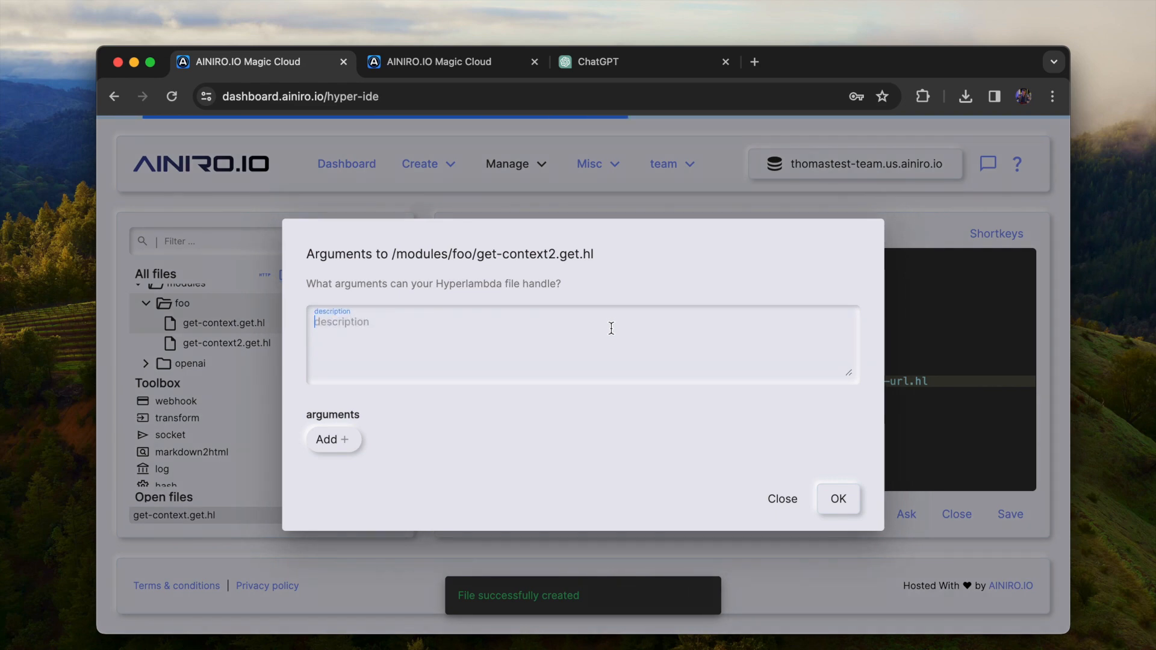
Describe the new file's arguments as "sdfoihsdfoihsdfg" and declare one string argument named query
{"action": "type", "text": "sdfoihsdfoihsdfg"}
{"action": "left_click", "coordinate": [337, 444]}
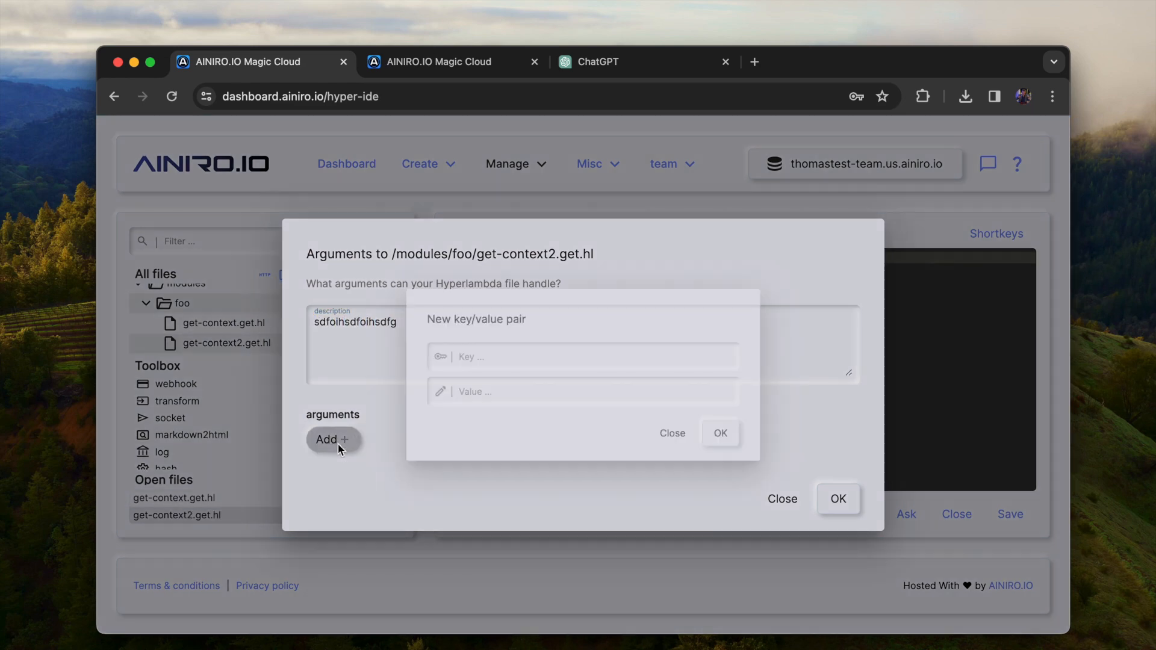
{"action": "type", "text": "query"}
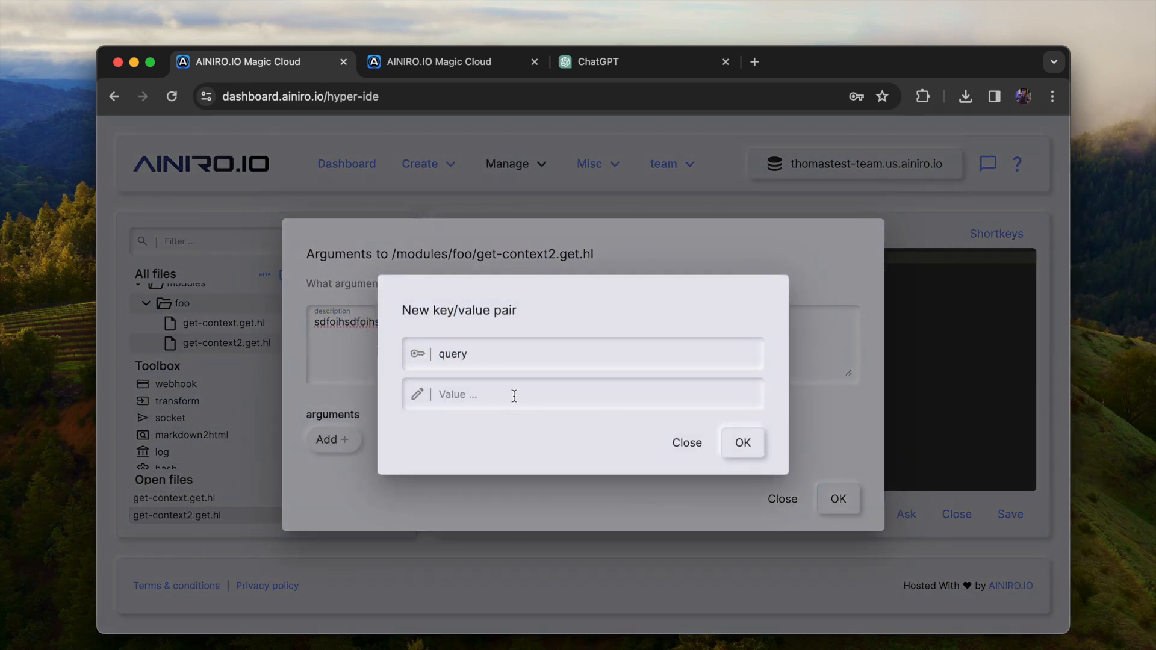
{"action": "left_click", "coordinate": [514, 395]}
{"action": "left_click", "coordinate": [485, 435]}
{"action": "left_click", "coordinate": [743, 443]}
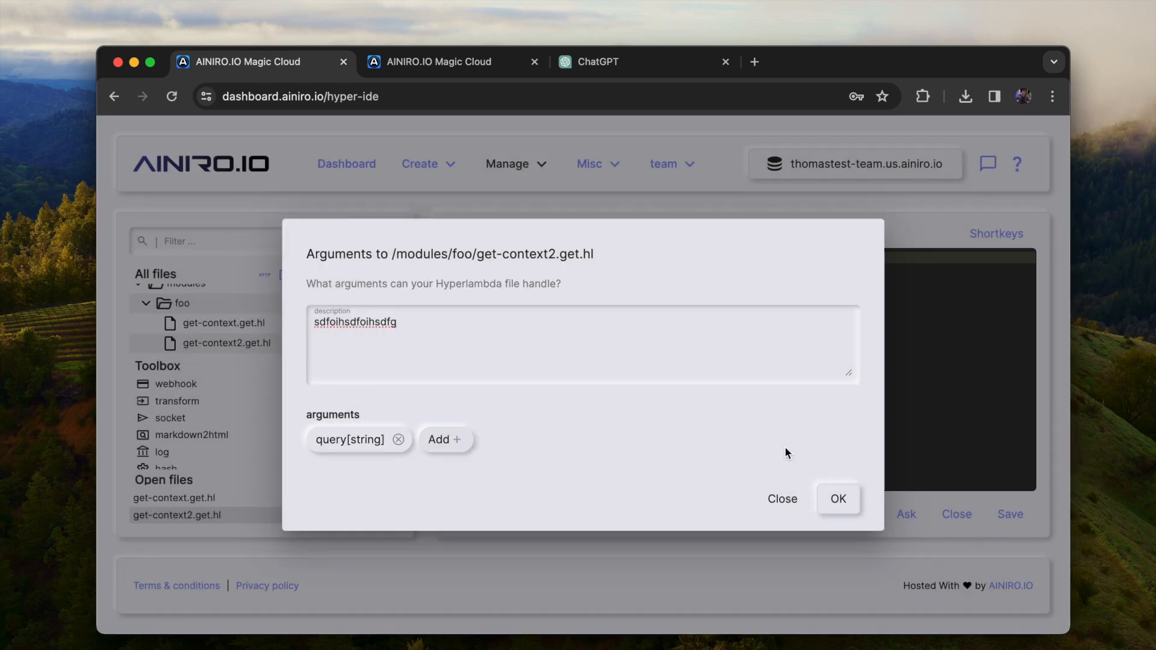
{"action": "left_click", "coordinate": [840, 499]}
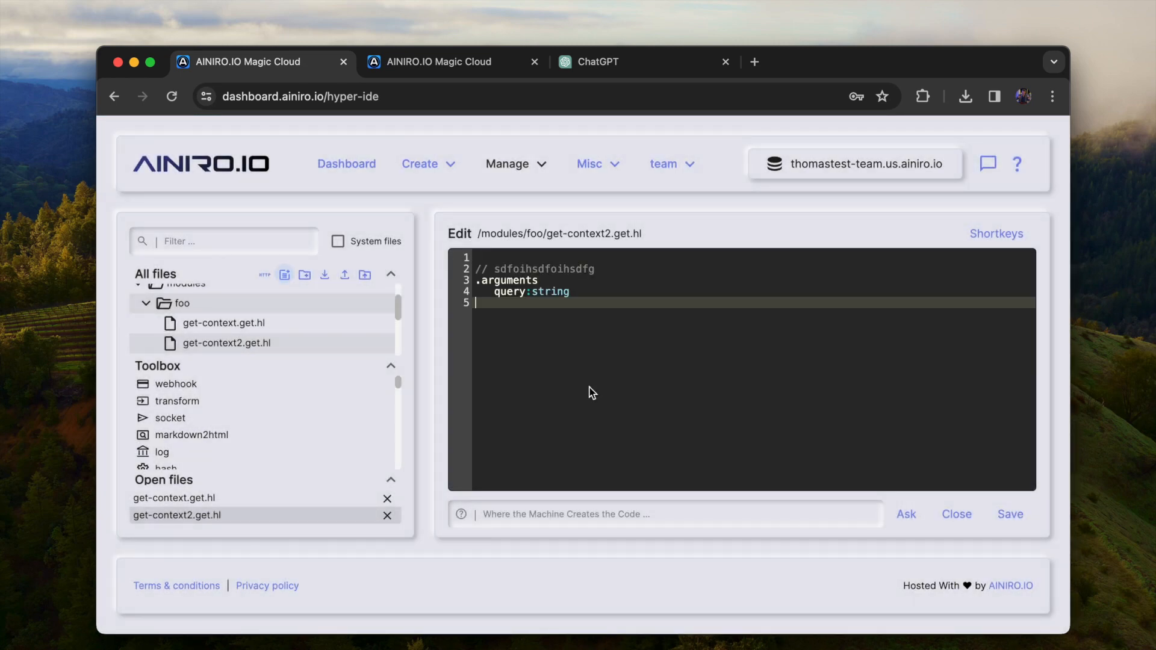
Filter for openai- and insert the openai-context-from-search action, with query :x:@.arguments/*/query and max_tokens 4000
{"action": "left_click", "coordinate": [257, 239]}
{"action": "type", "text": "penai-"}
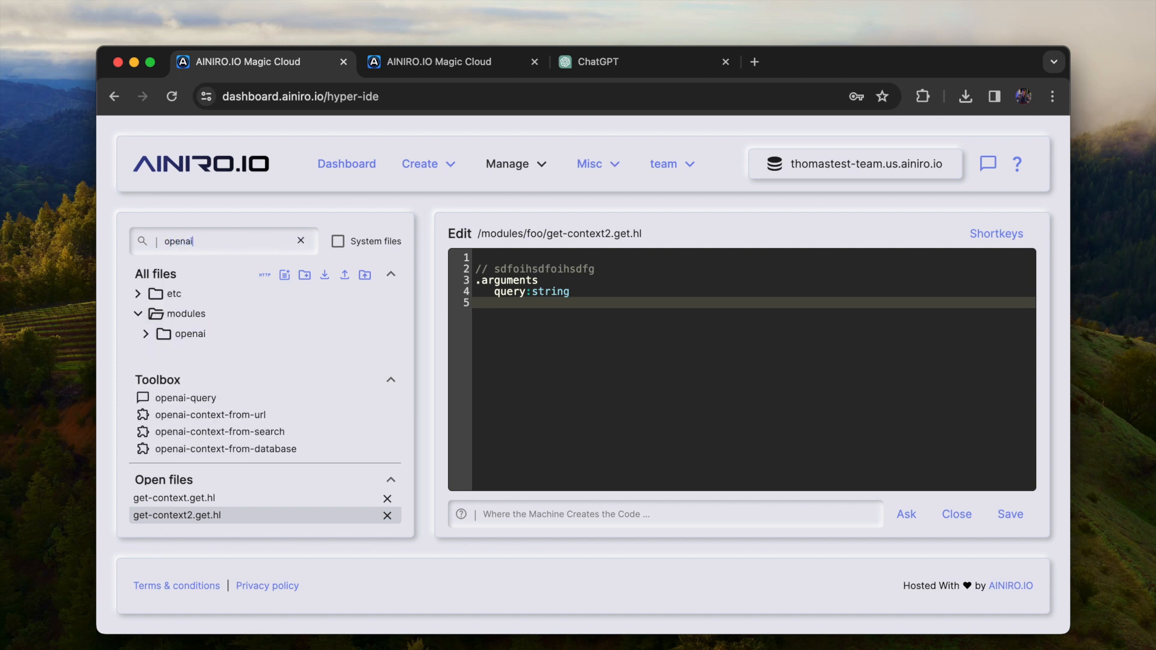
{"action": "left_click", "coordinate": [222, 432]}
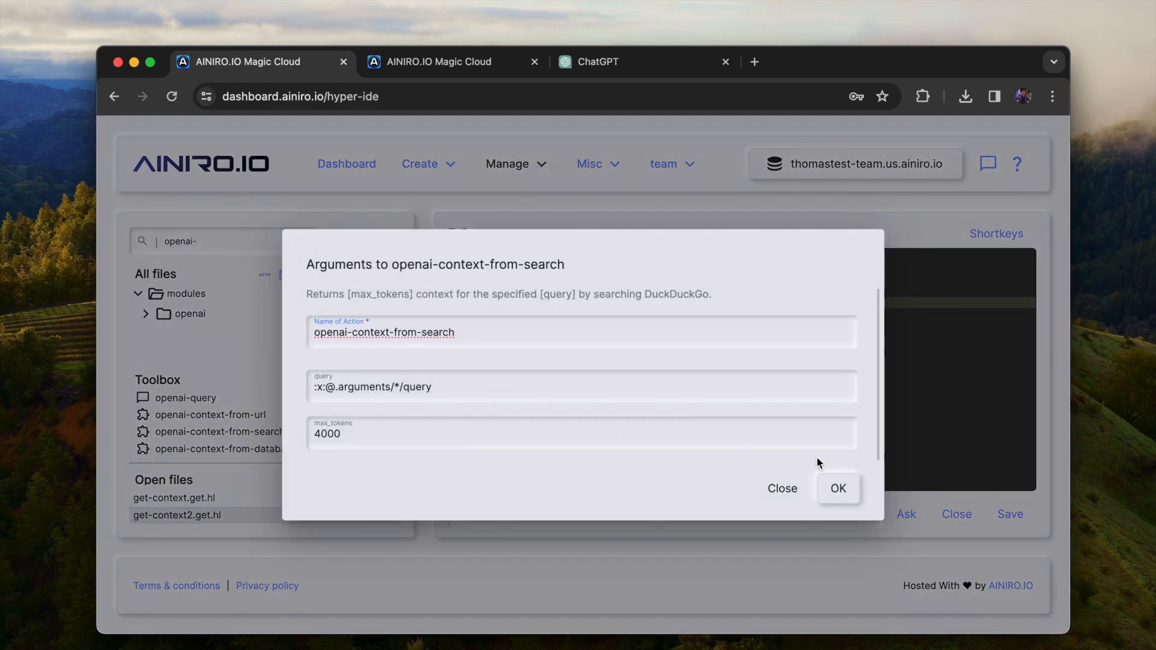
{"action": "left_click", "coordinate": [838, 489]}
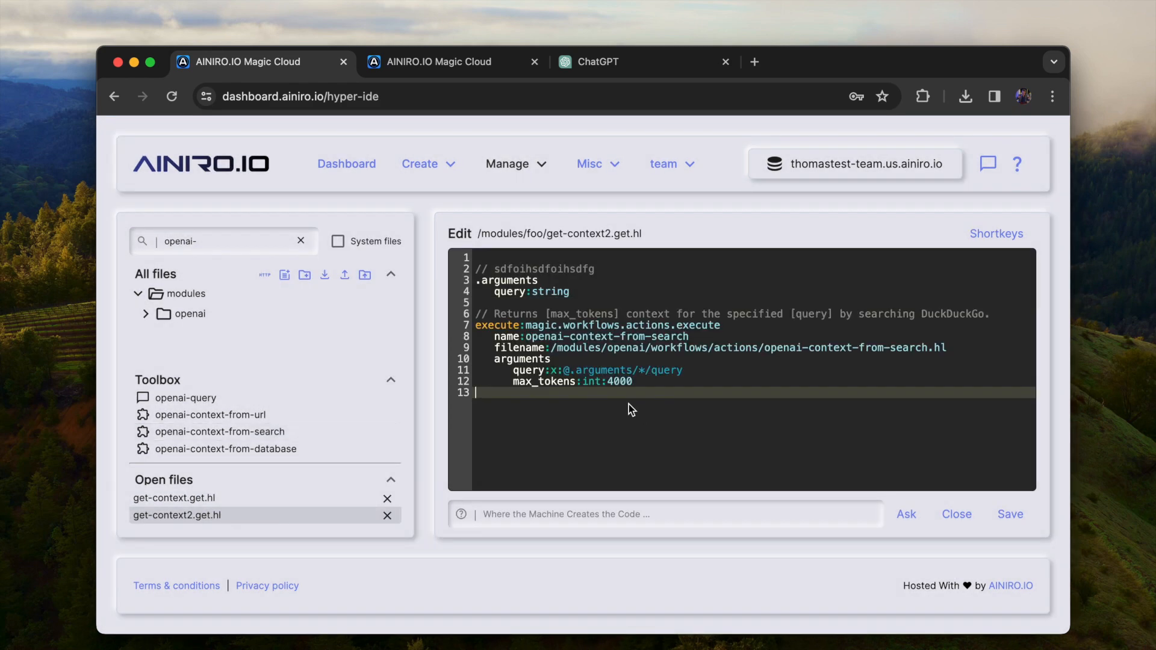
Filter for return-, append the return-last-action snippet to get-context2.get.hl and save the file
{"action": "key", "text": "alt+f"}
{"action": "type", "text": "return-"}
{"action": "left_click", "coordinate": [232, 446]}
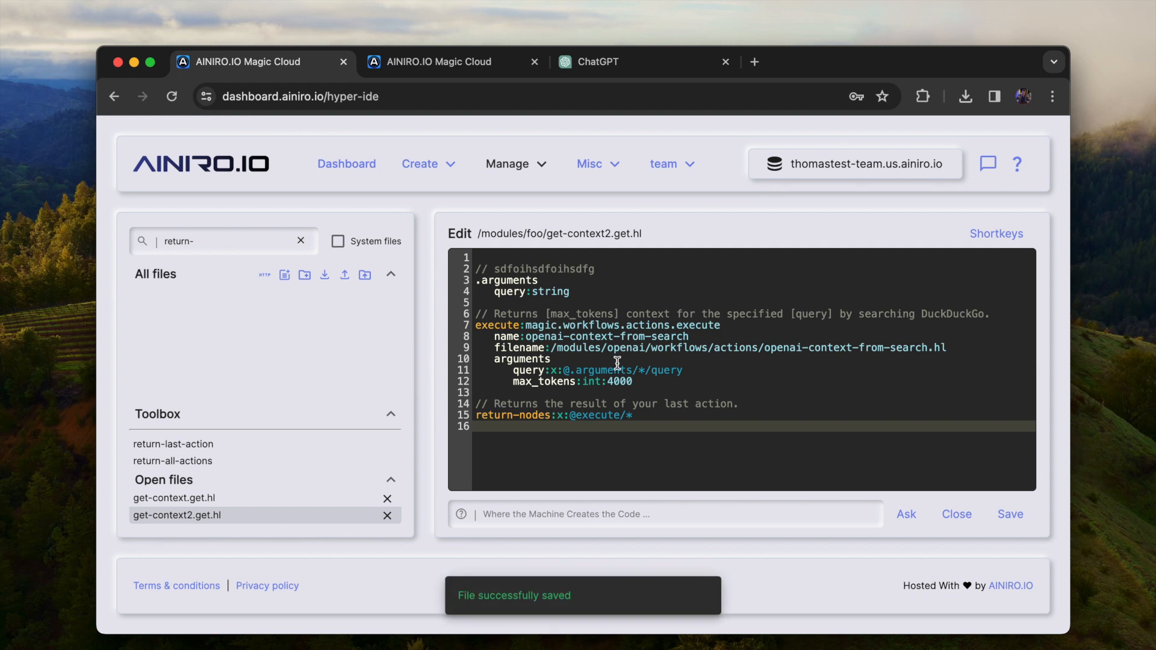
On the Magic Cloud Endpoints page, reload the endpoints, filter them by modules/foo and expand the modules/foo group
{"action": "key", "text": "ctrl+Tab"}
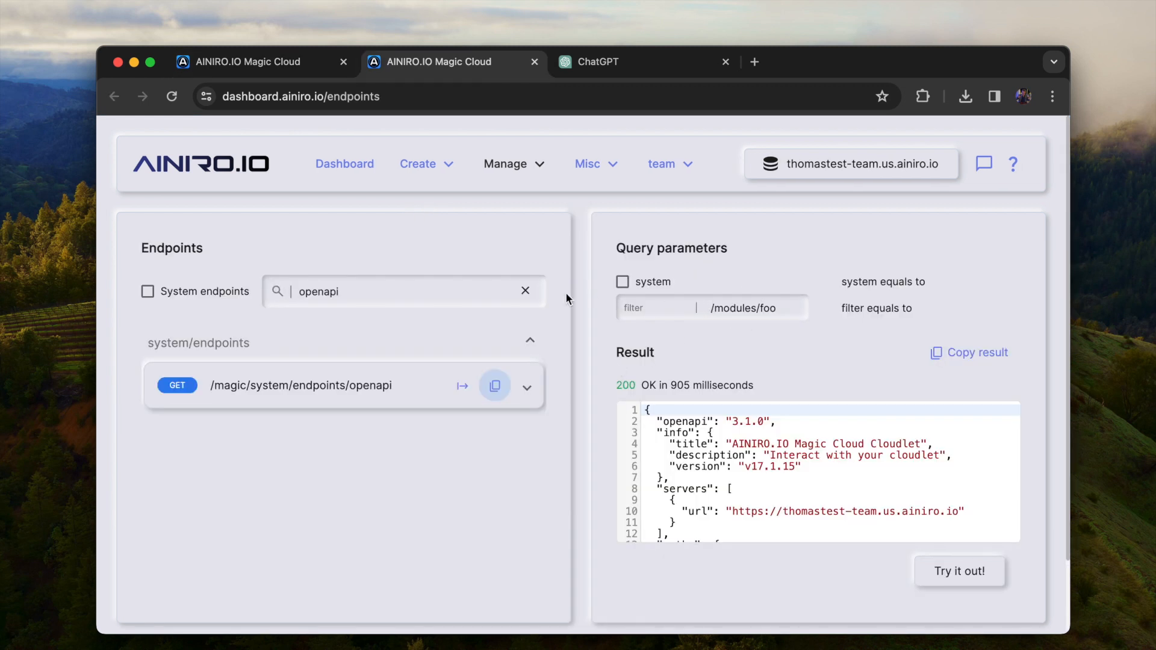
{"action": "left_click_drag", "start_coordinate": [421, 293], "coordinate": [215, 299]}
{"action": "type", "text": "/modules/foo"}
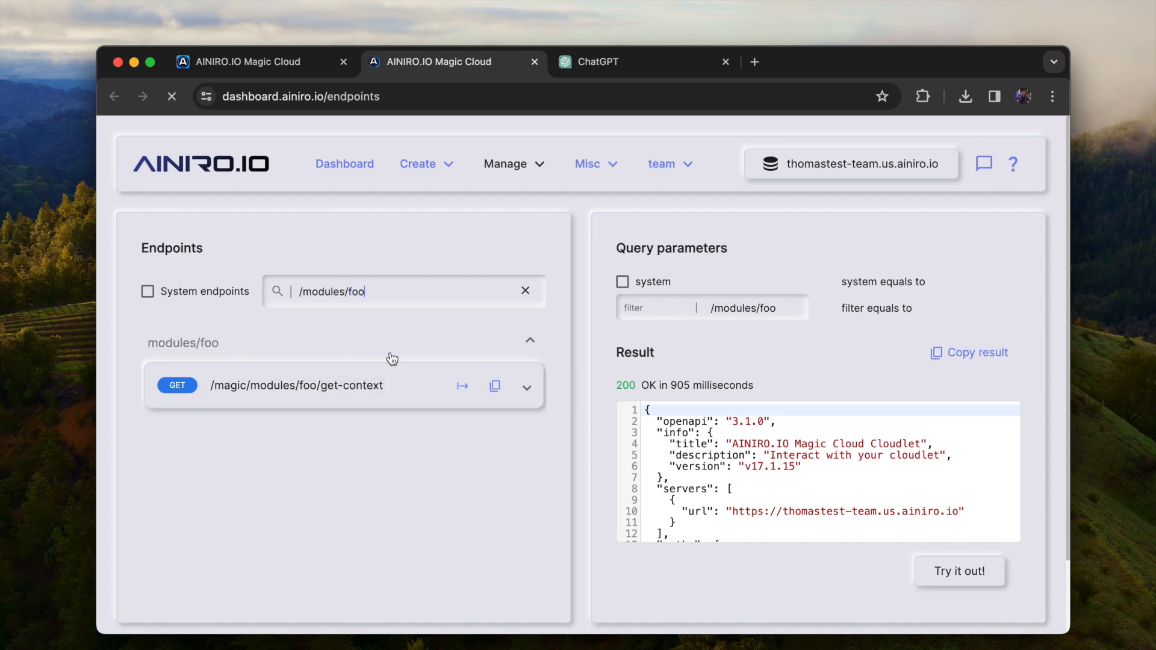
{"action": "type", "text": "modules/foo"}
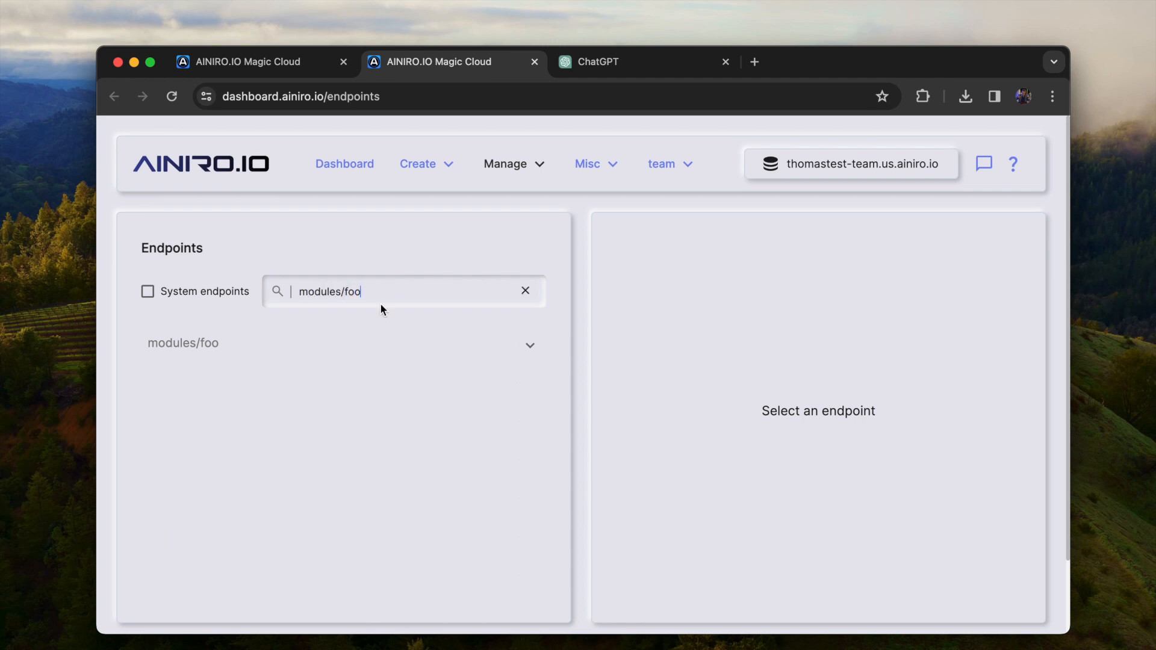
{"action": "left_click", "coordinate": [347, 343]}
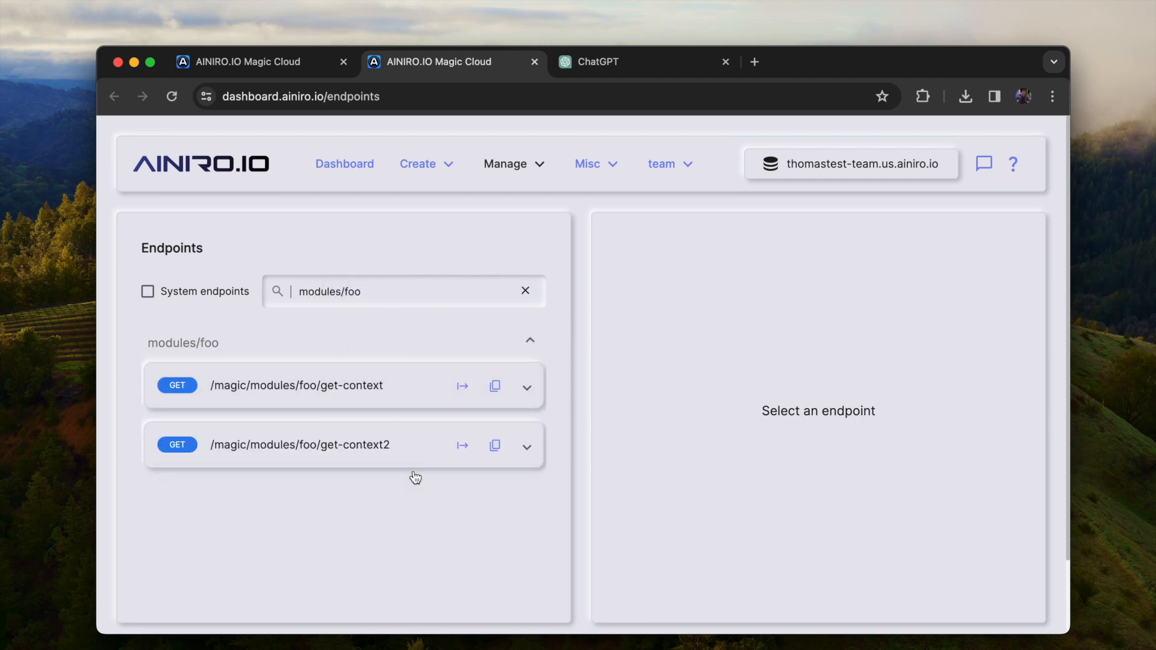
Invoke the get-context2 endpoint with a query made of a person's name plus "hyperlambda", and inspect the returned context
{"action": "left_click", "coordinate": [463, 446]}
{"action": "type", "text": "thomas hansen hyperla"}
{"action": "type", "text": "mbda"}
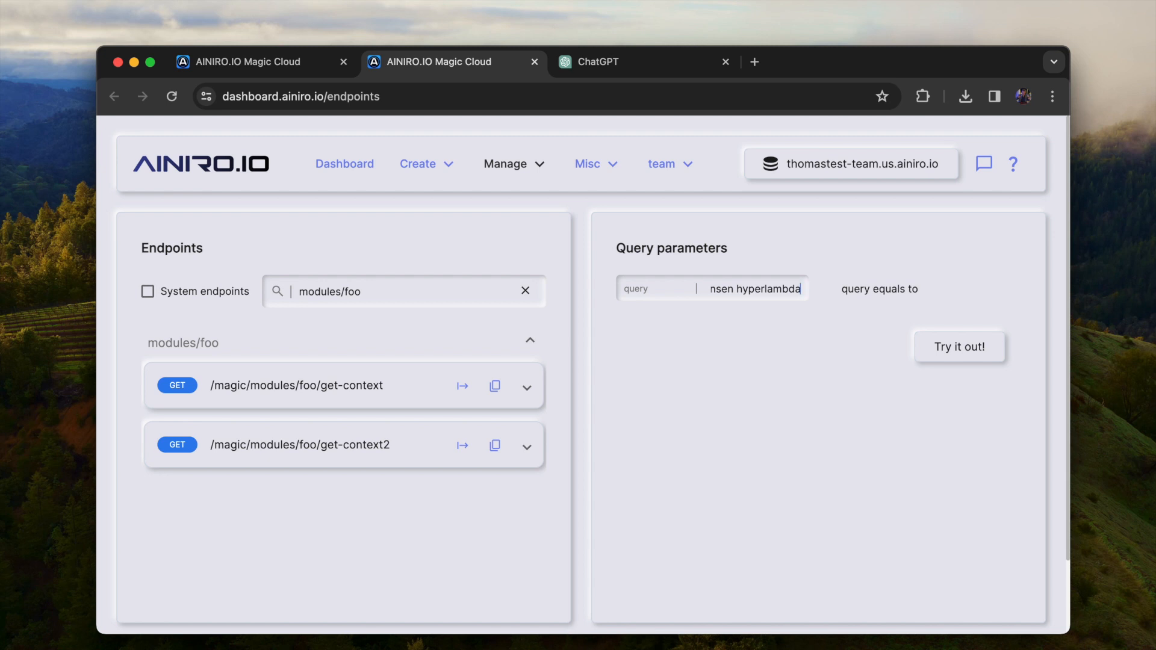
{"action": "left_click", "coordinate": [956, 341]}
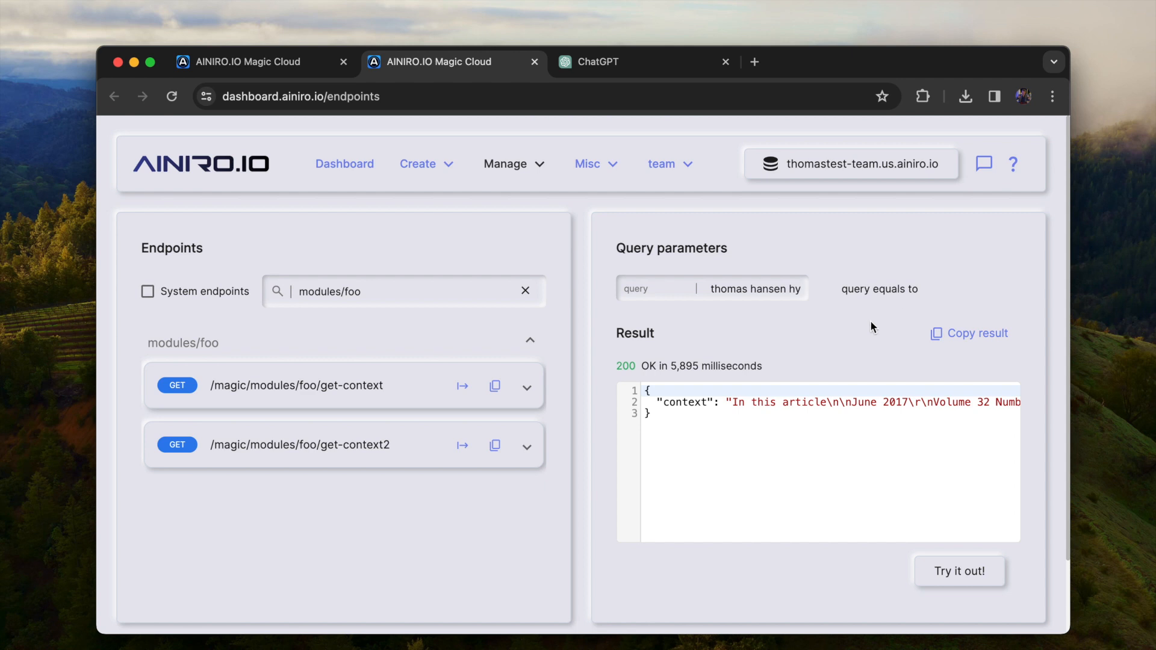
{"action": "left_click_drag", "start_coordinate": [732, 404], "coordinate": [946, 399]}
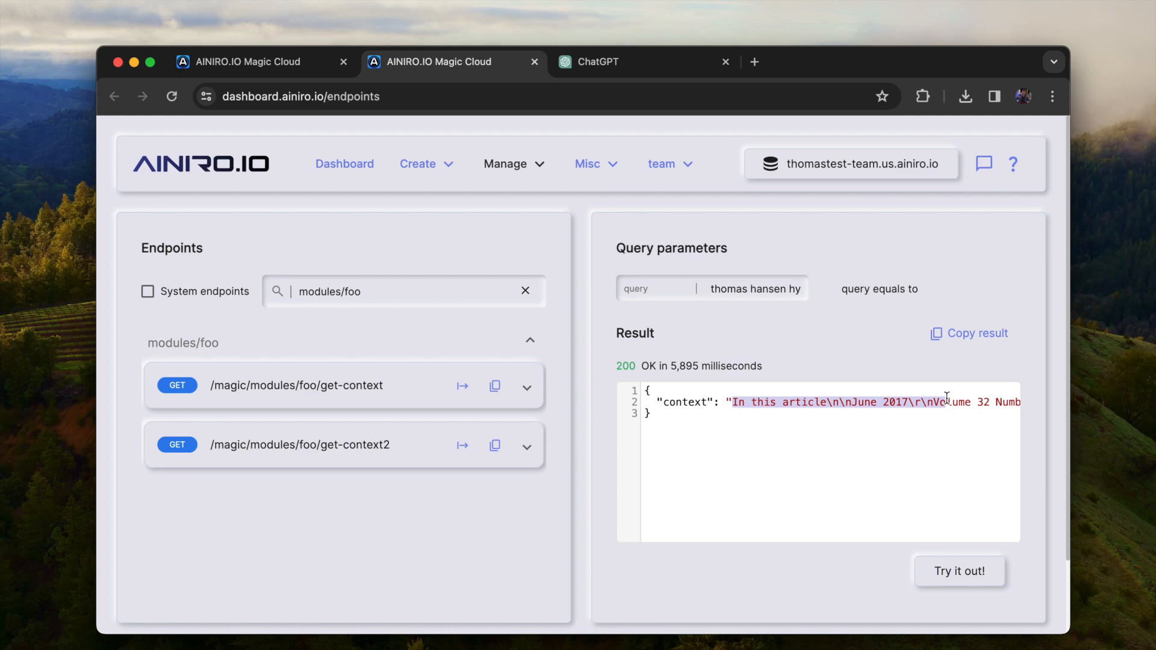
Find the openapi endpoint, invoke it with the filter /modules/foo and copy its URL
{"action": "key", "text": "ctrl+Tab"}
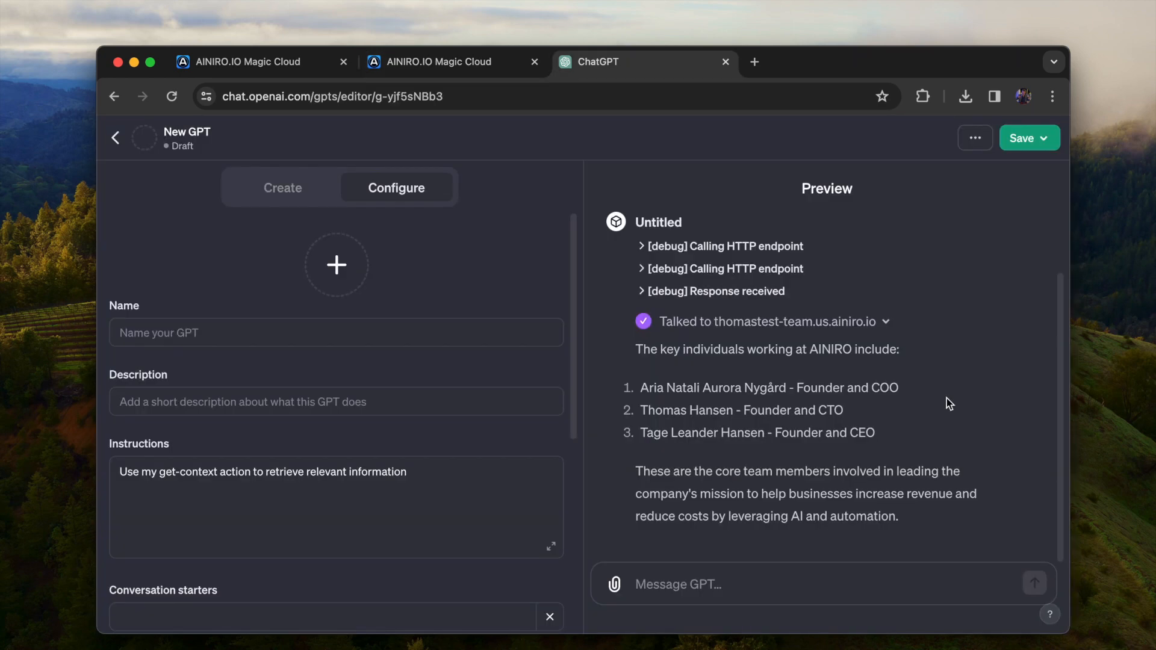
{"action": "key", "text": "ctrl+shift+Tab"}
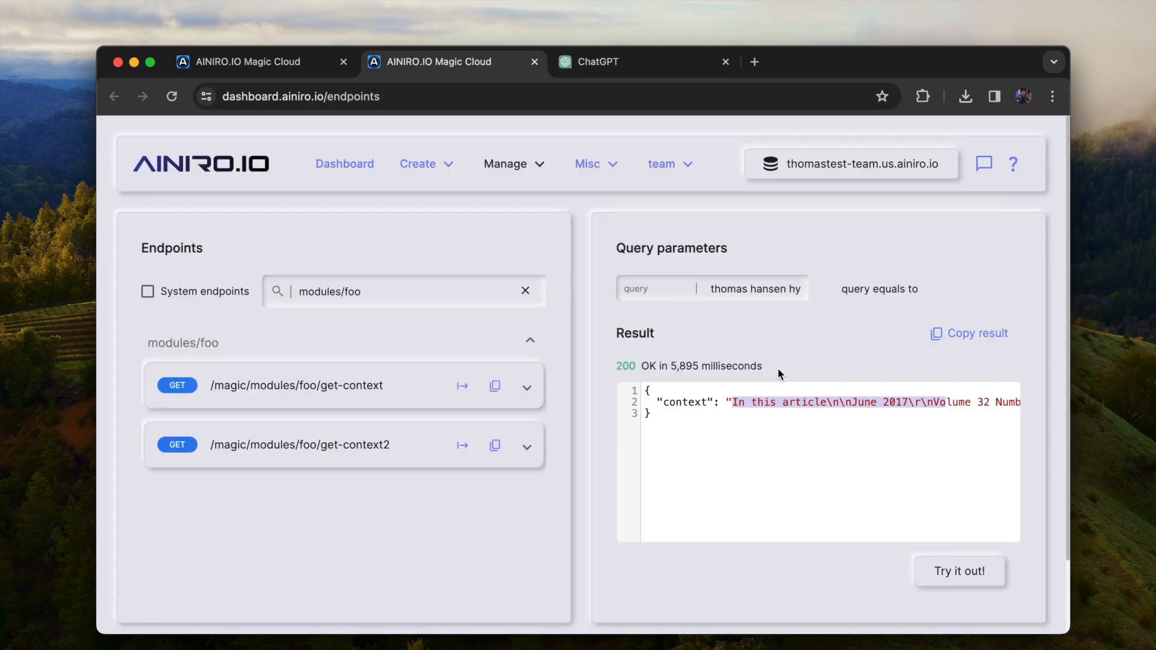
{"action": "key", "text": "super+a"}
{"action": "type", "text": "openapi"}
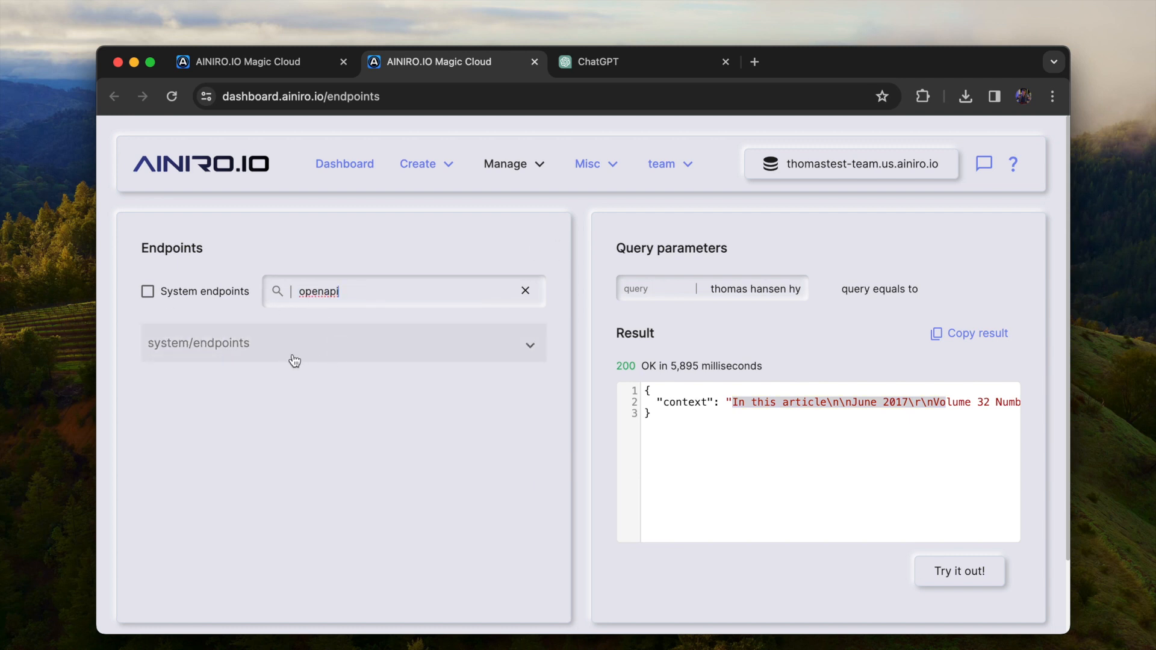
{"action": "left_click", "coordinate": [294, 360]}
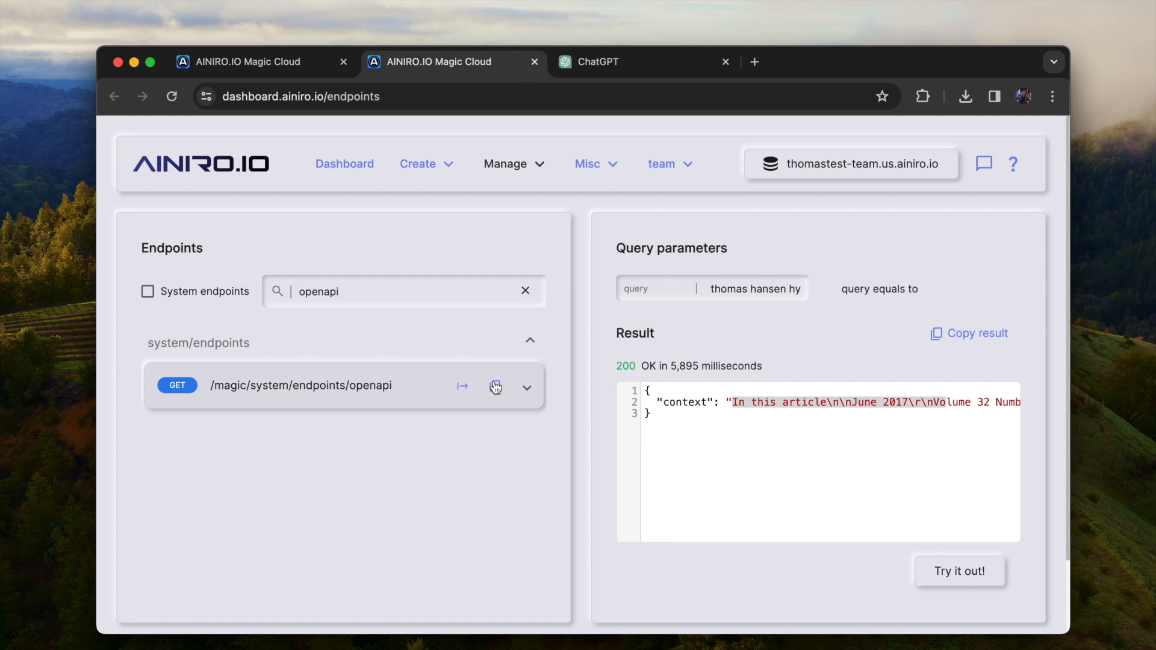
{"action": "left_click", "coordinate": [415, 387]}
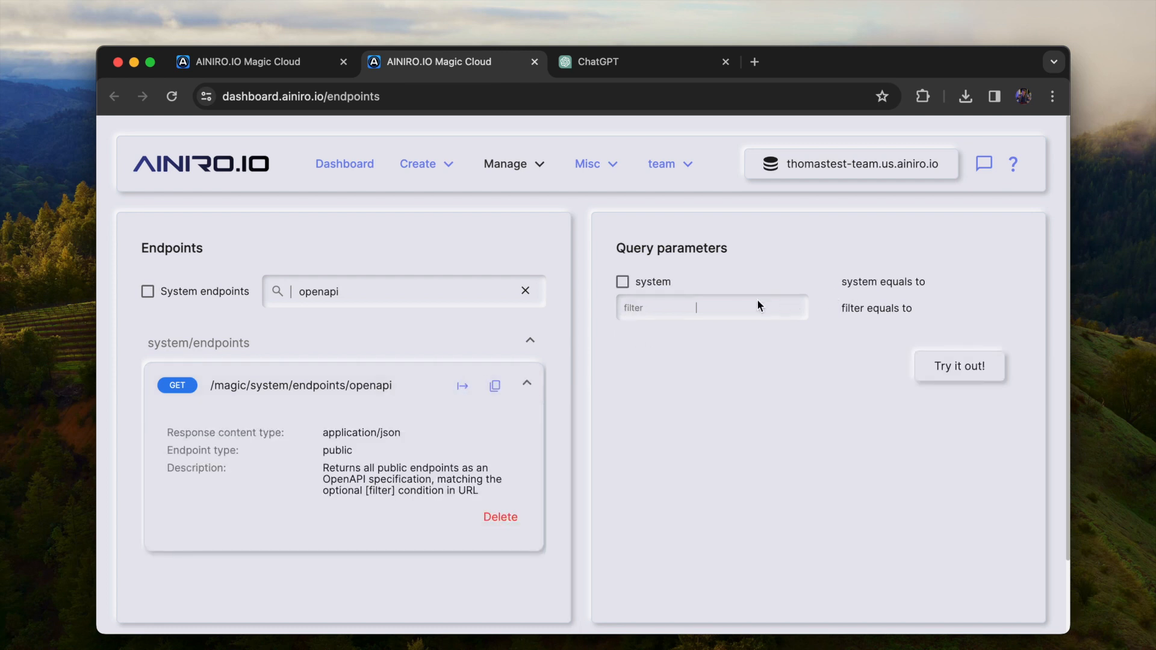
{"action": "type", "text": "/module"}
{"action": "left_click", "coordinate": [967, 363]}
{"action": "scroll", "coordinate": [826, 461], "scroll_direction": "down", "scroll_amount": 5}
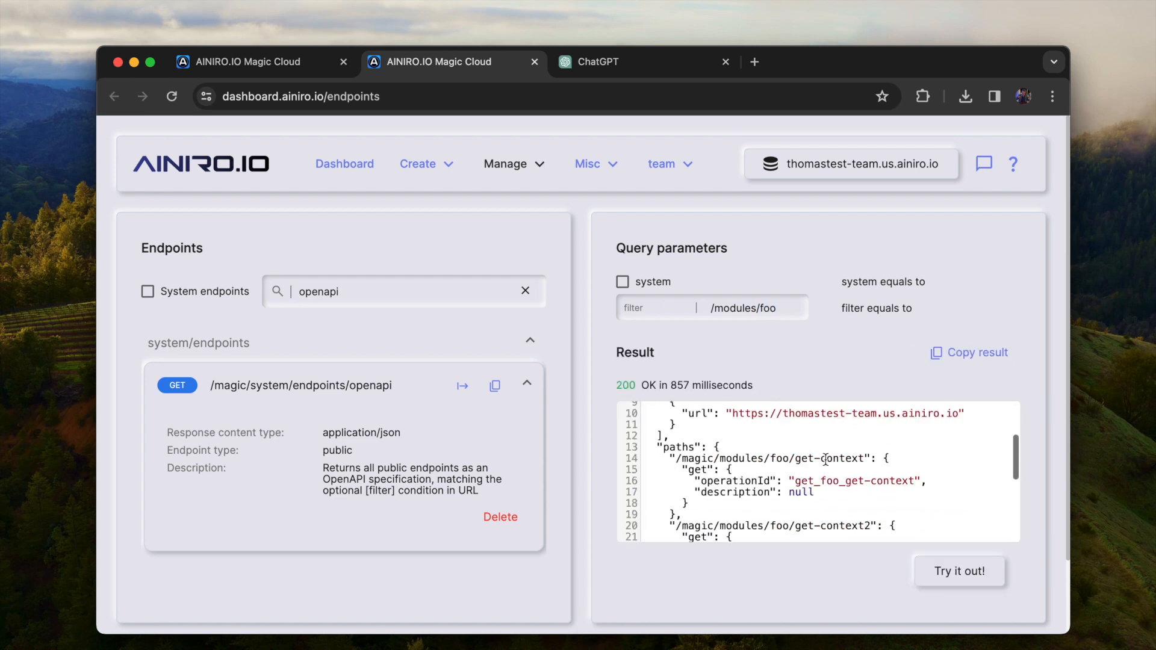
{"action": "left_click", "coordinate": [494, 385]}
Switch to the ChatGPT editor, re-import the existing action's schema from the copied URL and return to the GPT's configuration
{"action": "key", "text": "ctrl+Tab"}
{"action": "scroll", "coordinate": [306, 389], "scroll_direction": "down", "scroll_amount": 2}
{"action": "scroll", "coordinate": [306, 389], "scroll_direction": "down", "scroll_amount": 5}
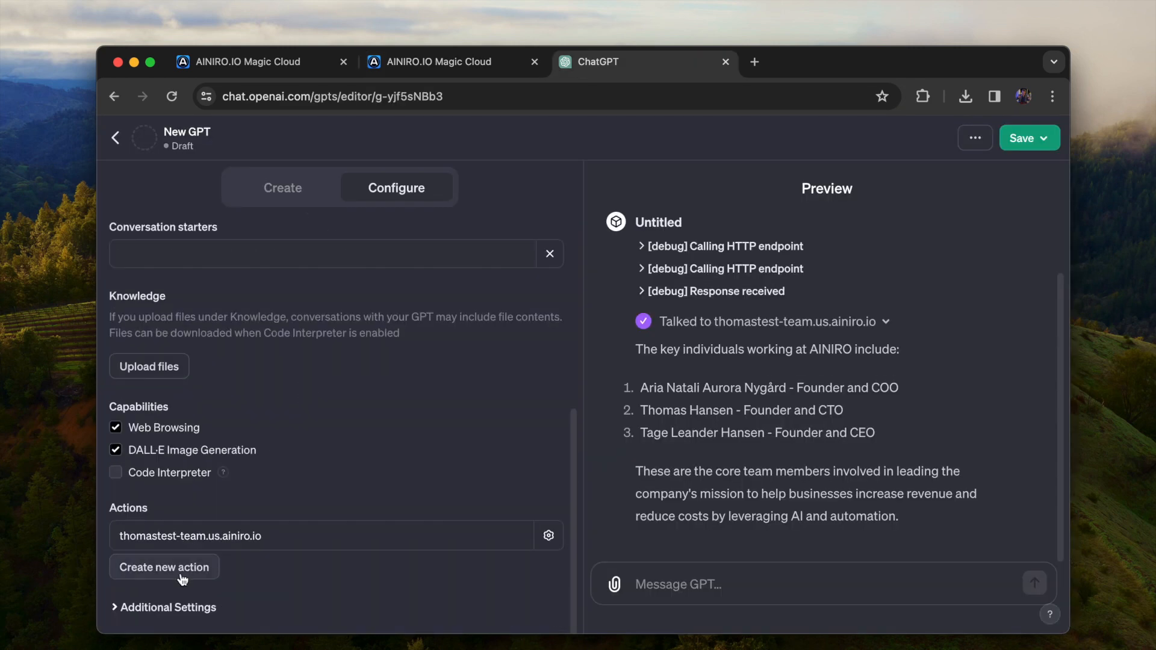
{"action": "left_click", "coordinate": [211, 538]}
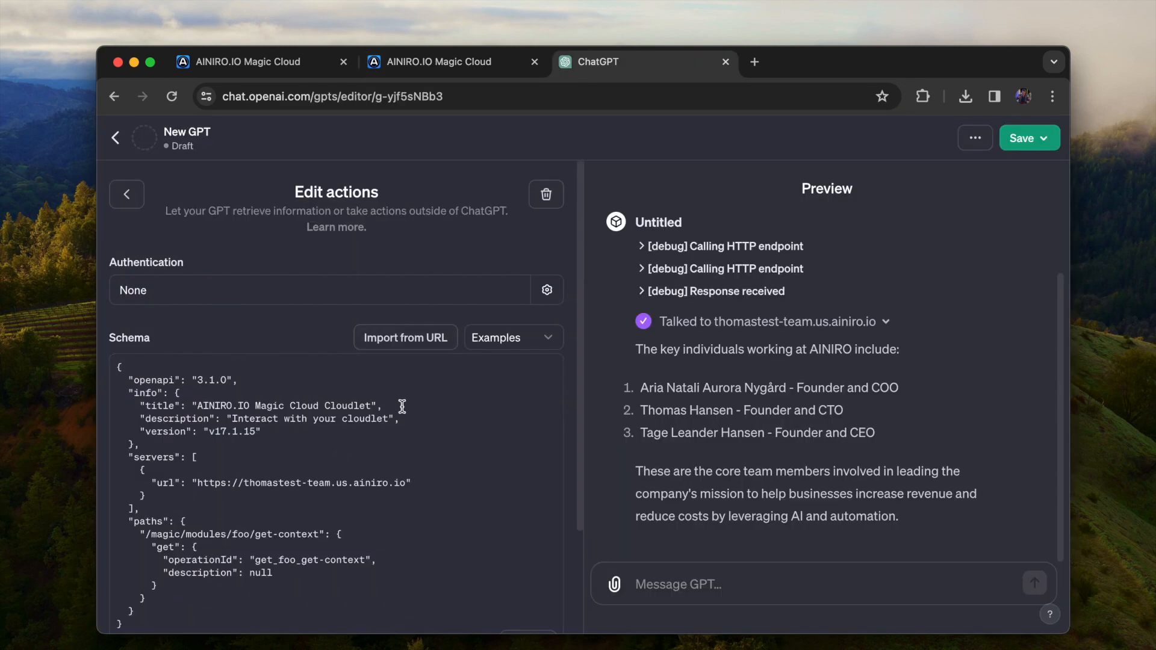
{"action": "left_click", "coordinate": [417, 340]}
{"action": "key", "text": "super+v"}
{"action": "left_click", "coordinate": [469, 339]}
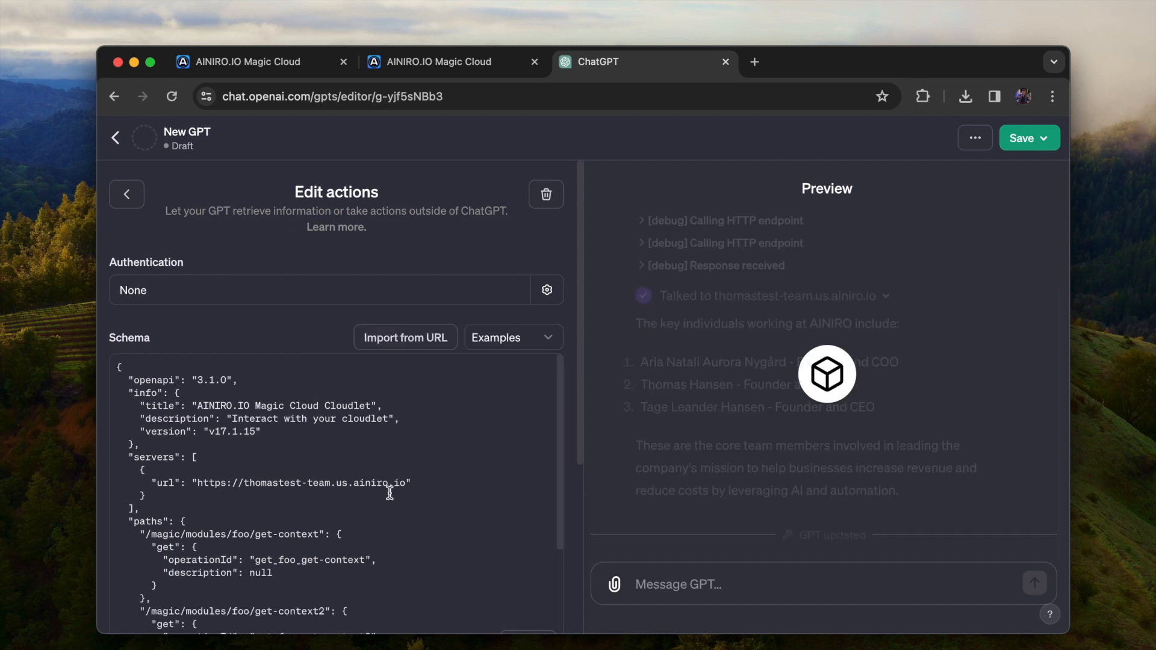
{"action": "left_click", "coordinate": [126, 194]}
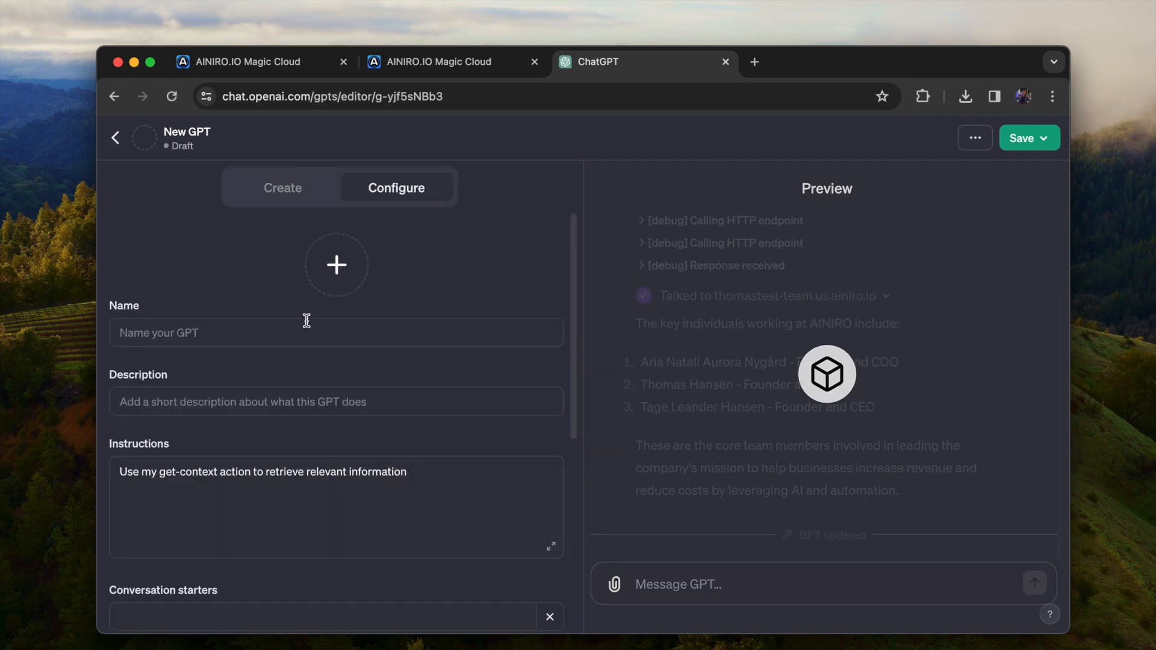
Change the GPT's instructions to "Use my get-context2 action to retrieve relevant information you will be using to answer my question"
{"action": "left_click", "coordinate": [454, 479]}
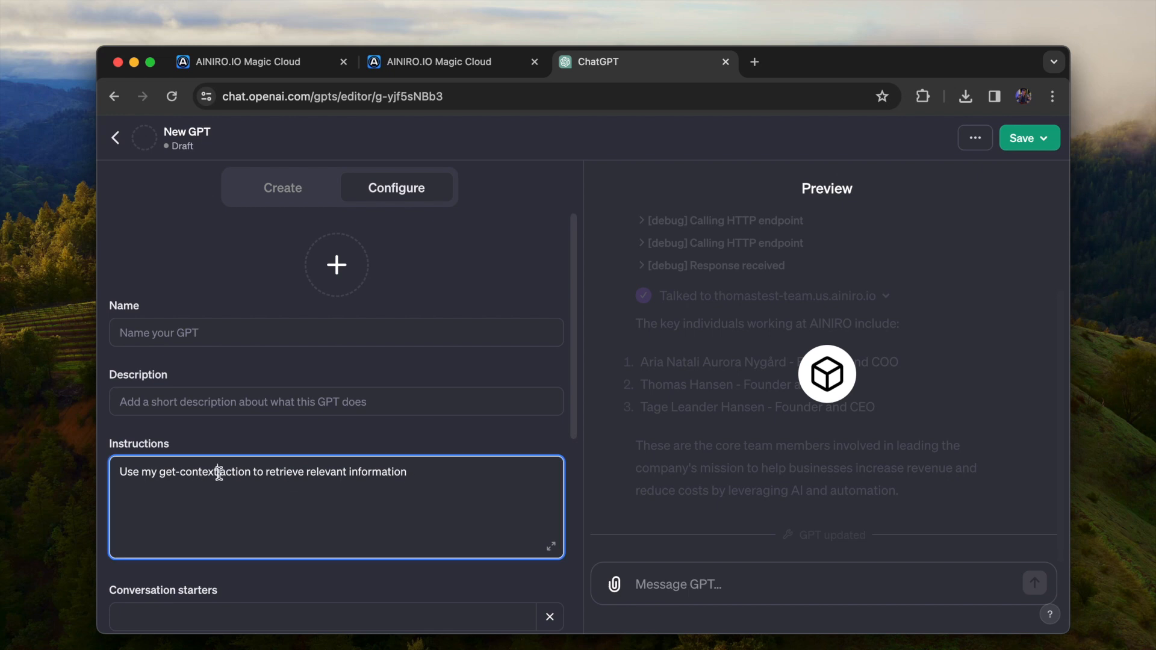
{"action": "left_click", "coordinate": [222, 473]}
{"action": "type", "text": "2"}
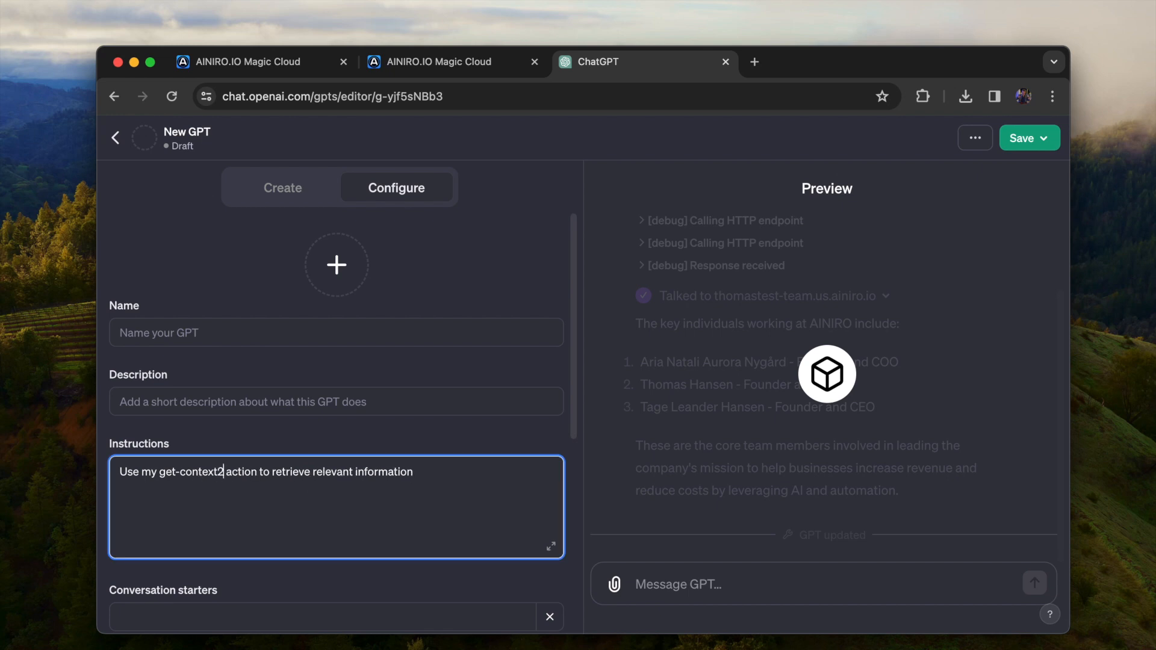
{"action": "type", "text": " action to retrieve relevant information yo"}
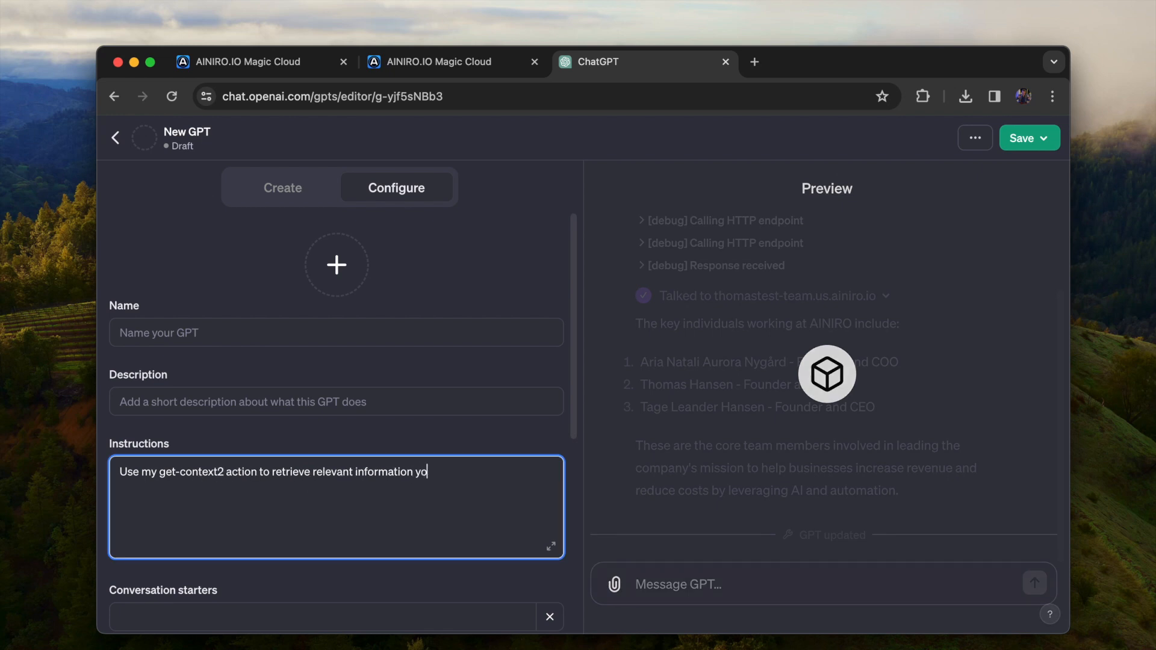
{"action": "type", "text": "u will be using t"}
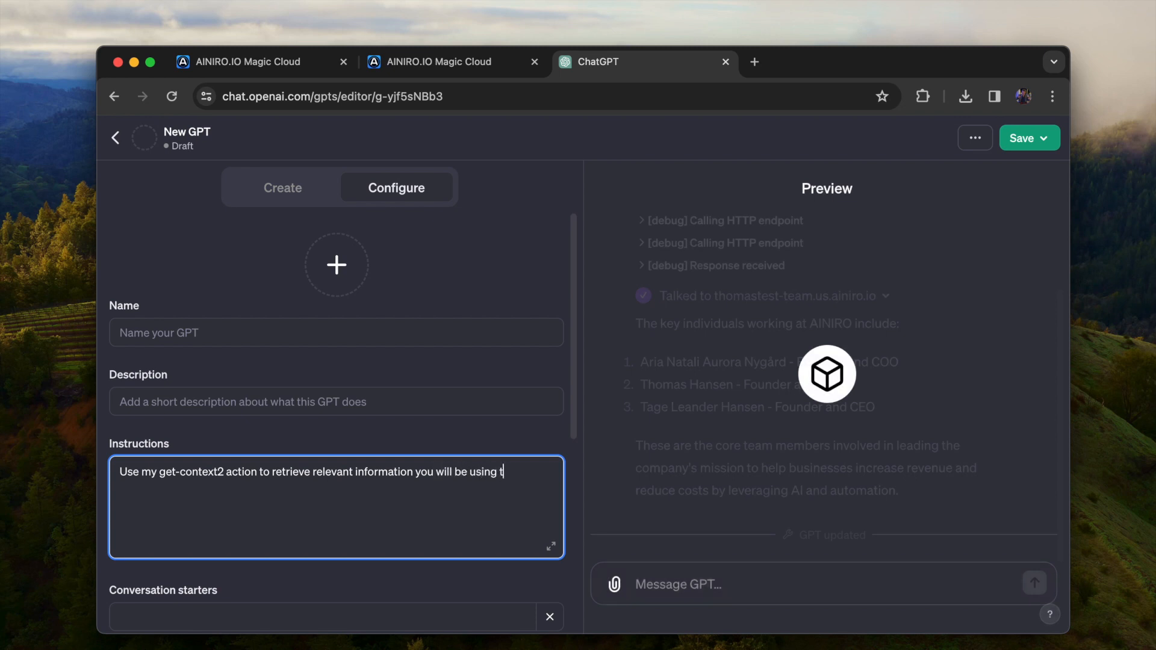
{"action": "type", "text": "o answer my question"}
Ask the GPT preview to tell about a named person's Hyperlambda, allow the action call and read through the answer
{"action": "left_click", "coordinate": [712, 578]}
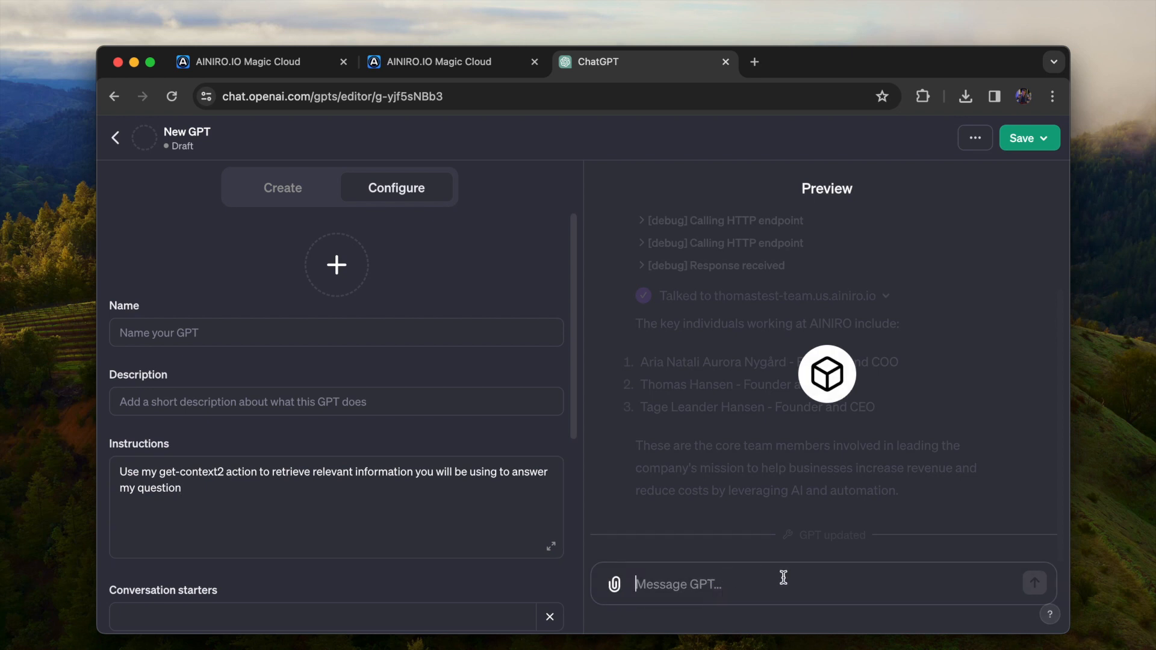
{"action": "type", "text": "Tell me"}
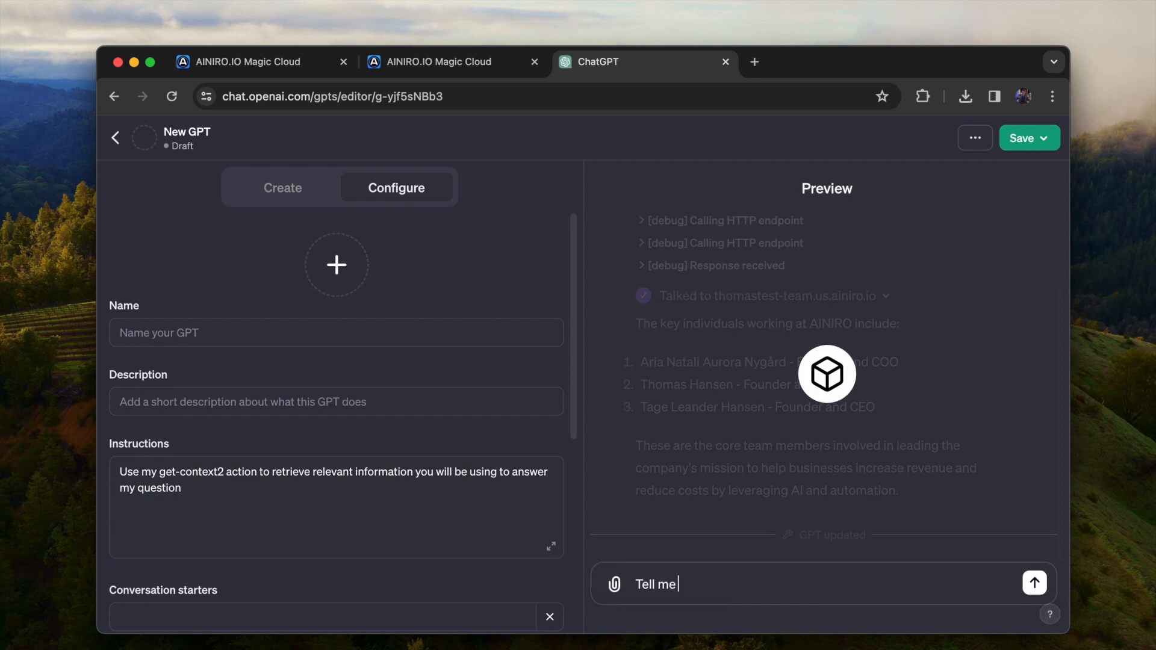
{"action": "type", "text": " about Thomas Hansen"}
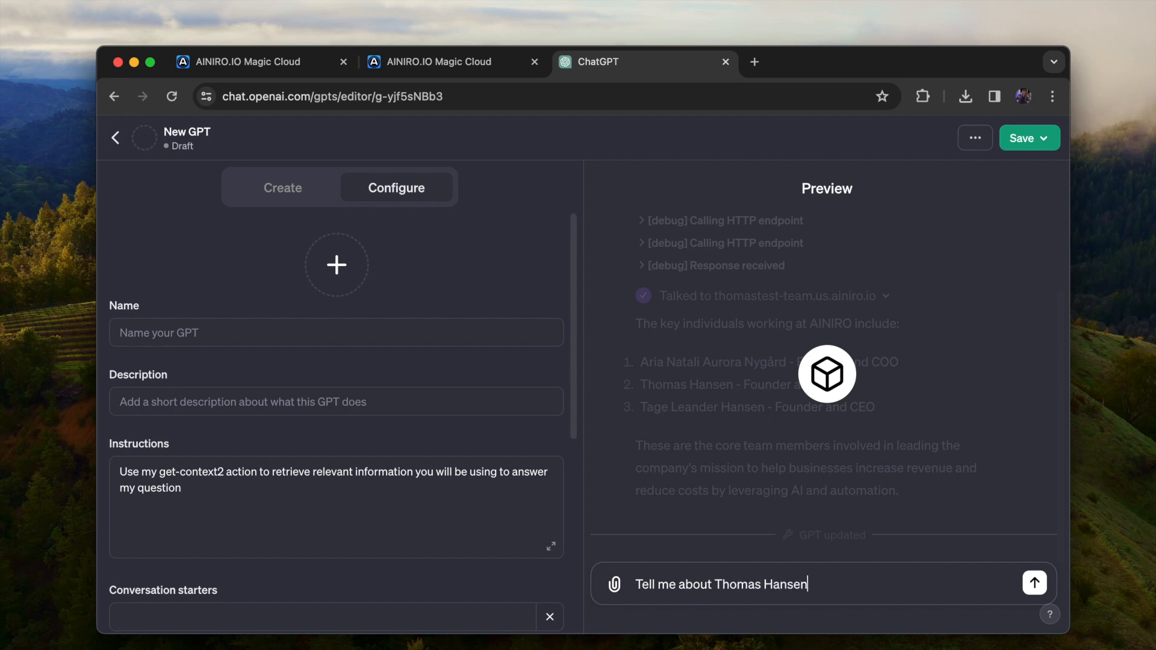
{"action": "type", "text": "'sHyperlambda"}
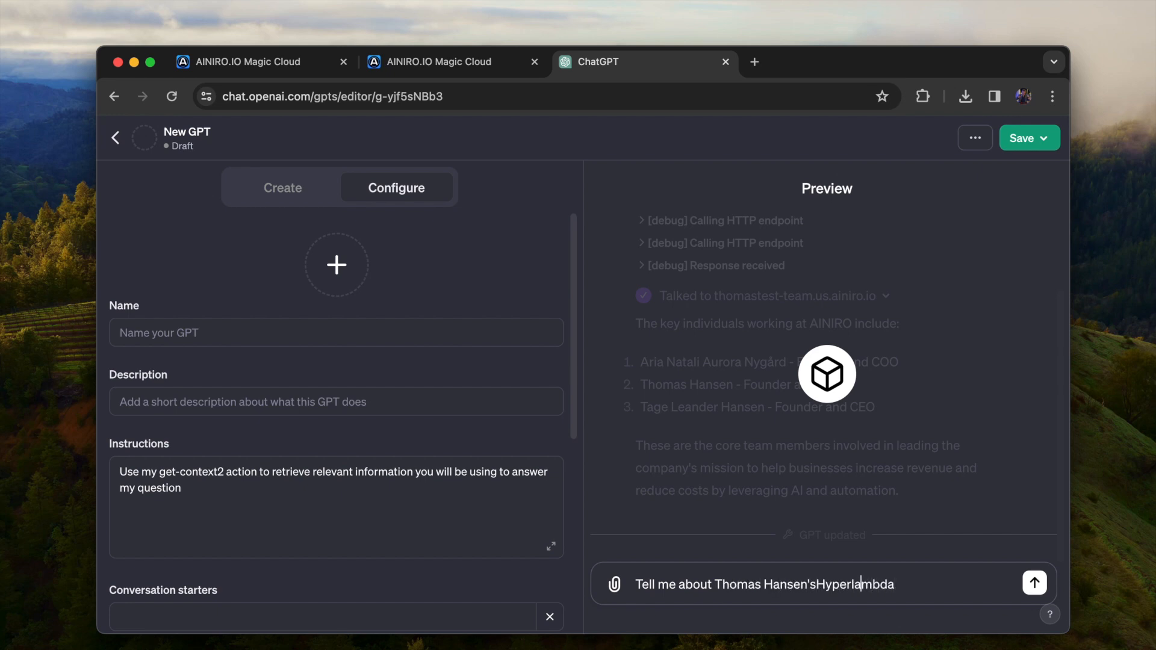
{"action": "key", "text": "Return"}
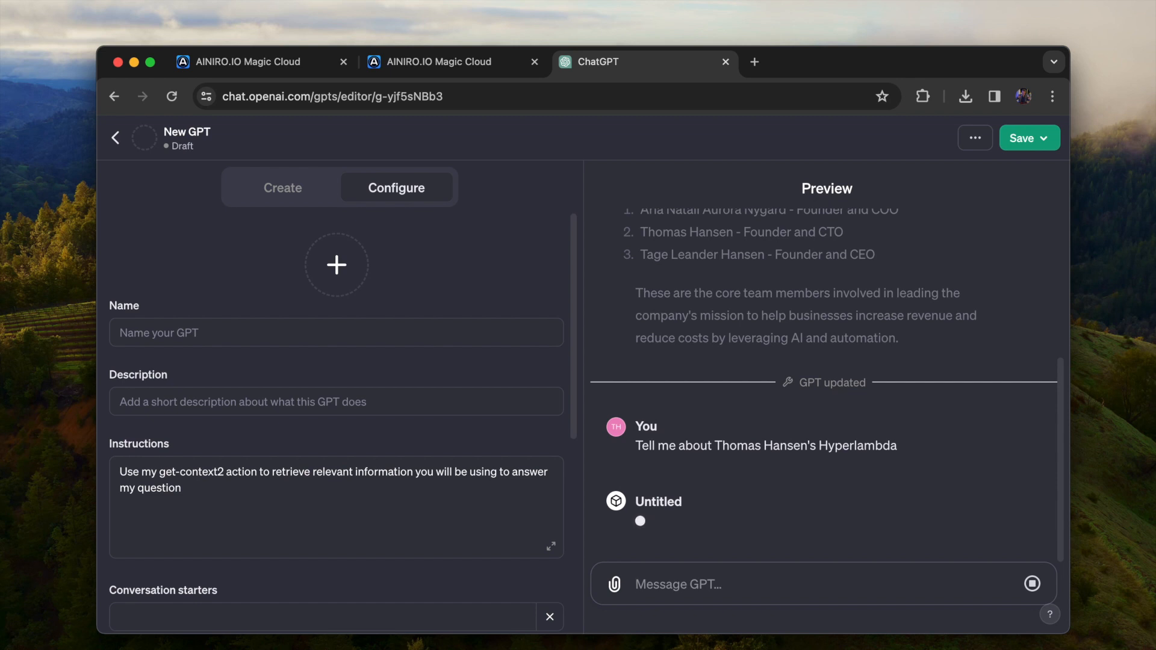
{"action": "left_click", "coordinate": [690, 506]}
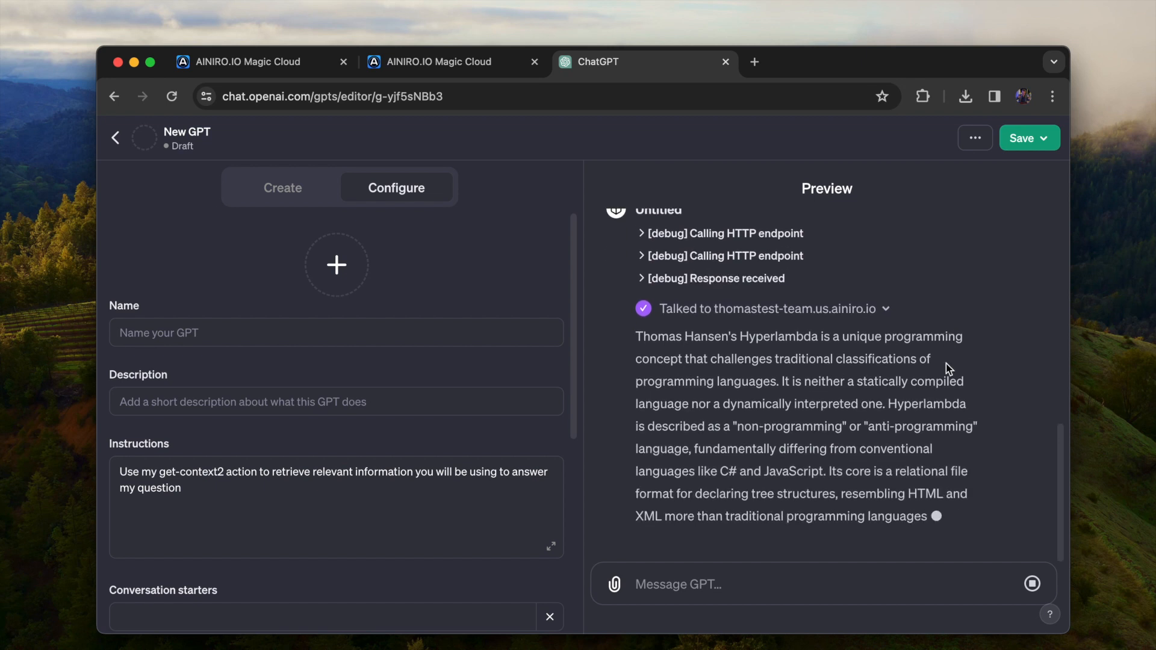
{"action": "scroll", "coordinate": [945, 363], "scroll_direction": "up", "scroll_amount": 1}
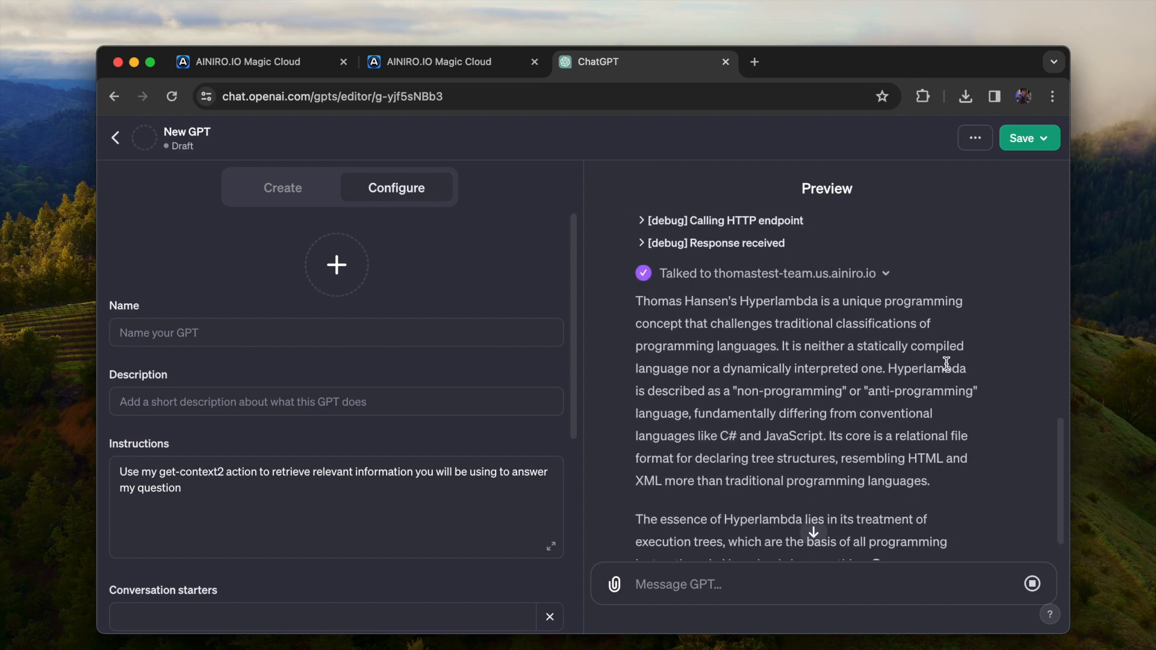
{"action": "scroll", "coordinate": [989, 374], "scroll_direction": "down", "scroll_amount": 3}
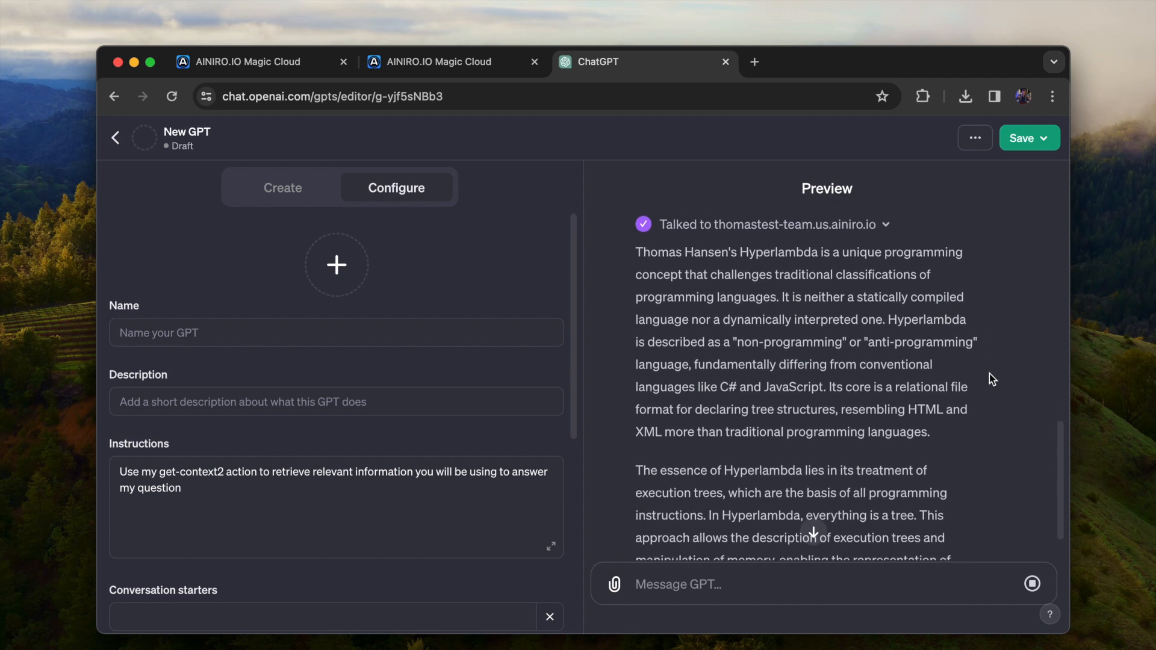
{"action": "scroll", "coordinate": [993, 379], "scroll_direction": "down", "scroll_amount": 2}
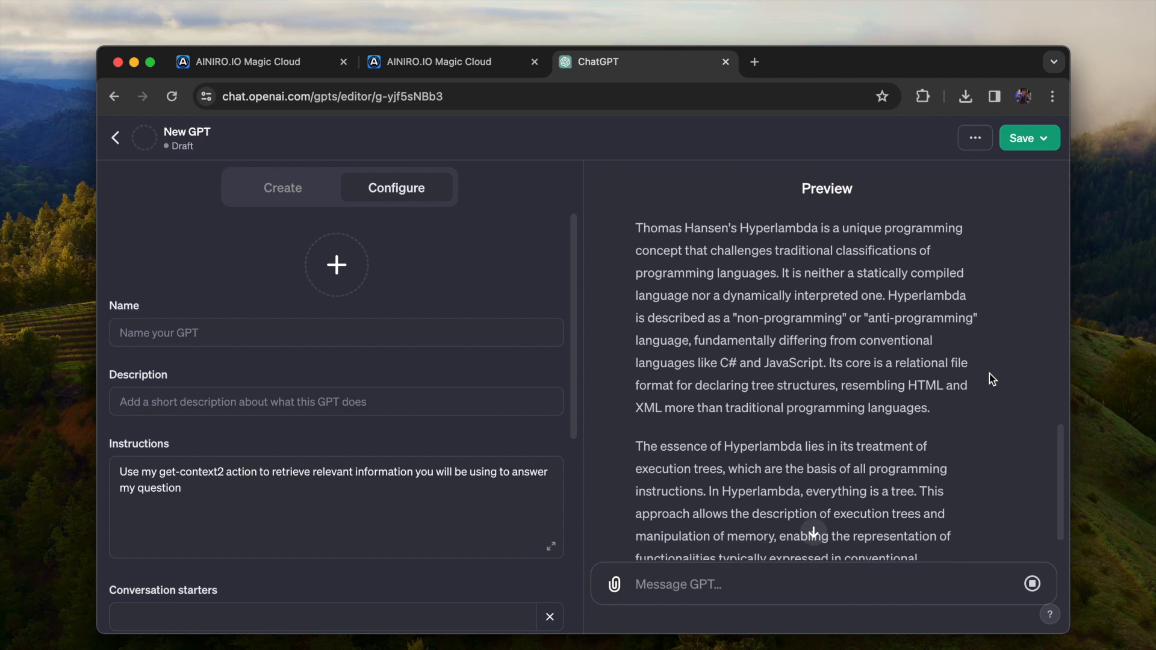
{"action": "scroll", "coordinate": [993, 379], "scroll_direction": "down", "scroll_amount": 3}
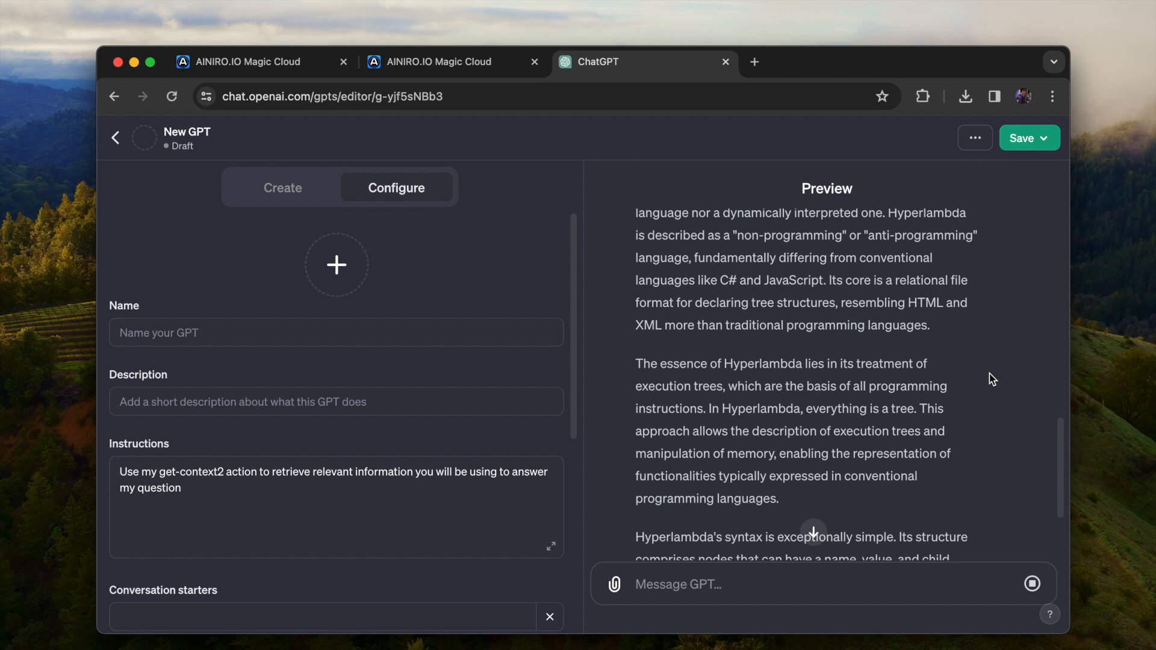
{"action": "scroll", "coordinate": [992, 379], "scroll_direction": "down", "scroll_amount": 5}
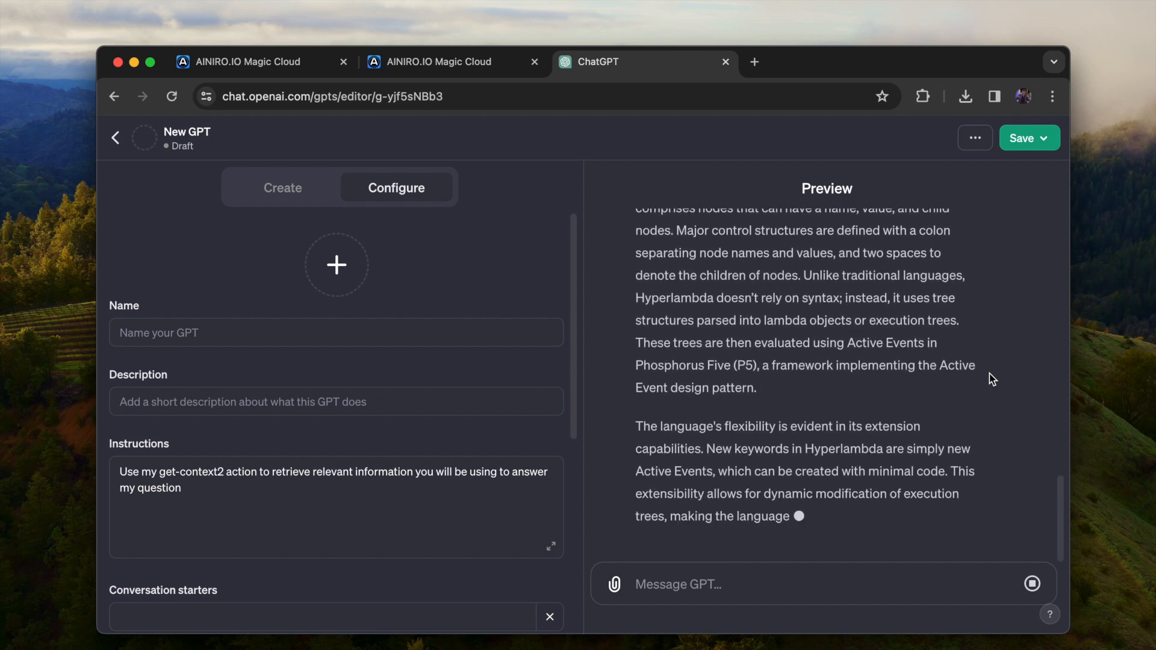
Switch to Magic Cloud's Hyper IDE, clear the file filter and open the database management page
{"action": "key", "text": "super+1"}
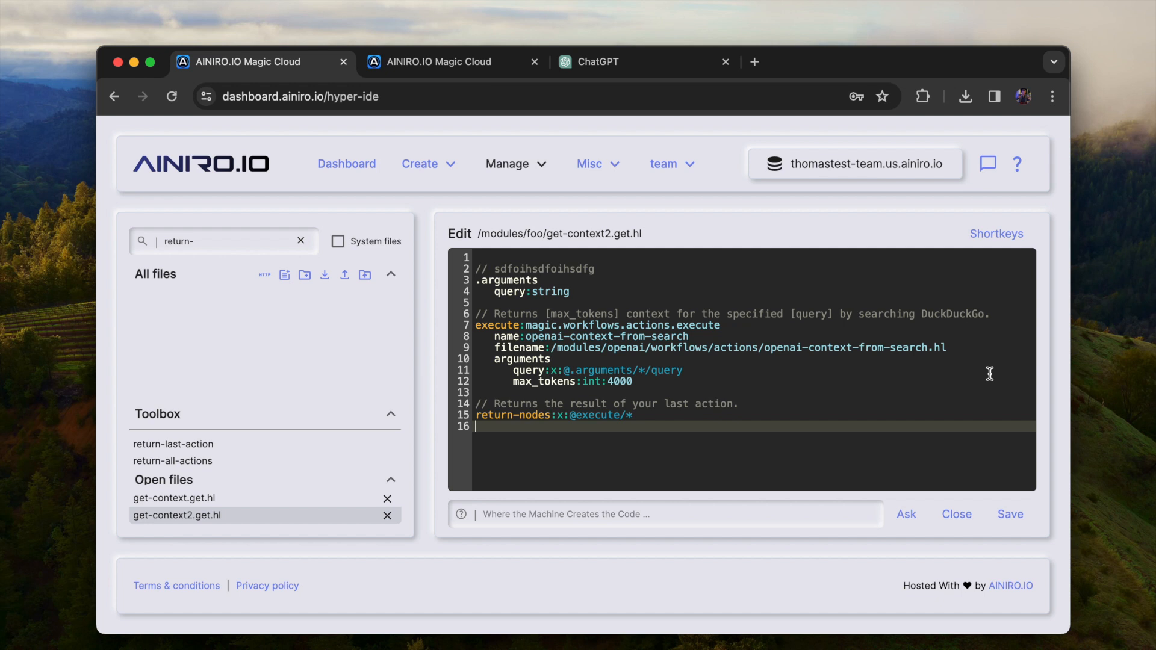
{"action": "left_click", "coordinate": [299, 241]}
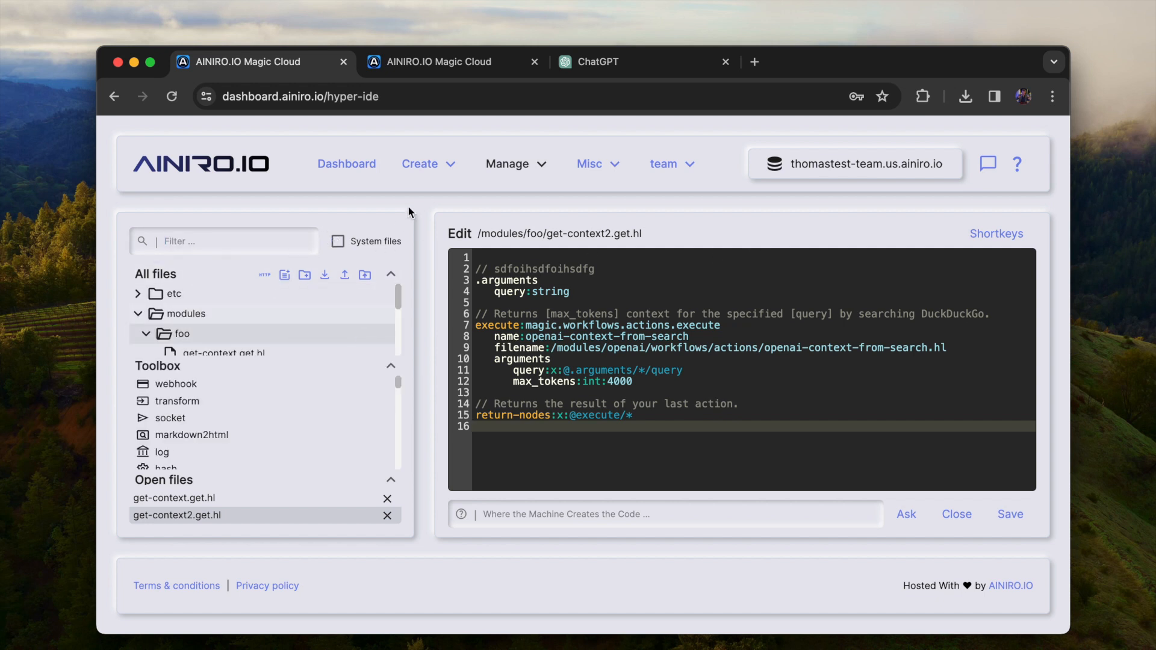
{"action": "left_click", "coordinate": [429, 175]}
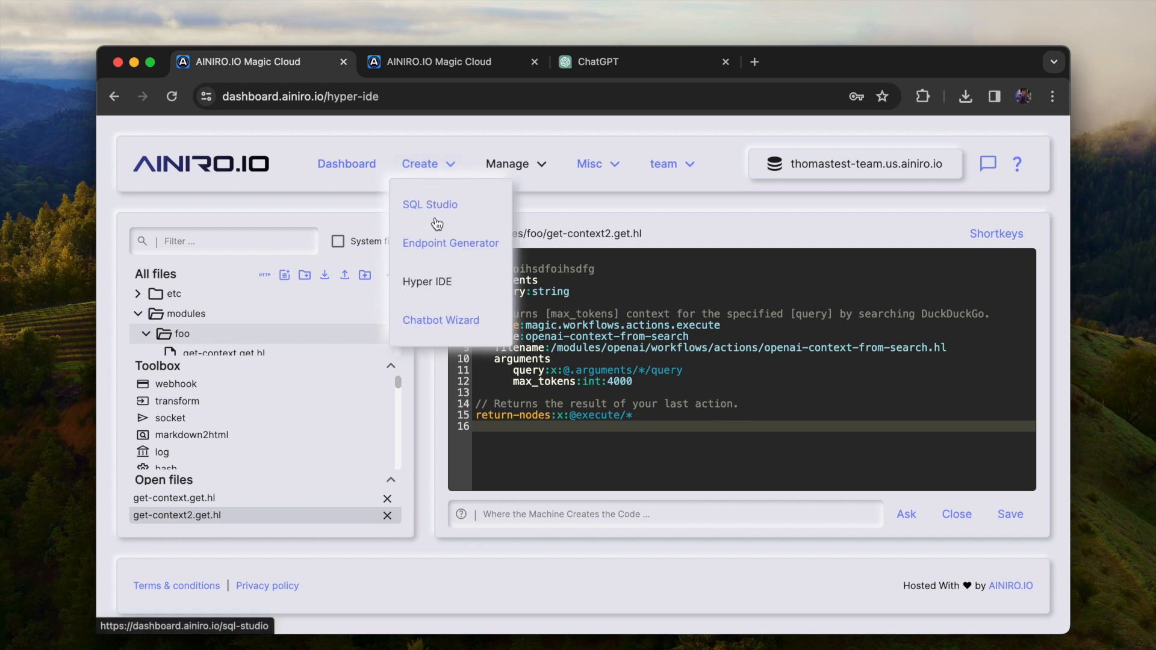
{"action": "left_click", "coordinate": [511, 169]}
{"action": "left_click", "coordinate": [511, 168]}
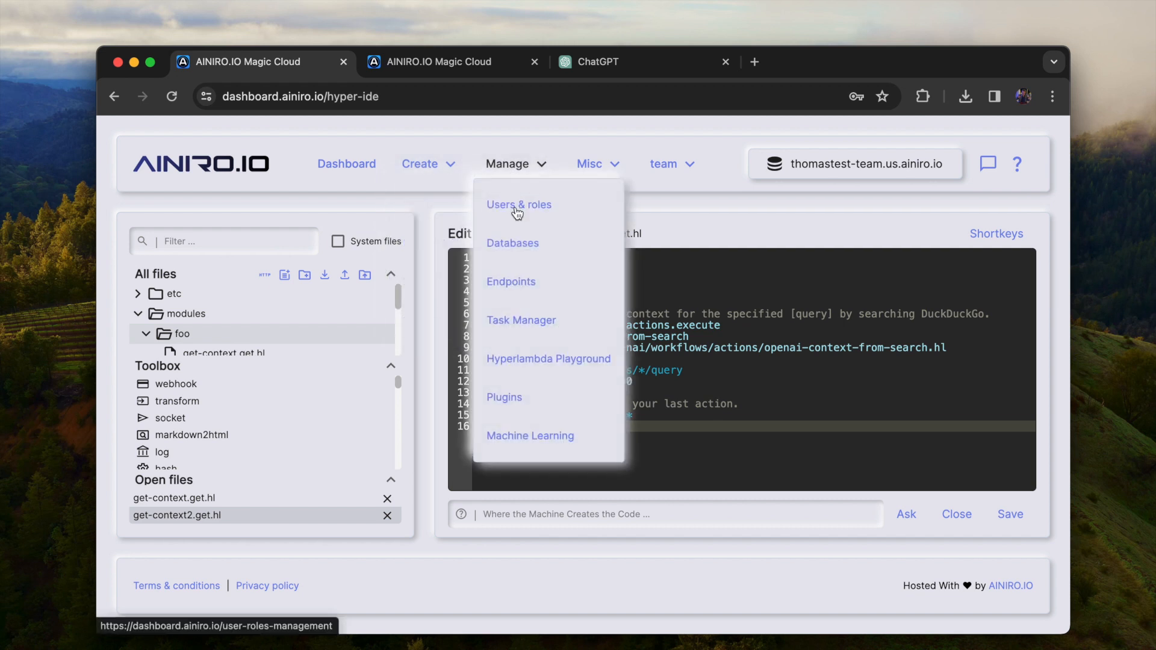
{"action": "left_click", "coordinate": [536, 244]}
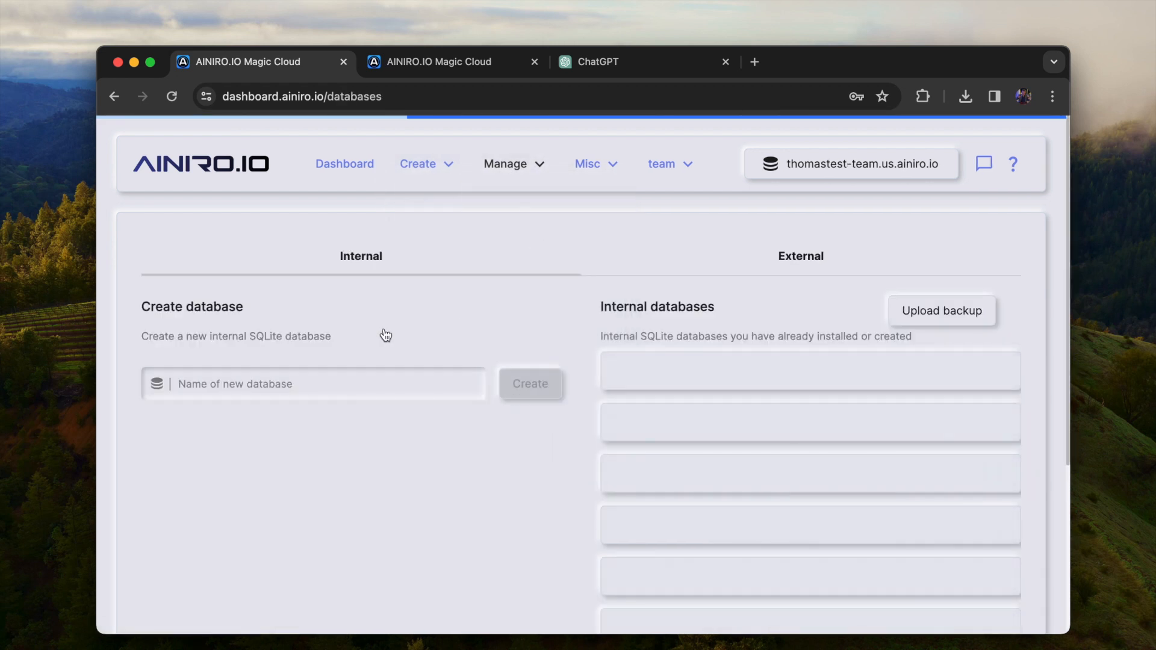
Create an internal SQLite database named test, and look at the external database connection options before returning to the internal databases
{"action": "type", "text": "test"}
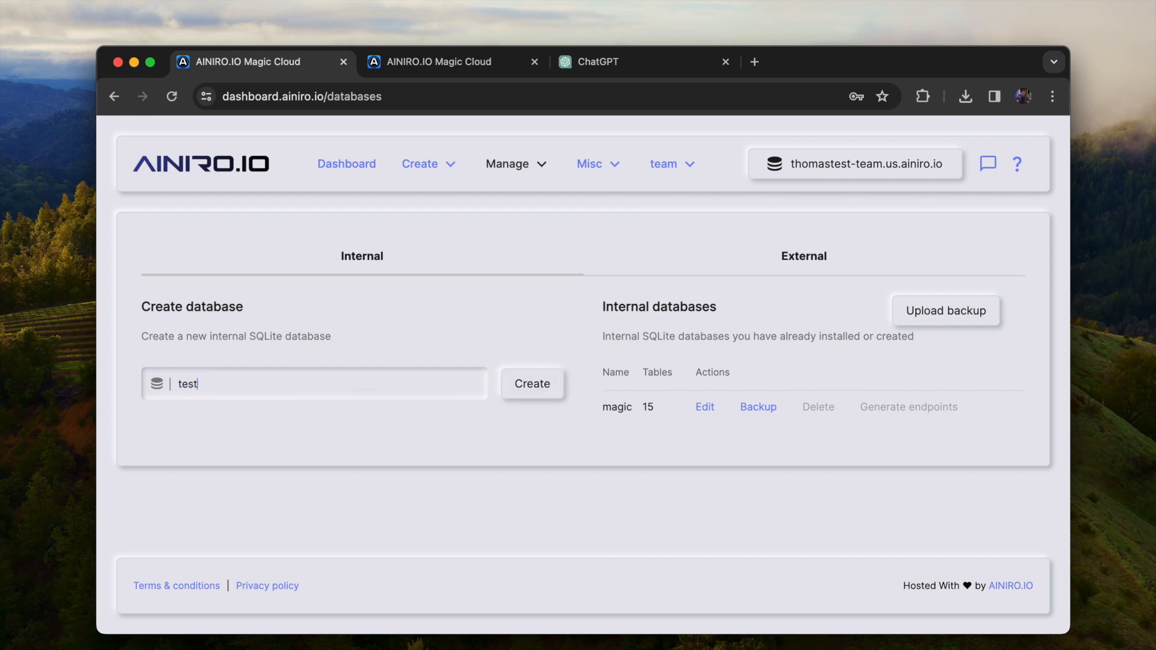
{"action": "key", "text": "Return"}
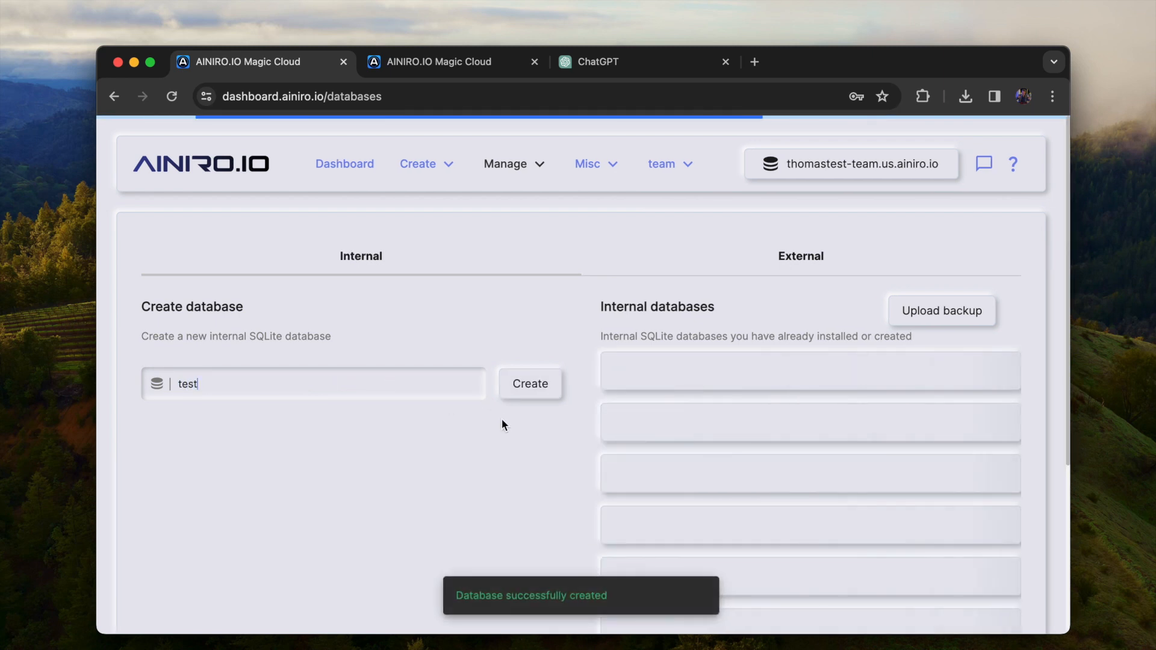
{"action": "left_click", "coordinate": [806, 264]}
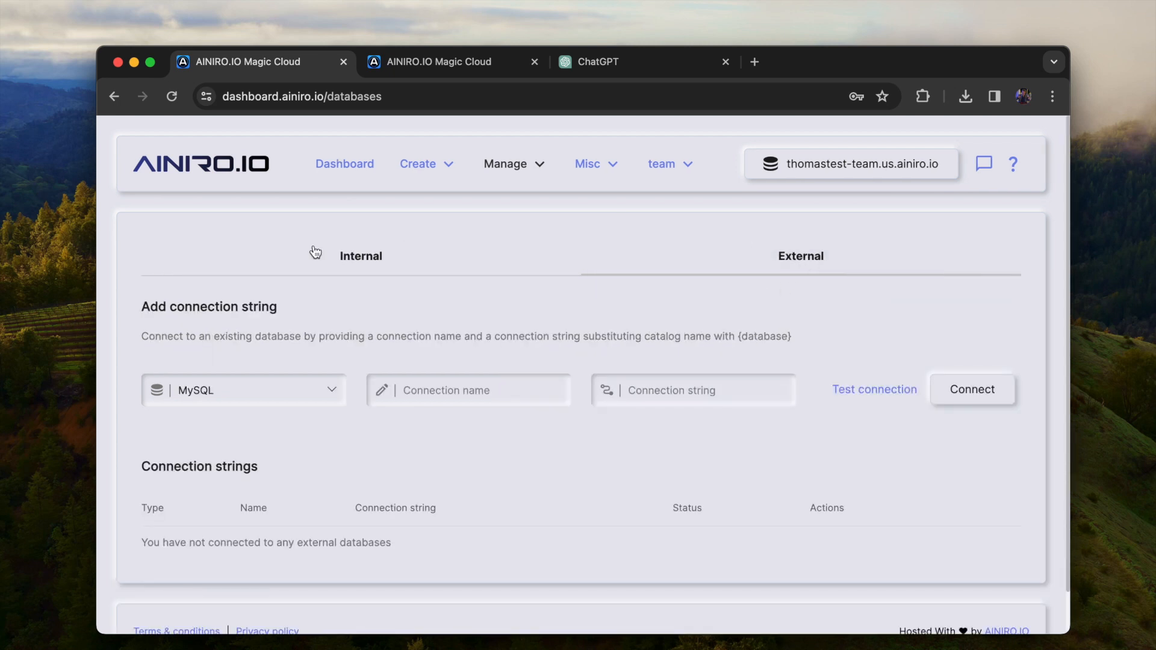
{"action": "left_click", "coordinate": [367, 257]}
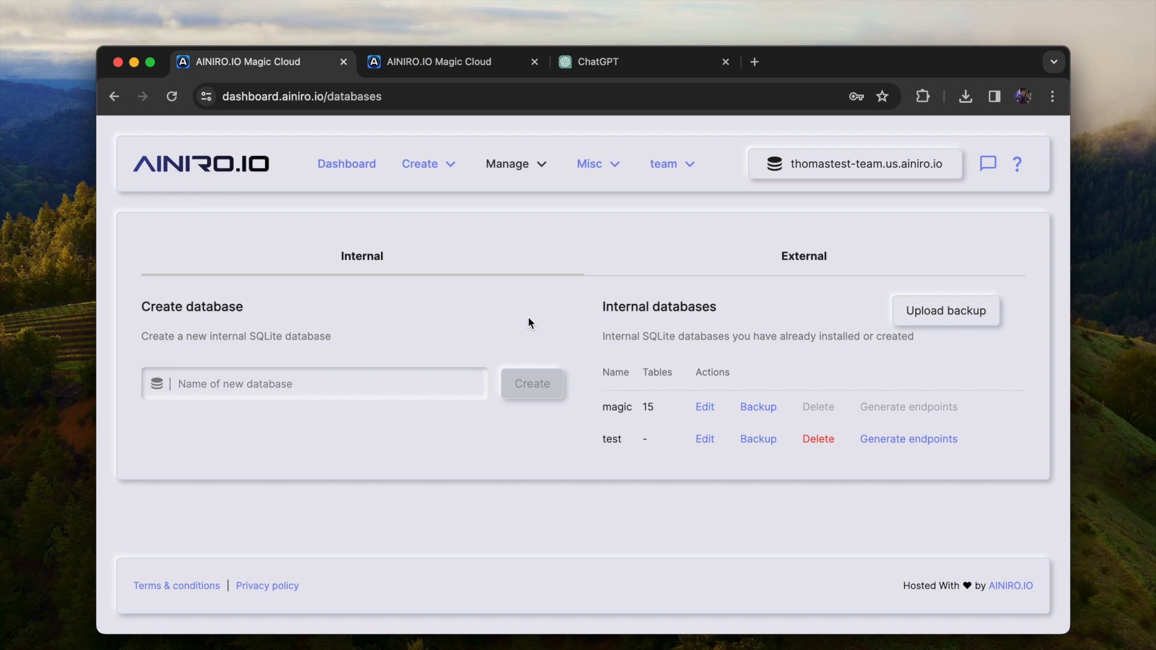
Open the test database for editing and add two tables named customers and contacts, each with an auto-increment primary key
{"action": "left_click", "coordinate": [704, 440]}
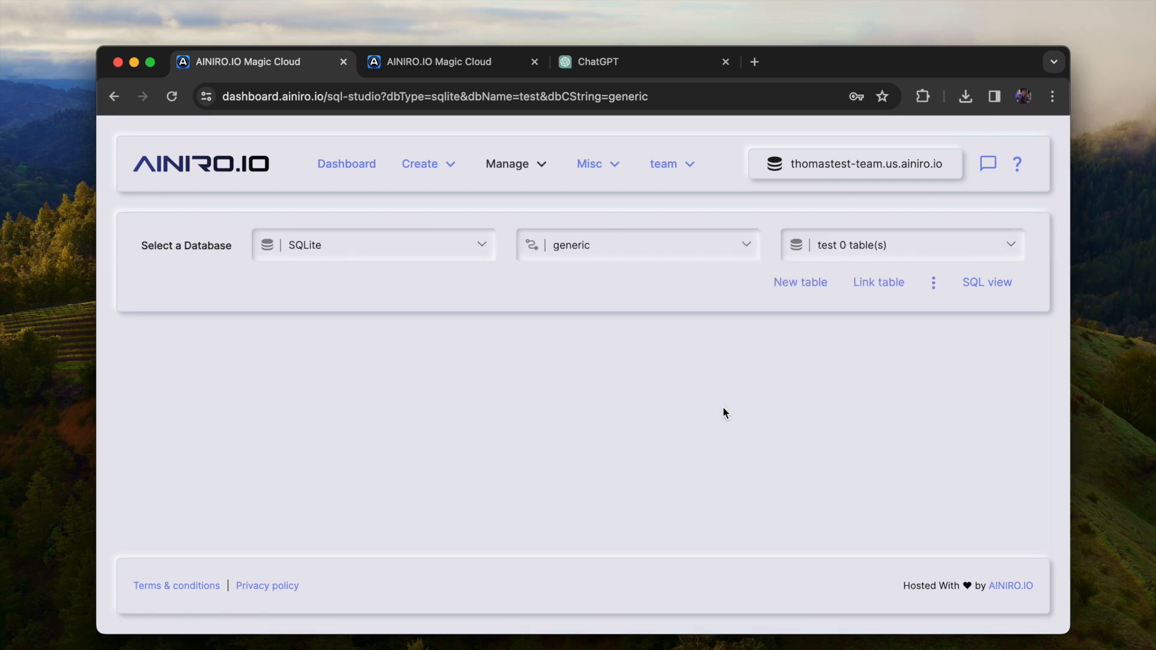
{"action": "left_click", "coordinate": [790, 290]}
{"action": "type", "text": "customers"}
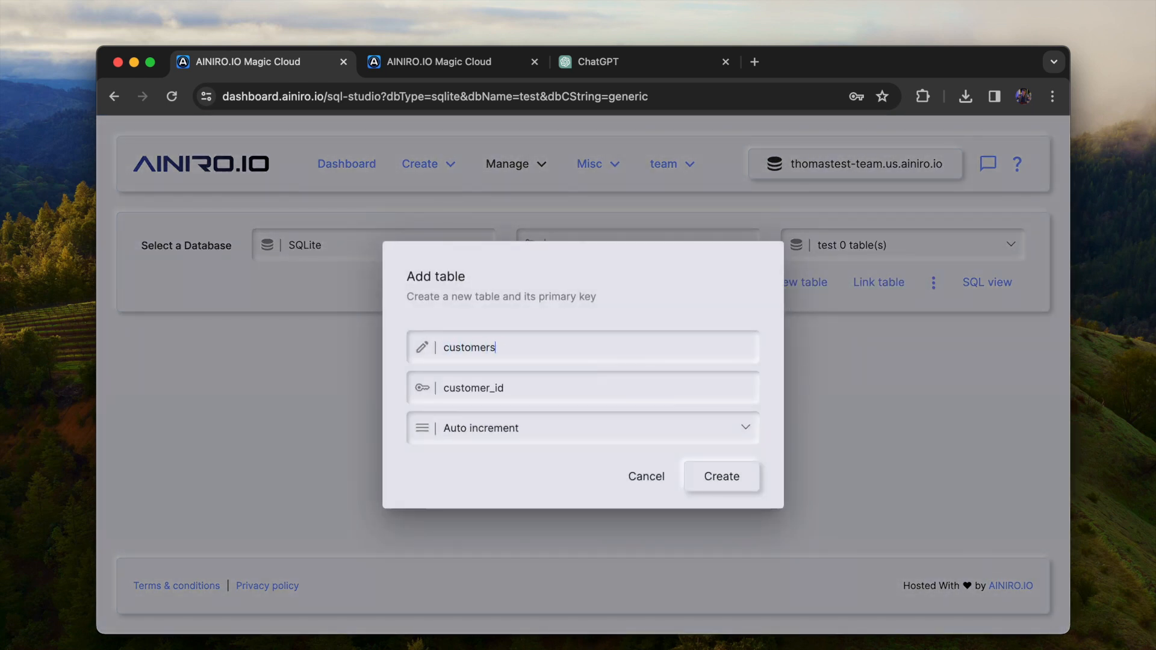
{"action": "key", "text": "Return"}
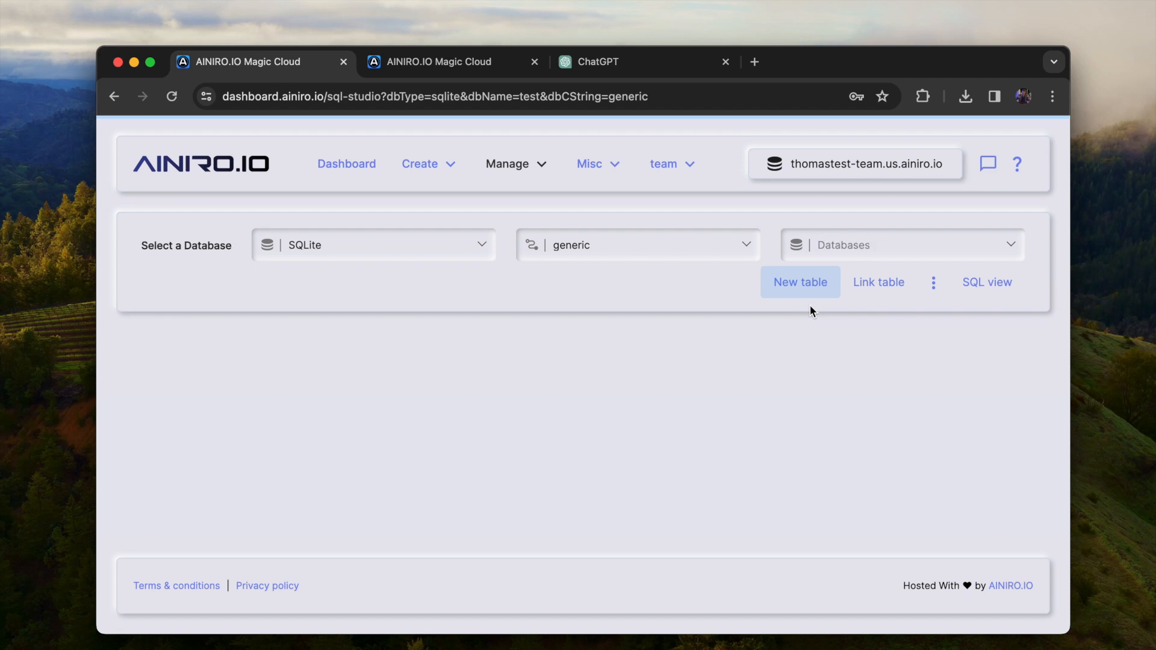
{"action": "left_click", "coordinate": [809, 290]}
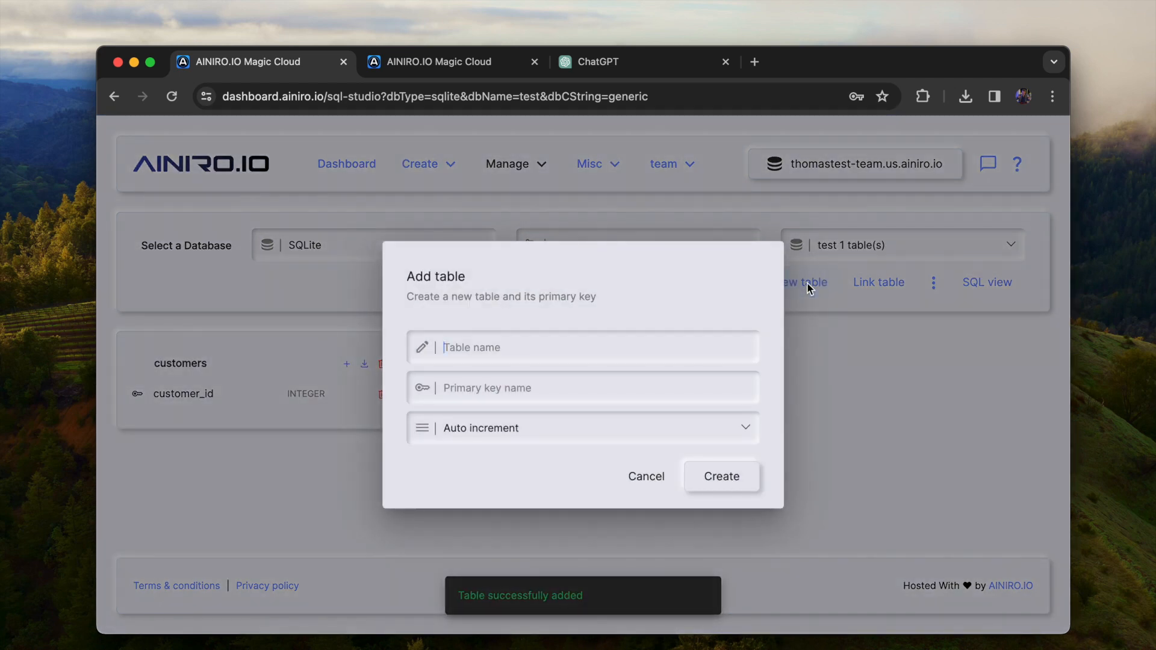
{"action": "type", "text": "contacts"}
{"action": "key", "text": "Return"}
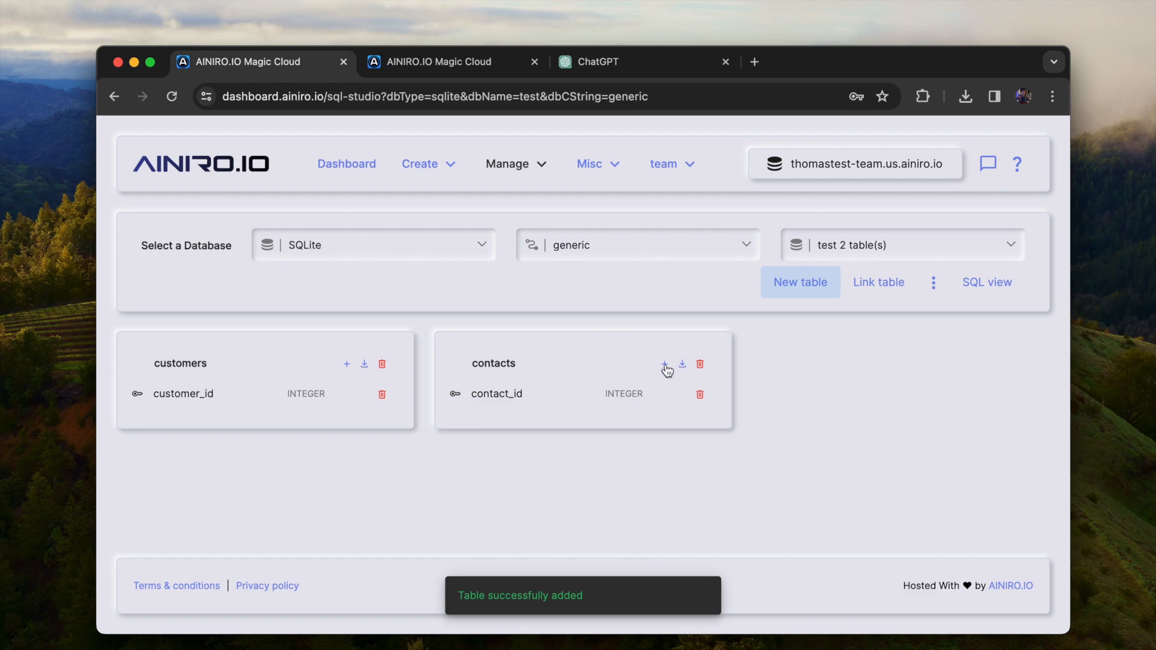
Add a foreign key to the contacts table that references customer_id in the customers table
{"action": "left_click", "coordinate": [665, 365]}
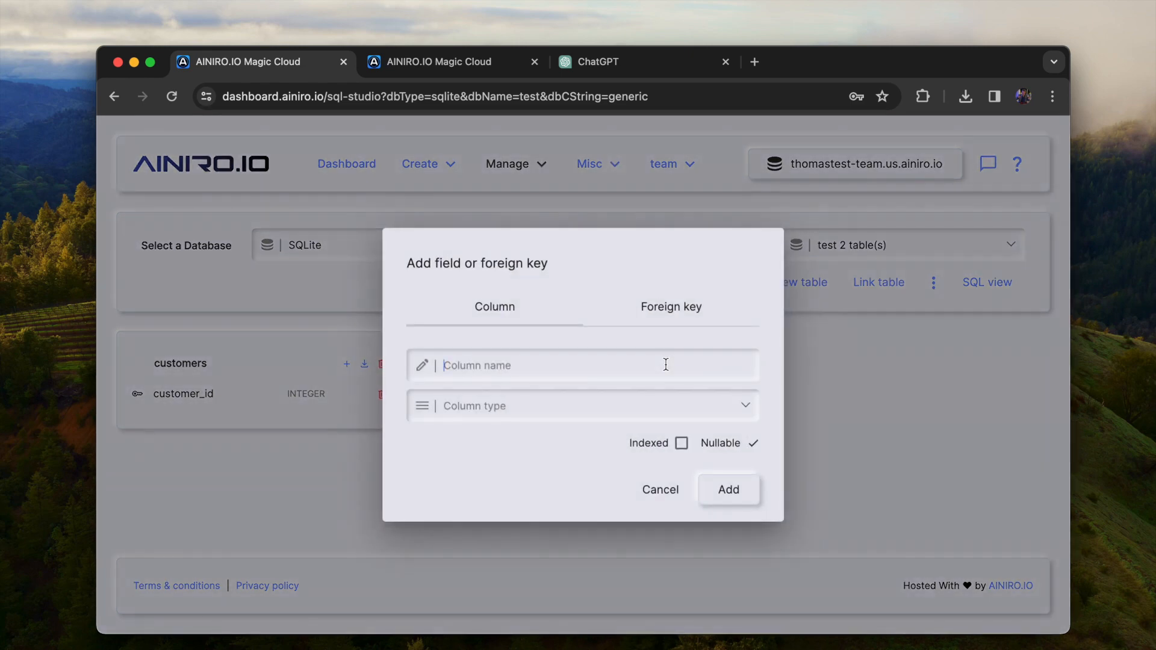
{"action": "left_click", "coordinate": [673, 308]}
{"action": "left_click", "coordinate": [581, 360]}
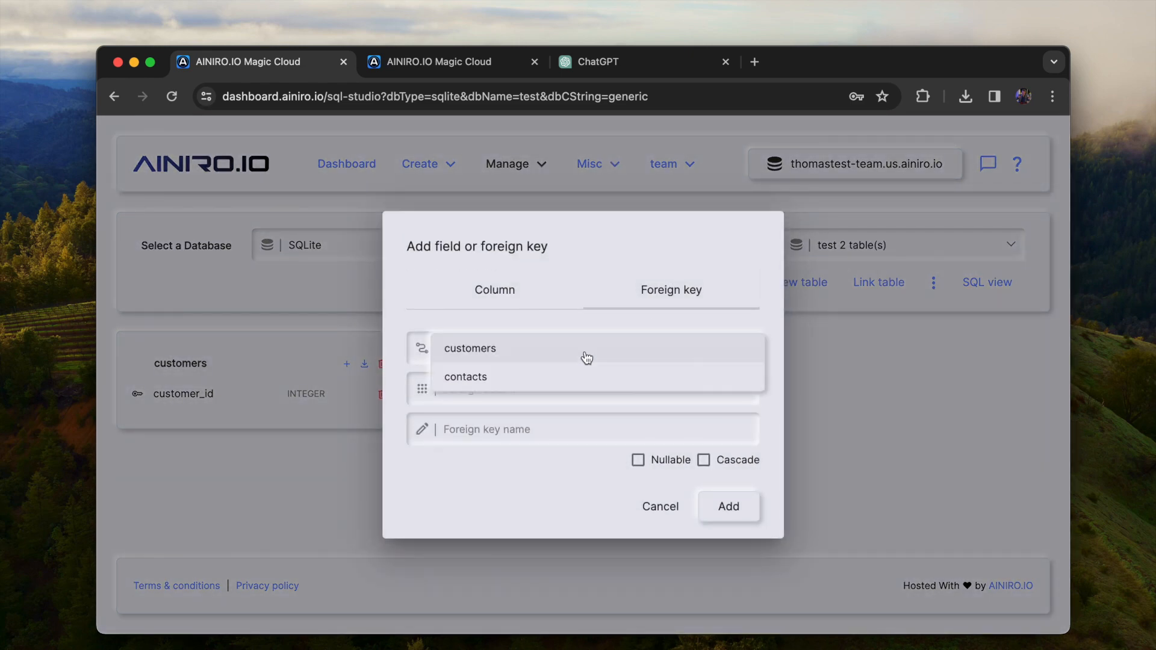
{"action": "left_click", "coordinate": [547, 361]}
{"action": "left_click", "coordinate": [732, 506]}
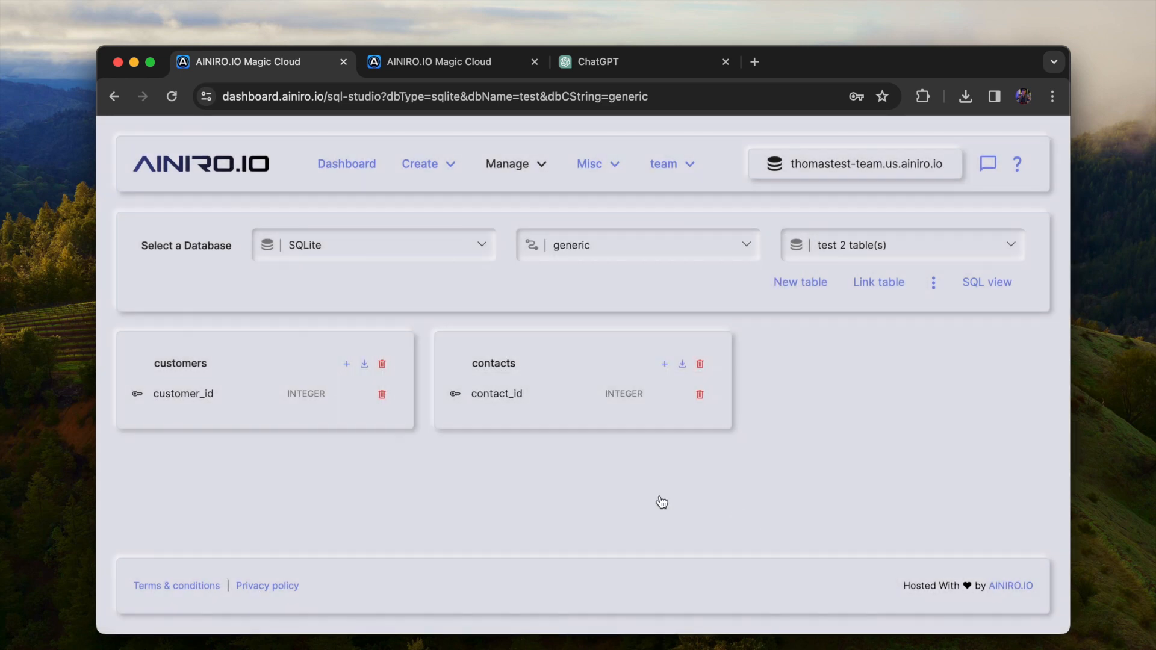
Add a text column named company_name to the customers table
{"action": "left_click", "coordinate": [346, 364]}
{"action": "type", "text": "comp"}
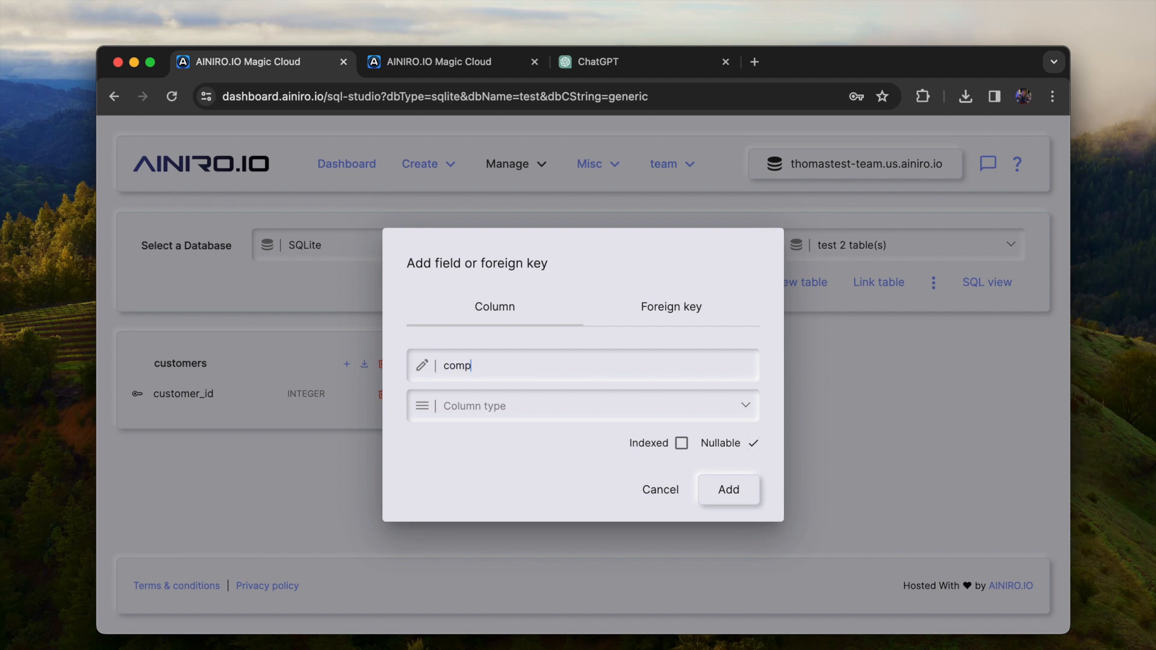
{"action": "left_click", "coordinate": [476, 406]}
{"action": "left_click", "coordinate": [480, 425]}
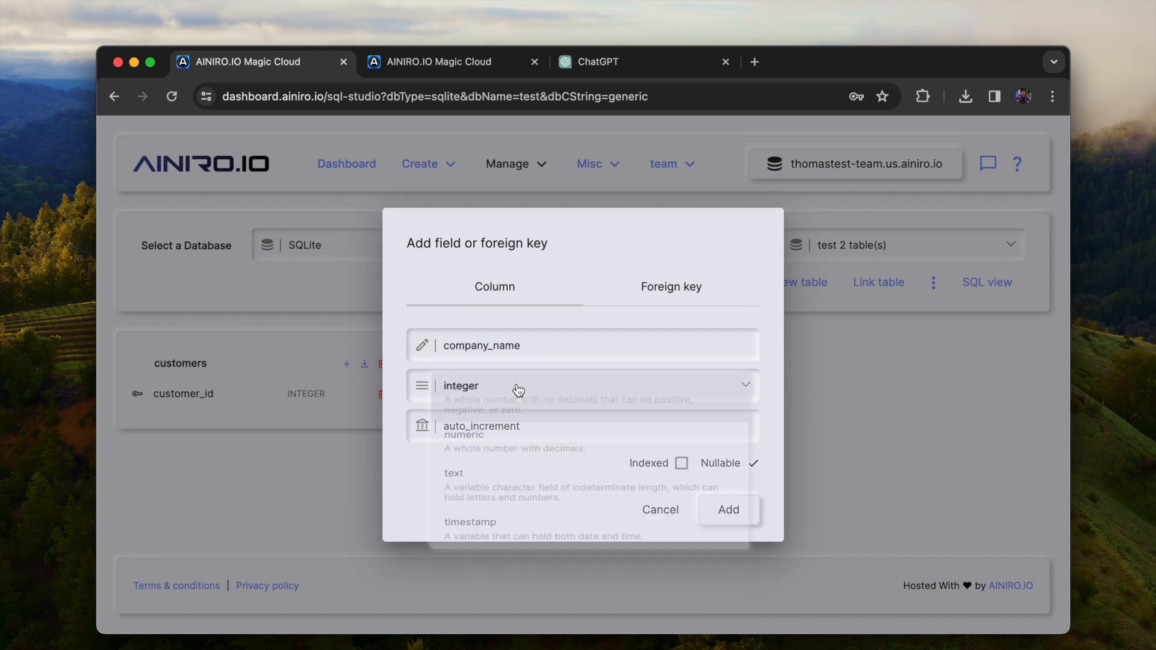
{"action": "left_click", "coordinate": [516, 389]}
{"action": "left_click", "coordinate": [464, 486]}
{"action": "left_click", "coordinate": [740, 511]}
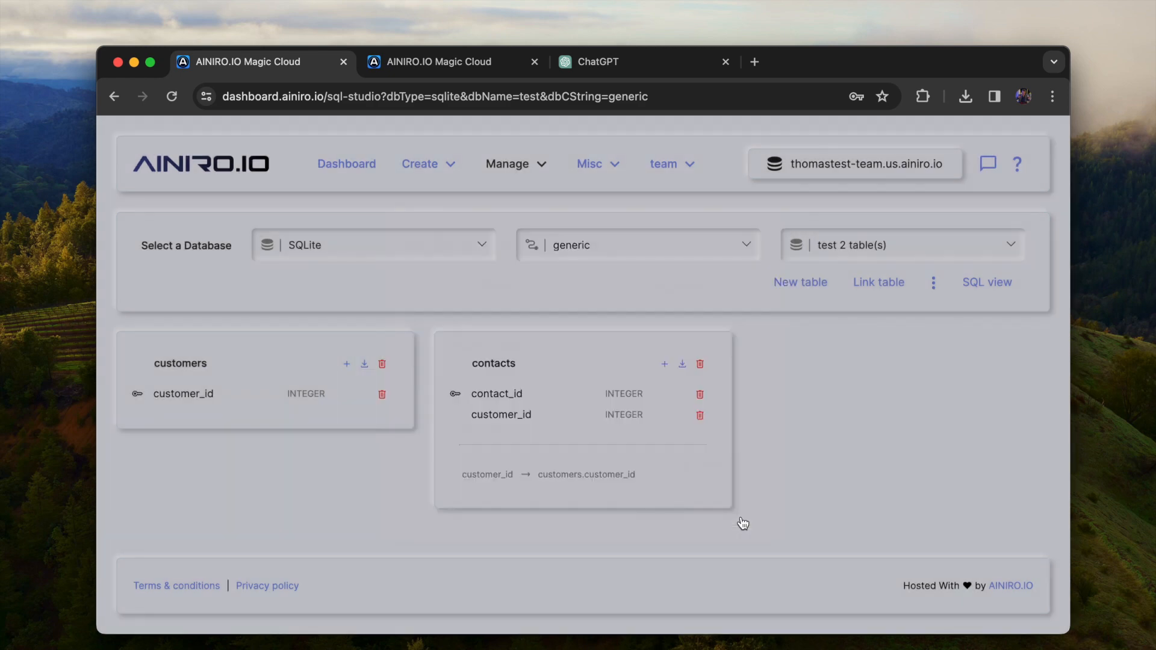
Add a text column named name to the contacts table
{"action": "left_click", "coordinate": [665, 365]}
{"action": "type", "text": "na"}
{"action": "left_click", "coordinate": [563, 421]}
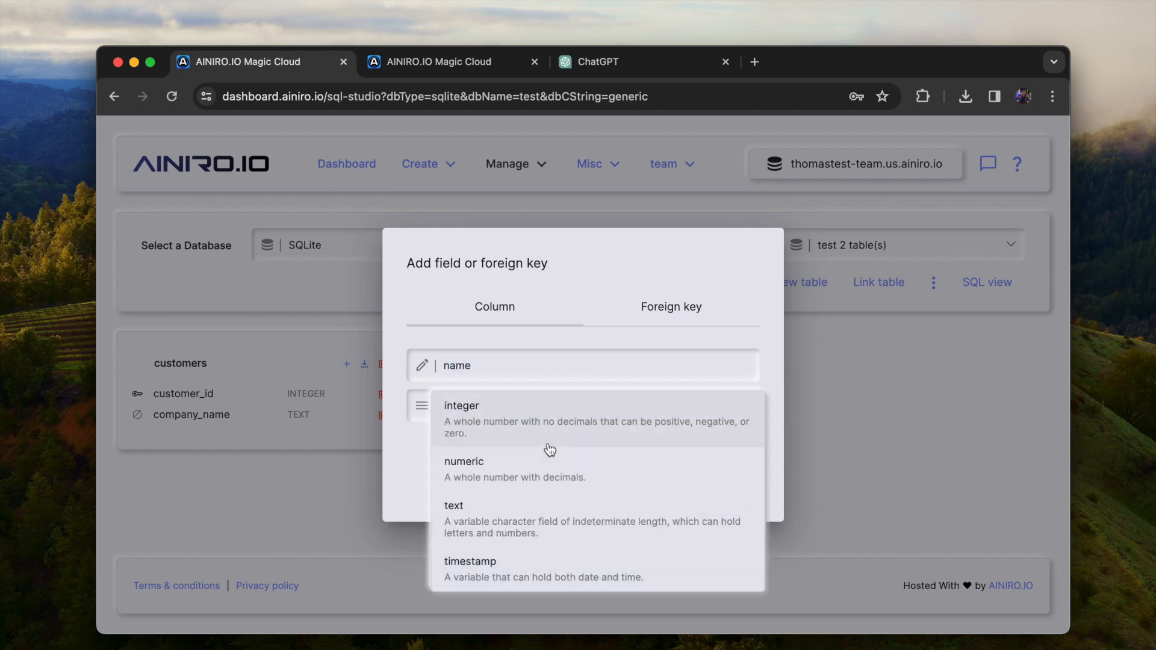
{"action": "left_click", "coordinate": [527, 504]}
{"action": "left_click", "coordinate": [728, 507]}
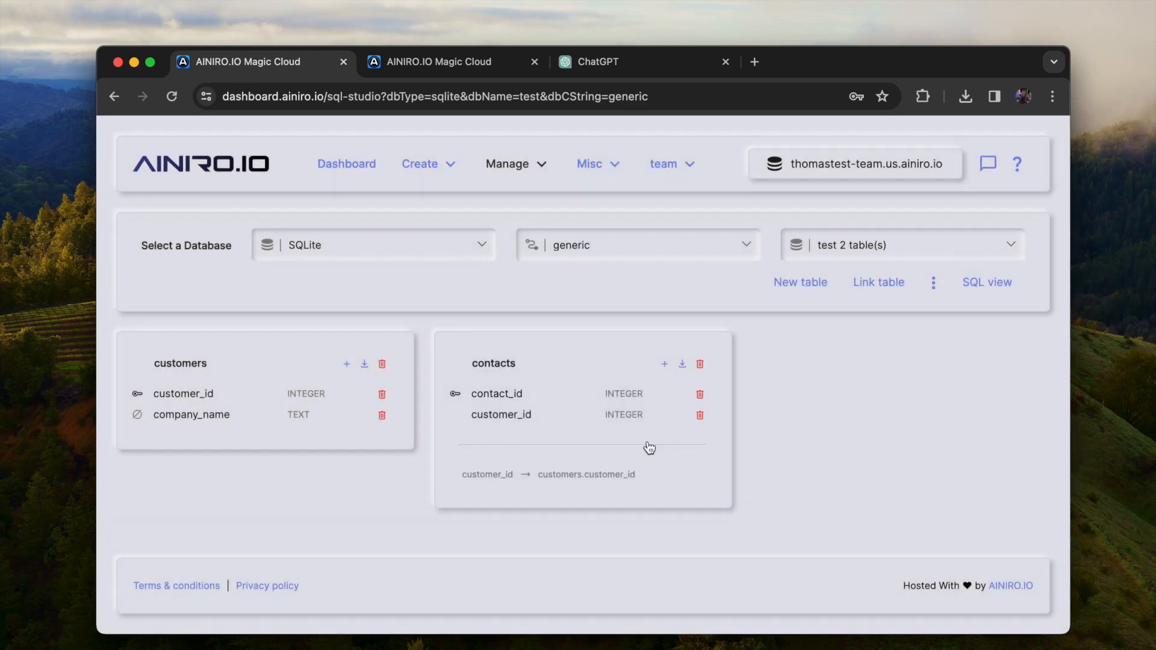
Add a text column named email to the contacts table
{"action": "left_click", "coordinate": [665, 365]}
{"action": "type", "text": "email"}
{"action": "left_click", "coordinate": [593, 416]}
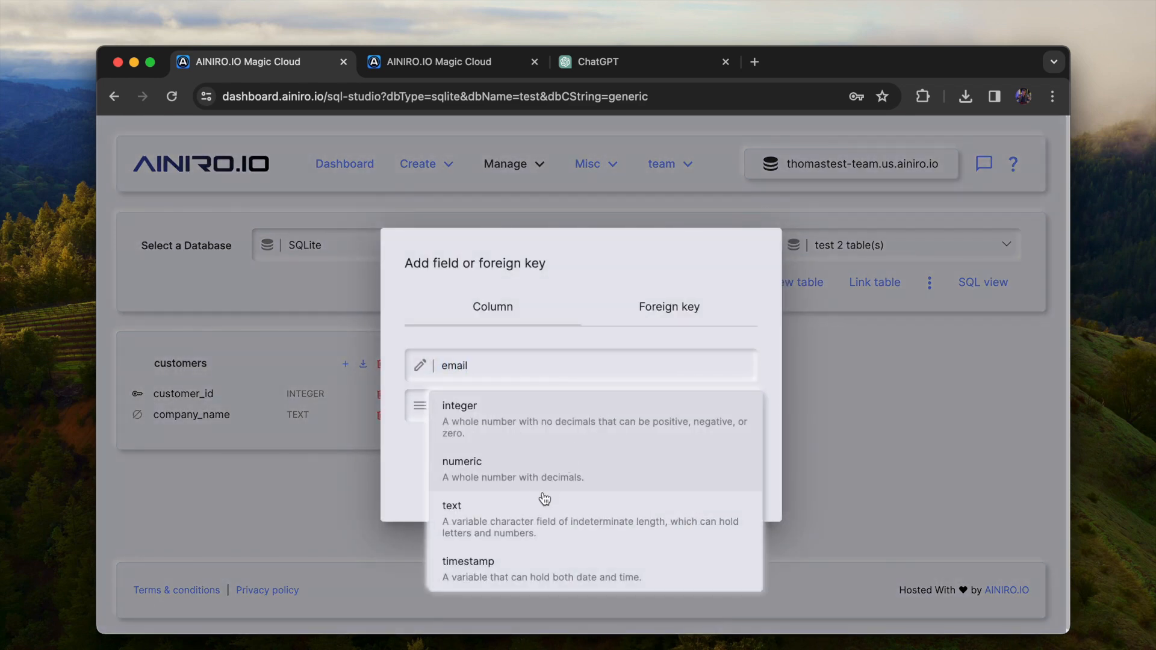
{"action": "left_click", "coordinate": [584, 506]}
{"action": "left_click", "coordinate": [737, 511]}
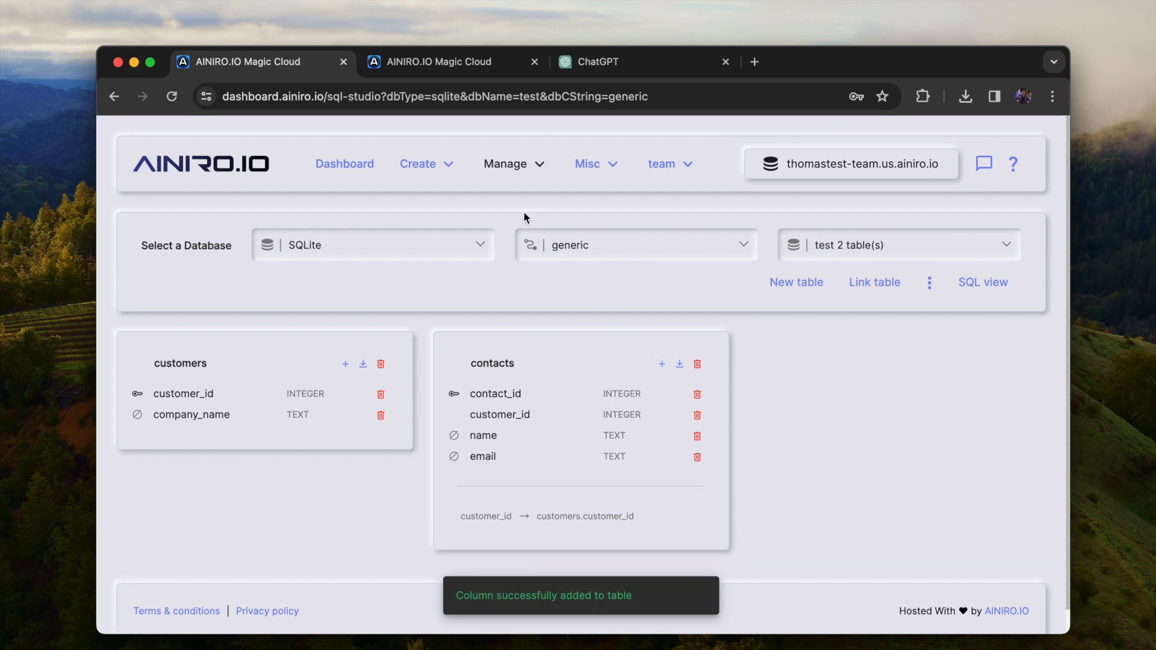
Open the SQL view in SQL Studio, start an "insert into" statement, and select the test database
{"action": "left_click", "coordinate": [430, 170]}
{"action": "left_click", "coordinate": [429, 201]}
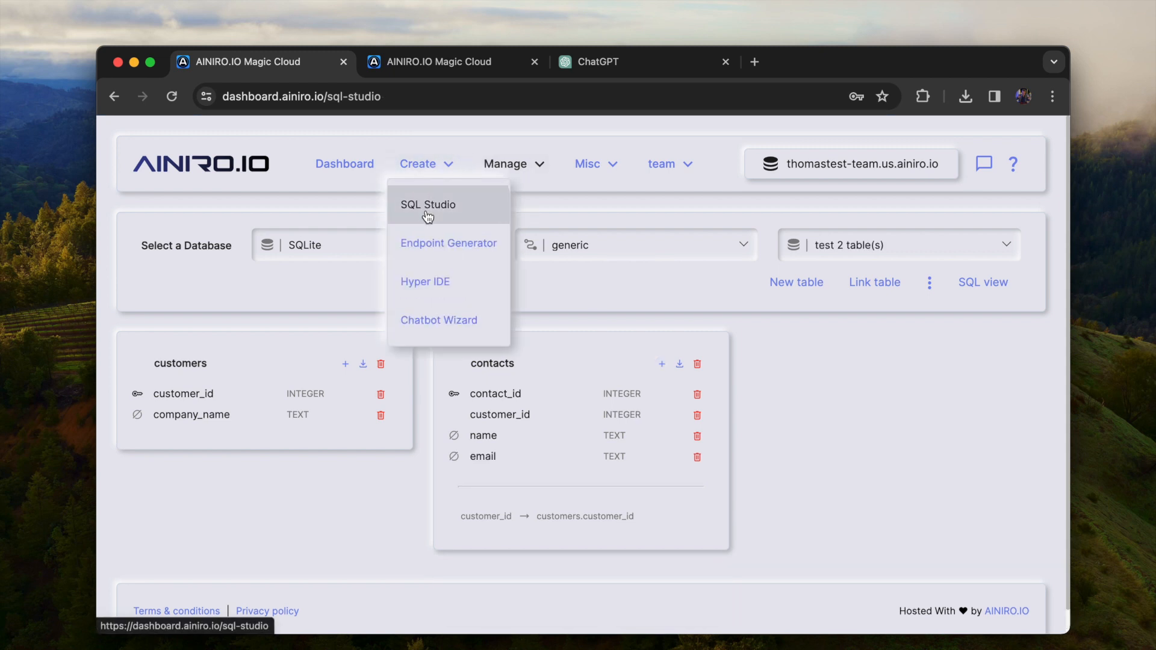
{"action": "left_click", "coordinate": [988, 286]}
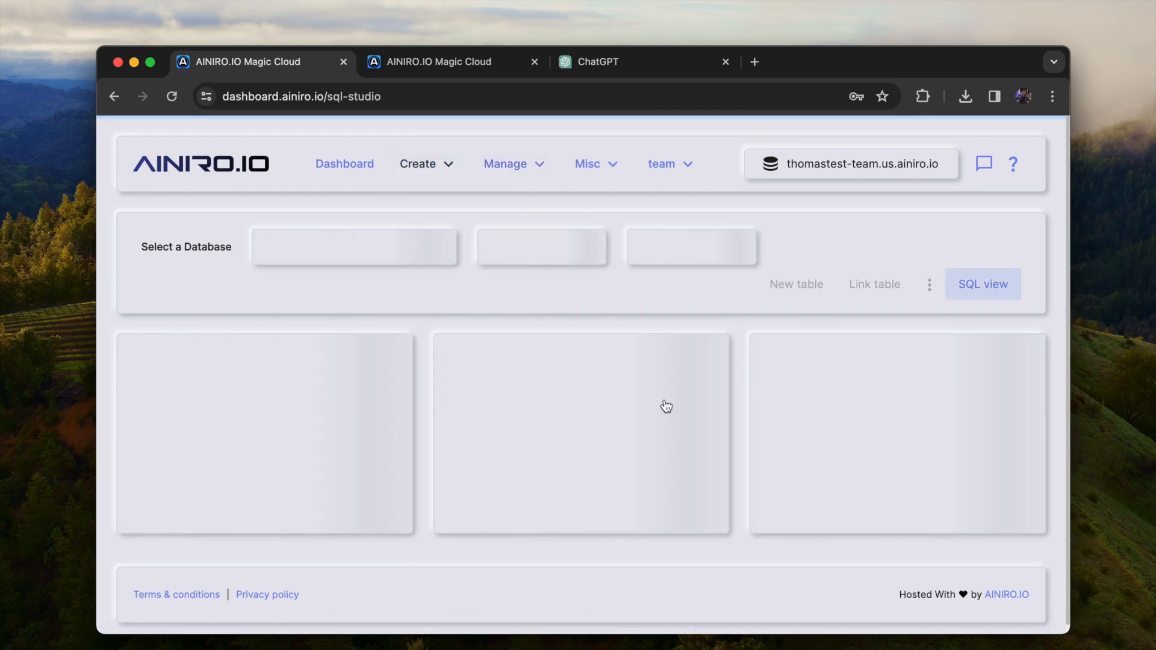
{"action": "type", "text": "inse"}
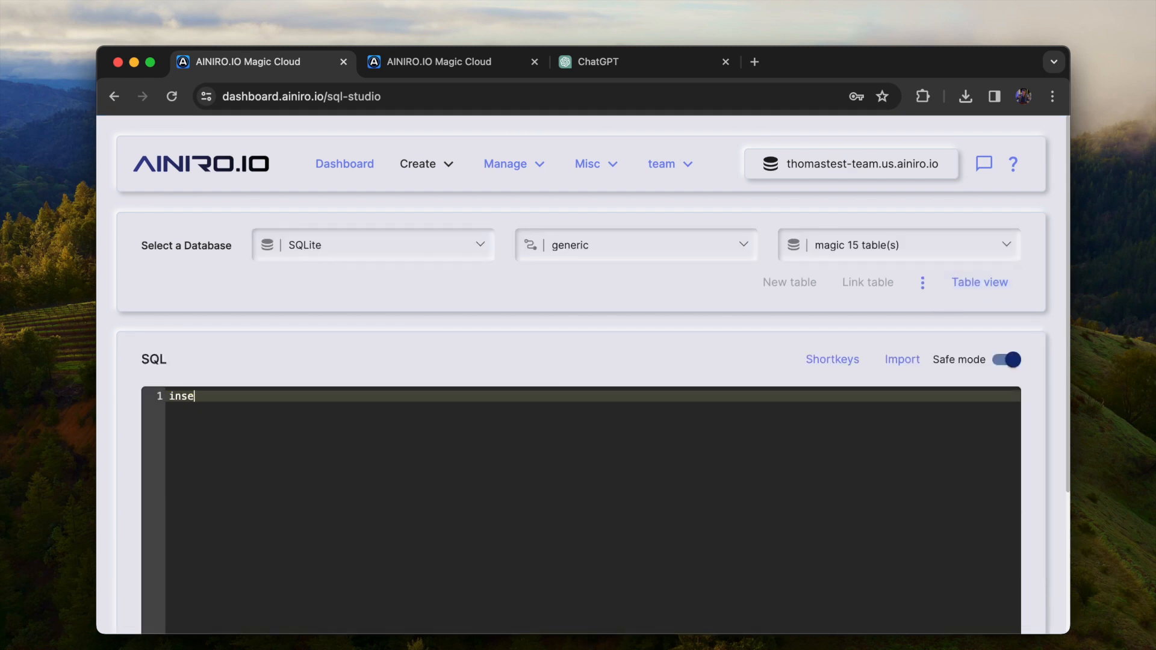
{"action": "type", "text": "rt into"}
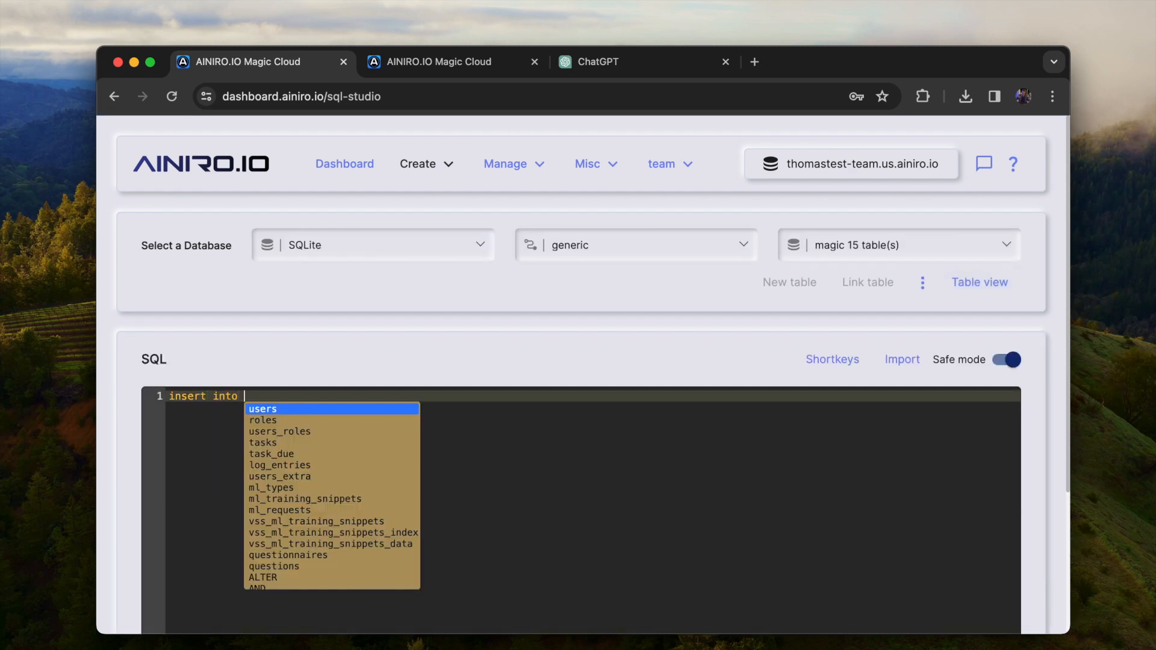
{"action": "key", "text": "Escape"}
{"action": "left_click", "coordinate": [912, 247]}
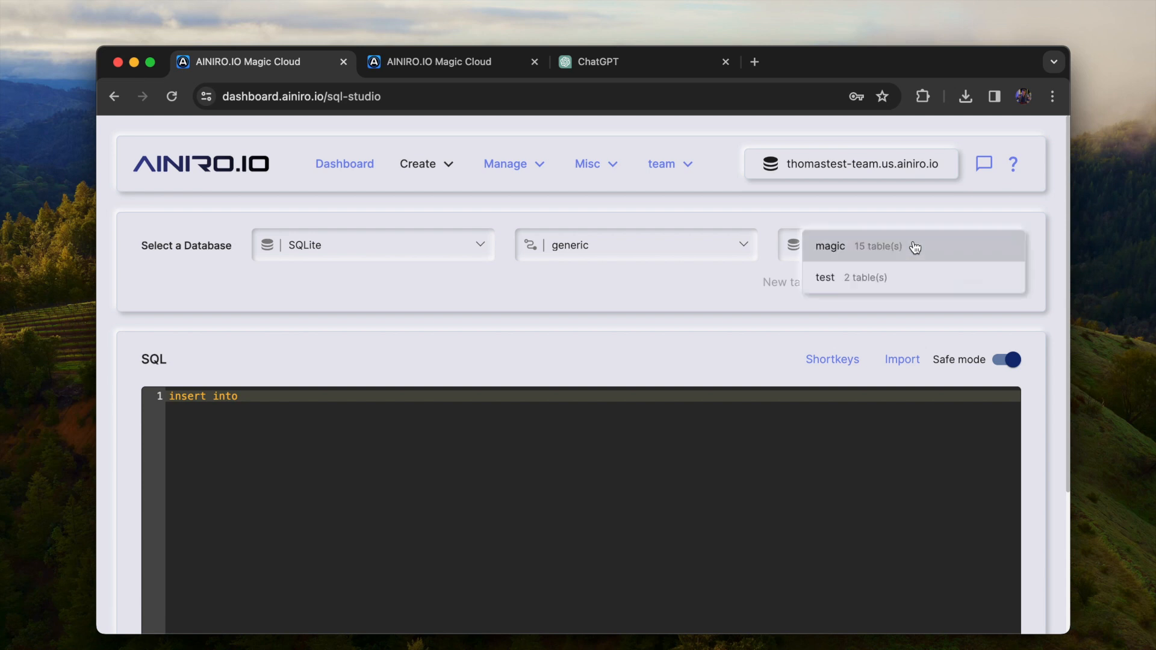
{"action": "left_click", "coordinate": [870, 278]}
Complete and execute the insert statement that adds a customers record with company_name set to 'Acme,Inc.'
{"action": "type", "text": "customers"}
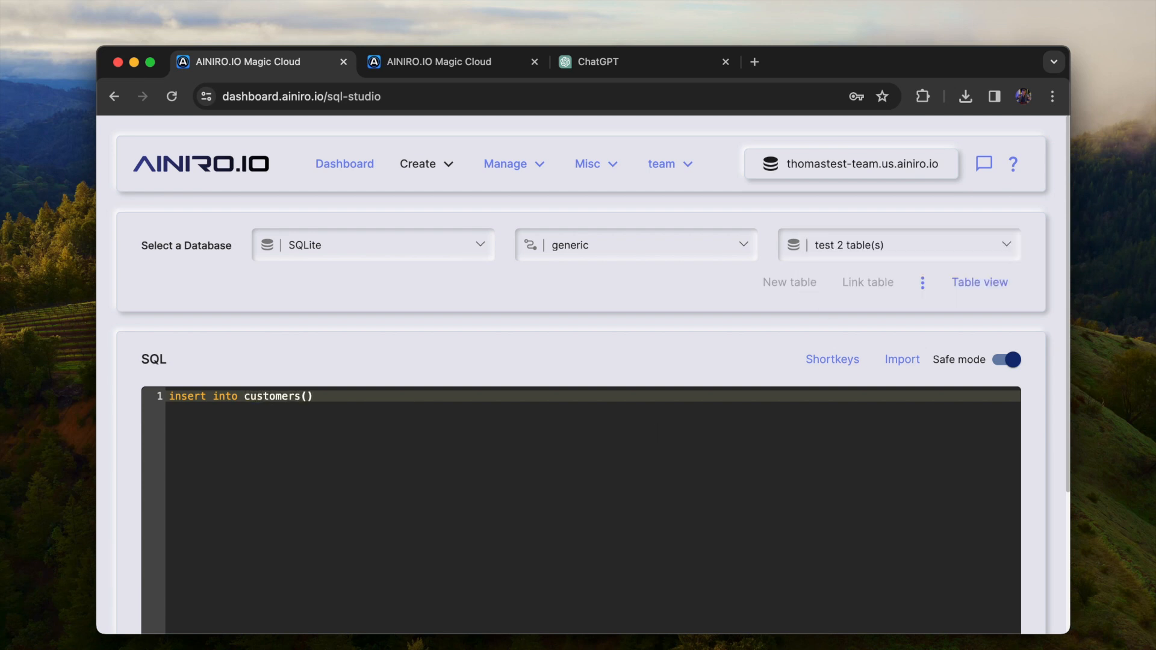
{"action": "type", "text": "(customer"}
{"action": "key", "text": "alt+shift+Left"}
{"action": "key", "text": "BackSpace"}
{"action": "type", "text": "compan"}
{"action": "type", "text": "y_name) values ('Acme,Inc.')"}
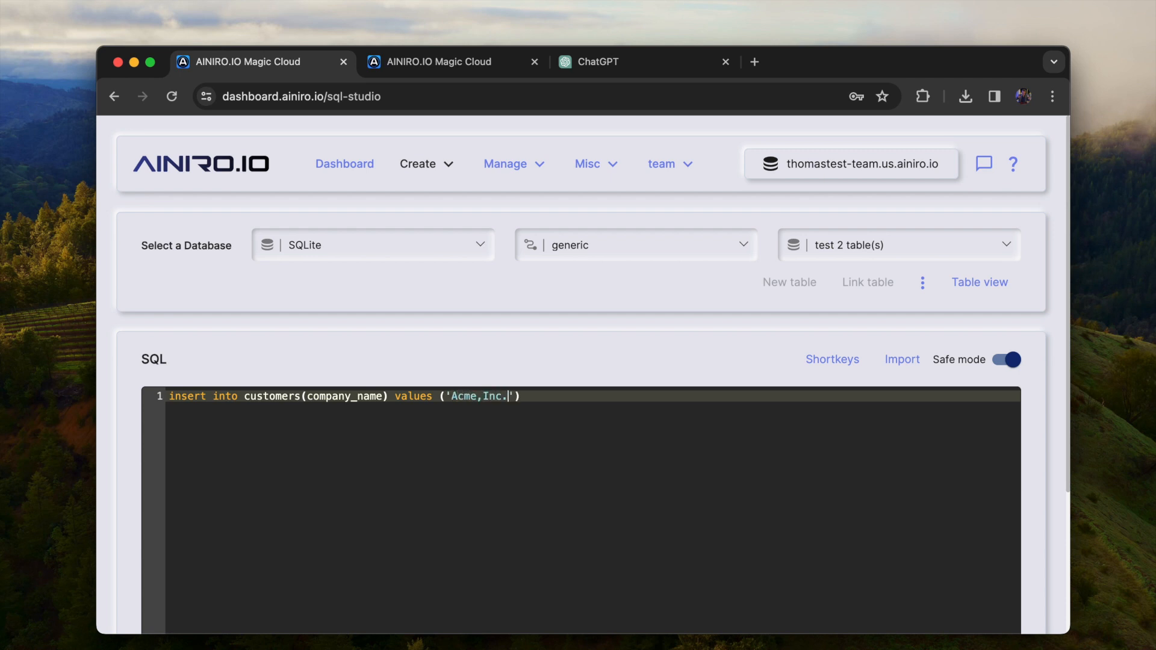
{"action": "key", "text": "F5"}
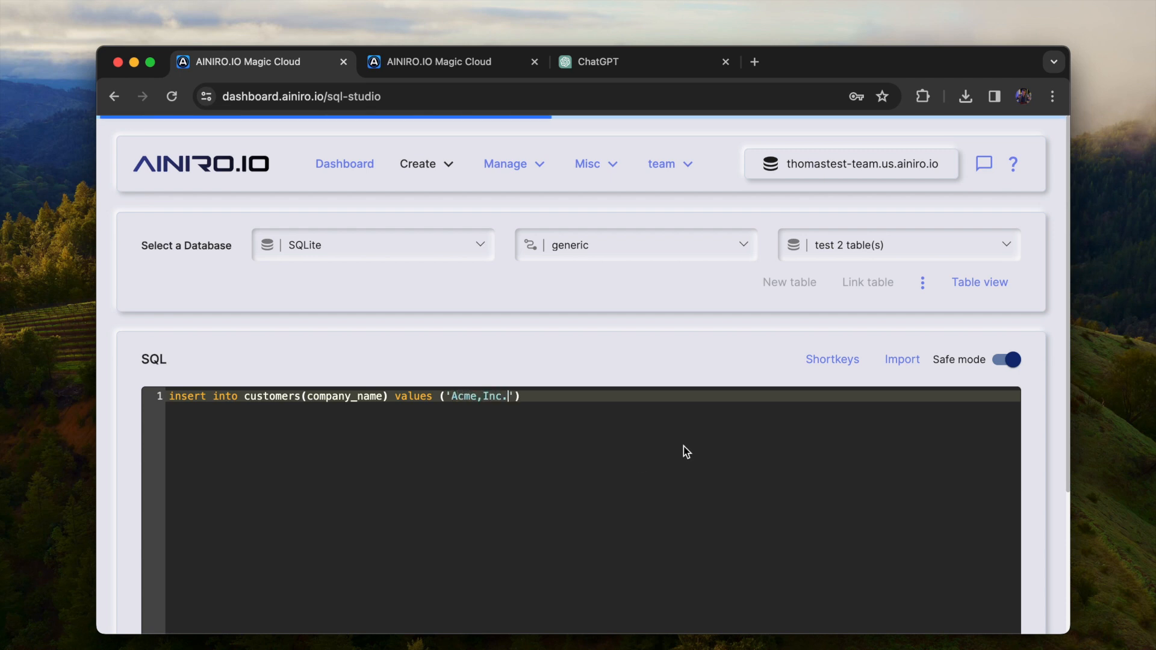
Replace the statement with "select * from customers", execute it, and examine the returned records
{"action": "key", "text": "super+a"}
{"action": "type", "text": "select * from"}
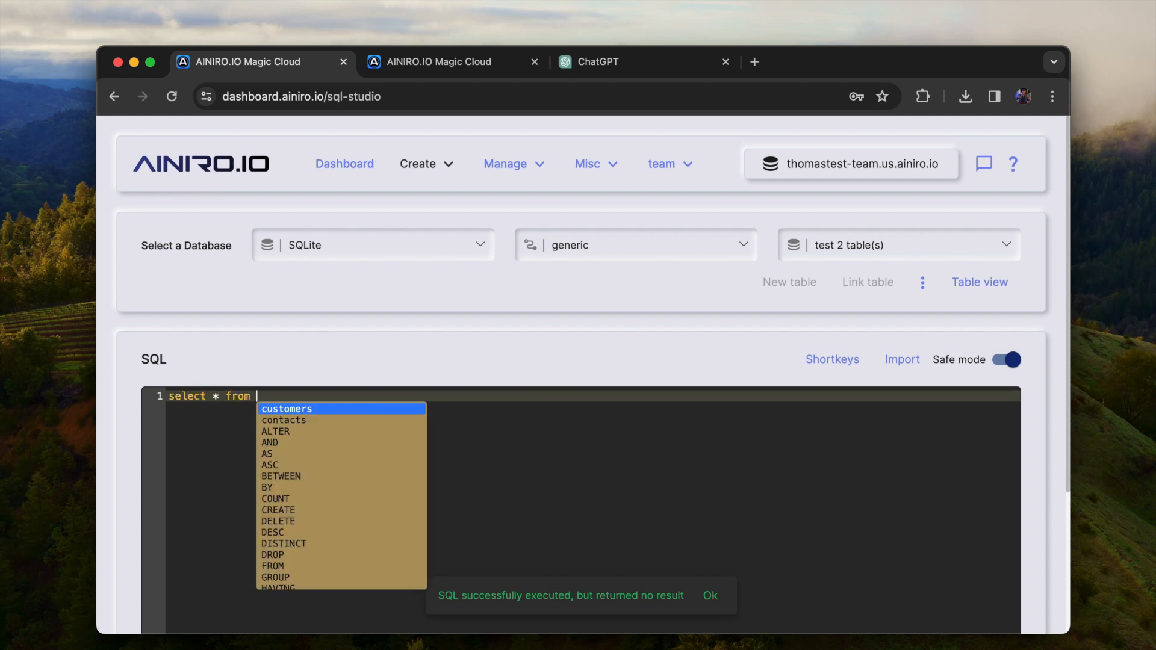
{"action": "key", "text": "Return"}
{"action": "key", "text": "F5"}
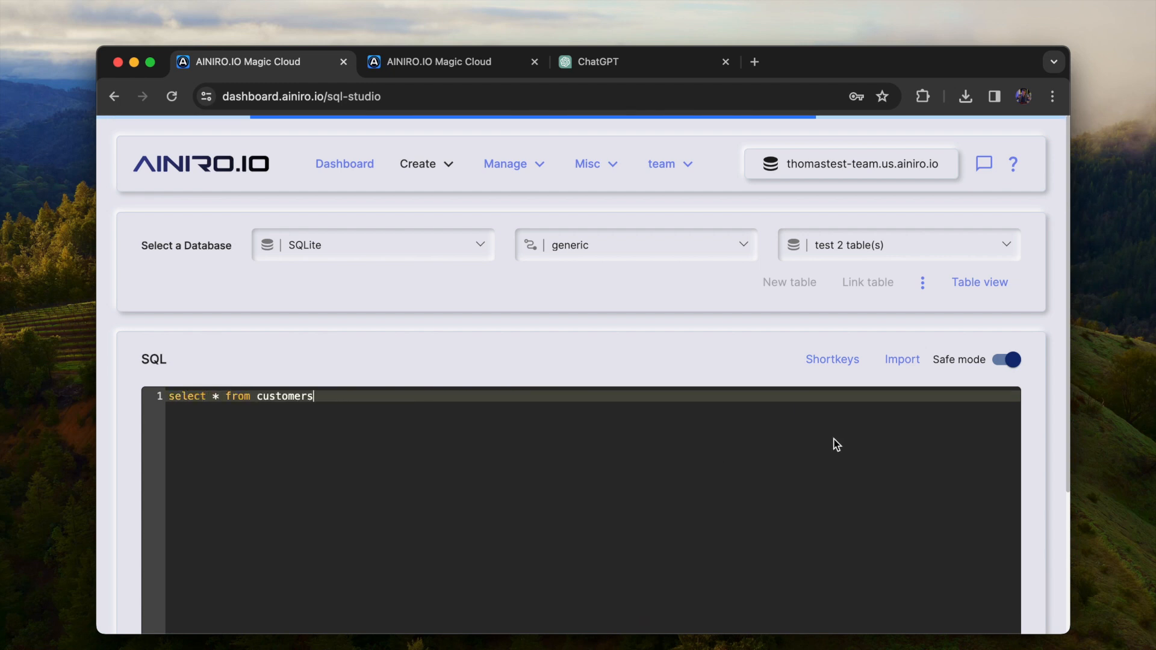
{"action": "scroll", "coordinate": [833, 443], "scroll_direction": "down", "scroll_amount": 10}
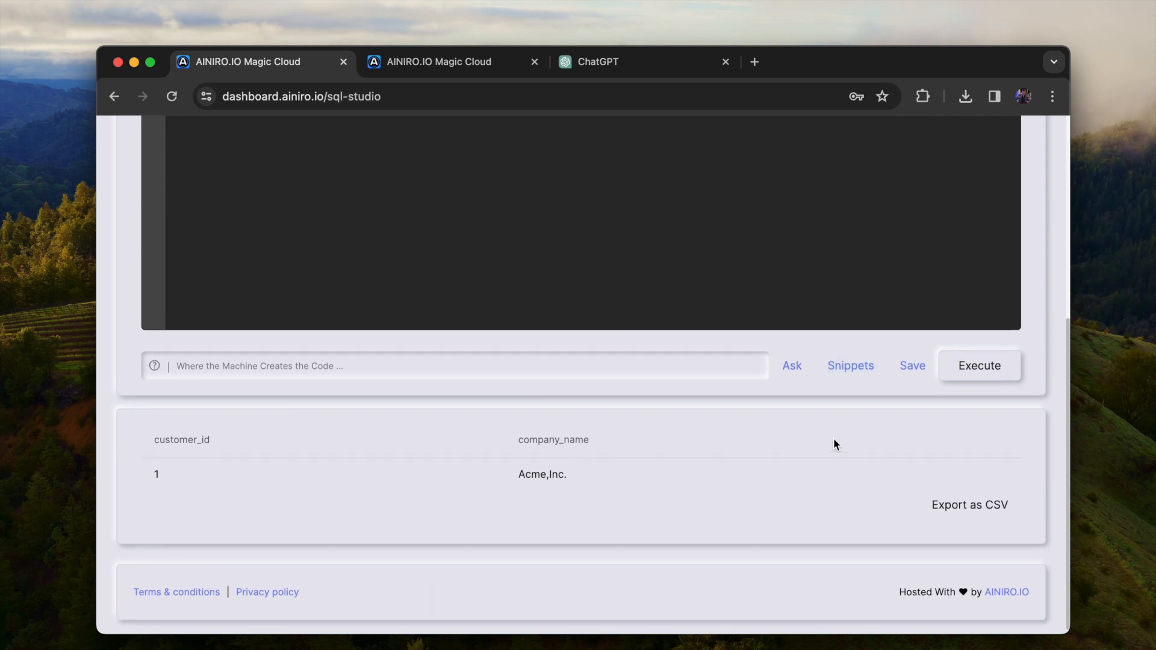
{"action": "scroll", "coordinate": [834, 439], "scroll_direction": "up", "scroll_amount": 10}
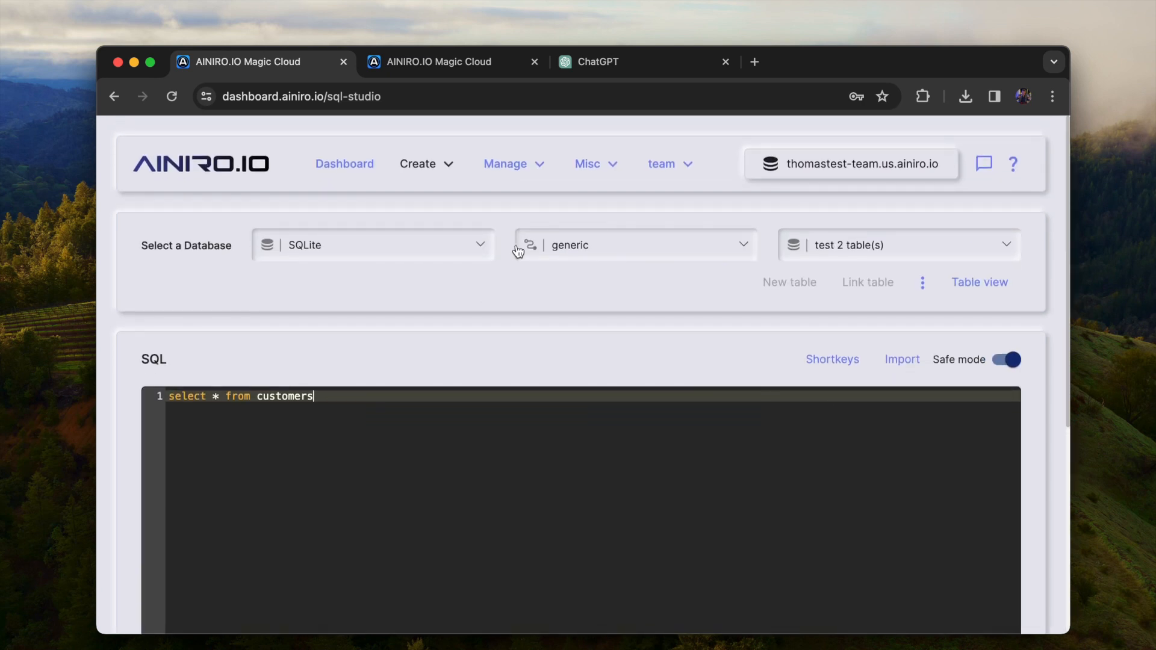
Generate endpoints for both tables of the test database with the auto endpoint generator, keeping the default configuration
{"action": "left_click", "coordinate": [443, 172]}
{"action": "left_click", "coordinate": [441, 244]}
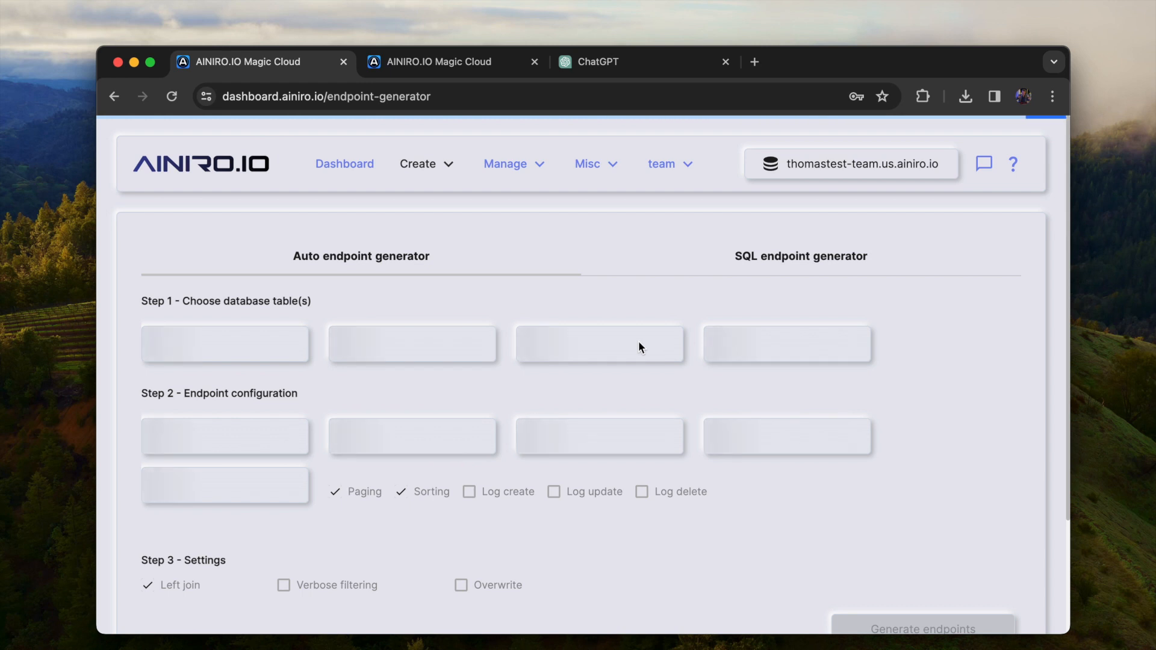
{"action": "left_click", "coordinate": [639, 347]}
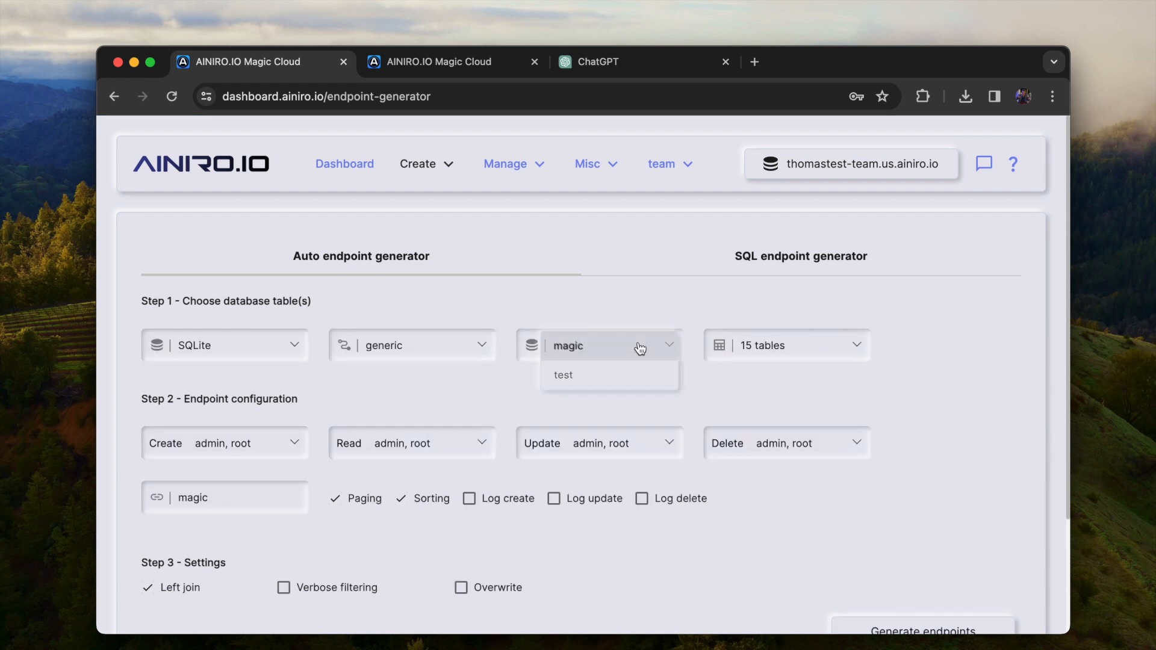
{"action": "left_click", "coordinate": [609, 376]}
{"action": "scroll", "coordinate": [870, 399], "scroll_direction": "down", "scroll_amount": 3}
{"action": "left_click", "coordinate": [923, 487]}
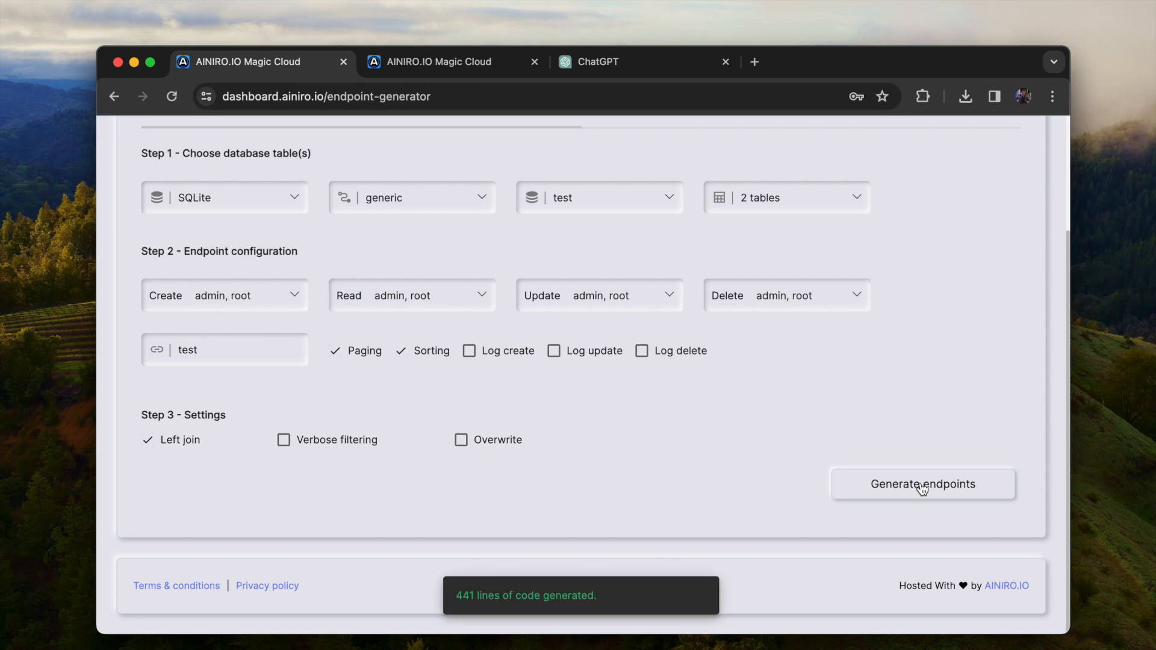
{"action": "scroll", "coordinate": [658, 482], "scroll_direction": "up", "scroll_amount": 5}
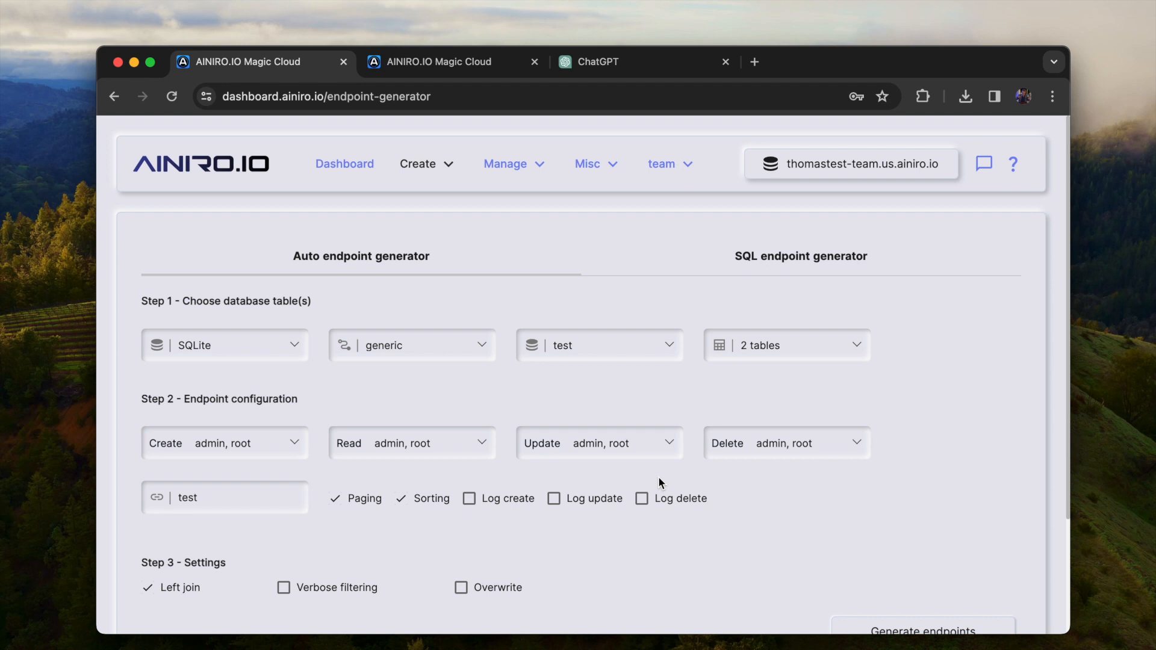
Open Hyper IDE and inspect the generated files customers-count.get.hl and contacts.put.hl in the modules/test folder
{"action": "left_click", "coordinate": [419, 164]}
{"action": "left_click", "coordinate": [420, 281]}
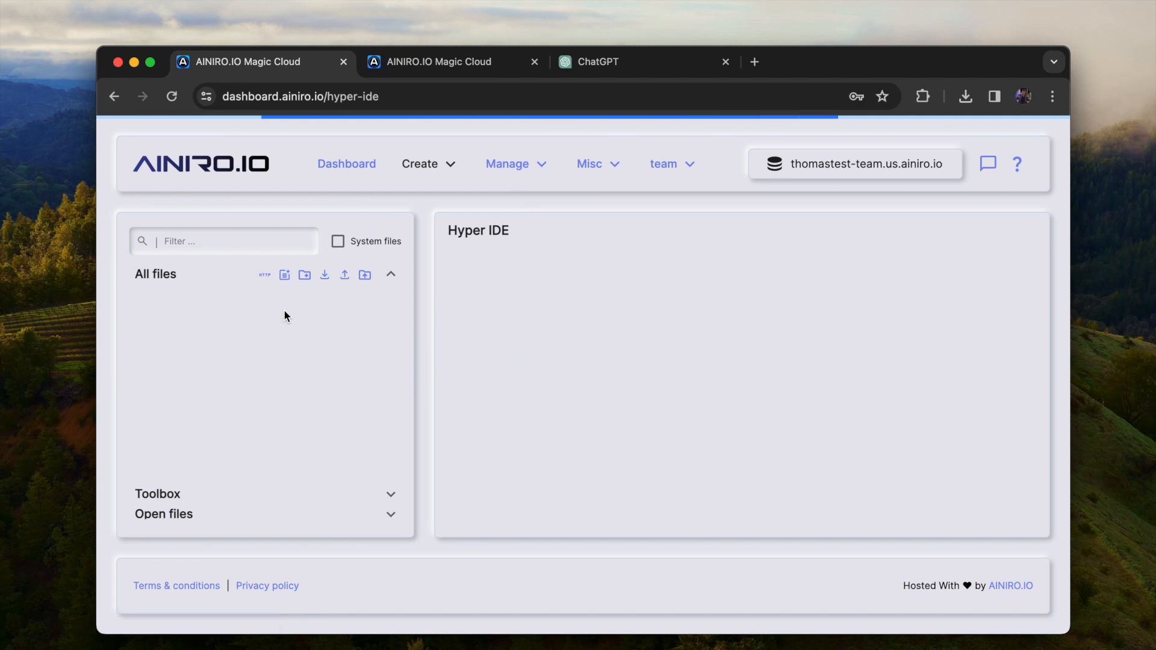
{"action": "left_click", "coordinate": [224, 320]}
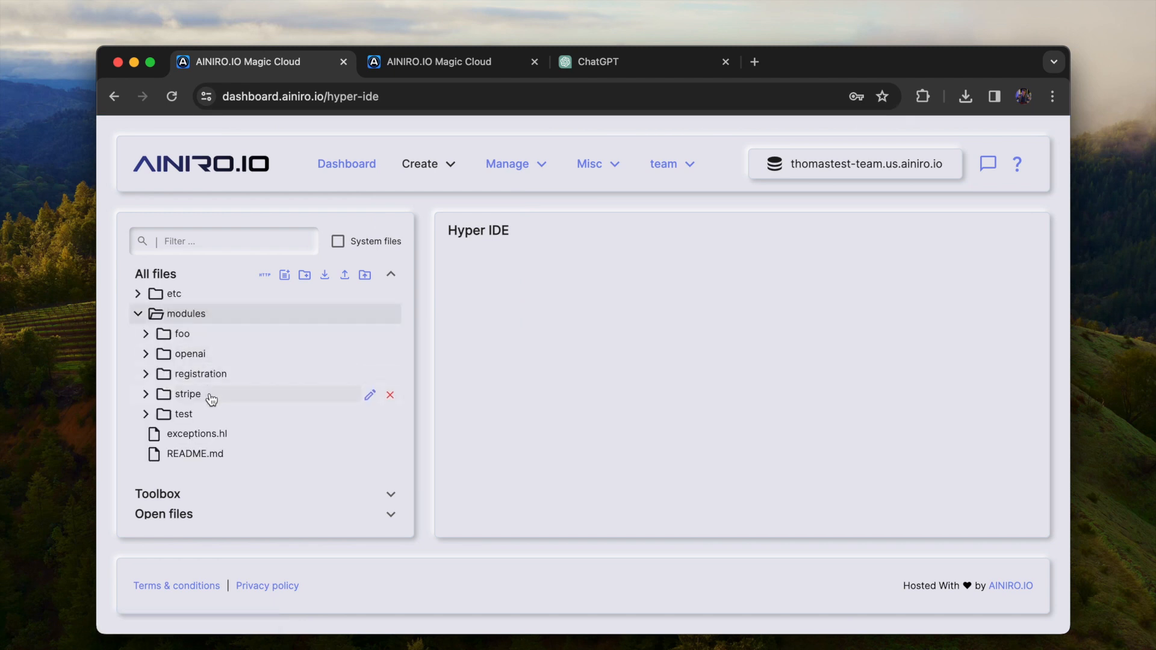
{"action": "left_click", "coordinate": [211, 414]}
{"action": "scroll", "coordinate": [228, 373], "scroll_direction": "down", "scroll_amount": 3}
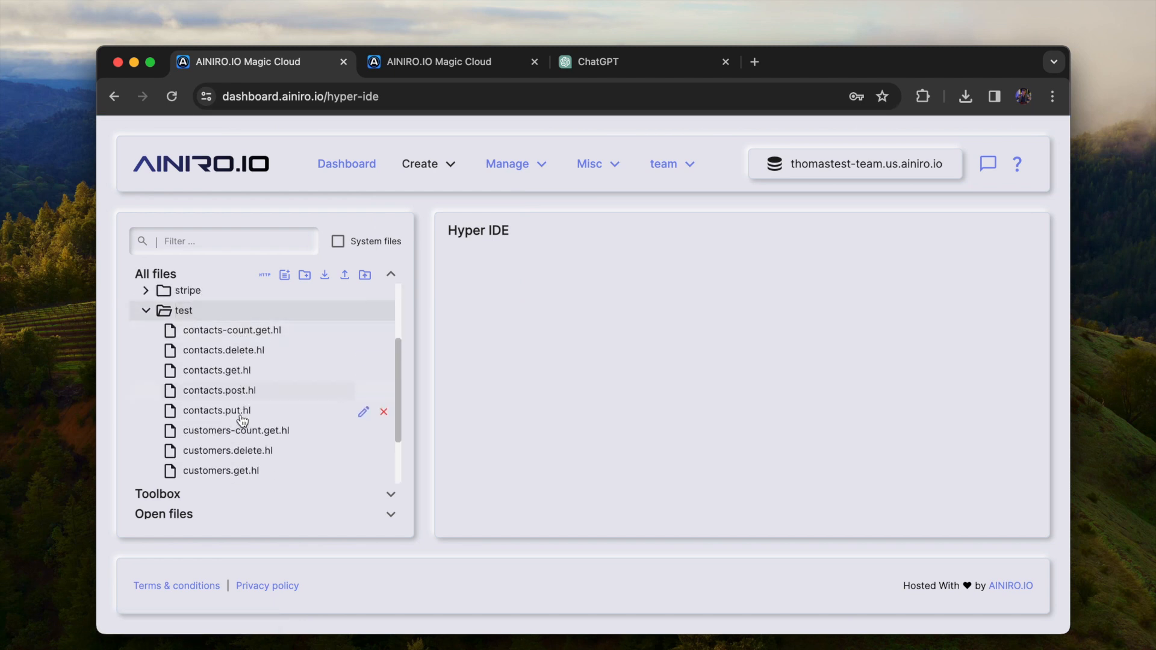
{"action": "scroll", "coordinate": [240, 443], "scroll_direction": "down", "scroll_amount": 2}
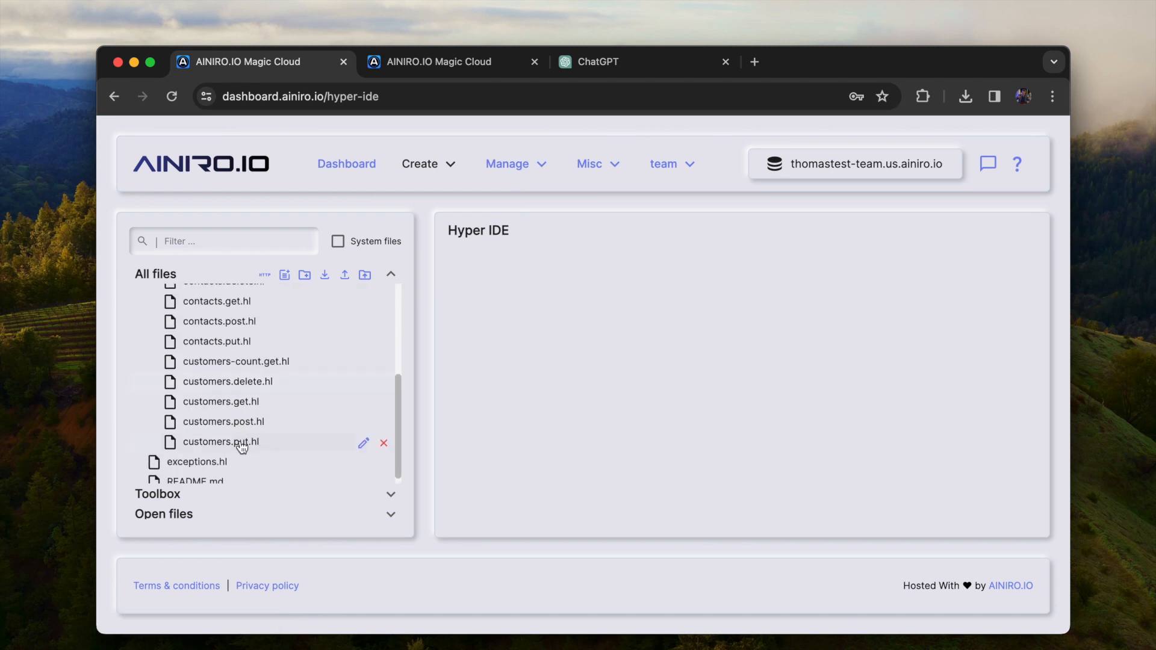
{"action": "left_click", "coordinate": [252, 362]}
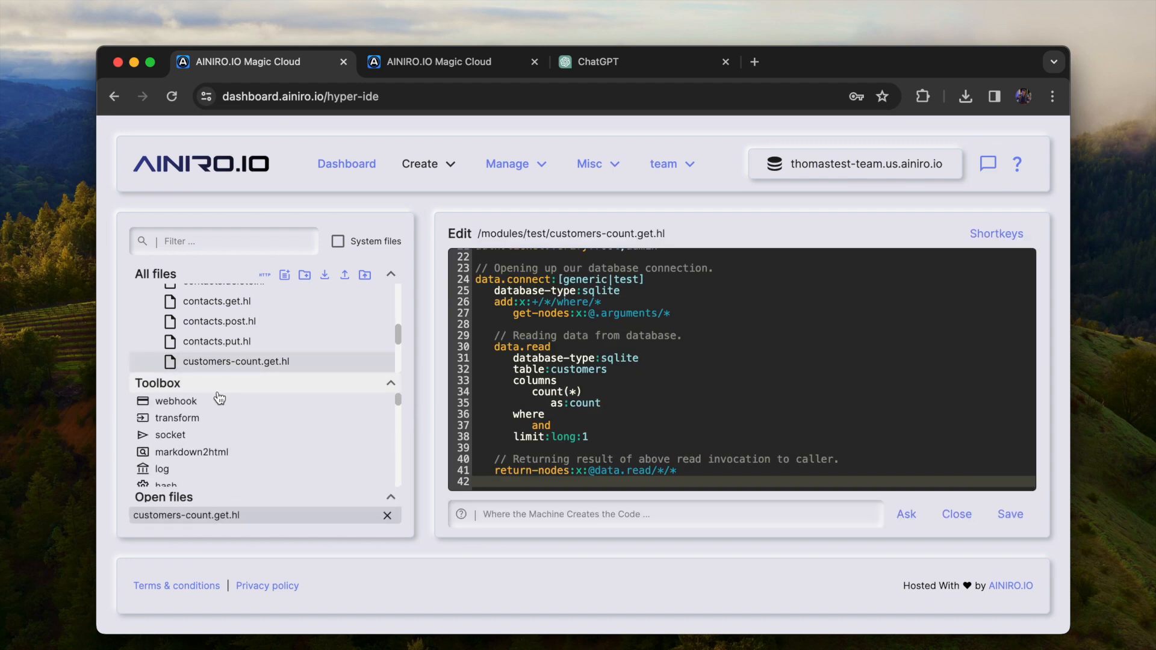
{"action": "left_click", "coordinate": [218, 390]}
{"action": "left_click", "coordinate": [241, 345]}
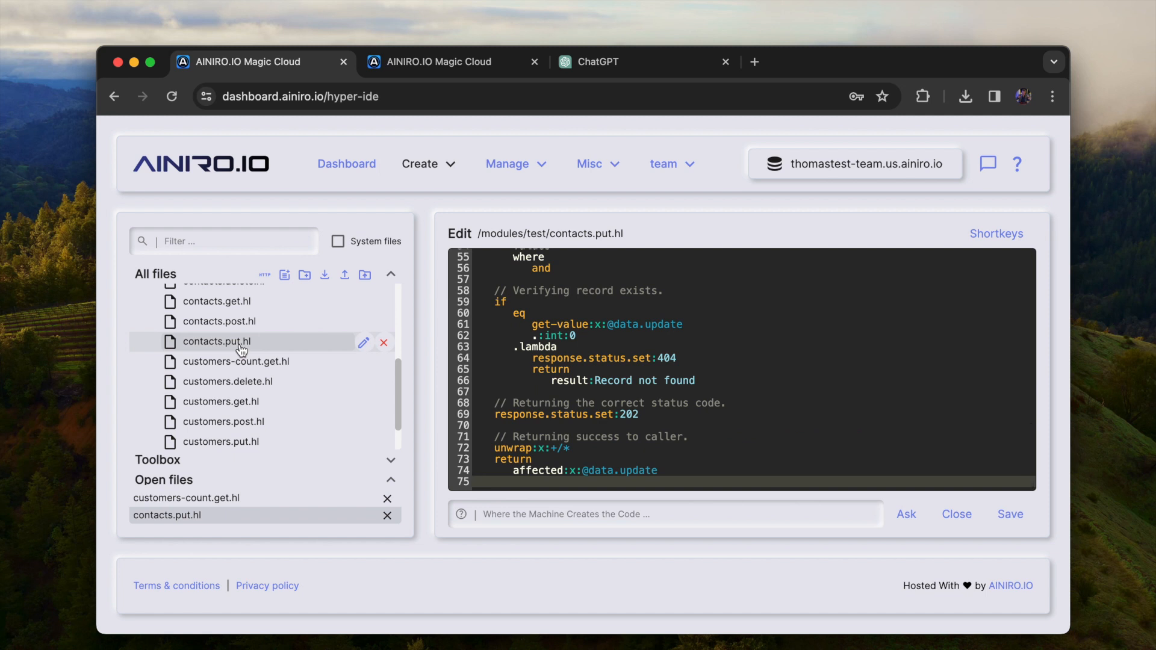
View the list of endpoint modules, and return to Hyper IDE to select the test folder inside modules
{"action": "left_click", "coordinate": [511, 165]}
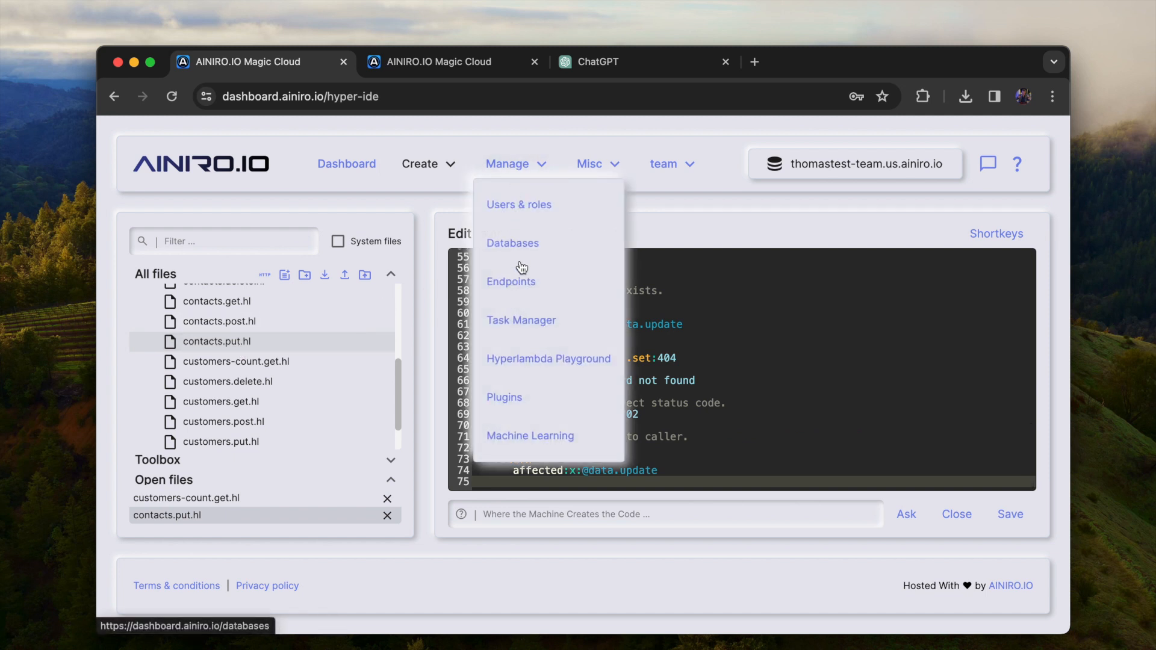
{"action": "left_click", "coordinate": [516, 281]}
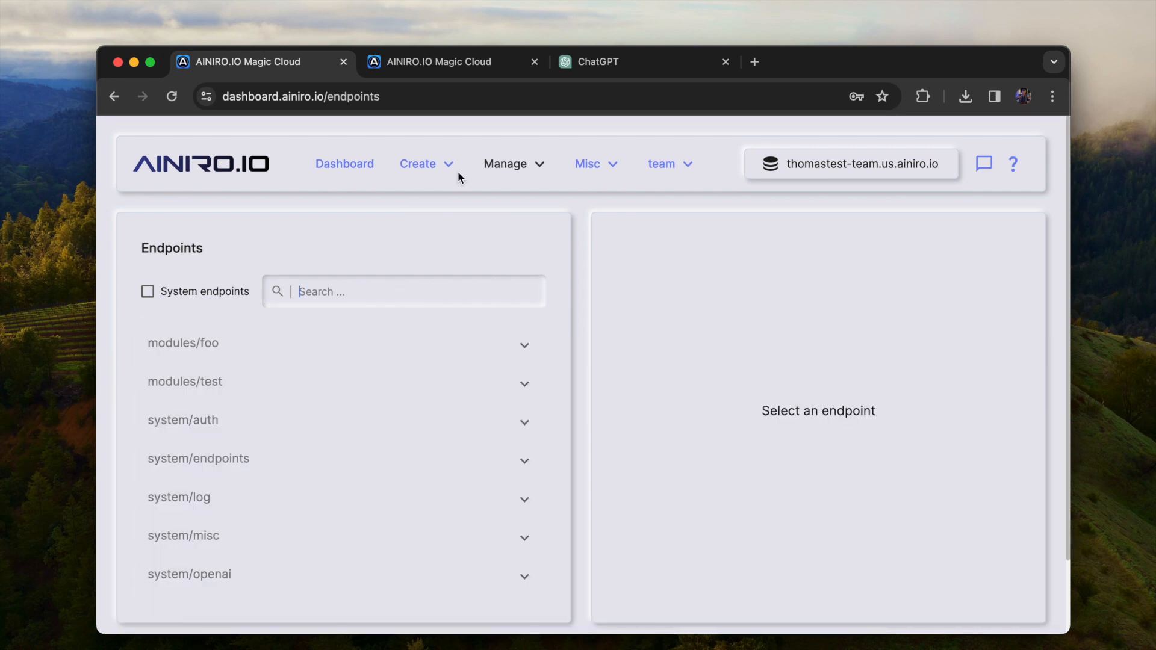
{"action": "left_click", "coordinate": [424, 164]}
{"action": "left_click", "coordinate": [423, 281]}
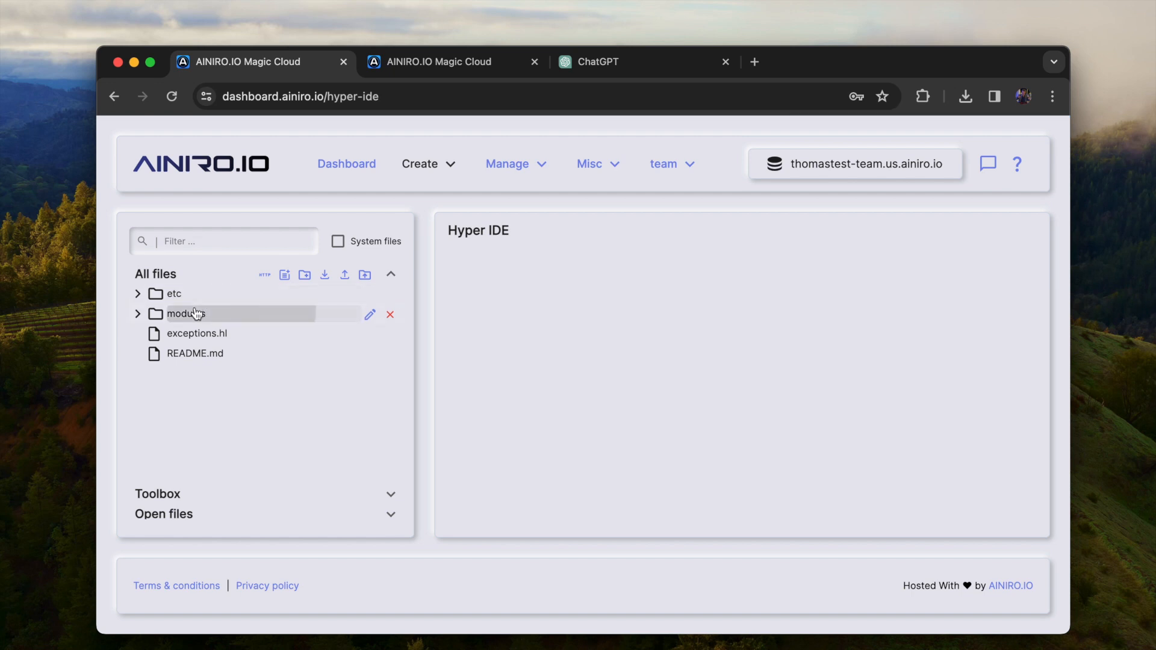
{"action": "left_click", "coordinate": [196, 312]}
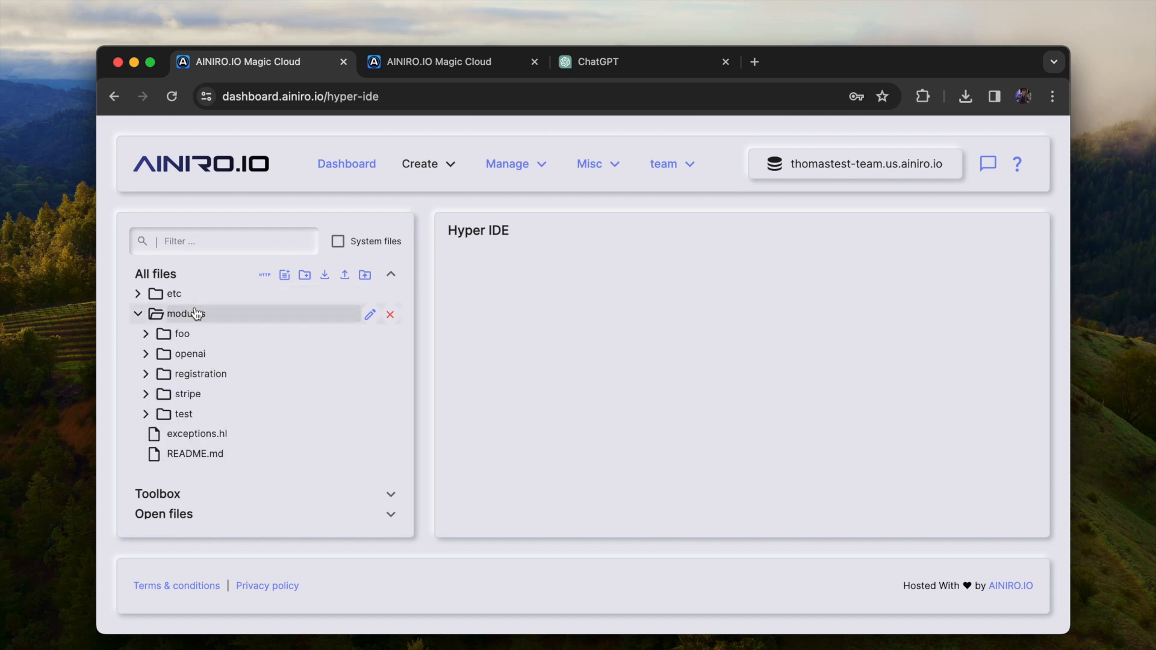
{"action": "left_click", "coordinate": [183, 415]}
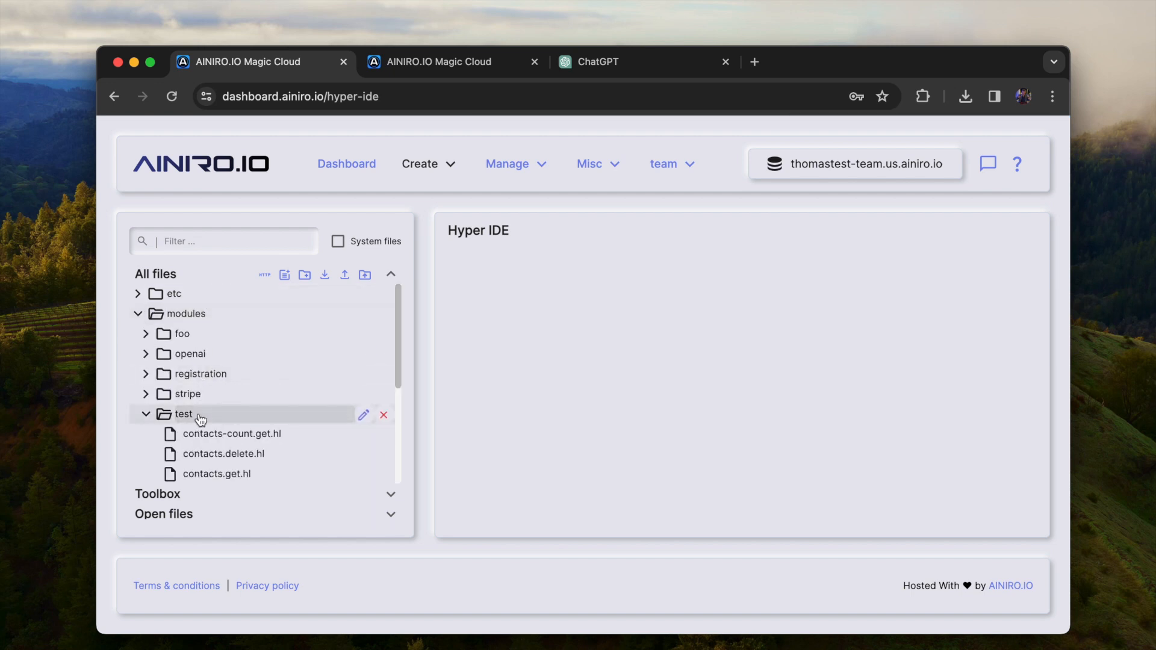
Show the OpenAPI specification for the test folder's endpoints, copy its URL, and switch to the GPT editor in ChatGPT
{"action": "left_click", "coordinate": [266, 276]}
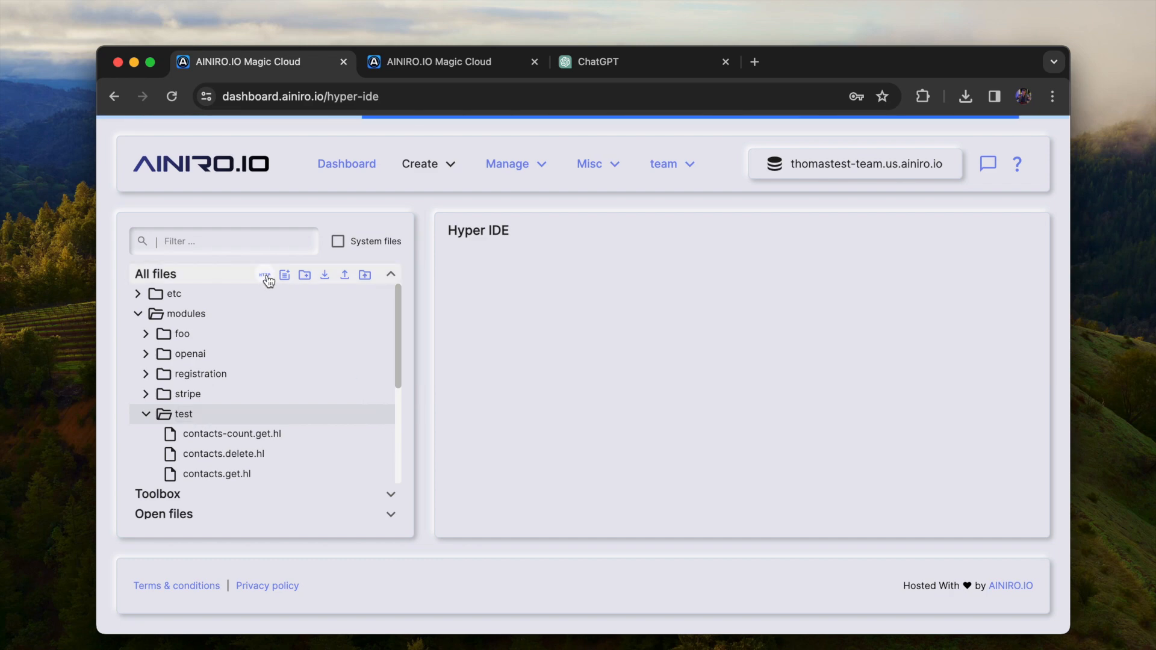
{"action": "scroll", "coordinate": [524, 377], "scroll_direction": "down", "scroll_amount": 20}
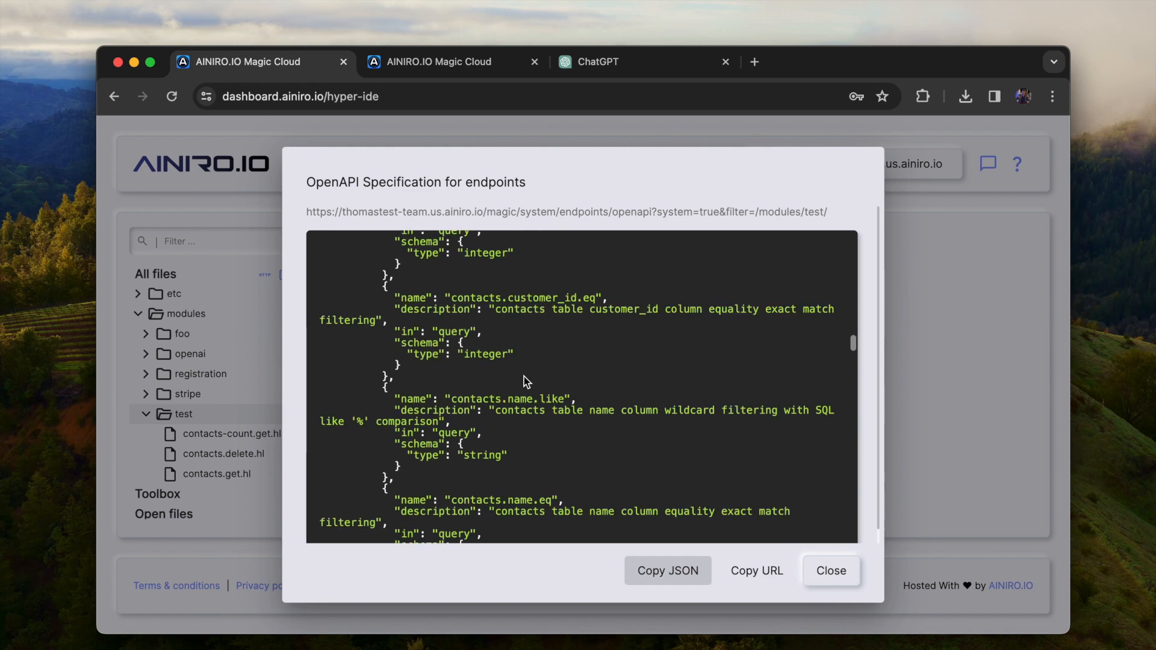
{"action": "left_click", "coordinate": [761, 569]}
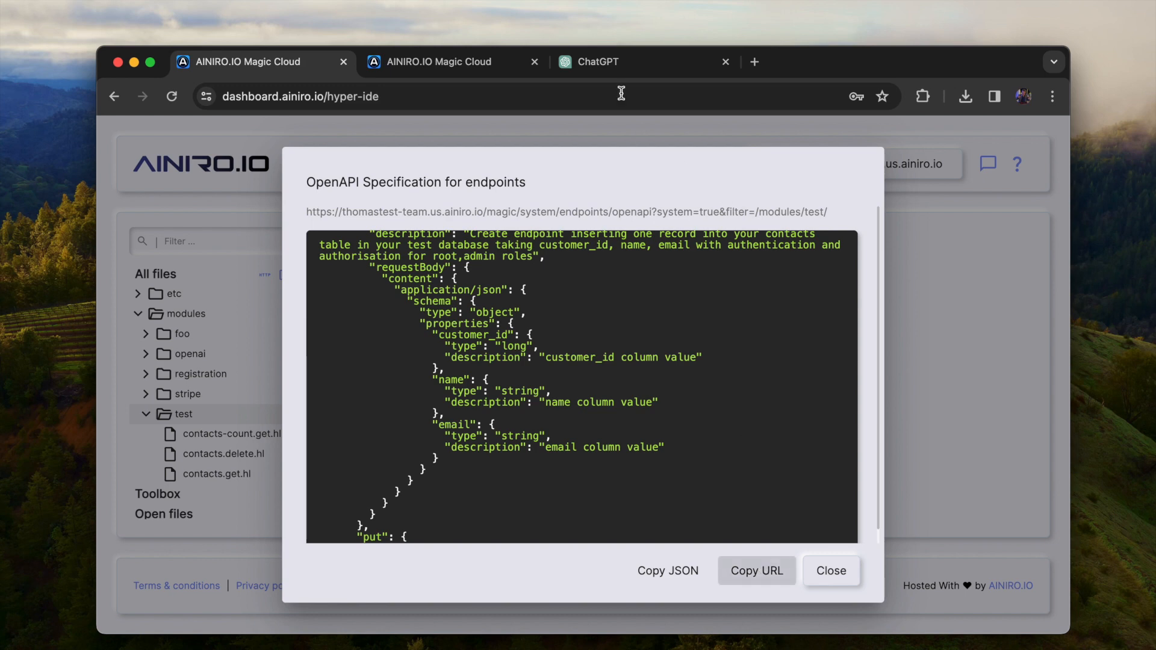
{"action": "left_click", "coordinate": [625, 67]}
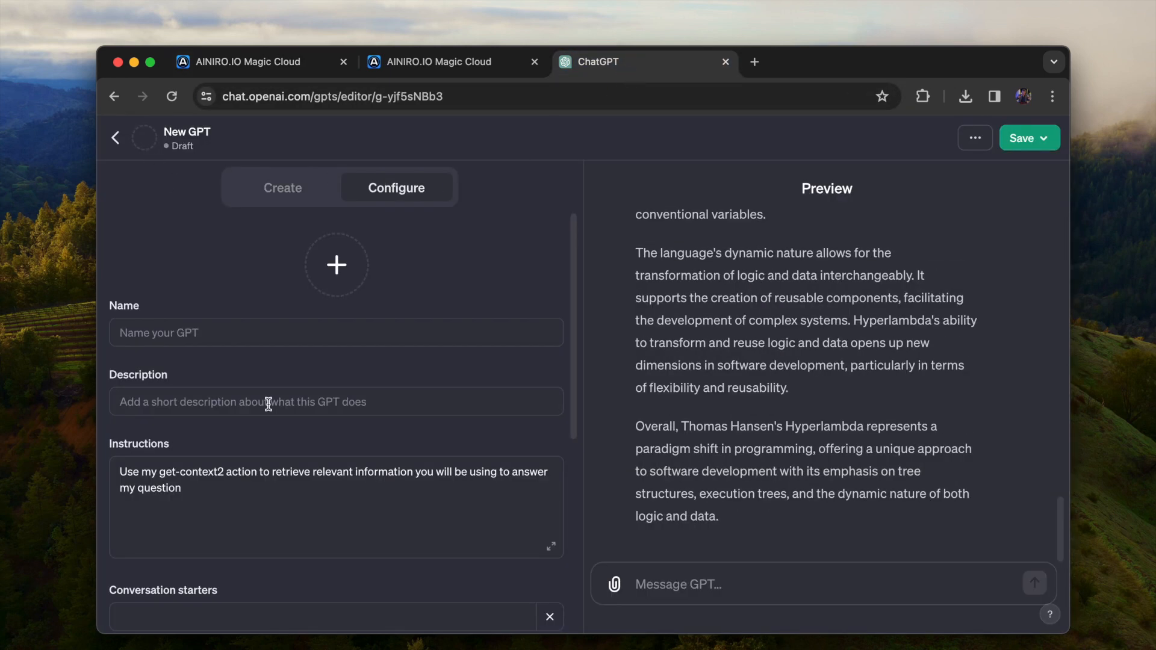
Open the existing thomastest-team.us.ainiro.io action and replace its schema by importing the copied OpenAPI specification URL
{"action": "scroll", "coordinate": [269, 404], "scroll_direction": "down", "scroll_amount": 10}
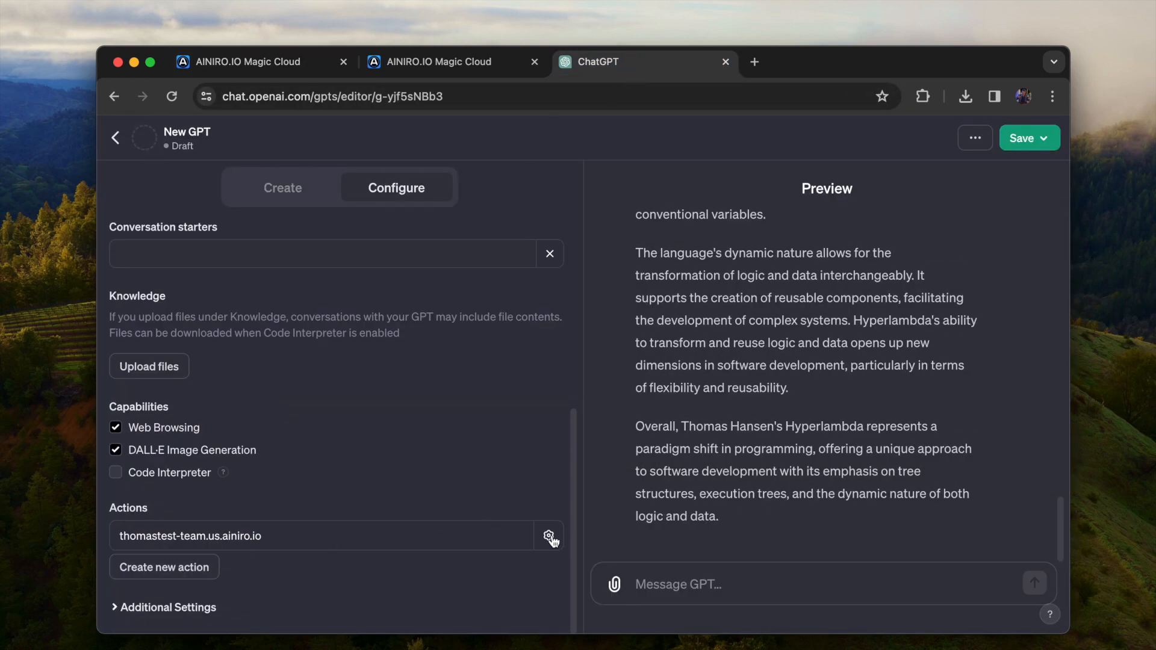
{"action": "left_click", "coordinate": [489, 539]}
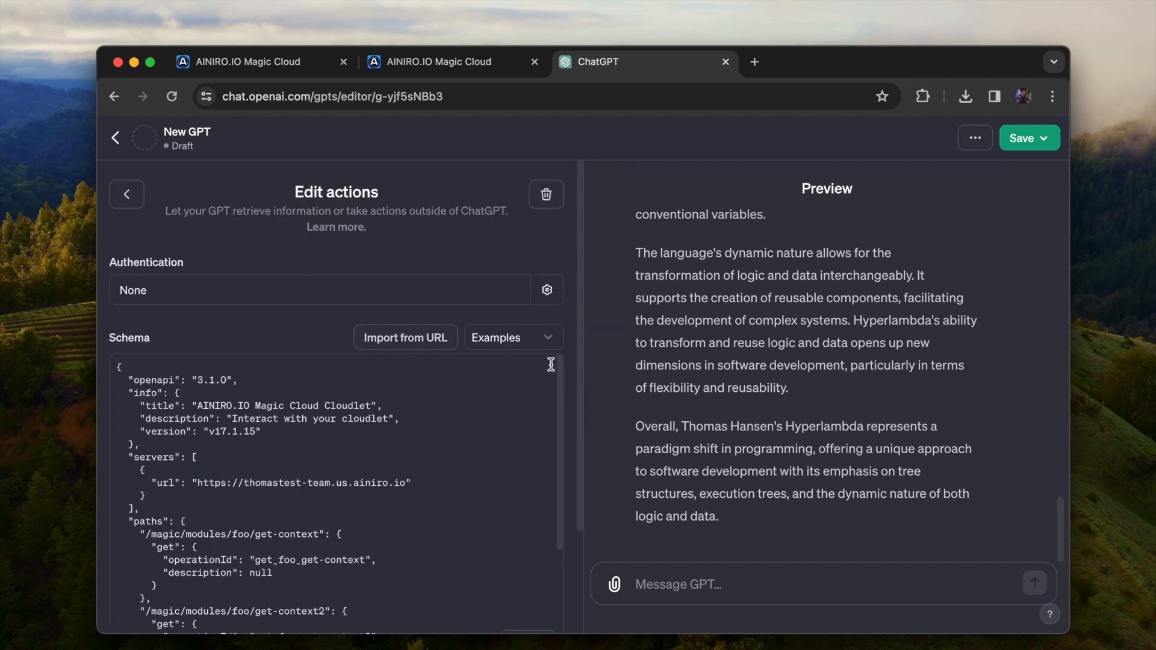
{"action": "left_click", "coordinate": [415, 338]}
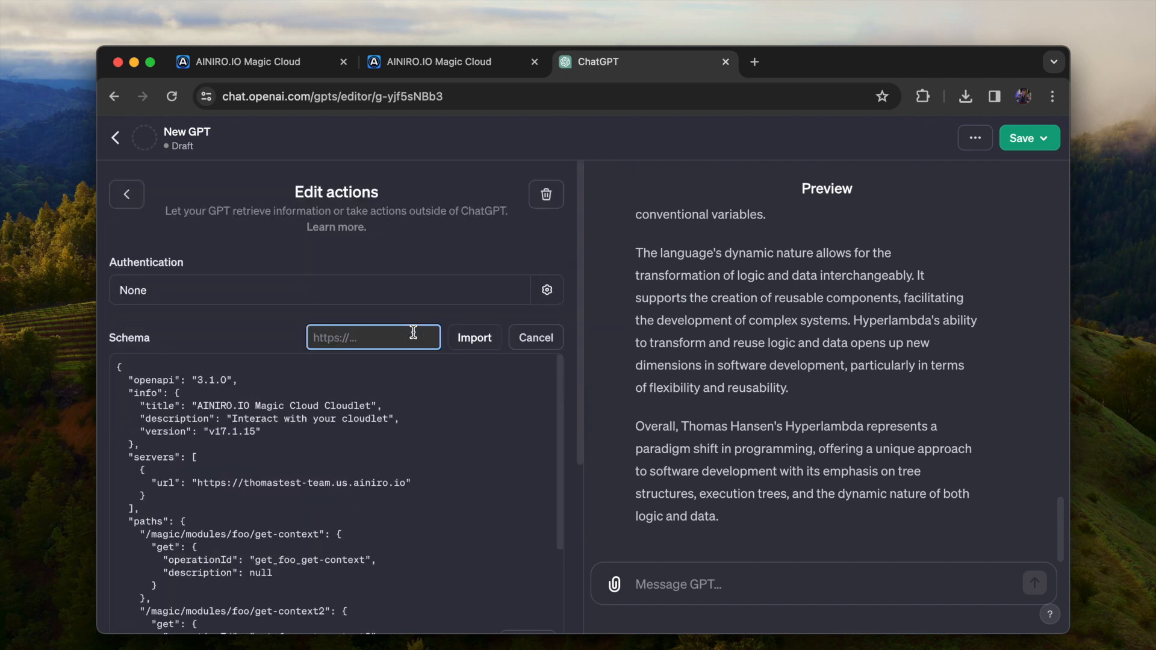
{"action": "key", "text": "super+v"}
{"action": "left_click", "coordinate": [474, 338]}
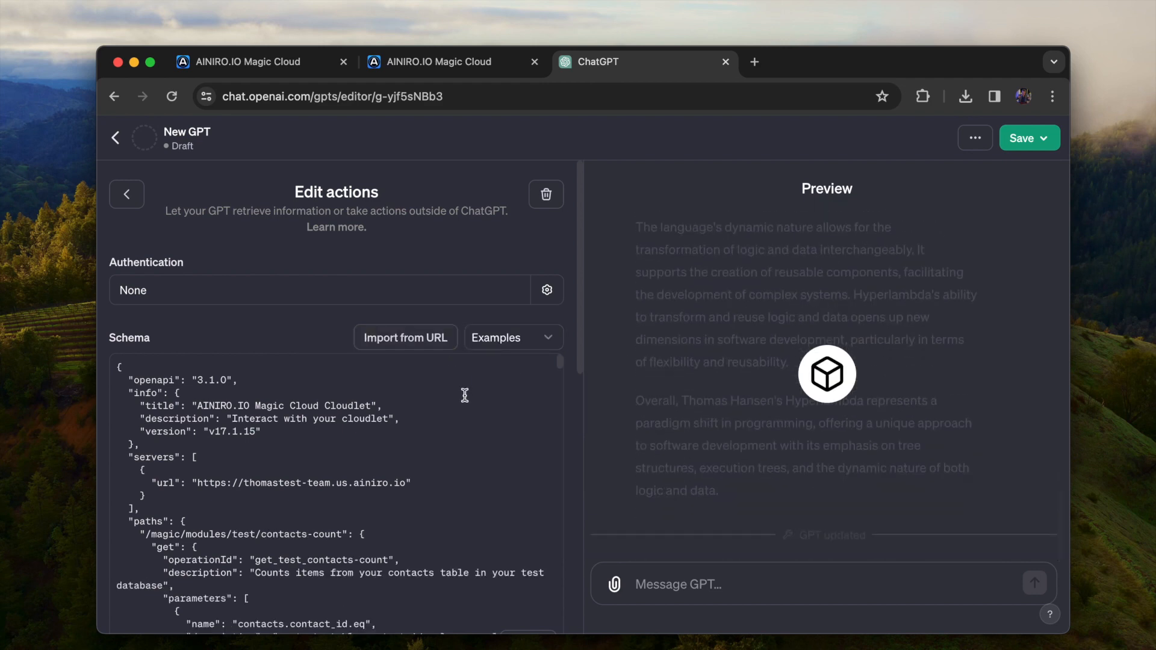
Switch to the Magic Cloud dashboard, generate an access token for the service user with the admin role, and copy it
{"action": "key", "text": "ctrl+shift+Tab"}
{"action": "left_click", "coordinate": [662, 164]}
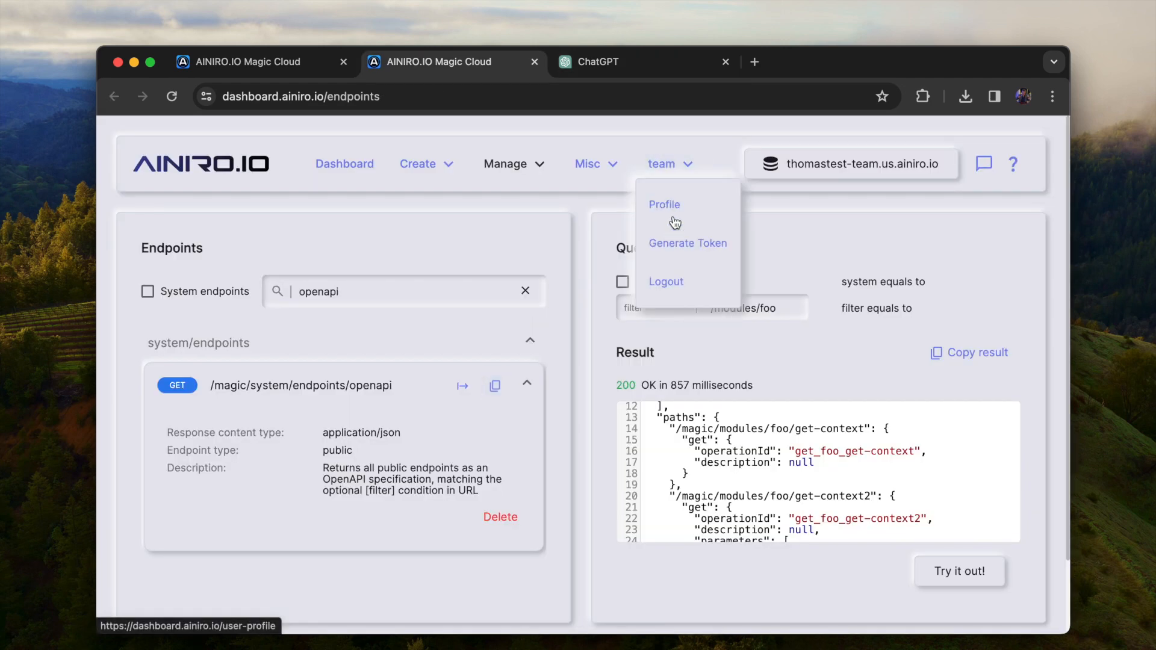
{"action": "left_click", "coordinate": [677, 242]}
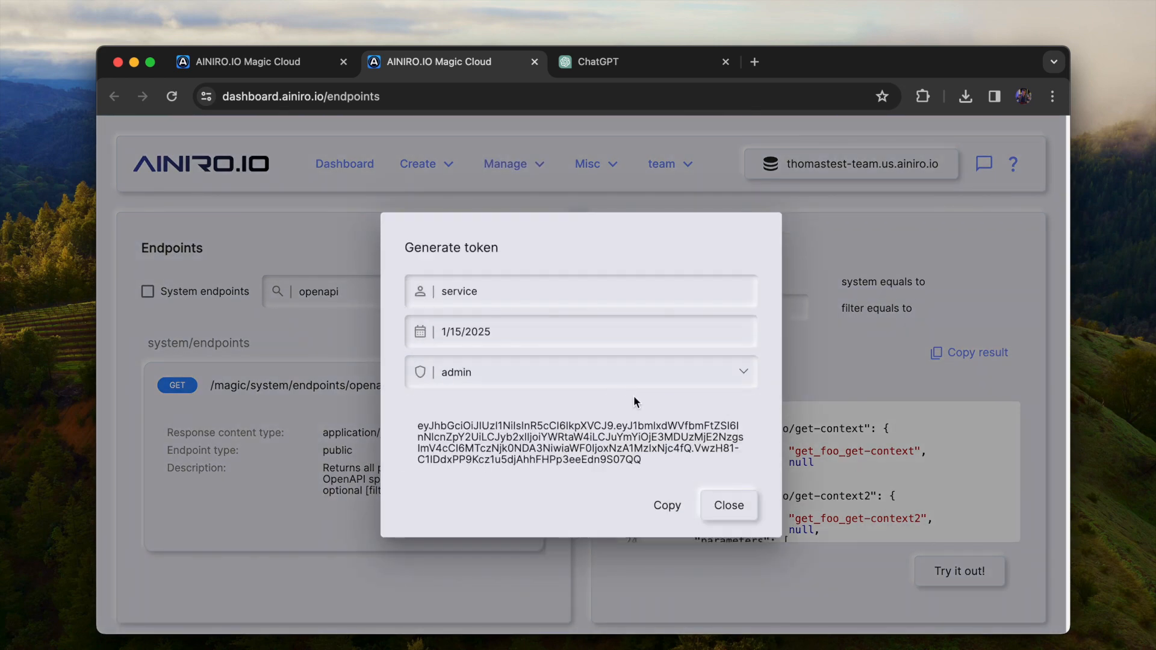
{"action": "left_click", "coordinate": [668, 506]}
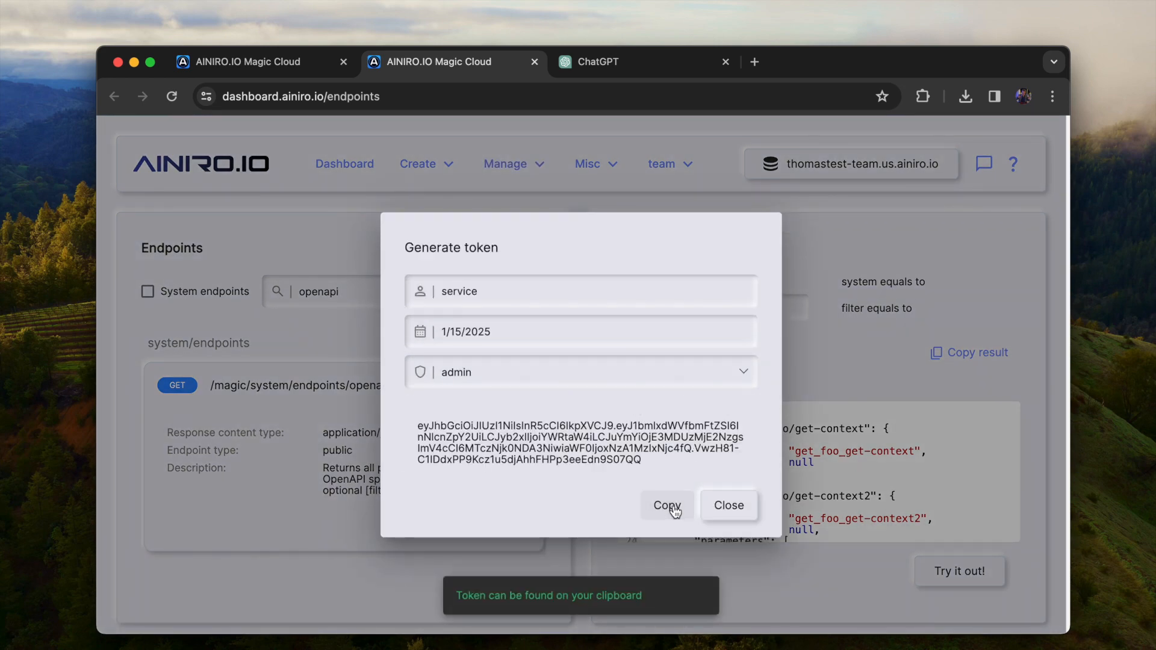
Return to the GPT editor, set the action's authentication to API Key with the copied token, save it, and dismiss the browser's password offer
{"action": "key", "text": "ctrl+Tab"}
{"action": "scroll", "coordinate": [495, 409], "scroll_direction": "down", "scroll_amount": 10}
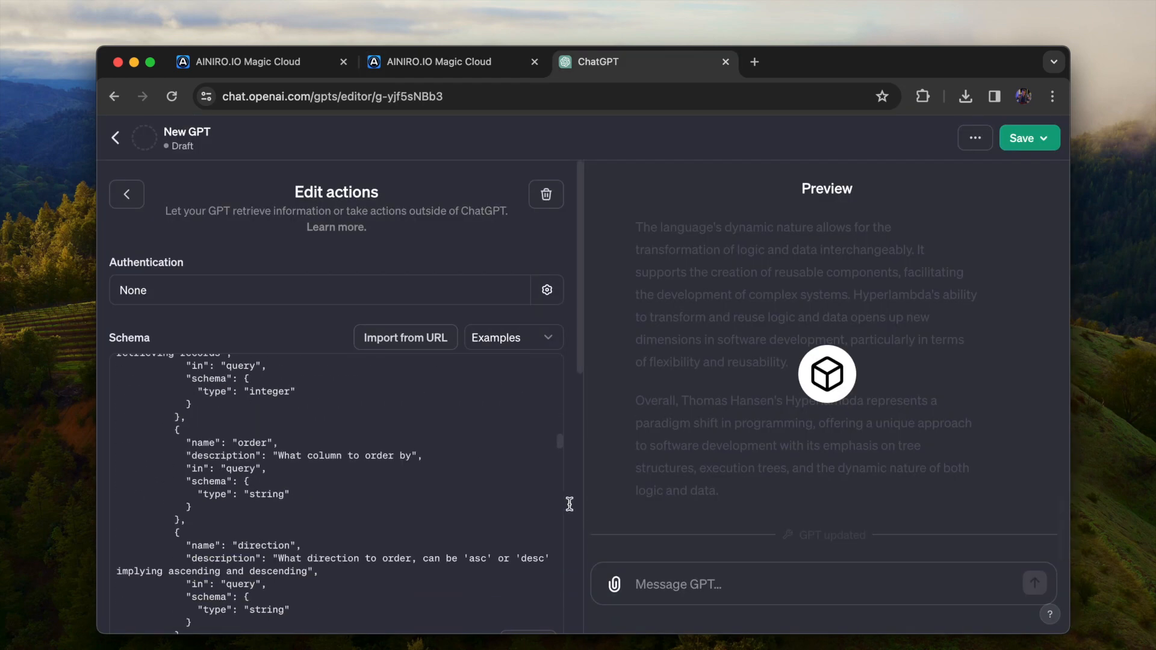
{"action": "scroll", "coordinate": [583, 508], "scroll_direction": "down", "scroll_amount": 10}
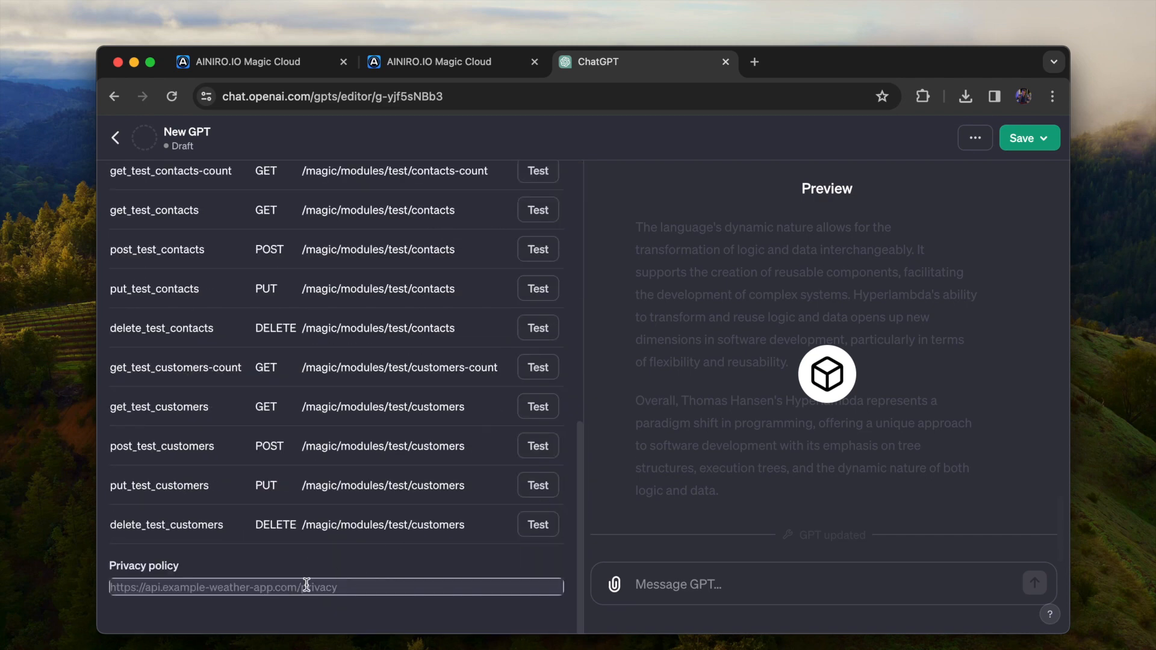
{"action": "scroll", "coordinate": [306, 584], "scroll_direction": "up", "scroll_amount": 15}
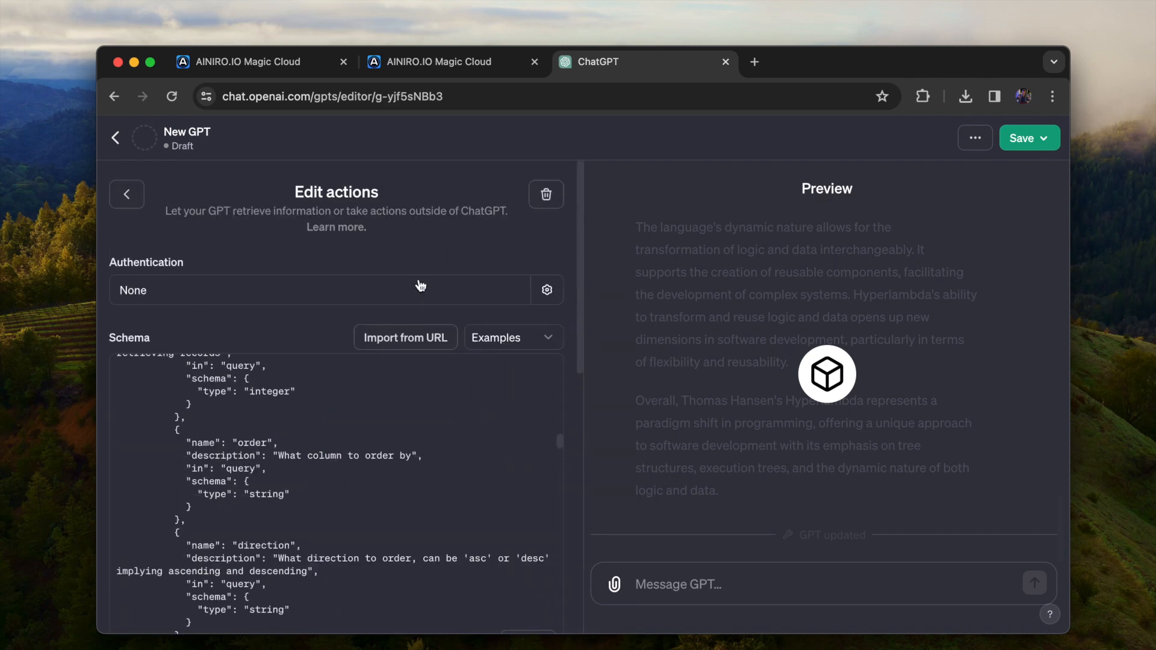
{"action": "left_click", "coordinate": [279, 301]}
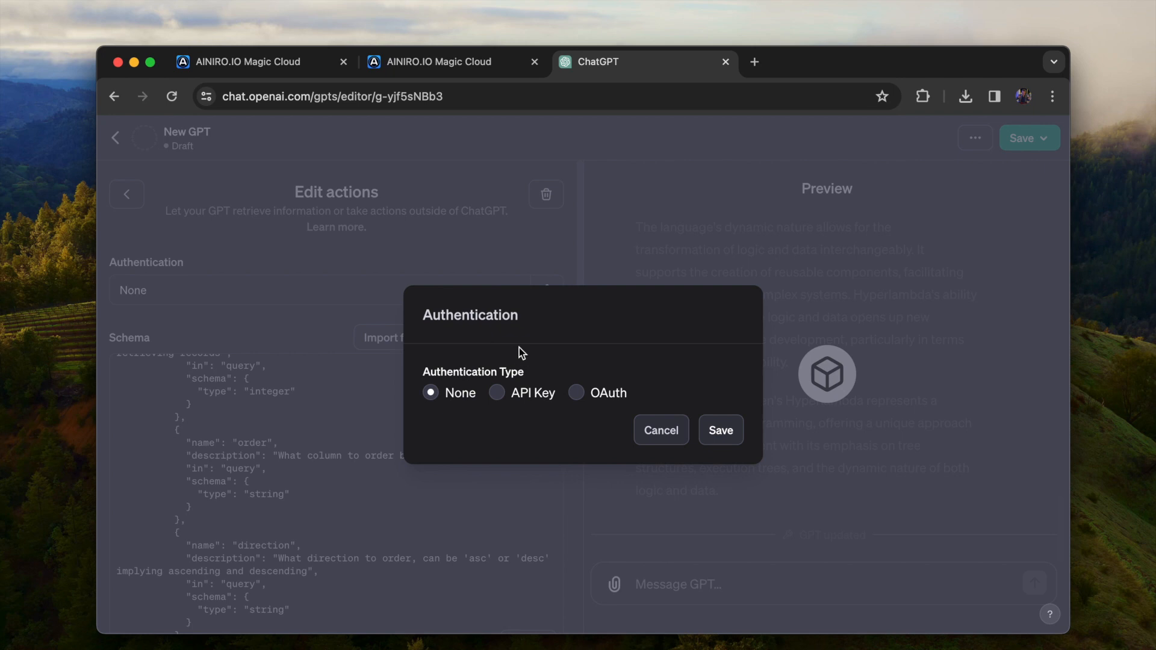
{"action": "left_click", "coordinate": [515, 399]}
{"action": "left_click", "coordinate": [529, 395]}
{"action": "key", "text": "super+v"}
{"action": "left_click", "coordinate": [536, 452]}
{"action": "left_click", "coordinate": [725, 488]}
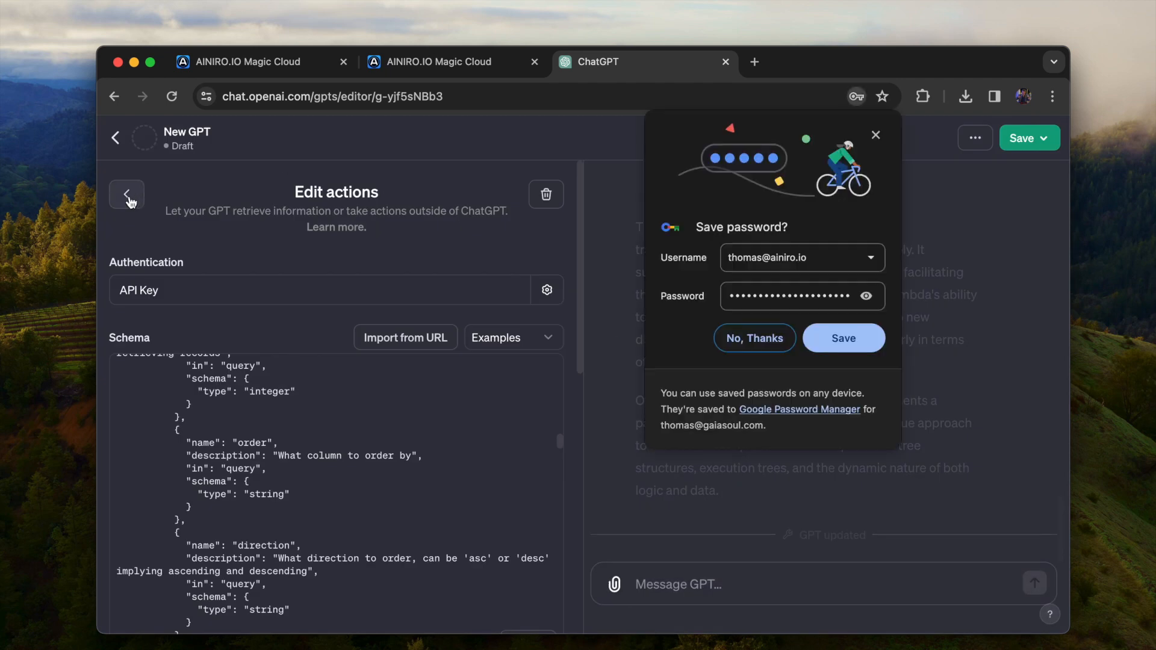
{"action": "left_click", "coordinate": [876, 135]}
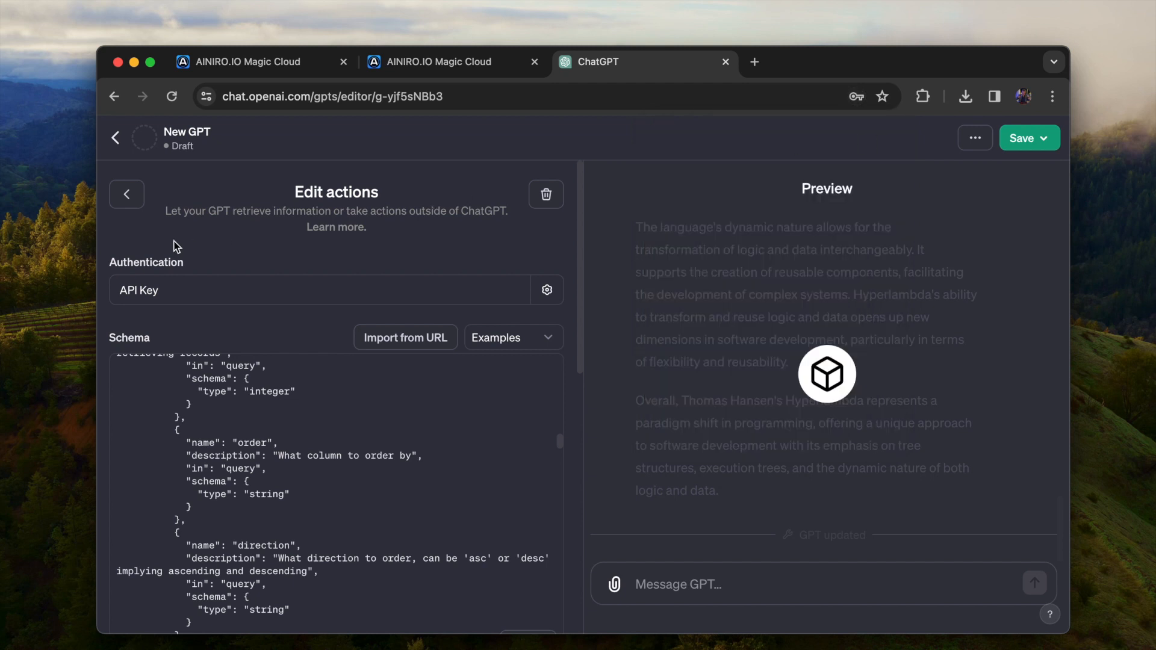
Replace the GPT's instructions with "If I ask you to perform some sort of CRUD operation then assume I want you to use my test action"
{"action": "left_click", "coordinate": [124, 194]}
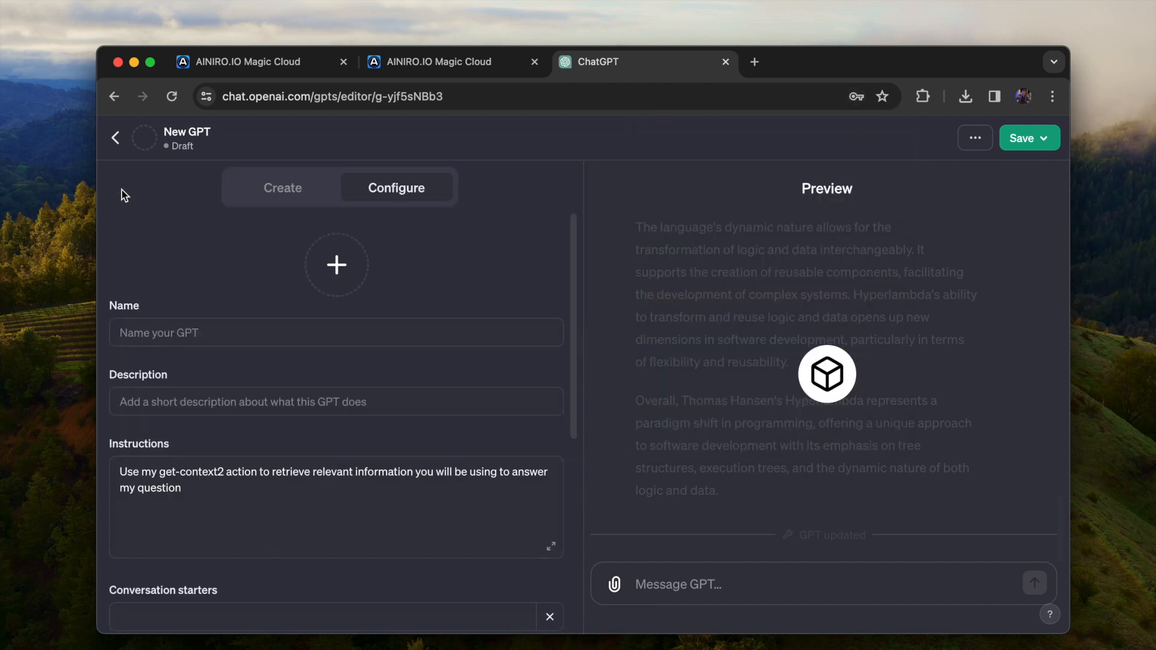
{"action": "left_click", "coordinate": [374, 504]}
{"action": "key", "text": "super+a"}
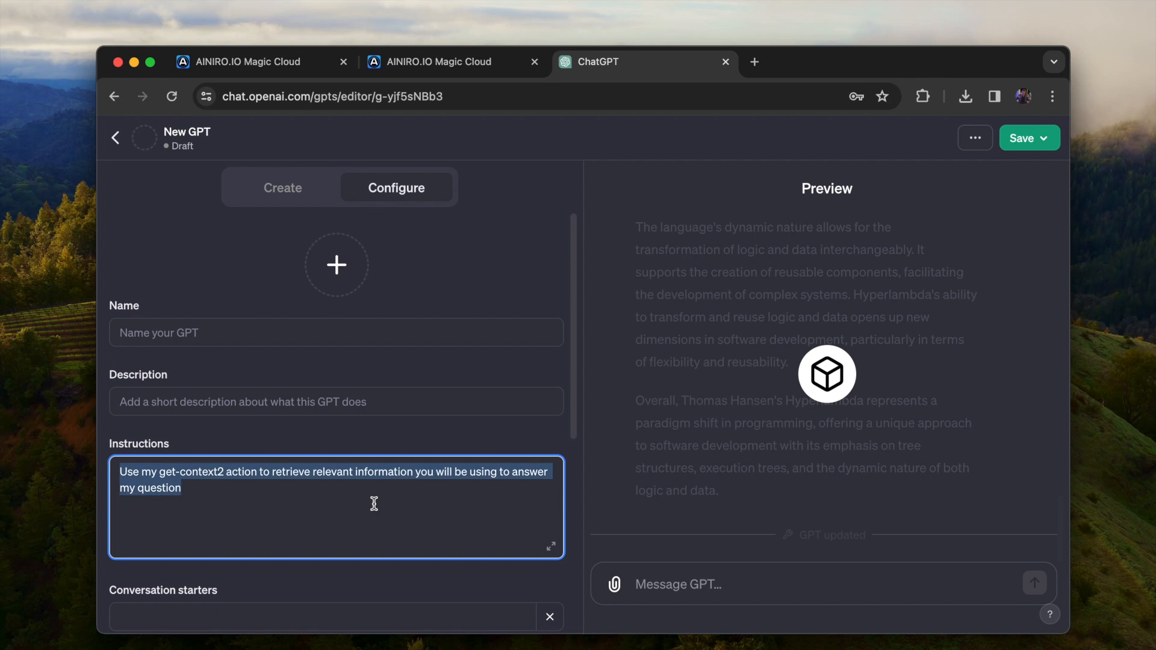
{"action": "type", "text": "Use m"}
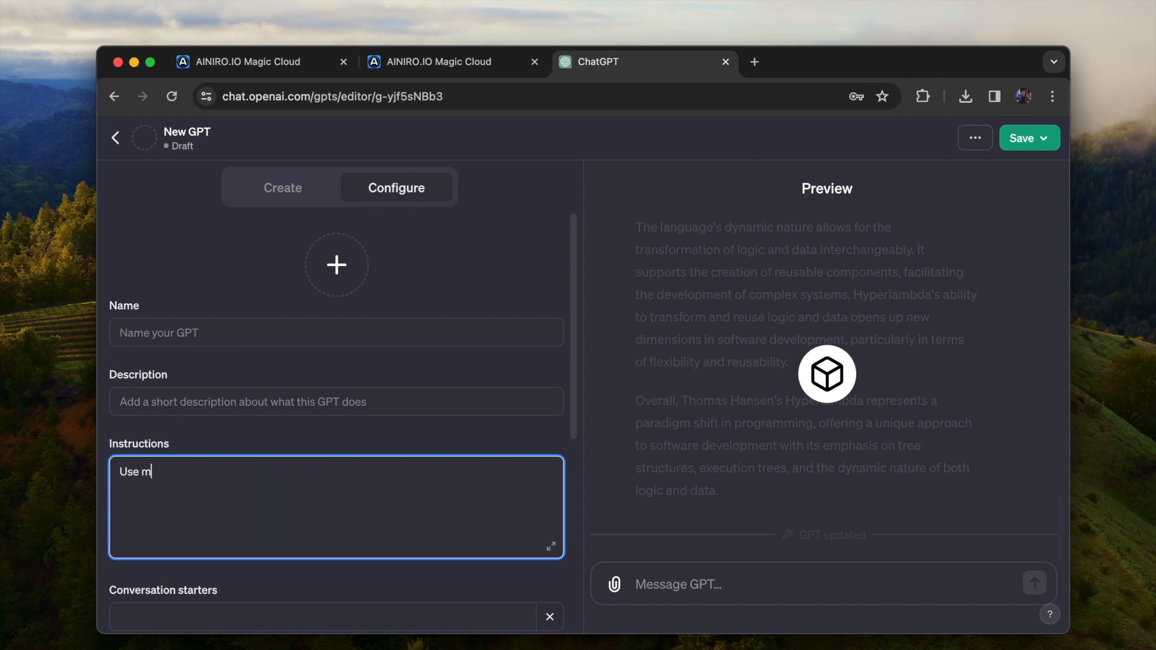
{"action": "type", "text": "y action"}
{"action": "key", "text": "super+a"}
{"action": "type", "text": "If"}
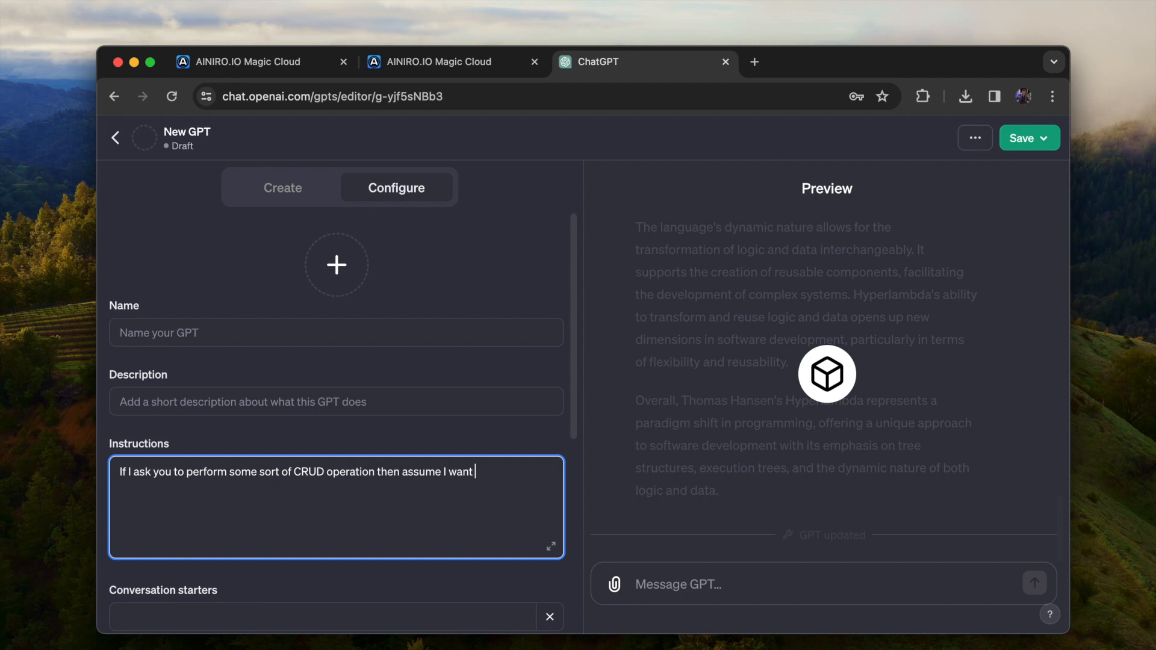
{"action": "type", "text": "my test action"}
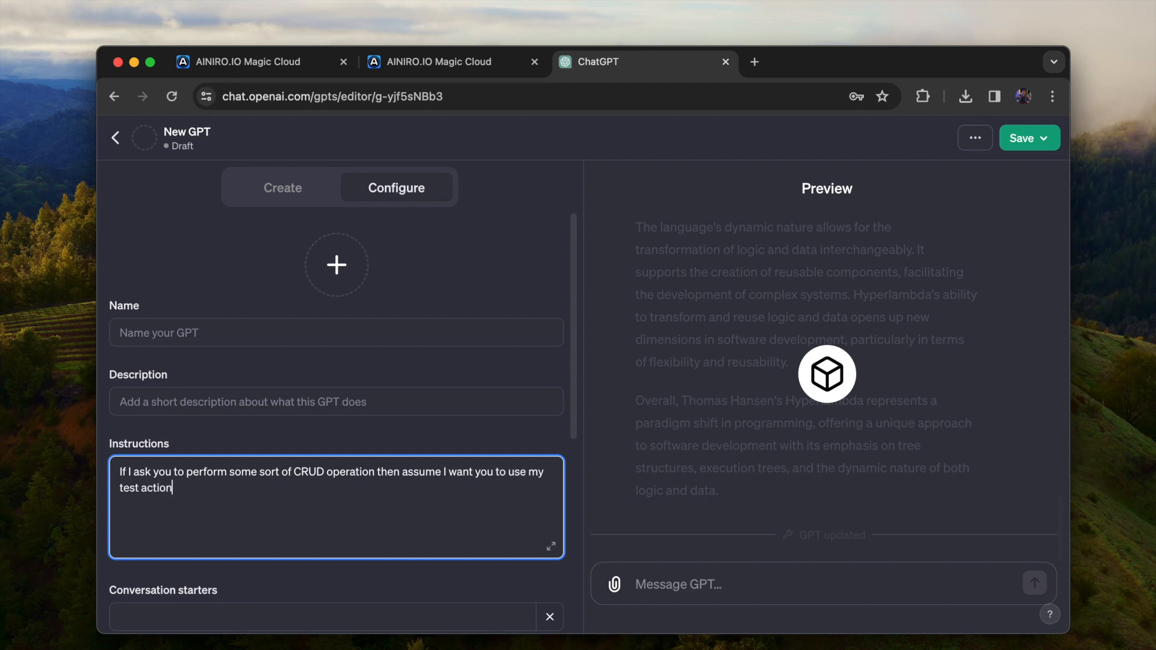
Test the GPT in the preview by sending the message "Count how many companies are in my data"
{"action": "left_click", "coordinate": [795, 579]}
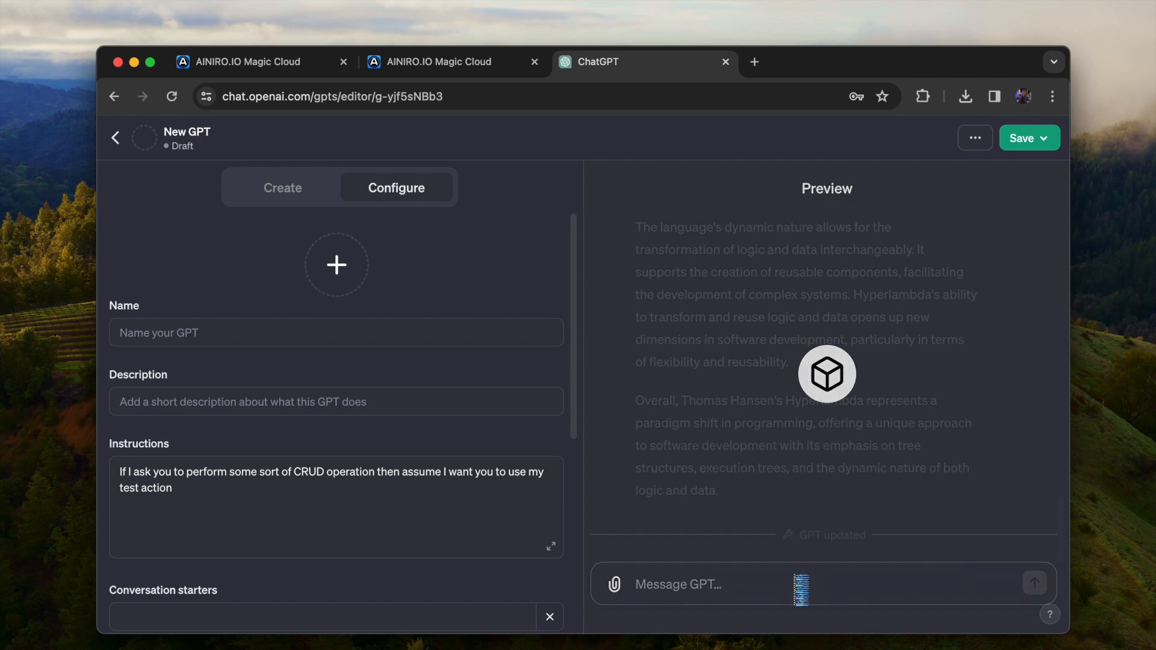
{"action": "type", "text": "Count how"}
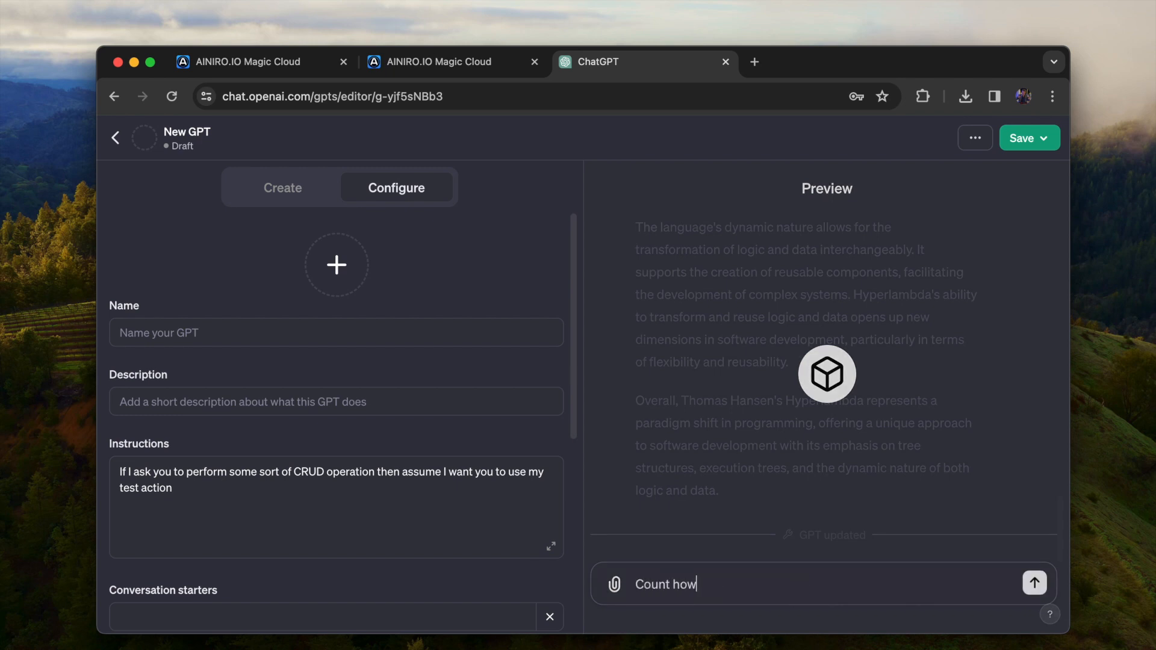
{"action": "type", "text": " many companies are in my data"}
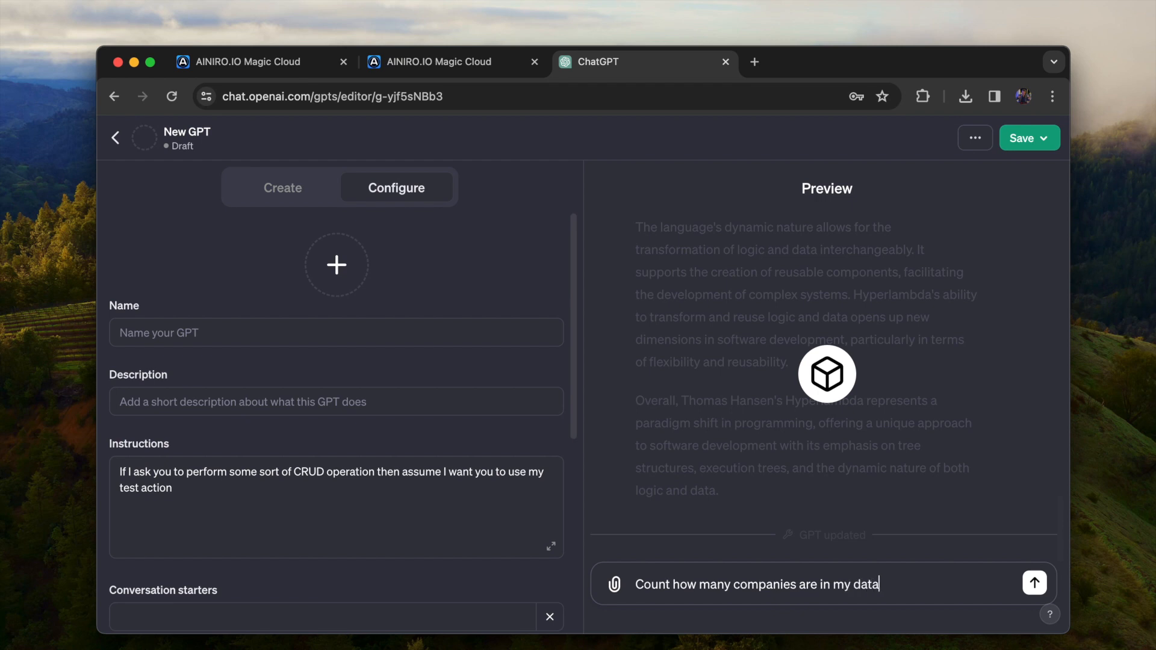
{"action": "key", "text": "Return"}
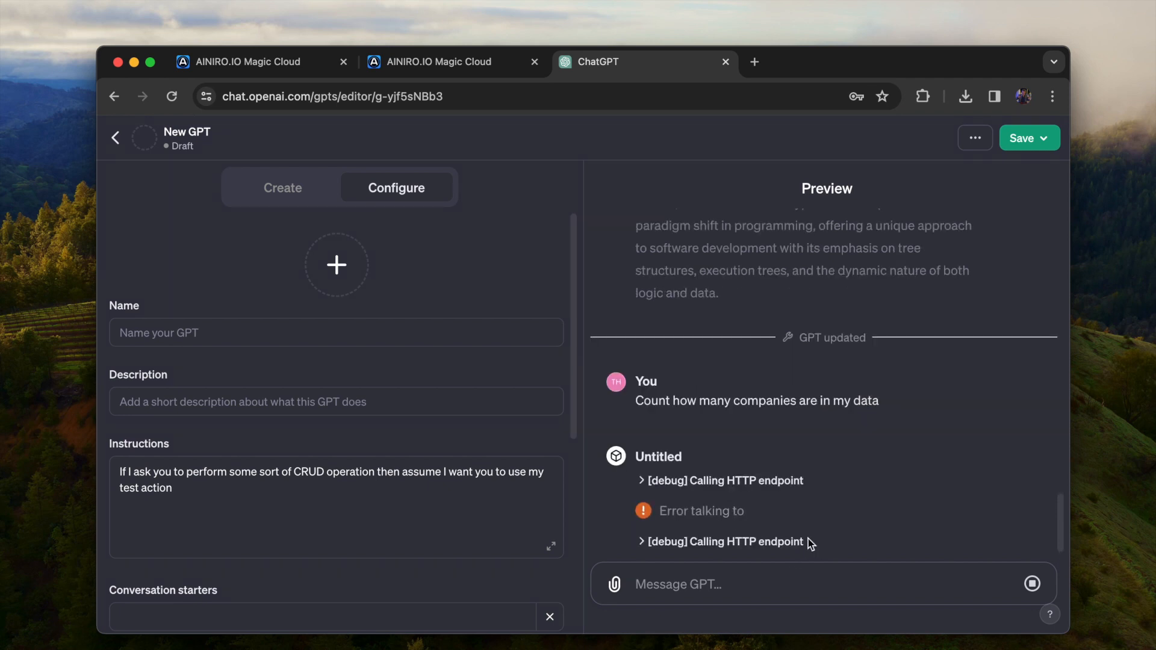
{"action": "left_click", "coordinate": [662, 506]}
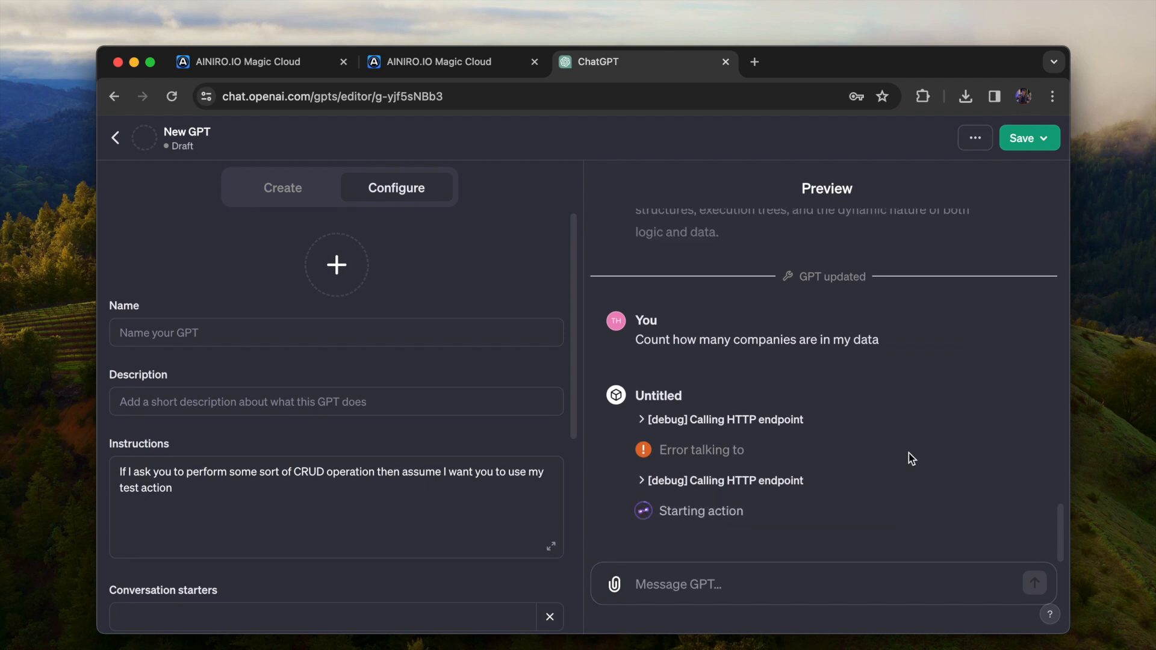
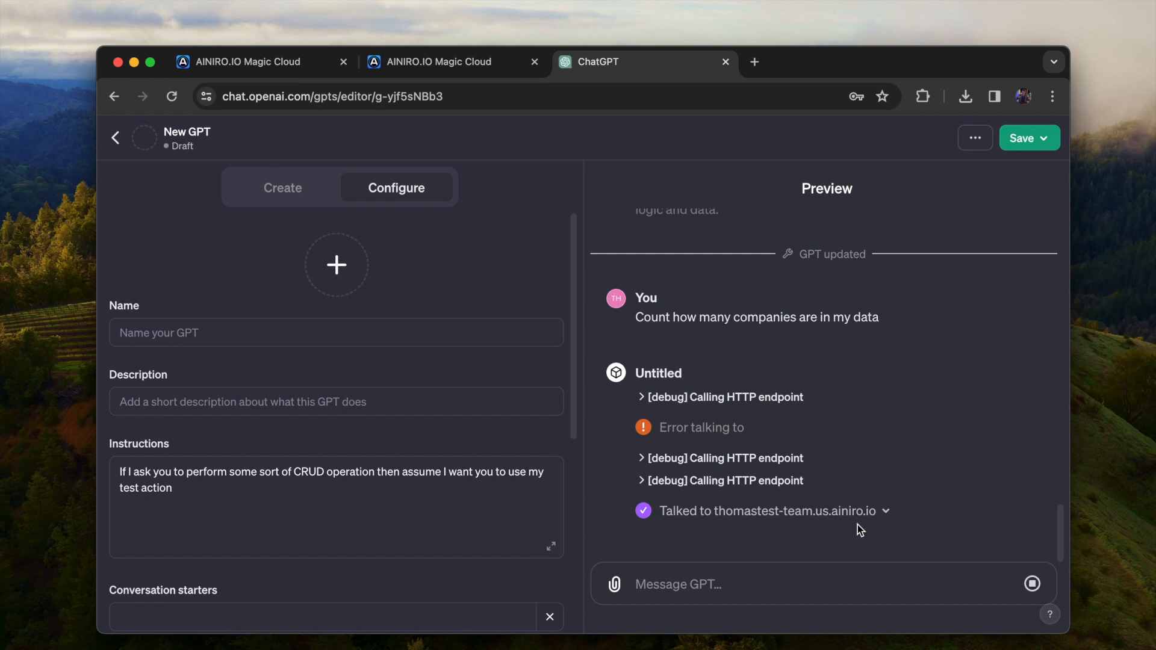
Expand the debug details of the endpoint call and try to send the message "list all my customers" in the preview
{"action": "left_click", "coordinate": [923, 456]}
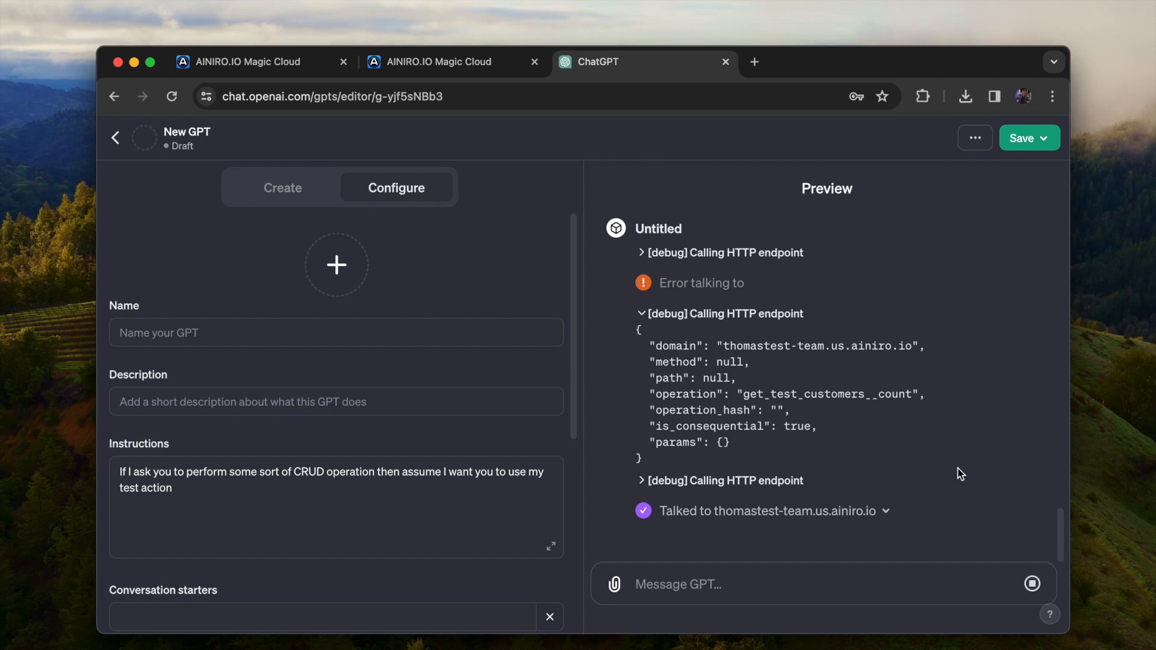
{"action": "left_click", "coordinate": [713, 584]}
{"action": "type", "text": "list all my customers"}
{"action": "key", "text": "shift+Return"}
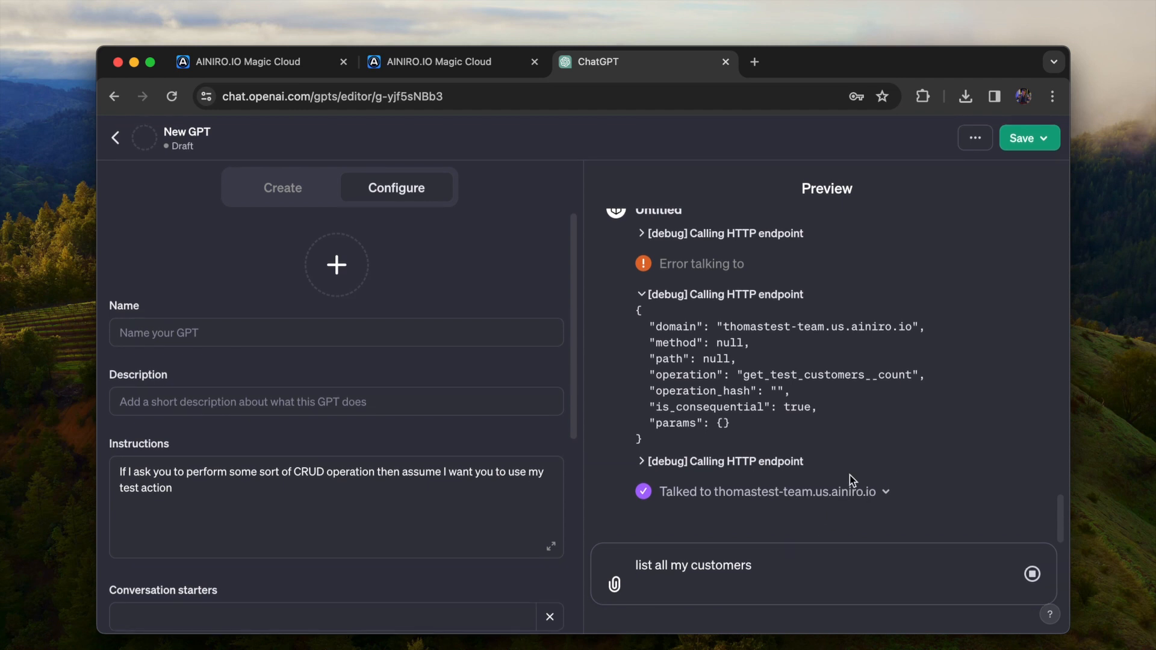
Regenerate the preview's failed answer to the company count question and let the GPT call thomastest-team.us.ainiro.io
{"action": "left_click", "coordinate": [335, 493]}
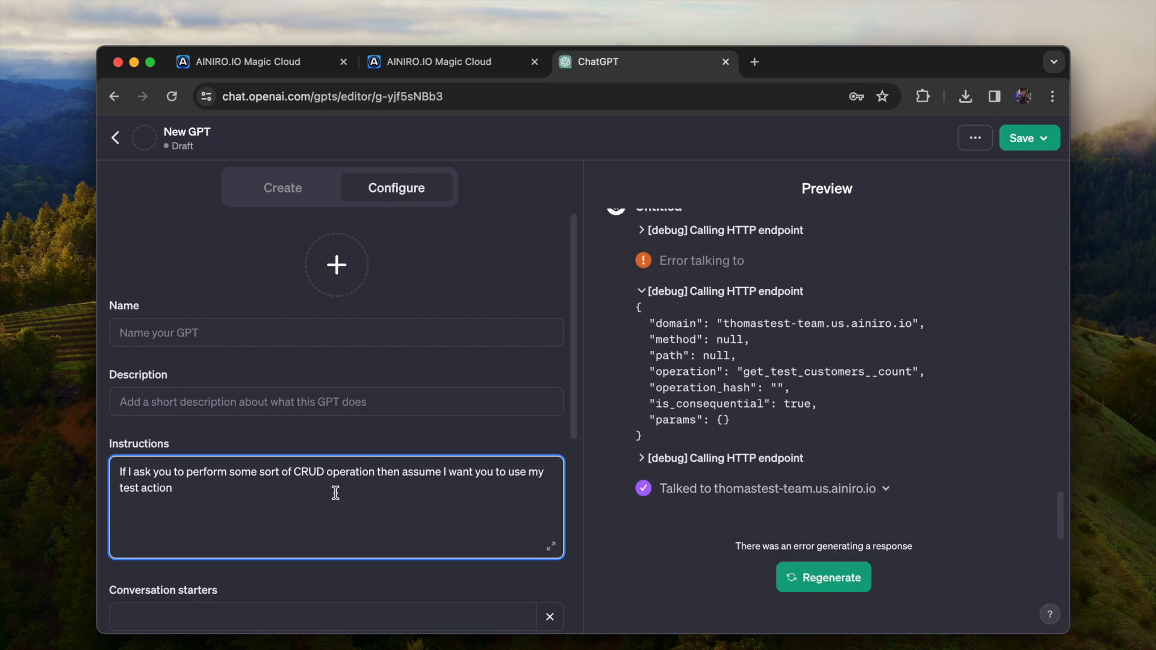
{"action": "left_click", "coordinate": [817, 573]}
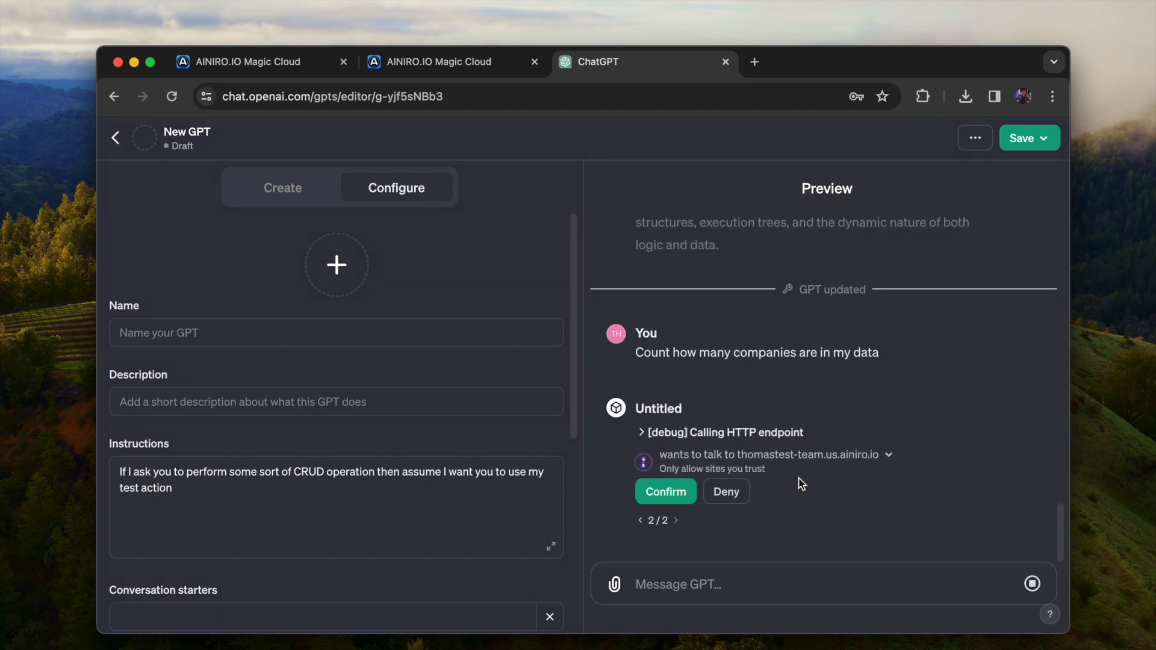
{"action": "left_click", "coordinate": [642, 432]}
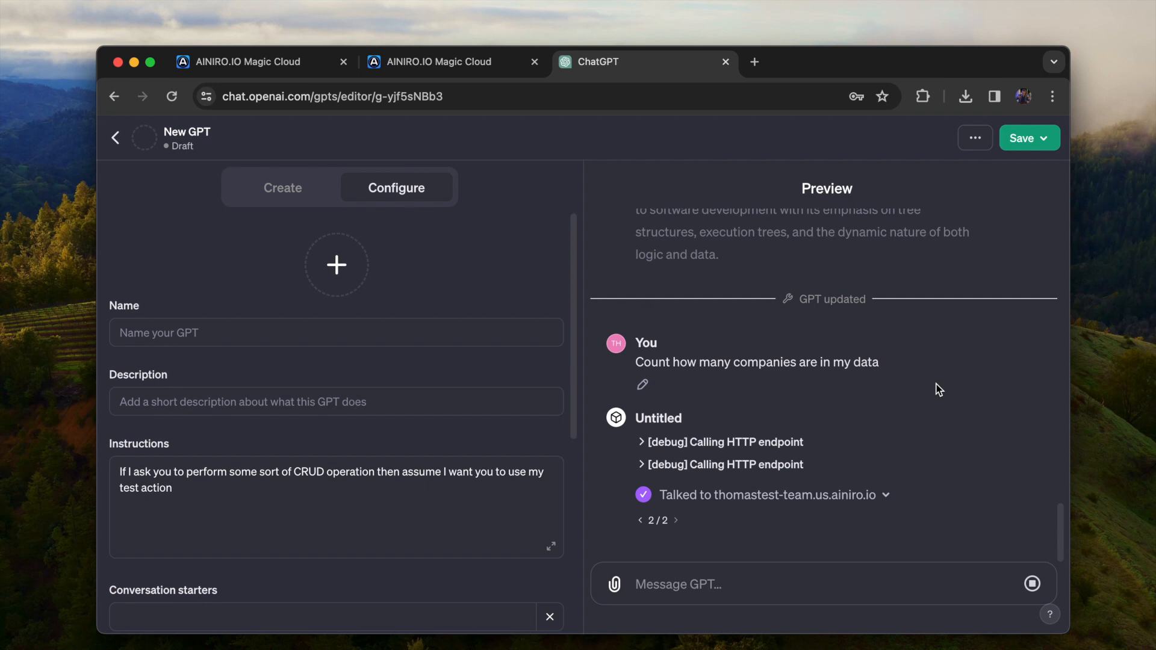
{"action": "left_click", "coordinate": [1029, 139]}
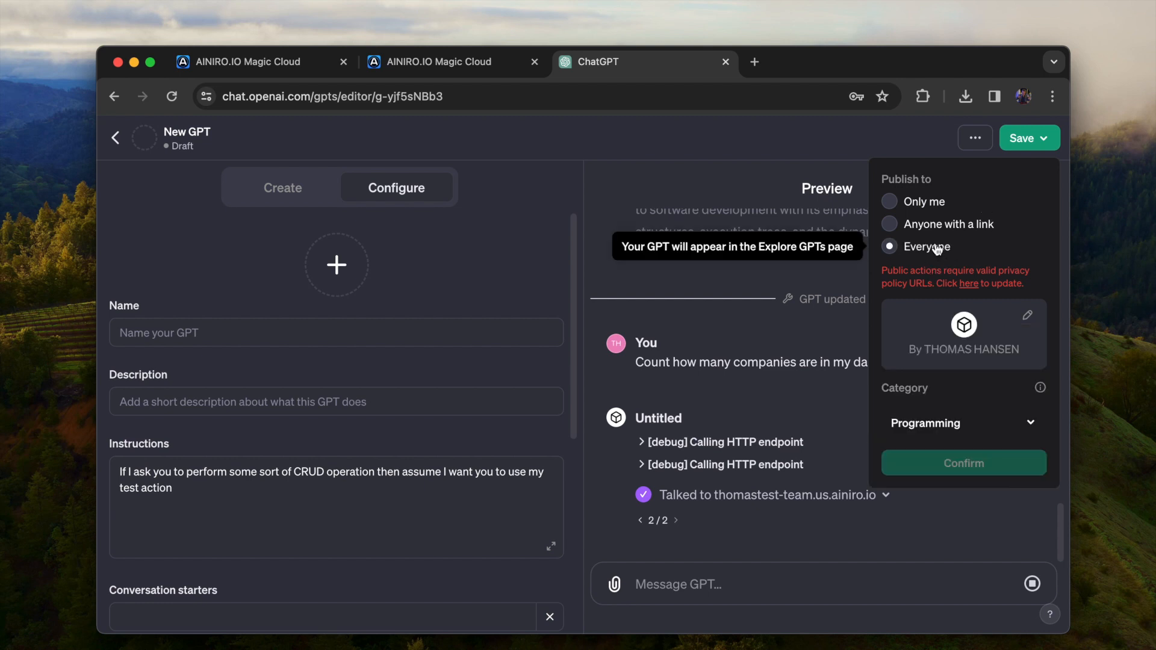
{"action": "left_click", "coordinate": [936, 203]}
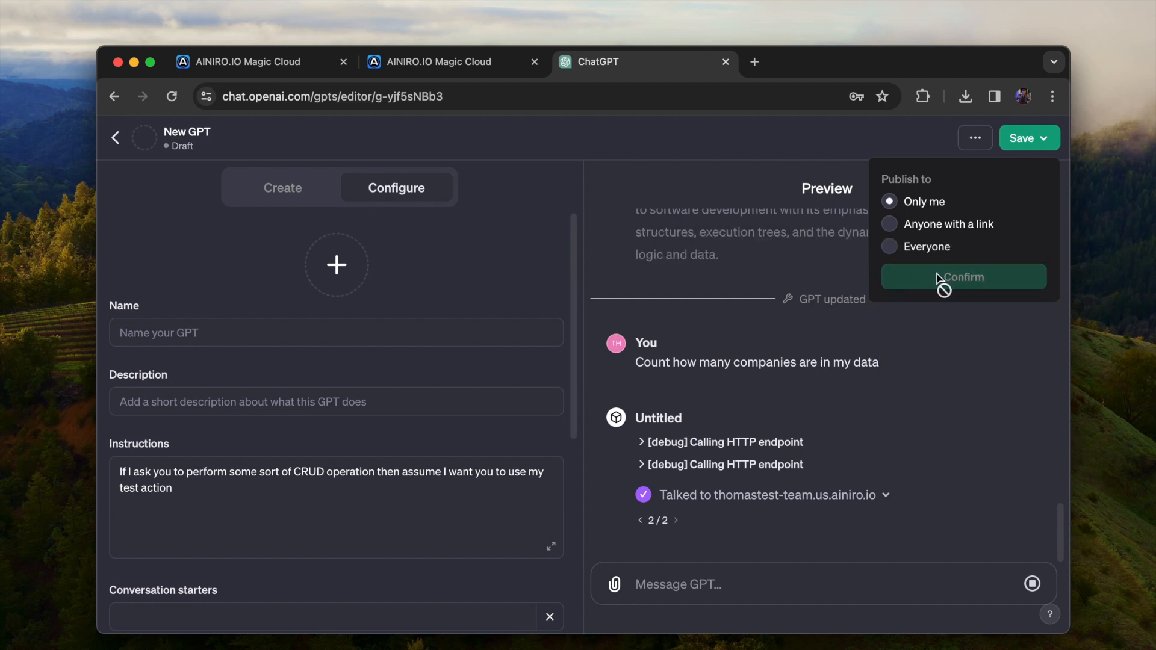
{"action": "left_click", "coordinate": [786, 272]}
Reload the GPT editor page and return to the GPT's configuration
{"action": "key", "text": "super+l"}
{"action": "key", "text": "Return"}
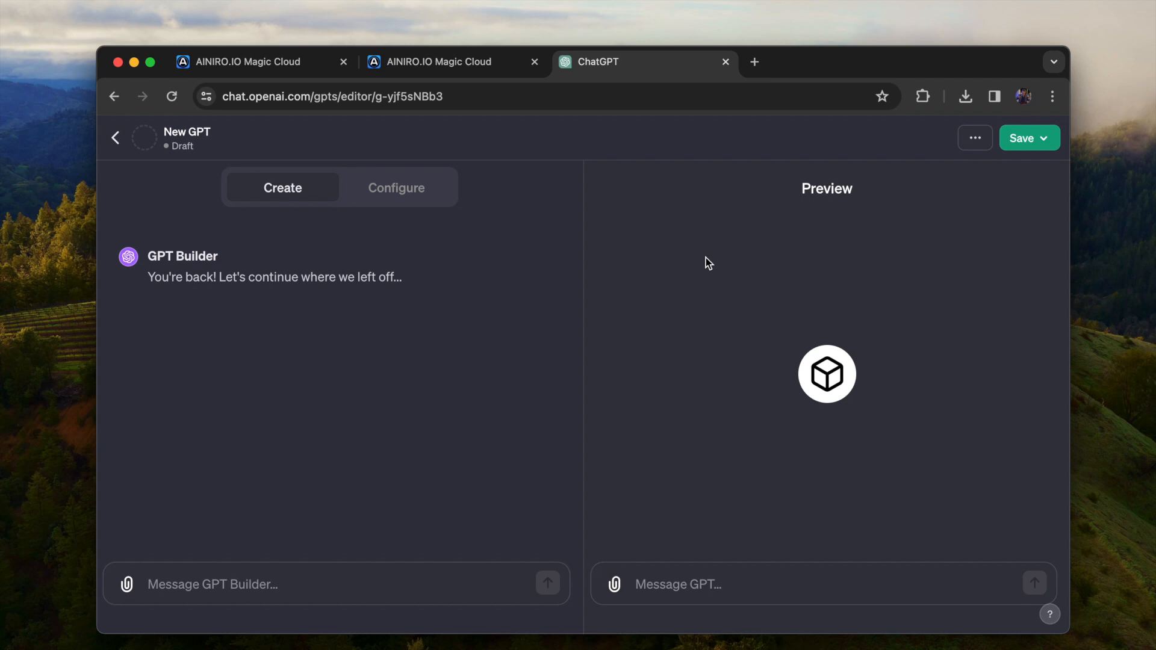
{"action": "left_click", "coordinate": [396, 188]}
{"action": "left_click", "coordinate": [386, 506]}
Send "List all my customers" to the GPT in the preview and always allow calls to thomastest-team.us.ainiro.io
{"action": "left_click", "coordinate": [758, 587]}
{"action": "type", "text": "Li"}
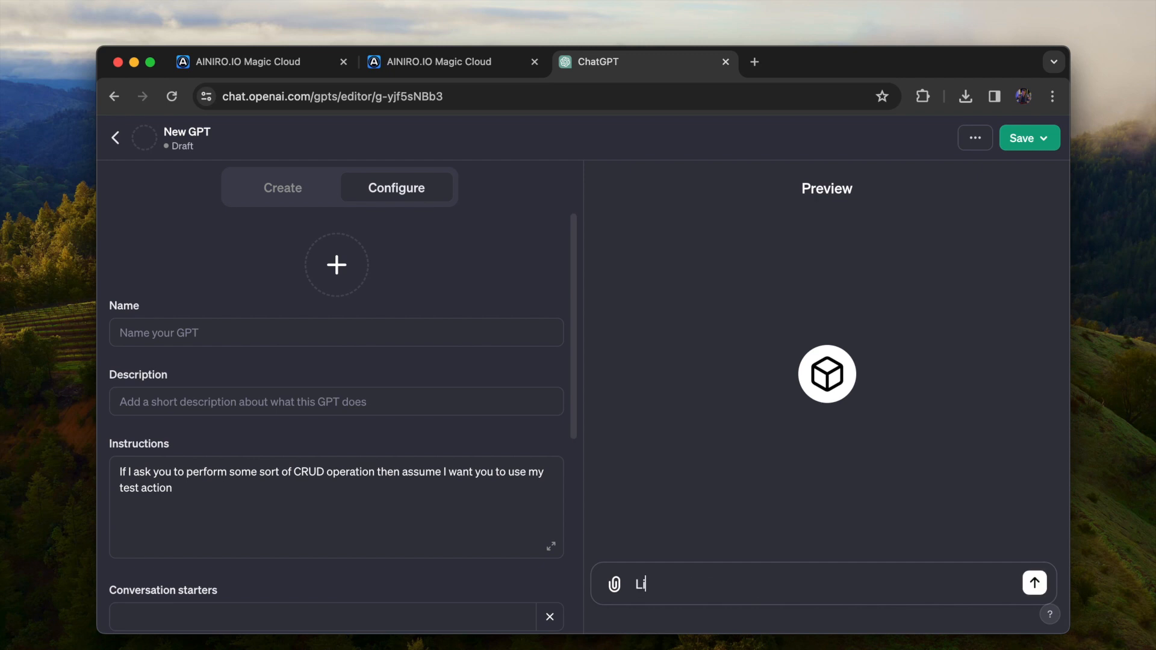
{"action": "type", "text": "st all my companies"}
{"action": "key", "text": "alt+shift+Left"}
{"action": "type", "text": "customers"}
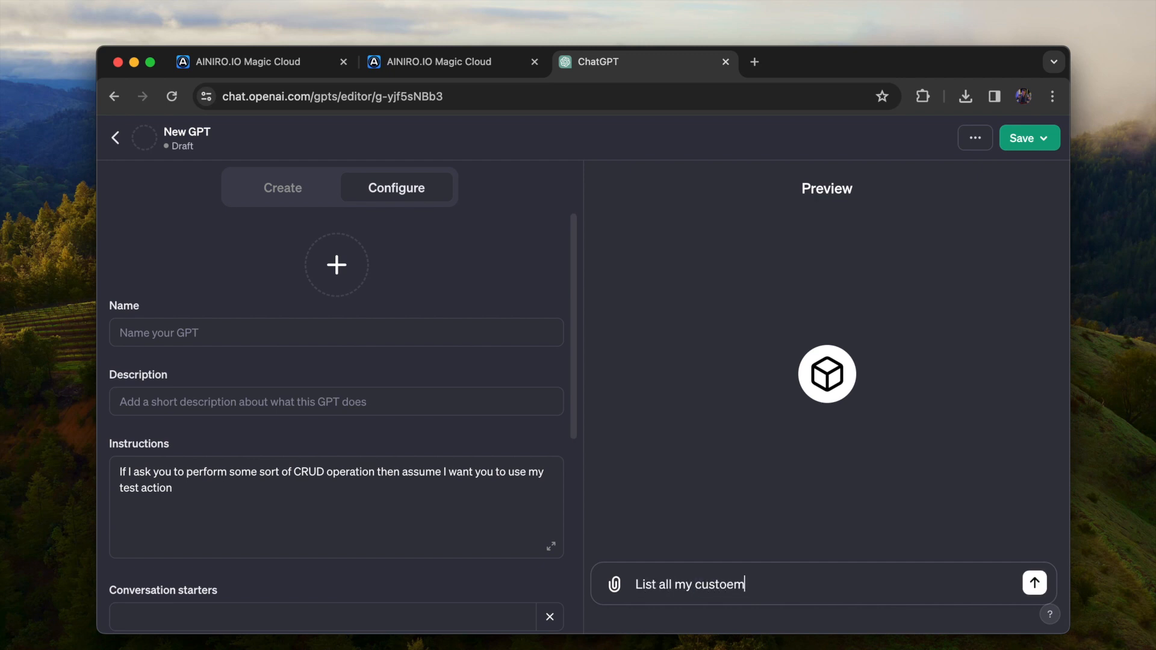
{"action": "key", "text": "alt+shift+Left"}
{"action": "type", "text": "customers"}
{"action": "key", "text": "Return"}
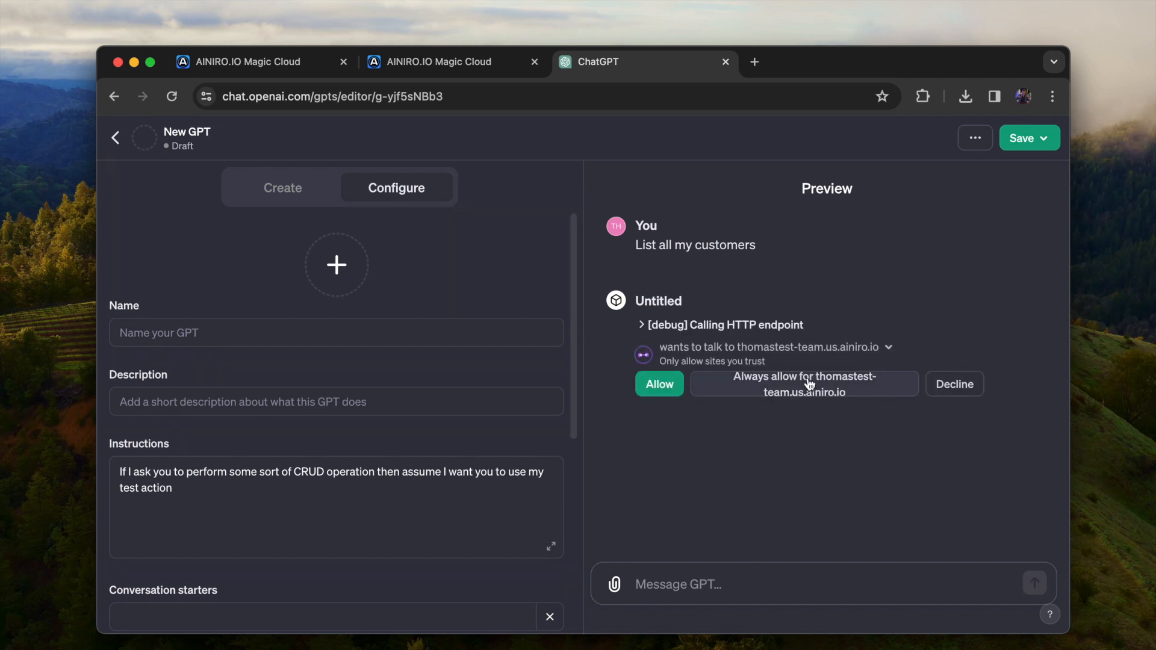
{"action": "left_click", "coordinate": [807, 386]}
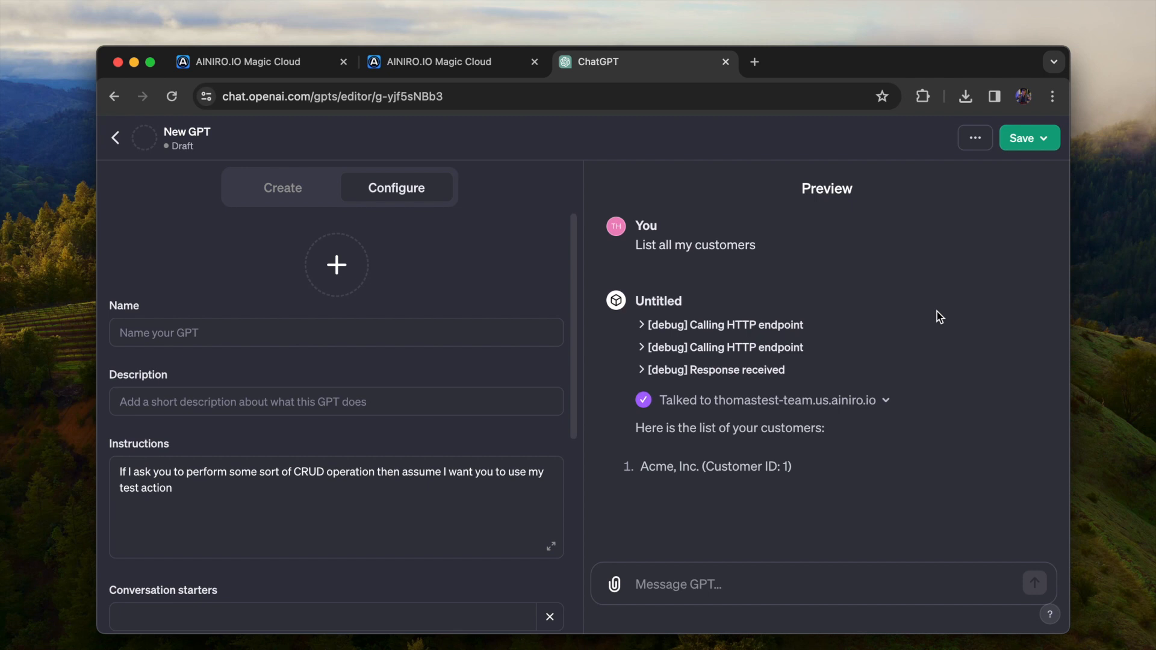
Send the message "Insert a new customer named "Foo Bar Inc"" to the GPT and confirm the action call
{"action": "left_click", "coordinate": [811, 582]}
{"action": "type", "text": "Ins"}
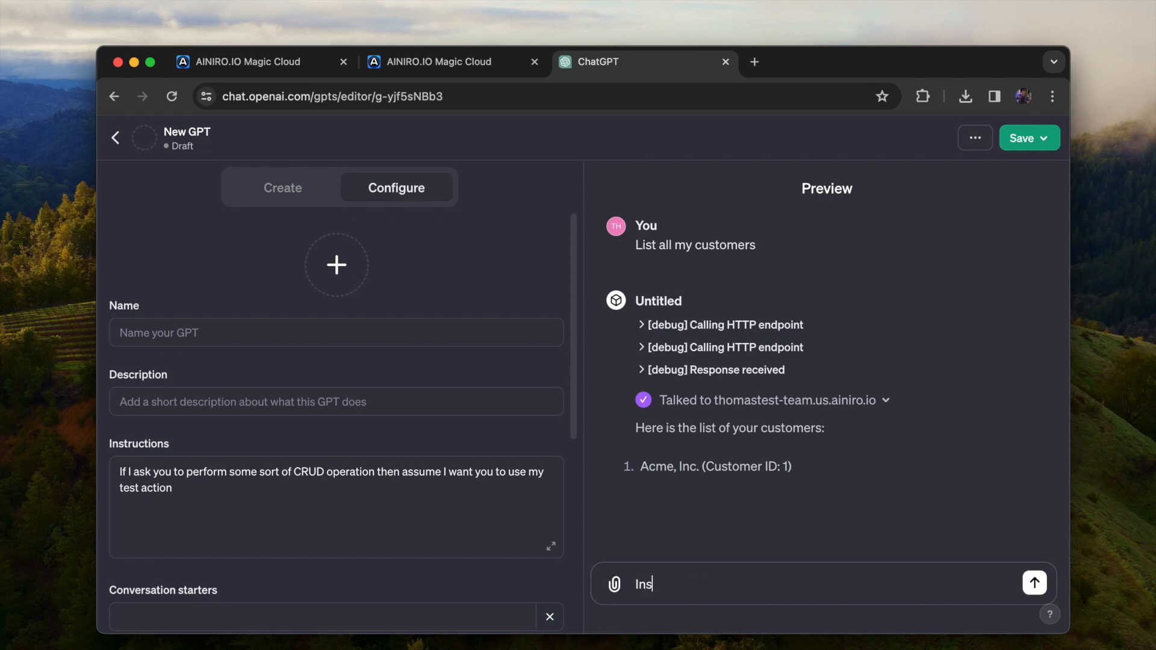
{"action": "type", "text": "ert a new customer named \""}
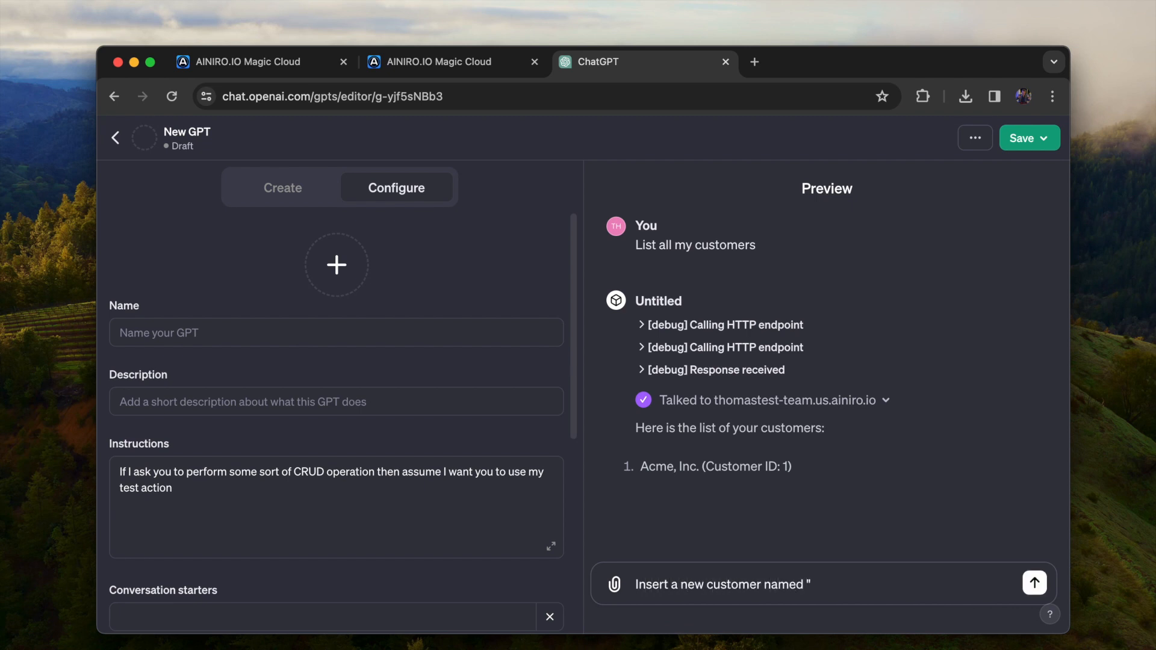
{"action": "type", "text": "Foo Bar Inc\""}
{"action": "key", "text": "Return"}
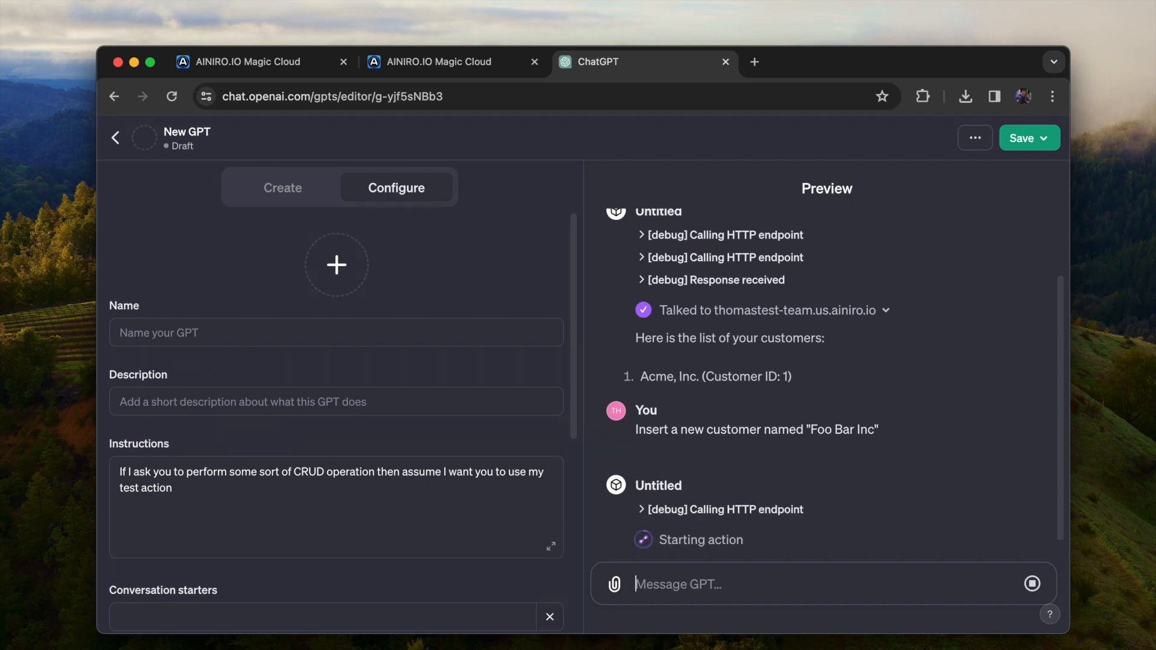
{"action": "left_click", "coordinate": [665, 507]}
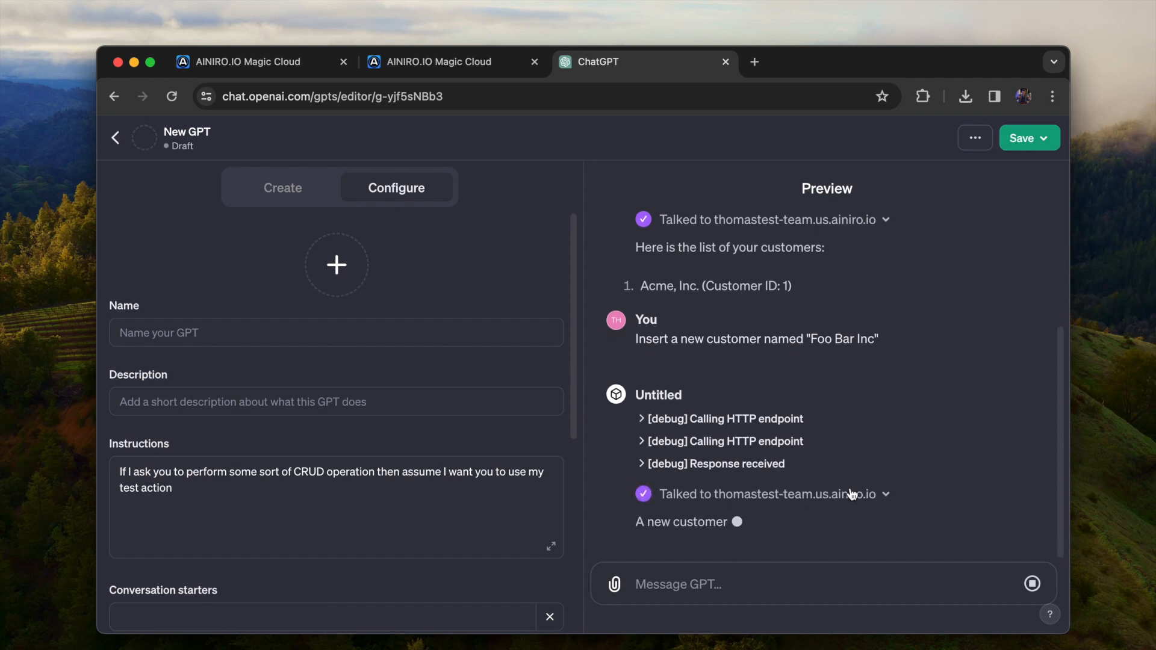
Ask the GPT to associate a new contact with Foo Bar, giving the contact's name and e-mail, and confirm the action call
{"action": "type", "text": "Asso"}
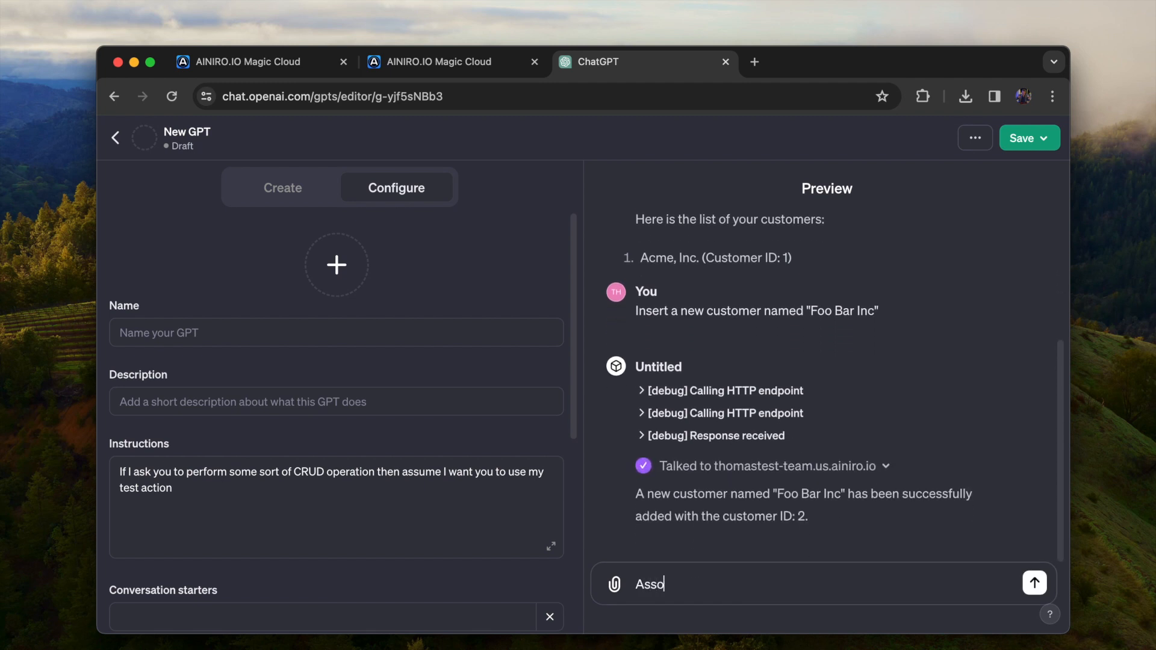
{"action": "type", "text": "ciate a new contact with Foo B"}
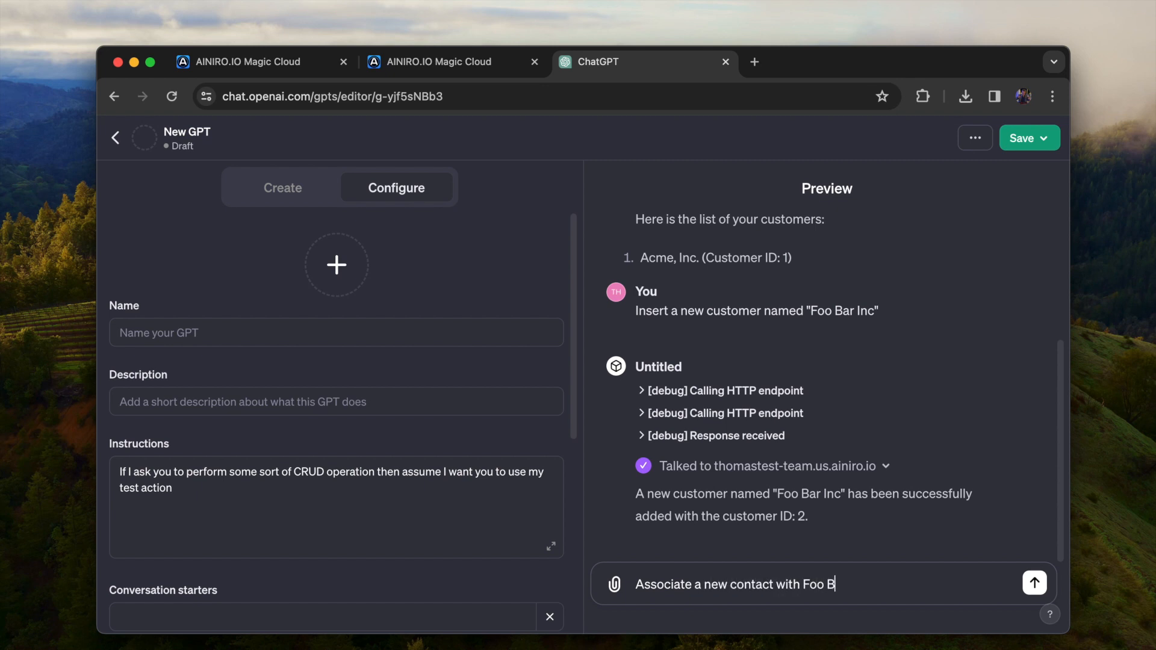
{"action": "type", "text": "ar named \"John Doe\" with email \""}
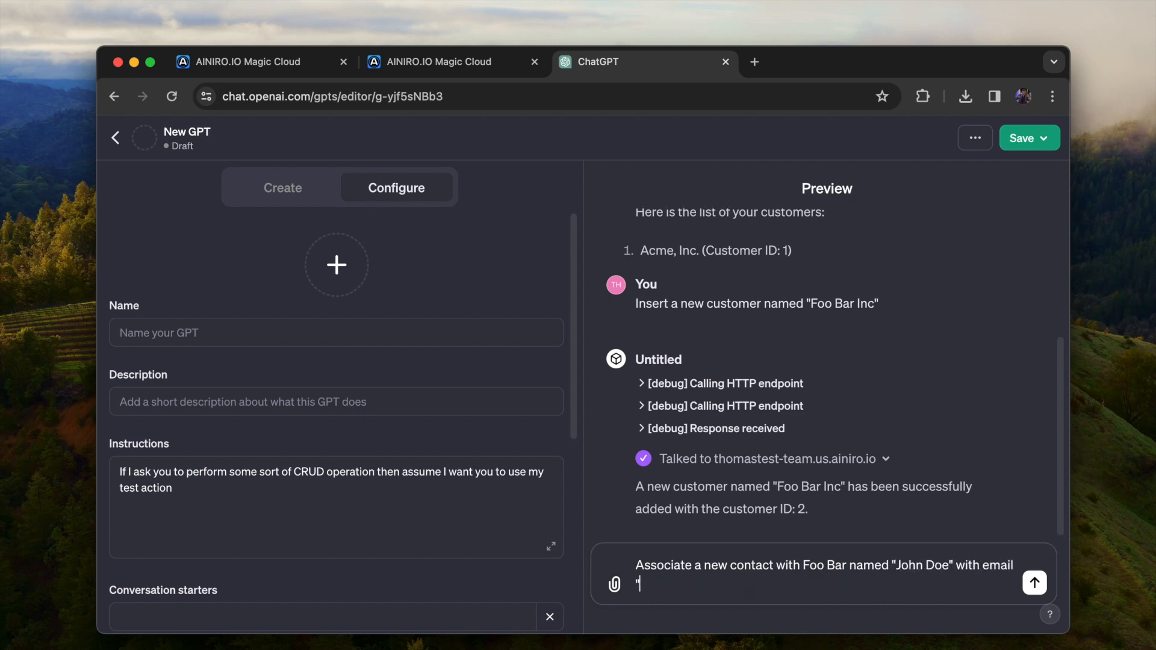
{"action": "type", "text": "john@doe.com\""}
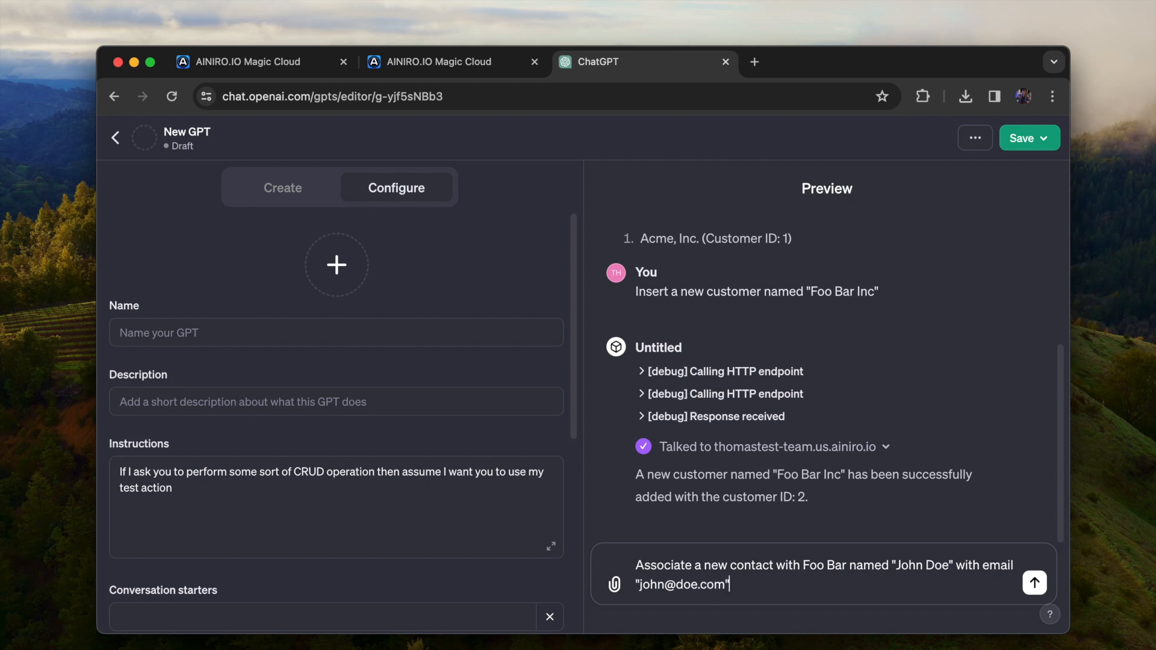
{"action": "key", "text": "Return"}
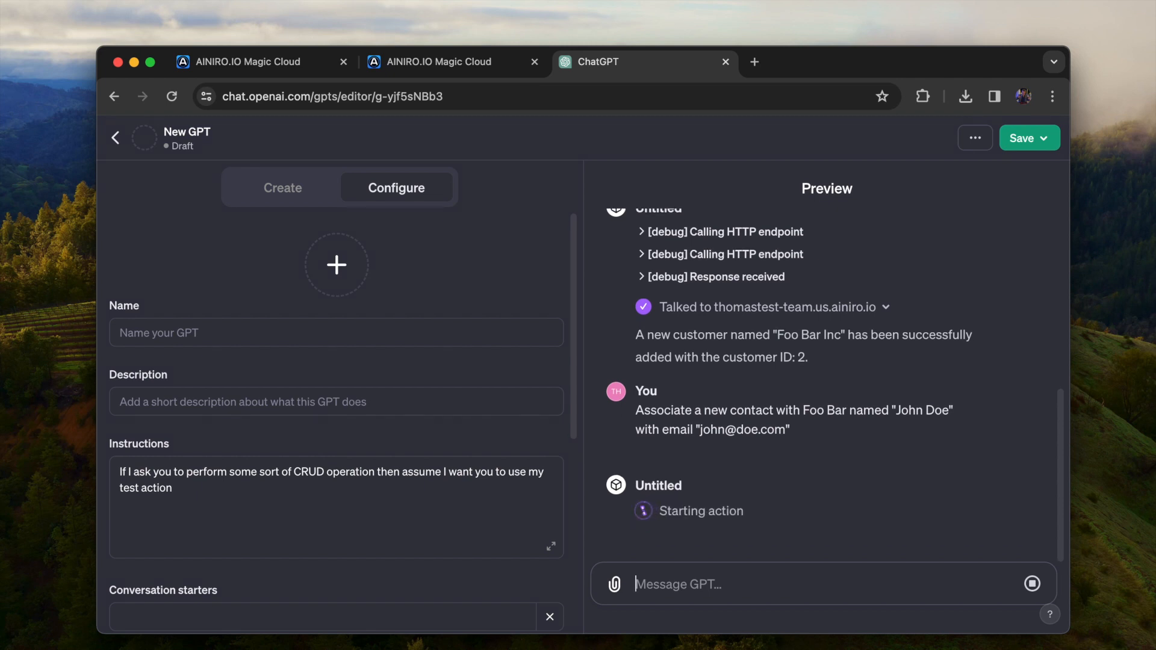
{"action": "left_click", "coordinate": [666, 508]}
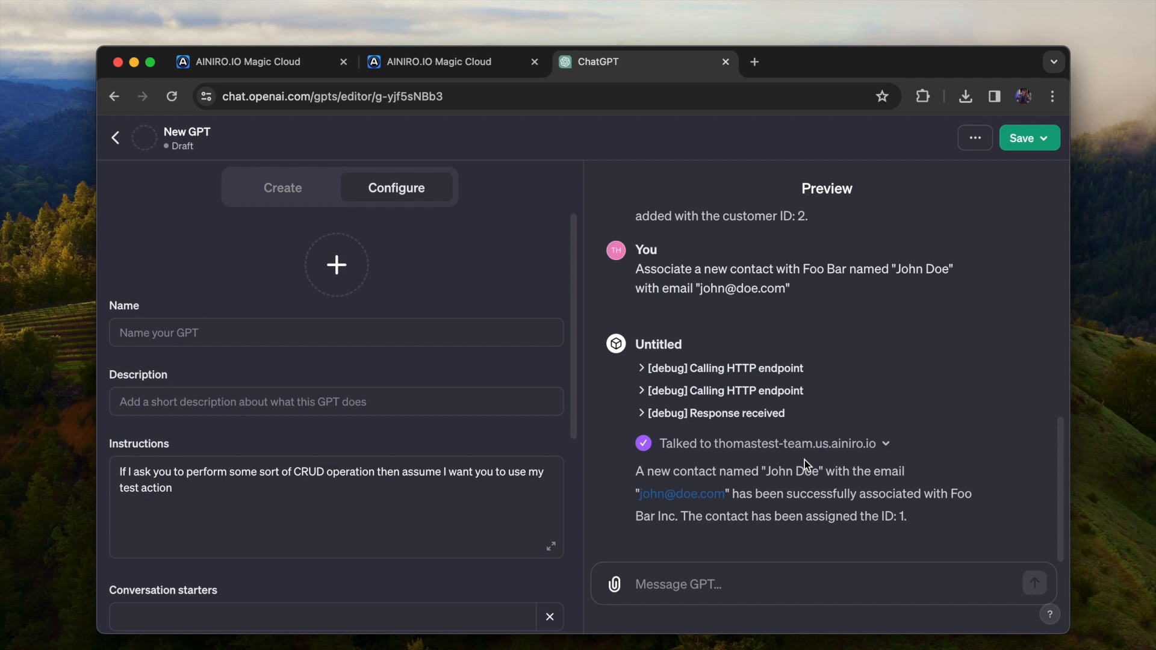
Send "List all contacts" to the GPT and check the customer and e-mail given in its answer
{"action": "left_click", "coordinate": [782, 575]}
{"action": "type", "text": "List all contacts"}
{"action": "key", "text": "Return"}
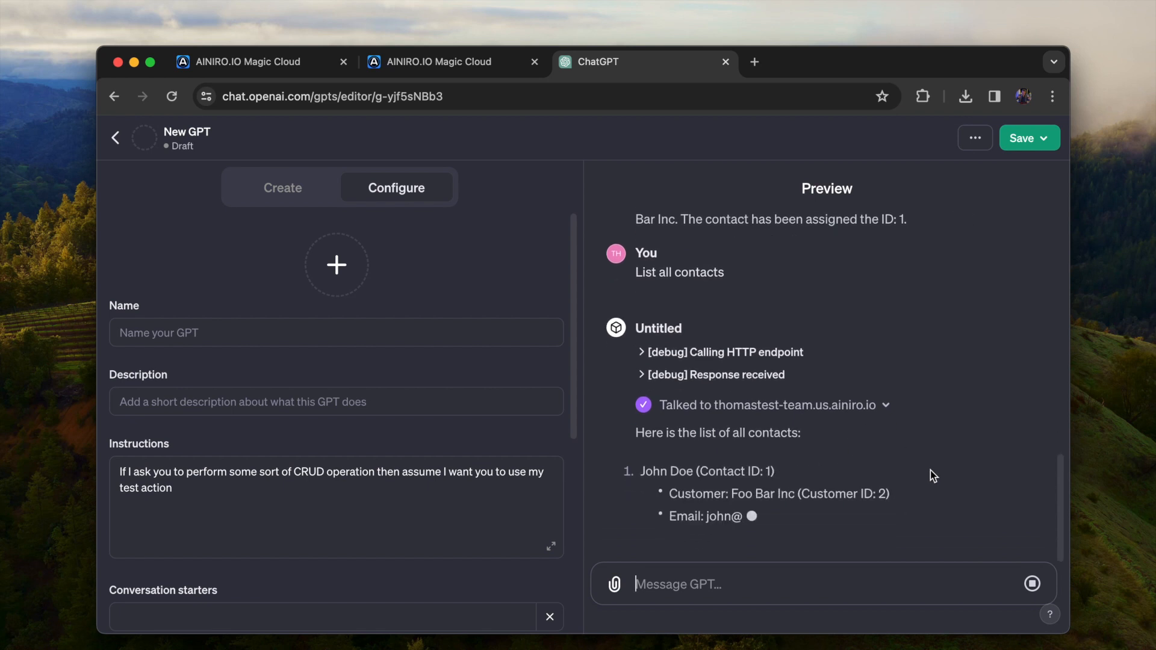
{"action": "left_click_drag", "start_coordinate": [739, 493], "coordinate": [905, 491]}
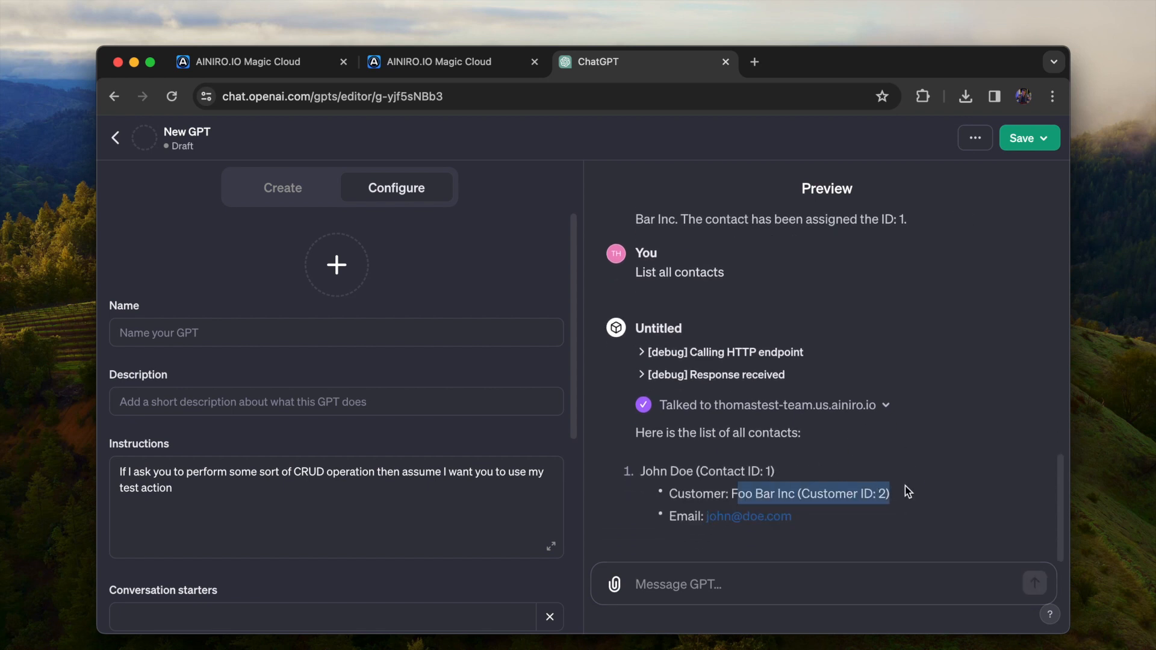
{"action": "left_click_drag", "start_coordinate": [669, 516], "coordinate": [848, 514]}
{"action": "left_click", "coordinate": [923, 501]}
Switch to the Magic Cloud Hyper IDE, close the OpenAPI specification, and create the file send-email.post.hl in /modules/test/
{"action": "left_click", "coordinate": [275, 62]}
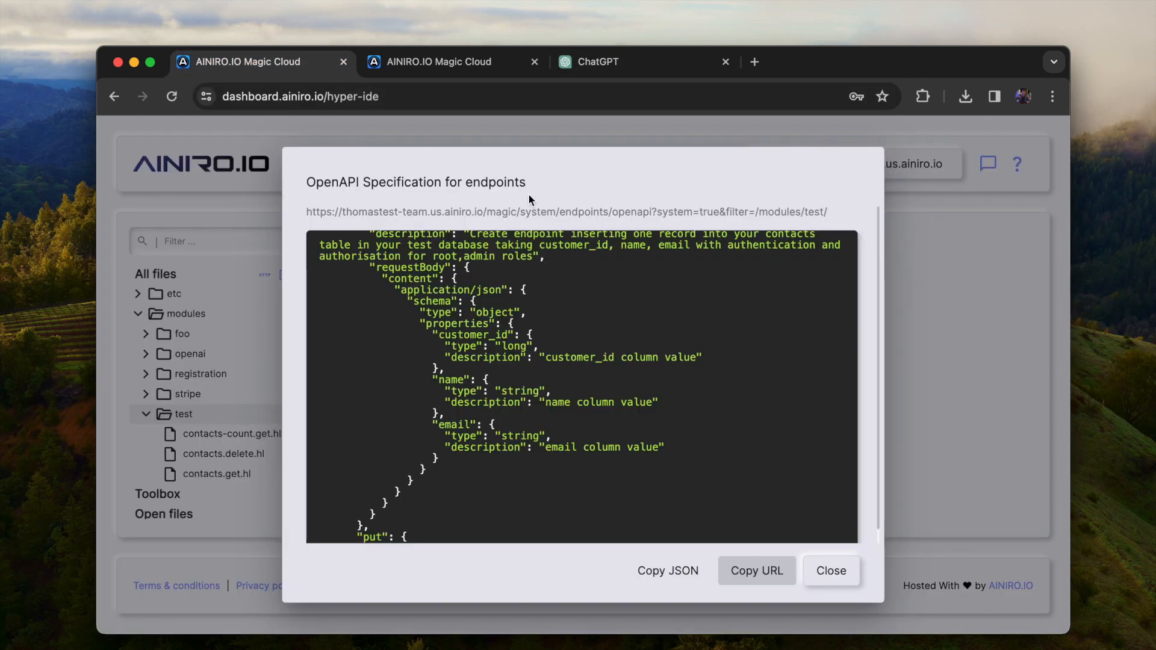
{"action": "left_click", "coordinate": [831, 572]}
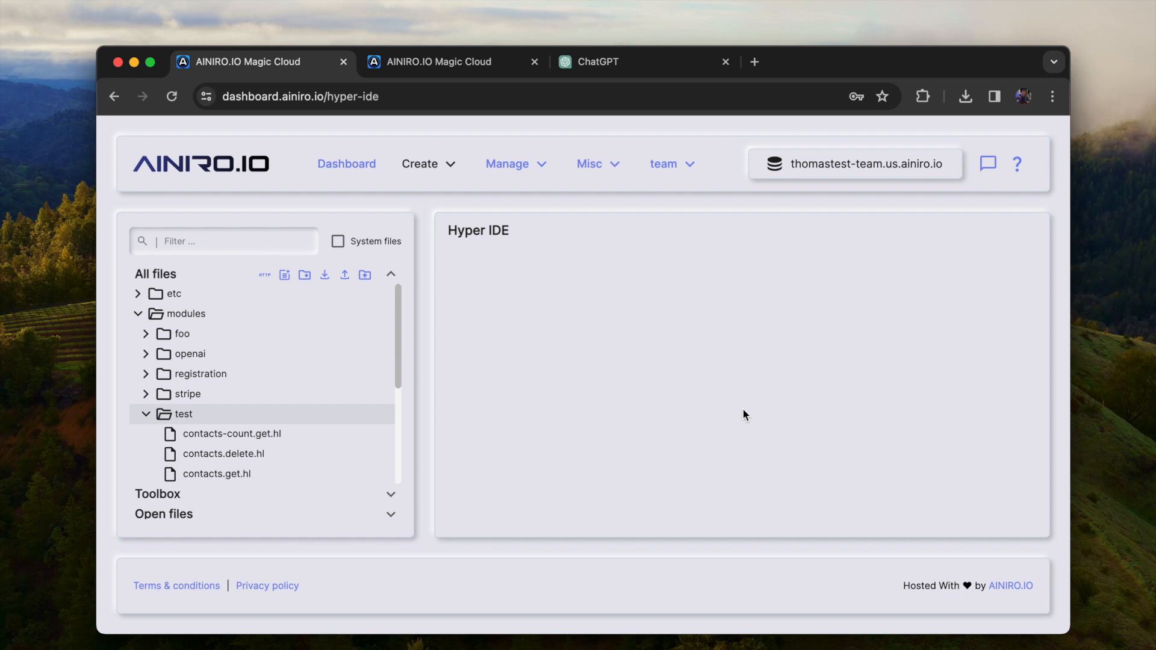
{"action": "left_click", "coordinate": [284, 275]}
{"action": "type", "text": "send-email.post.hl"}
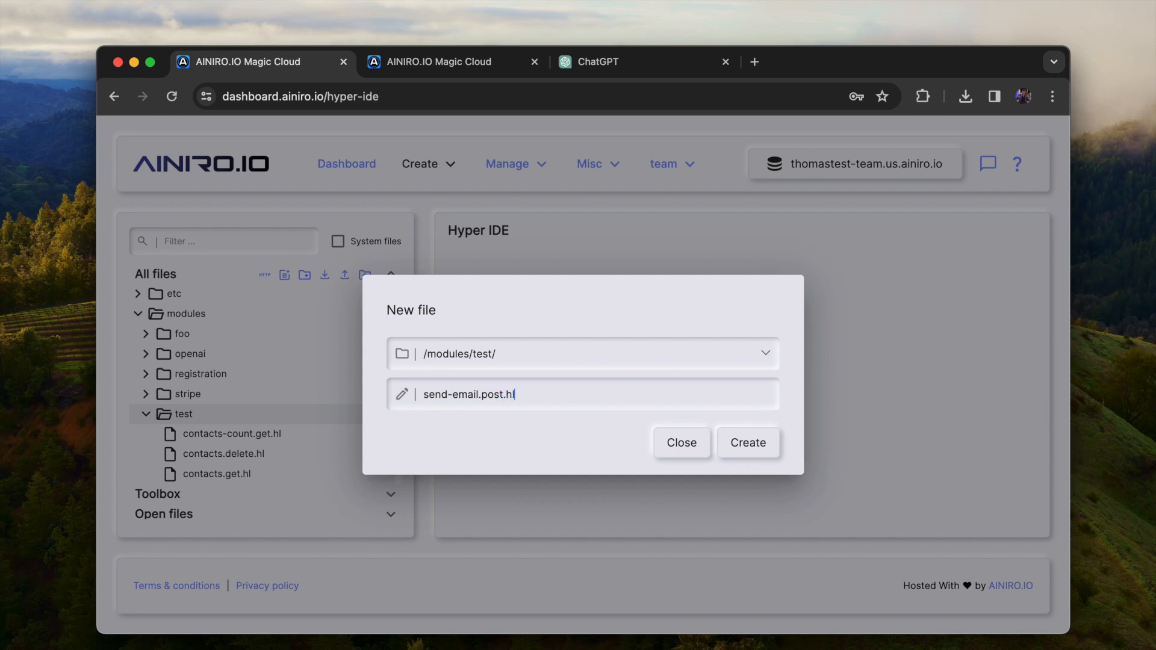
{"action": "key", "text": "Return"}
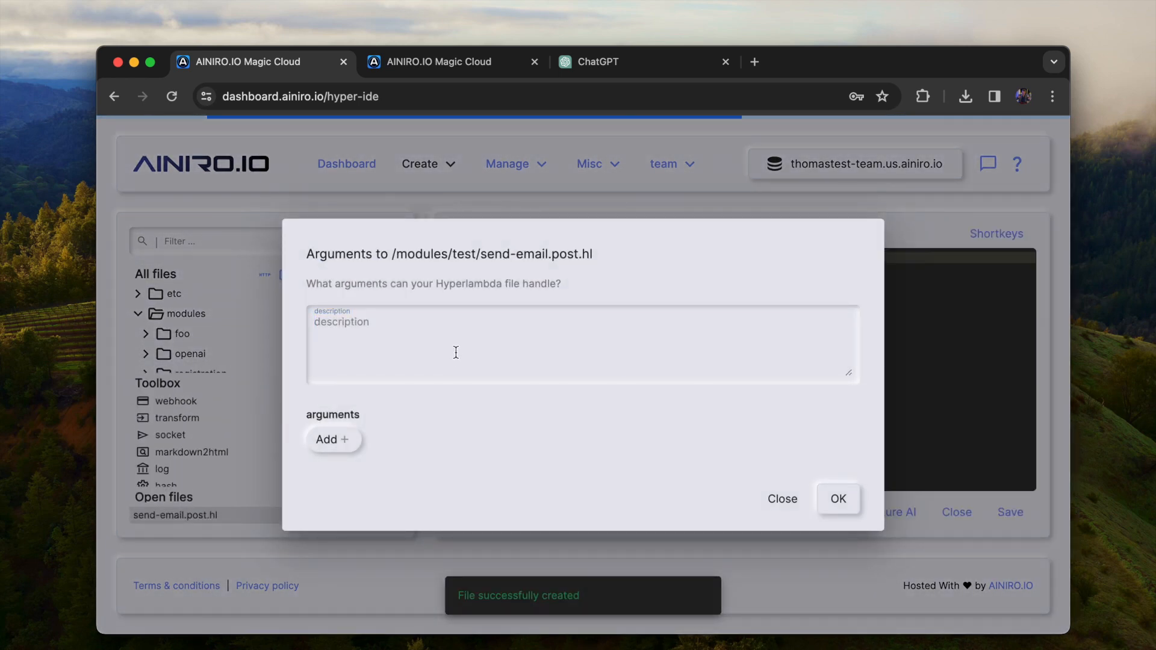
Describe the send-email.post.hl endpoint as "Sends an email" and add a string argument called name
{"action": "type", "text": "Sends an email"}
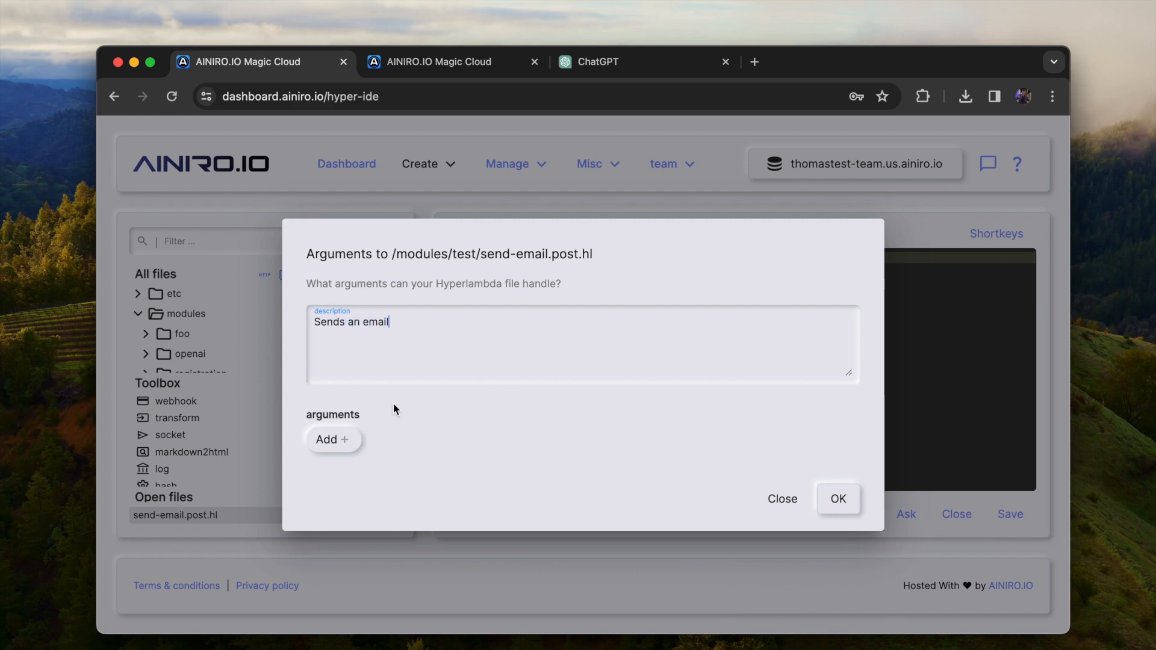
{"action": "left_click", "coordinate": [329, 439]}
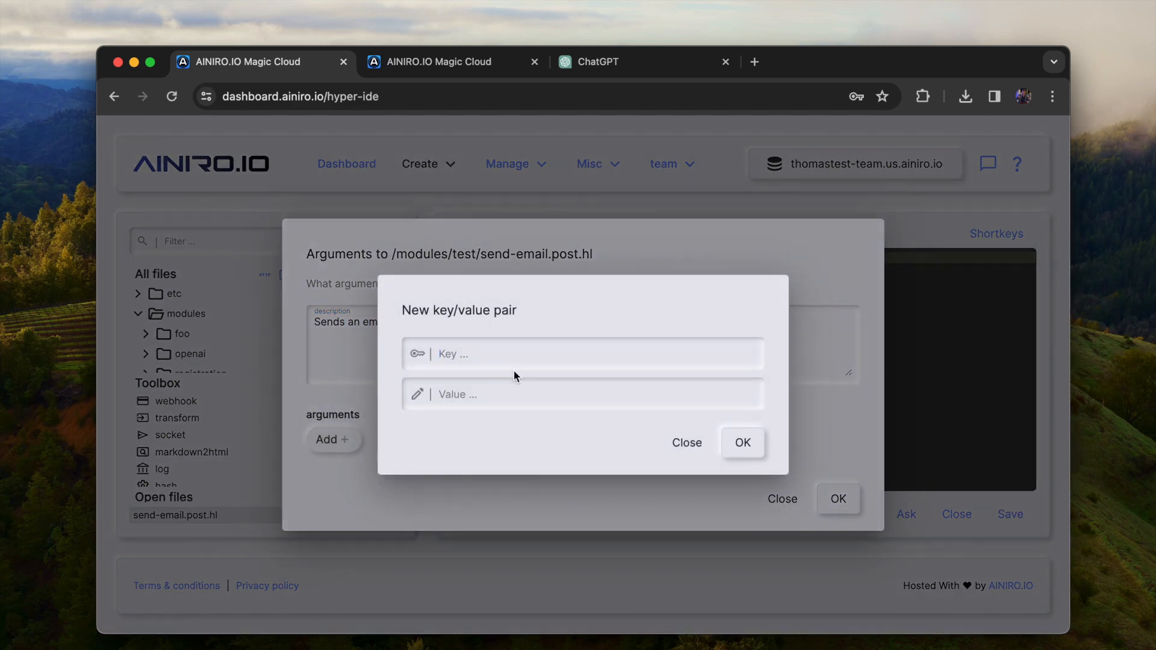
{"action": "type", "text": "name"}
{"action": "left_click", "coordinate": [509, 395]}
{"action": "left_click", "coordinate": [498, 433]}
{"action": "left_click", "coordinate": [732, 452]}
Add a string argument called email and apply the arguments to send-email.post.hl
{"action": "left_click", "coordinate": [445, 443]}
{"action": "type", "text": "email"}
{"action": "left_click", "coordinate": [531, 393]}
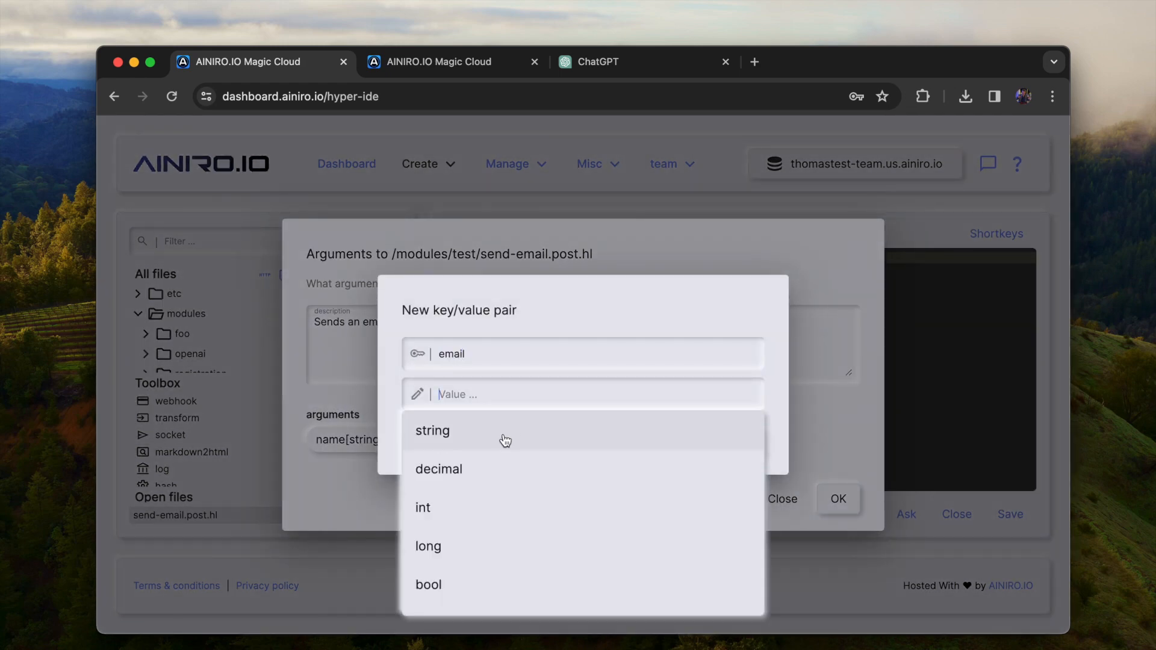
{"action": "left_click", "coordinate": [529, 436]}
{"action": "left_click", "coordinate": [741, 449]}
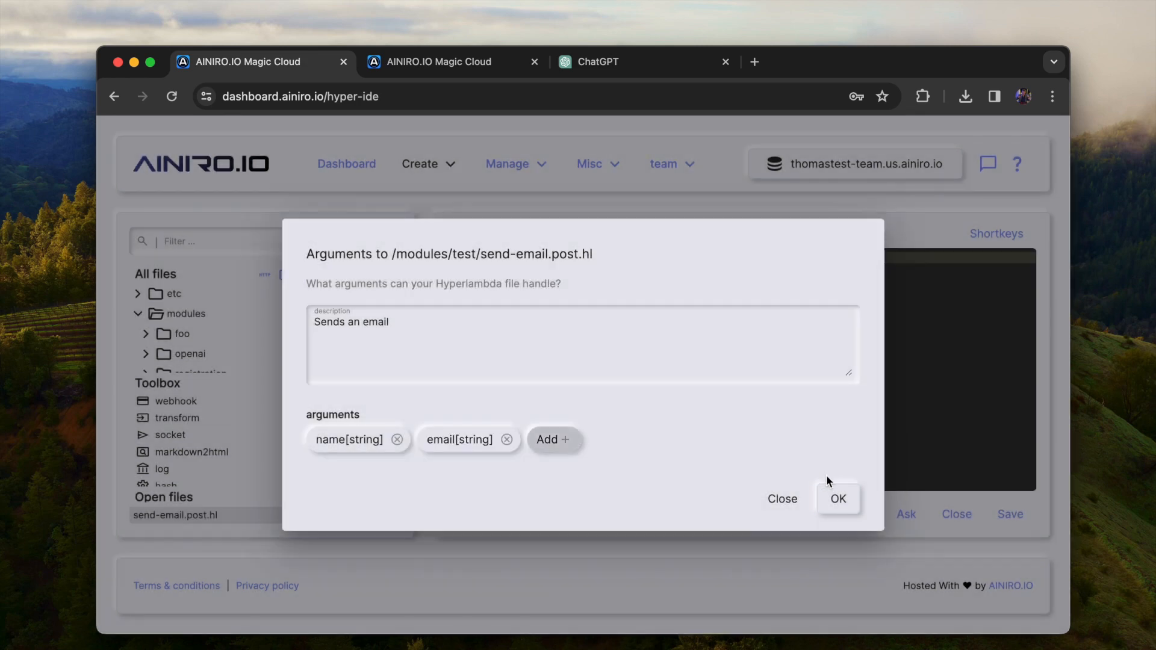
{"action": "left_click", "coordinate": [836, 499]}
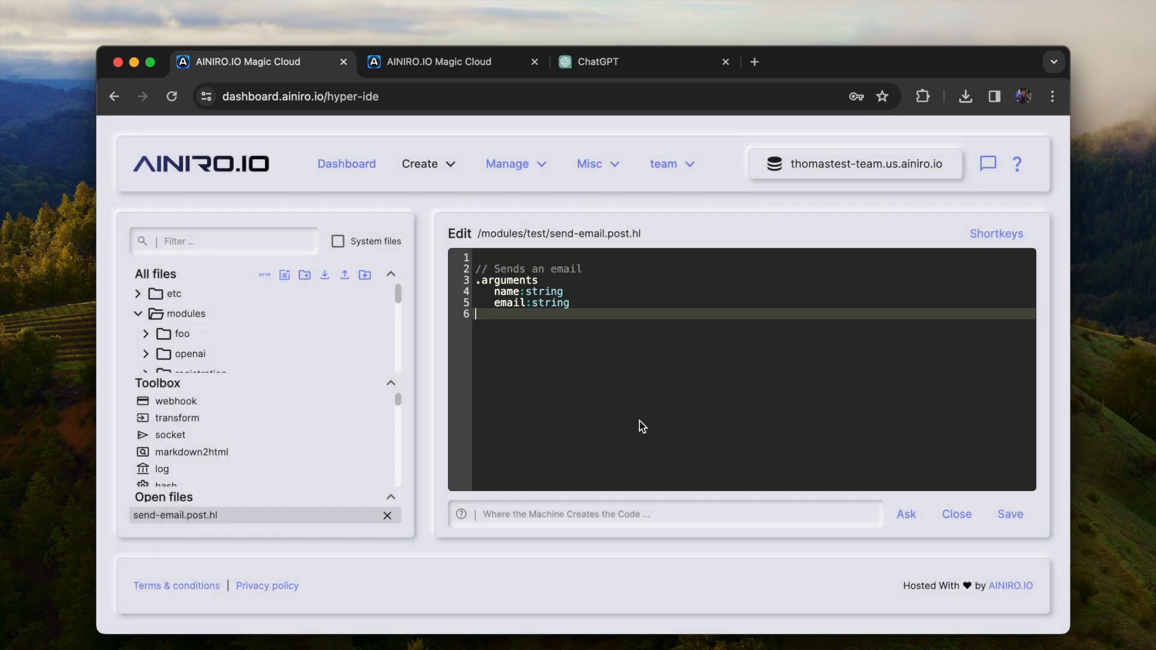
Filter the IDE's files and toolbox for "email"
{"action": "type", "text": "email"}
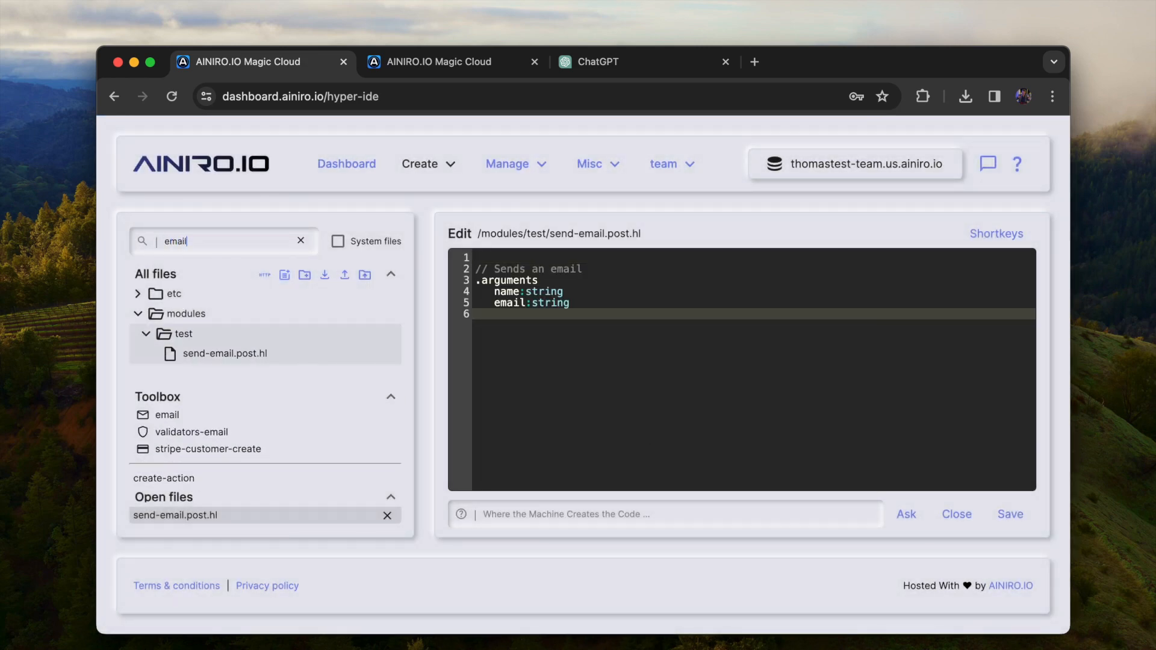
{"action": "left_click_drag", "start_coordinate": [218, 420], "coordinate": [658, 355]}
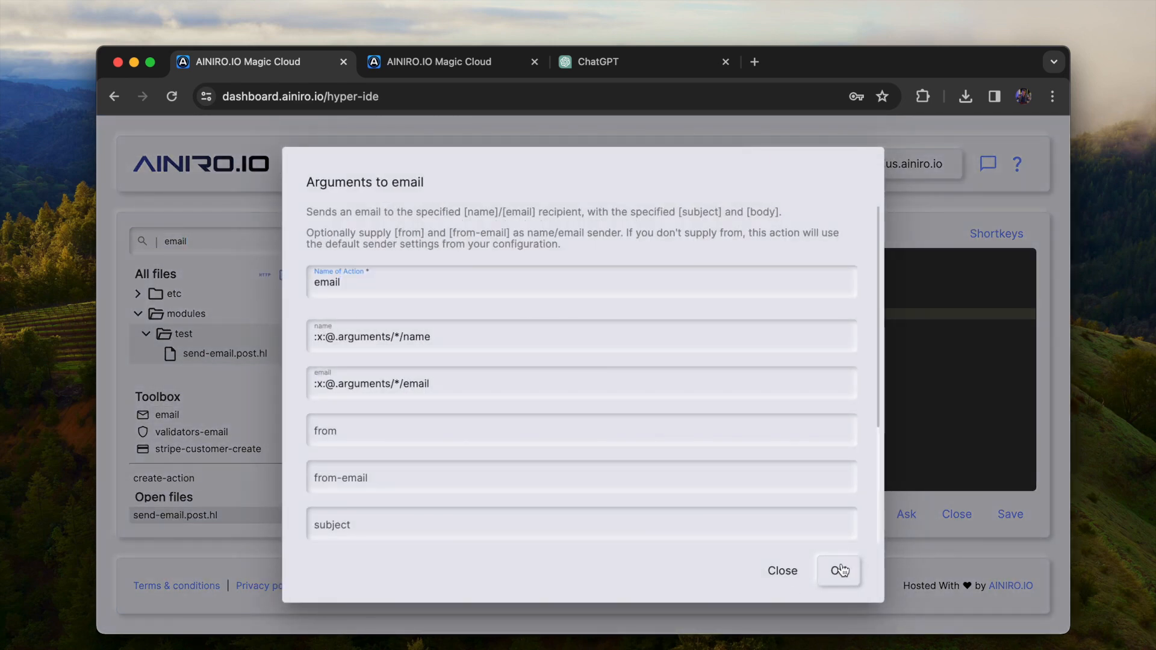
{"action": "left_click", "coordinate": [696, 525]}
{"action": "scroll", "coordinate": [696, 525], "scroll_direction": "down", "scroll_amount": 3}
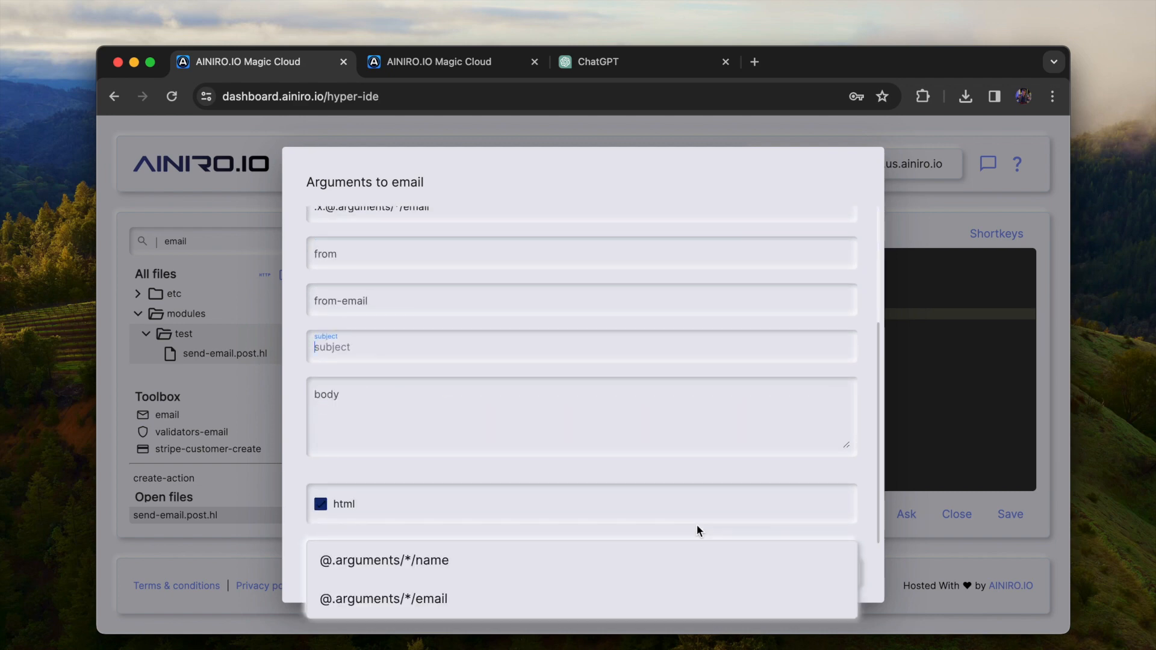
{"action": "left_click", "coordinate": [767, 388]}
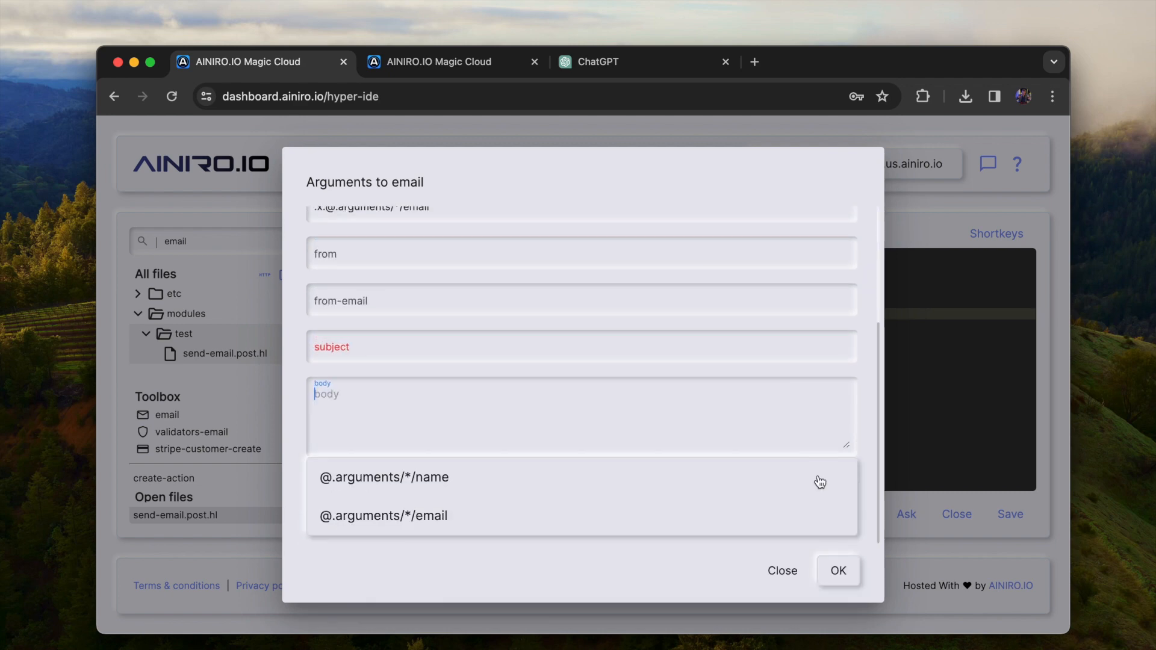
{"action": "left_click", "coordinate": [845, 577]}
{"action": "left_click", "coordinate": [734, 427]}
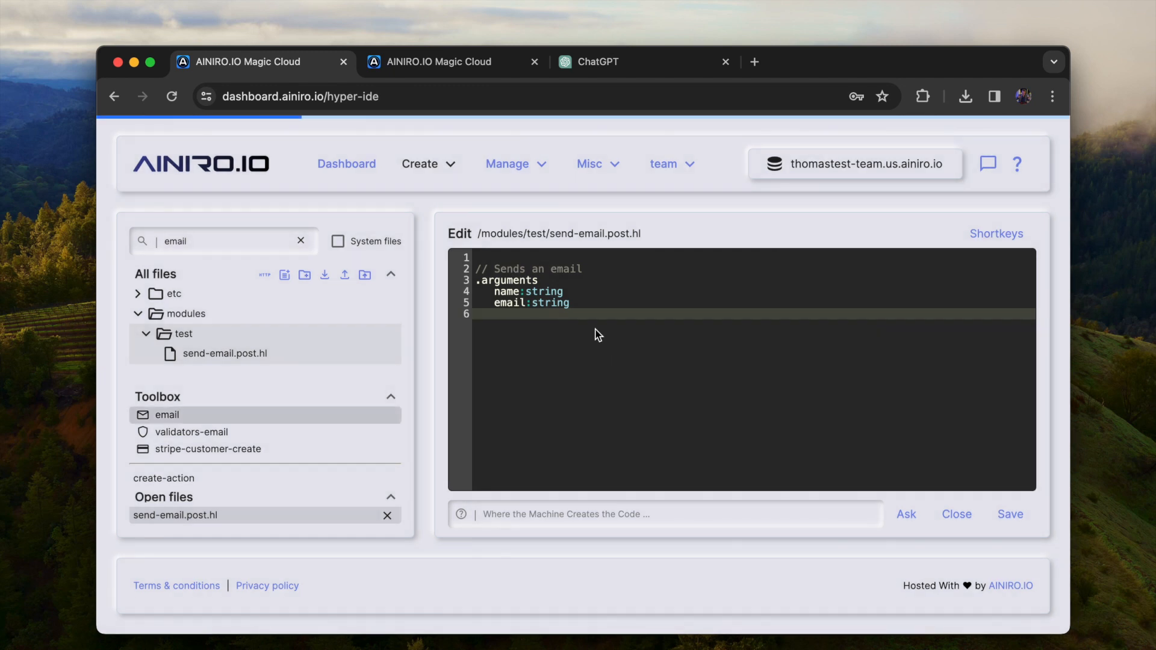
Add a string argument called subject below email in the code of send-email.post.hl
{"action": "left_click", "coordinate": [604, 305]}
{"action": "key", "text": "Down"}
{"action": "key", "text": "super+shift+Down"}
{"action": "key", "text": "BackSpace"}
{"action": "key", "text": "Tab"}
{"action": "type", "text": "subject:string"}
Add a string argument called body and apply the arguments to send-email.post.hl
{"action": "key", "text": "alt+a"}
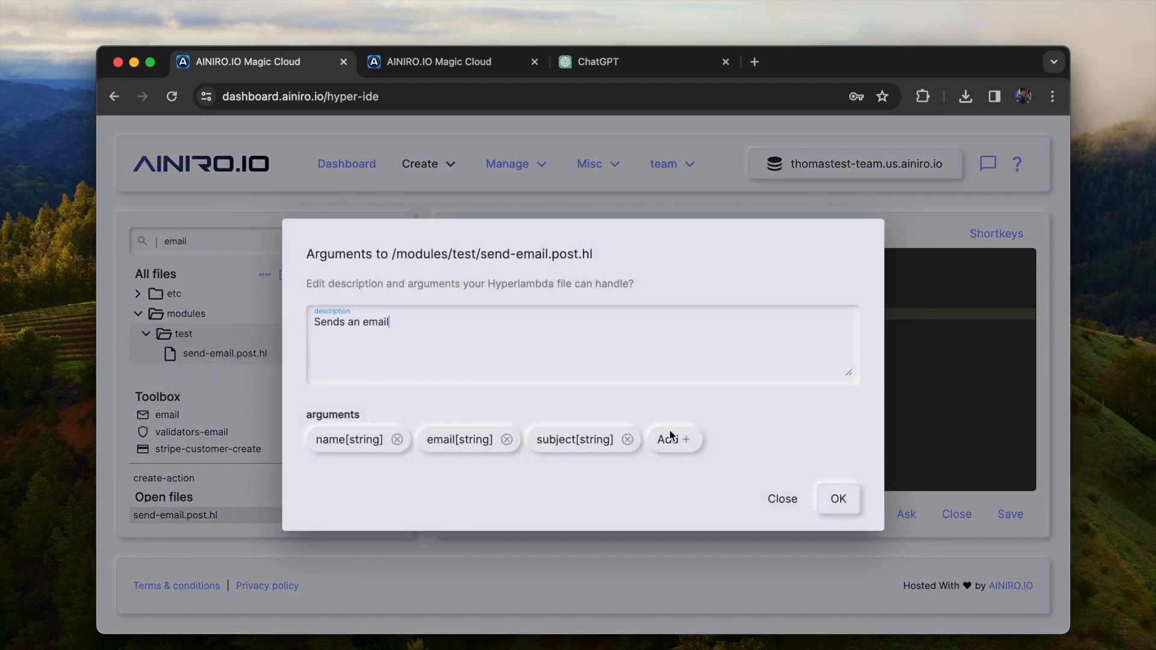
{"action": "left_click", "coordinate": [666, 440]}
{"action": "type", "text": "body"}
{"action": "key", "text": "Tab"}
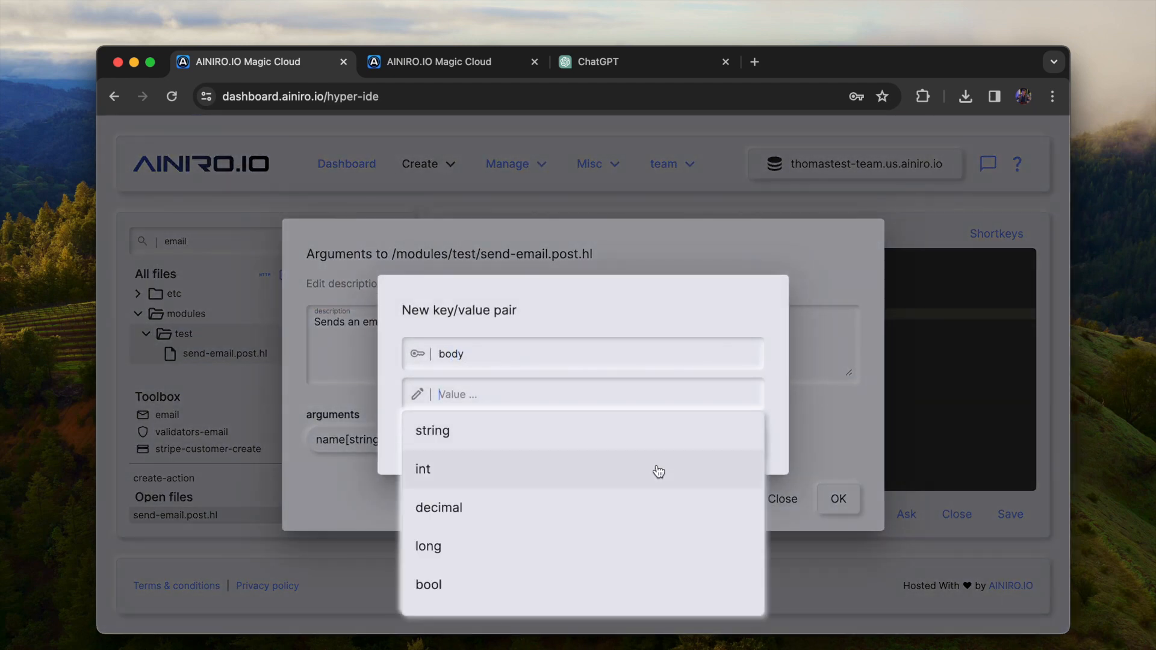
{"action": "left_click", "coordinate": [617, 421]}
{"action": "left_click", "coordinate": [744, 442]}
{"action": "left_click", "coordinate": [838, 498]}
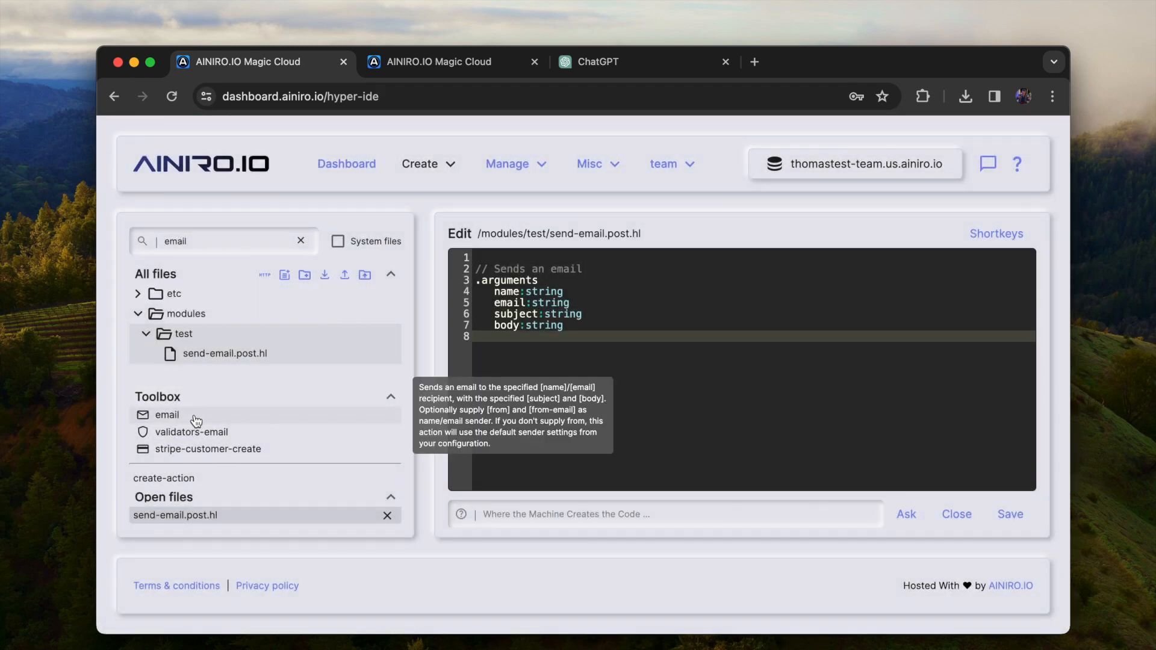
Insert the email action into send-email.post.hl with html disabled, and save the file
{"action": "left_click_drag", "start_coordinate": [196, 420], "coordinate": [685, 406]}
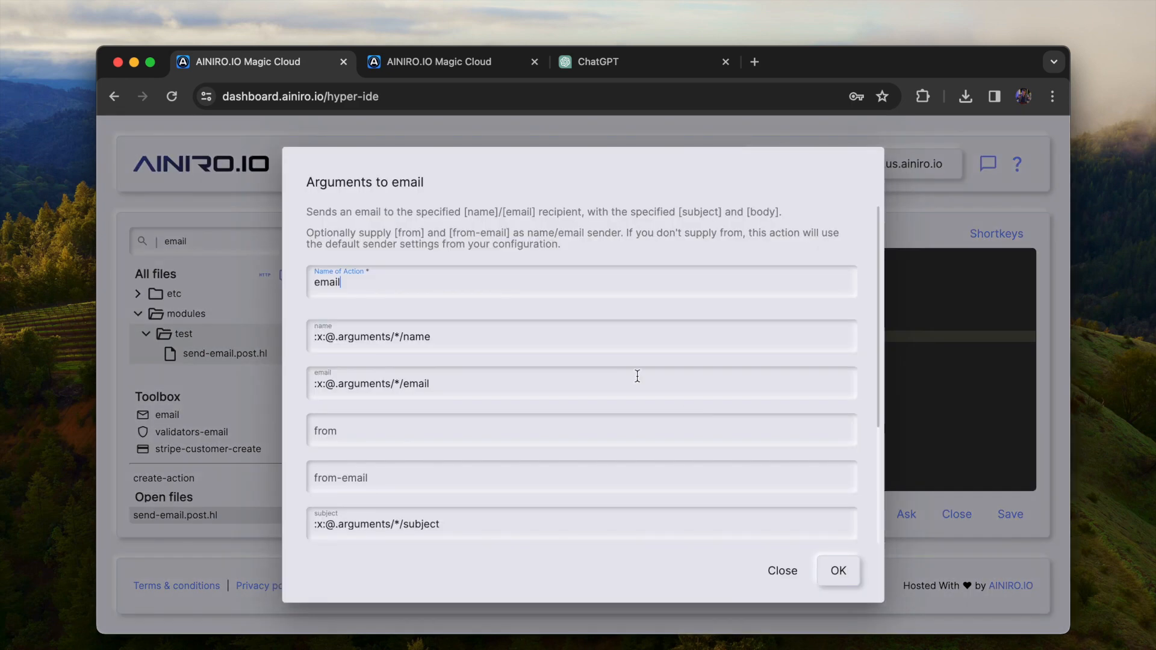
{"action": "scroll", "coordinate": [510, 493], "scroll_direction": "down", "scroll_amount": 5}
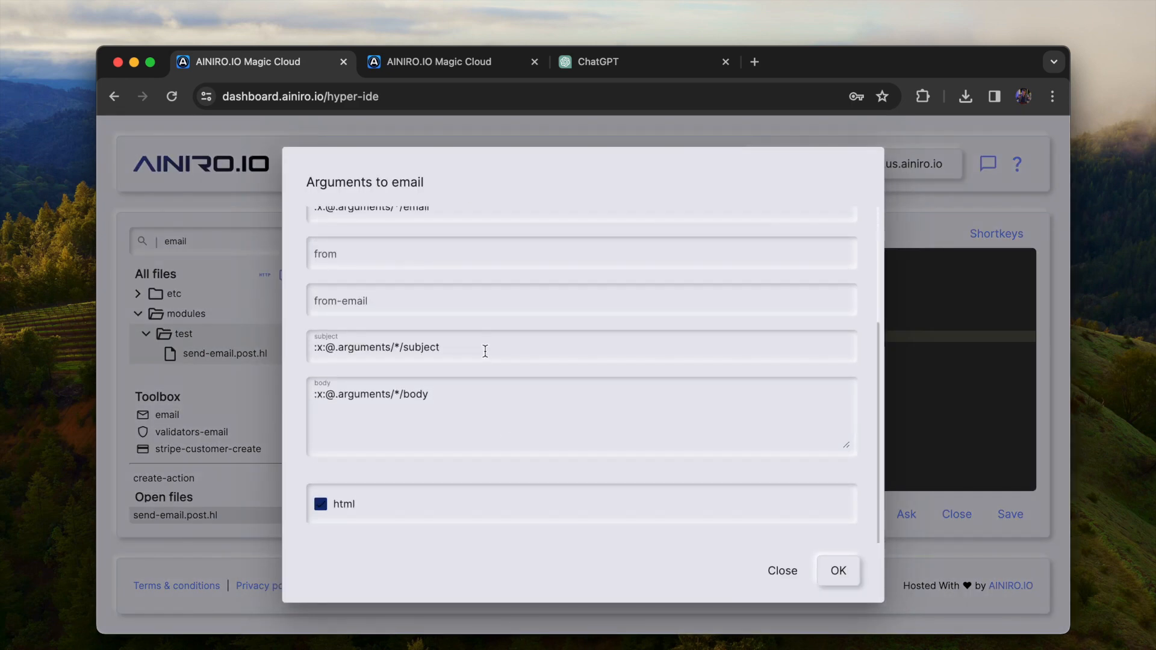
{"action": "left_click", "coordinate": [321, 504]}
{"action": "left_click", "coordinate": [838, 572]}
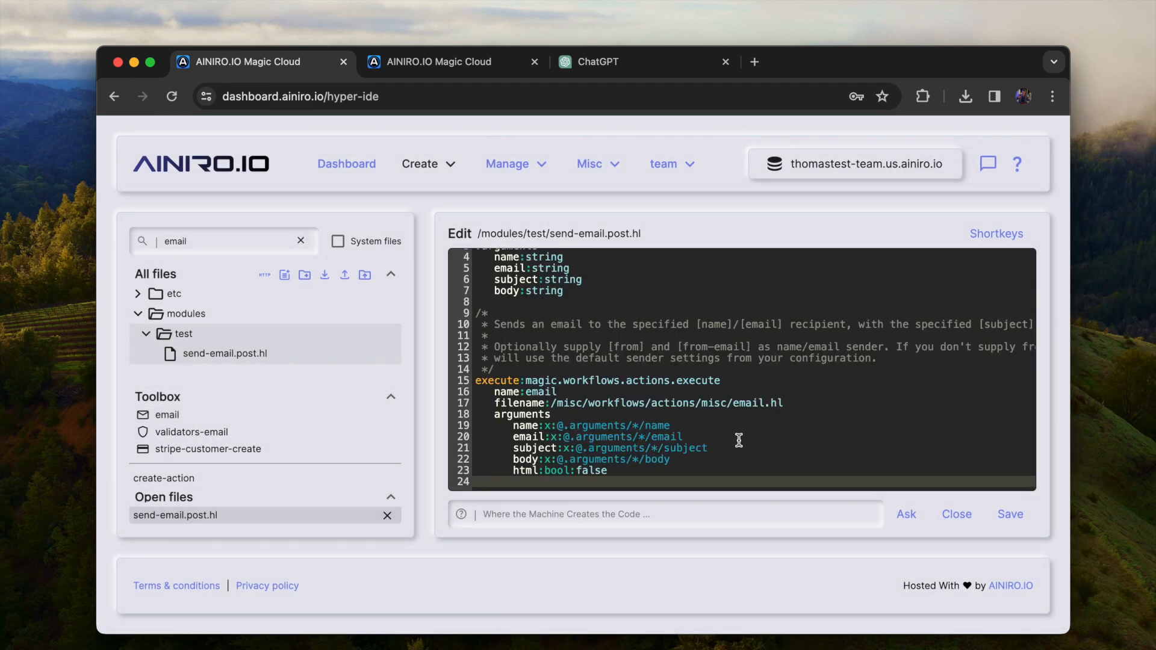
{"action": "key", "text": "super+s"}
Switch to the Magic Cloud Endpoints page, reload it, and filter the endpoints for "openapi"
{"action": "key", "text": "ctrl+Tab"}
{"action": "key", "text": "ctrl+shift+Tab"}
{"action": "key", "text": "ctrl+Tab"}
{"action": "key", "text": "Escape"}
{"action": "left_click", "coordinate": [516, 163]}
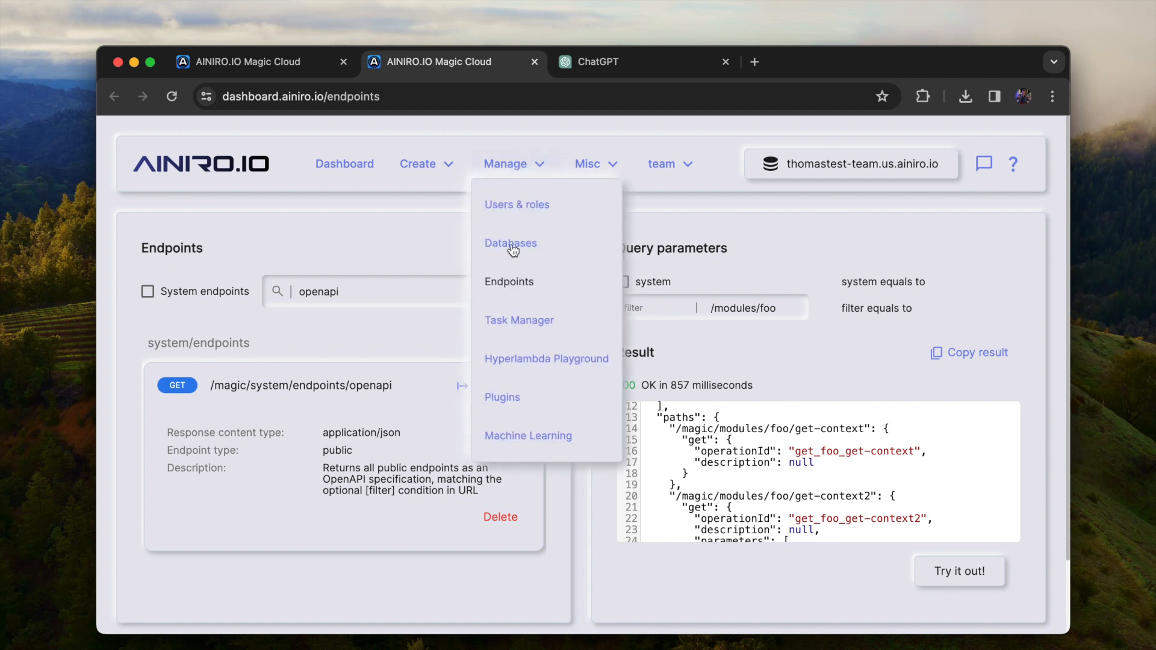
{"action": "double_click", "coordinate": [389, 290]}
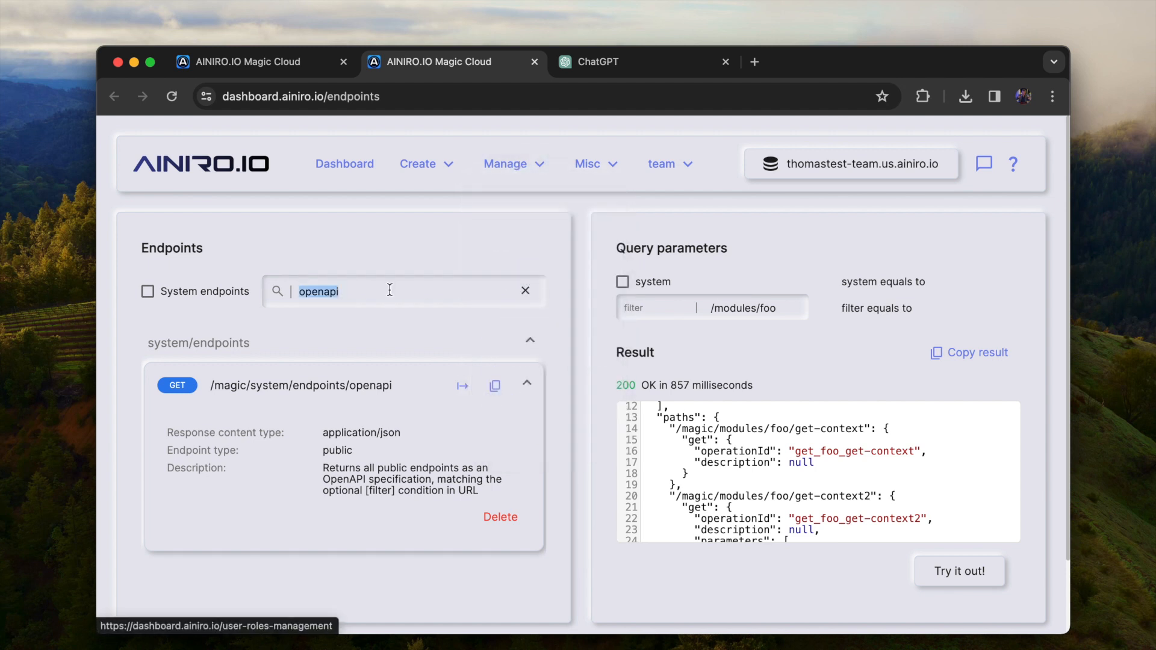
{"action": "key", "text": "super+r"}
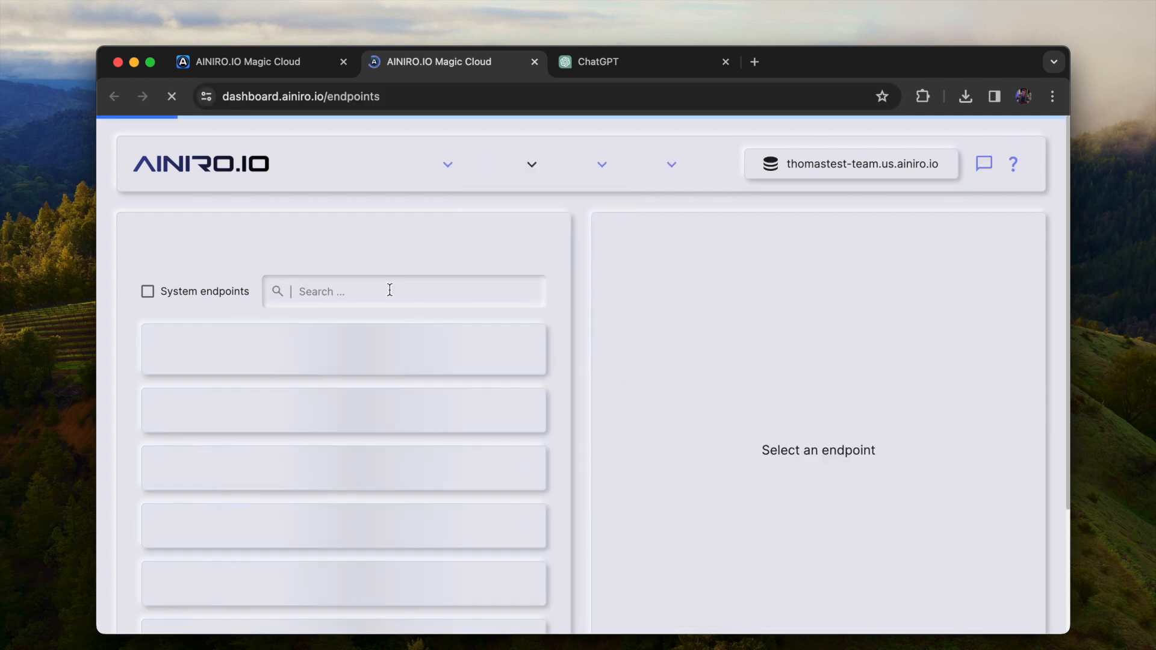
{"action": "type", "text": "o"}
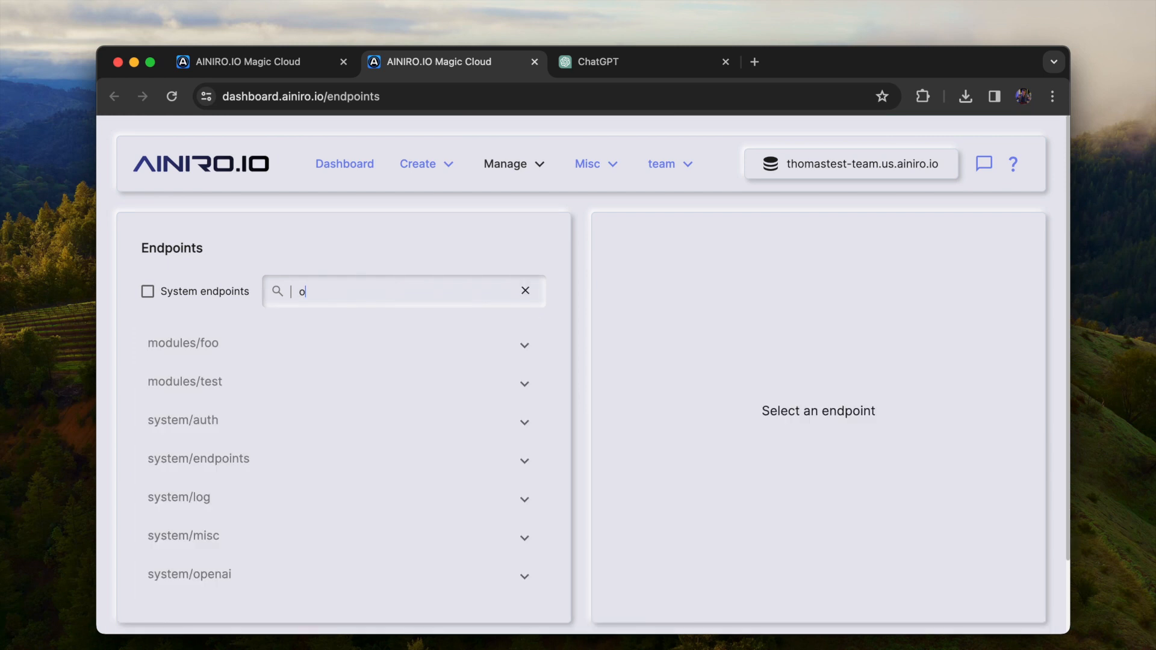
{"action": "type", "text": "penapi"}
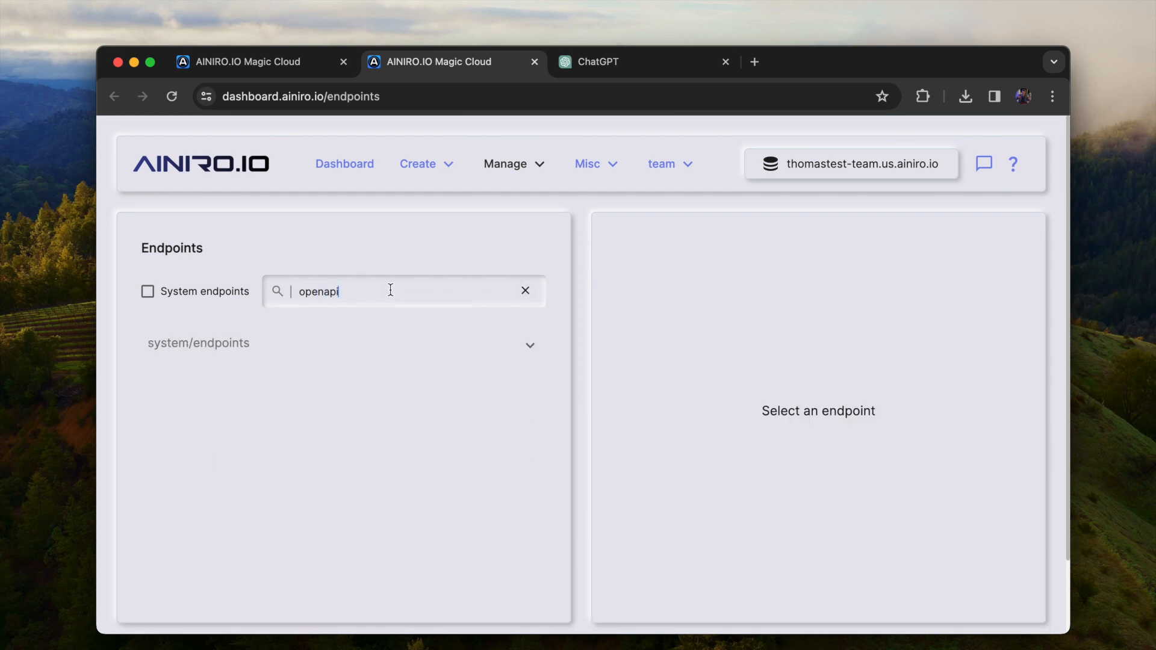
Invoke the /magic/system/endpoints/openapi endpoint with the filter modules/test and copy its URL
{"action": "left_click", "coordinate": [266, 352]}
{"action": "left_click", "coordinate": [441, 395]}
{"action": "left_click", "coordinate": [463, 386]}
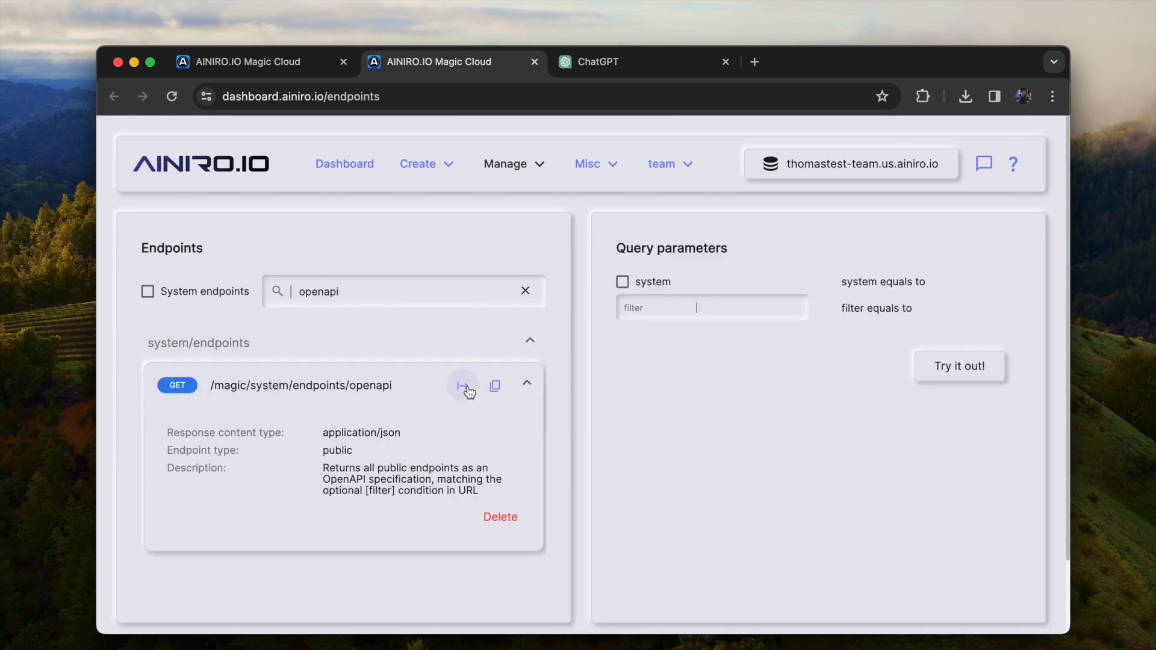
{"action": "type", "text": "modules/test"}
{"action": "left_click", "coordinate": [975, 375]}
{"action": "key", "text": "ctrl+shift+Tab"}
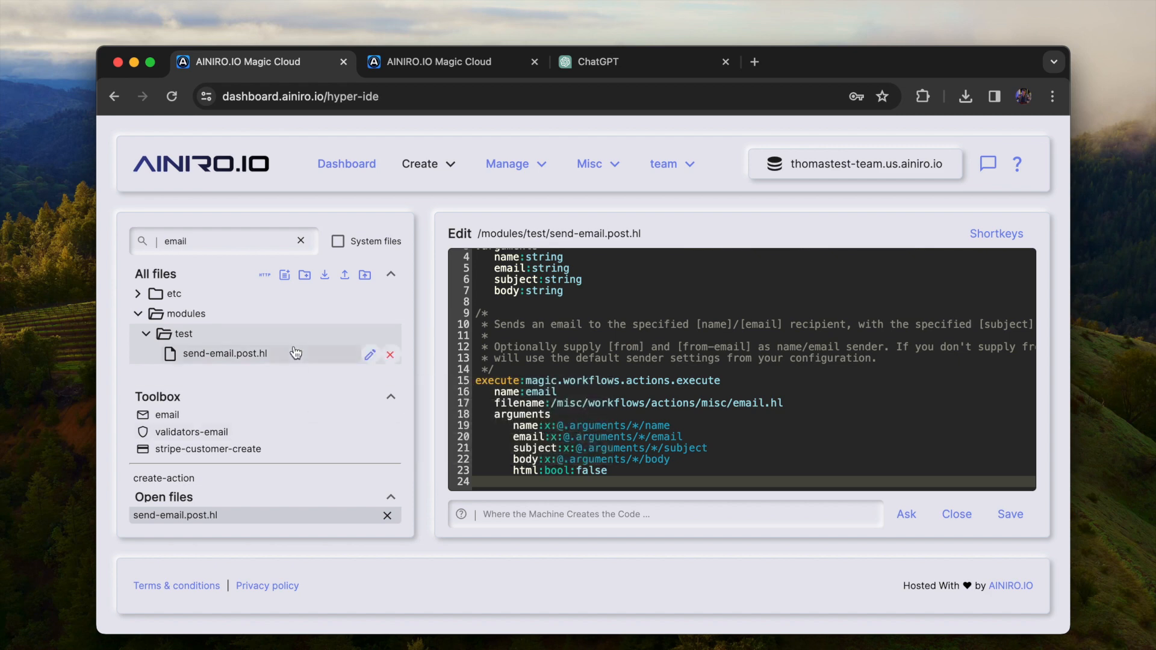
{"action": "key", "text": "ctrl+Tab"}
{"action": "left_click", "coordinate": [495, 385]}
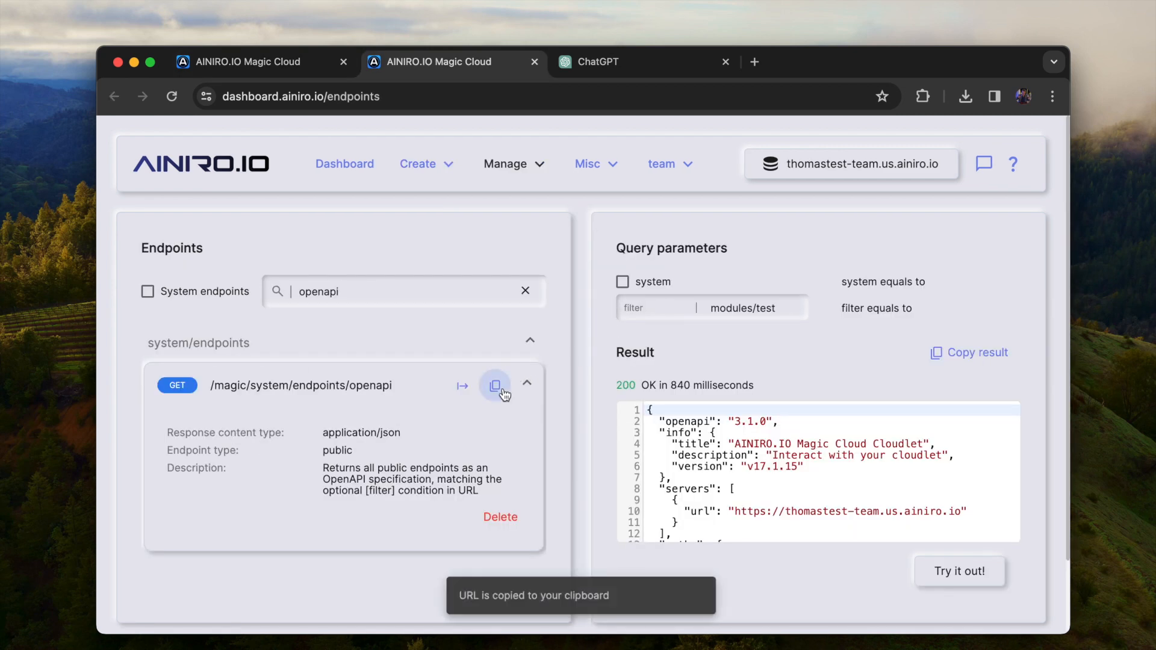
Switch to the ChatGPT editor, re-import the thomastest-team.us.ainiro.io action's schema from the copied URL, and return to the GPT's configuration
{"action": "left_click", "coordinate": [644, 61]}
{"action": "scroll", "coordinate": [328, 467], "scroll_direction": "down", "scroll_amount": 5}
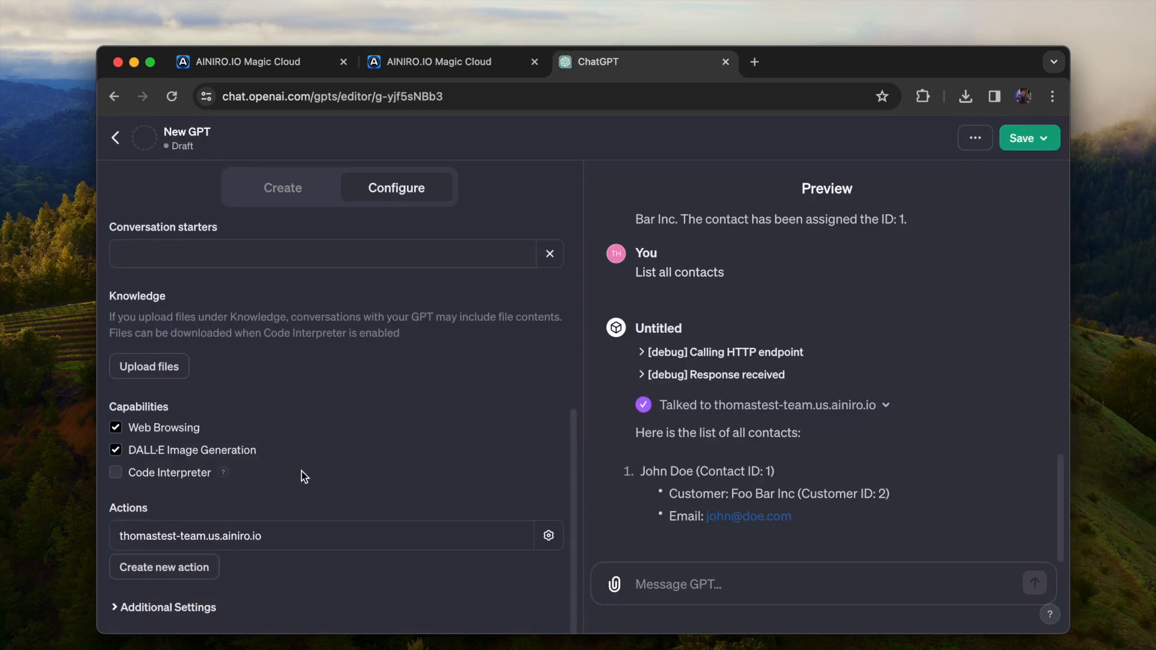
{"action": "left_click", "coordinate": [200, 528]}
{"action": "left_click", "coordinate": [402, 340]}
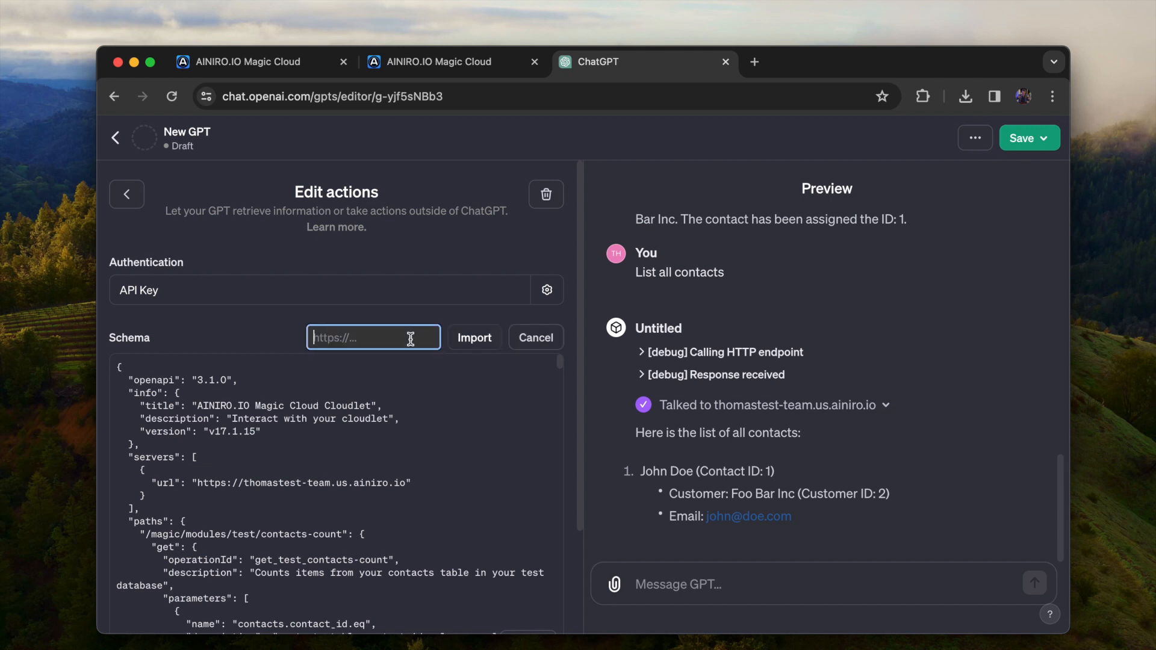
{"action": "key", "text": "super+v"}
{"action": "left_click", "coordinate": [475, 337]}
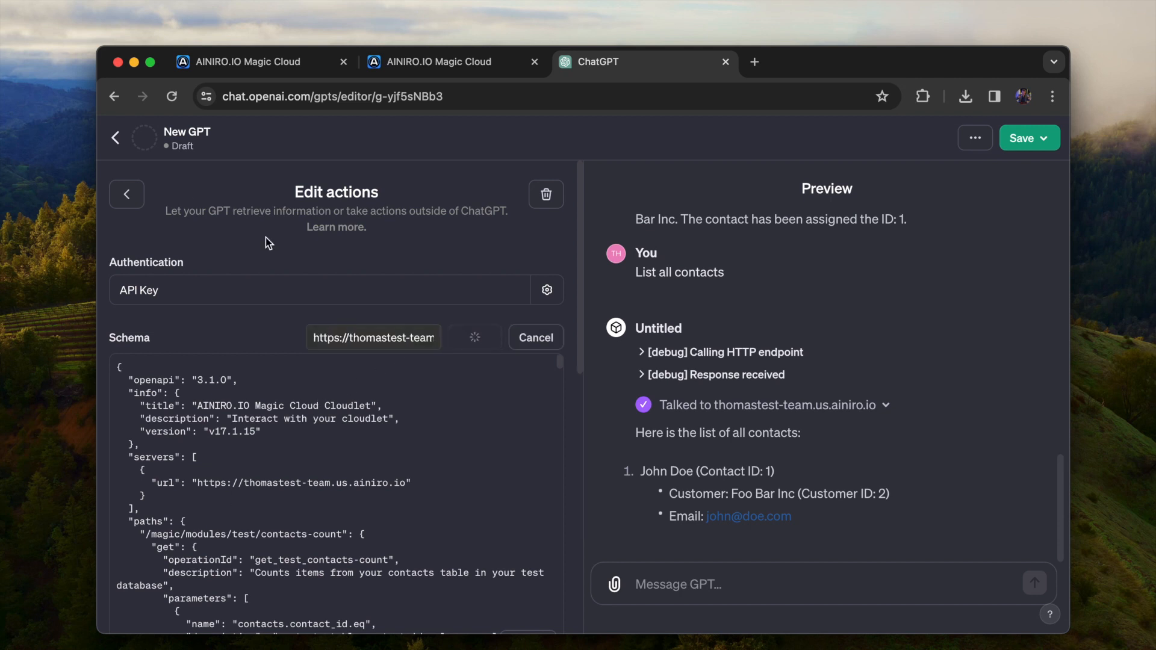
{"action": "left_click", "coordinate": [125, 195]}
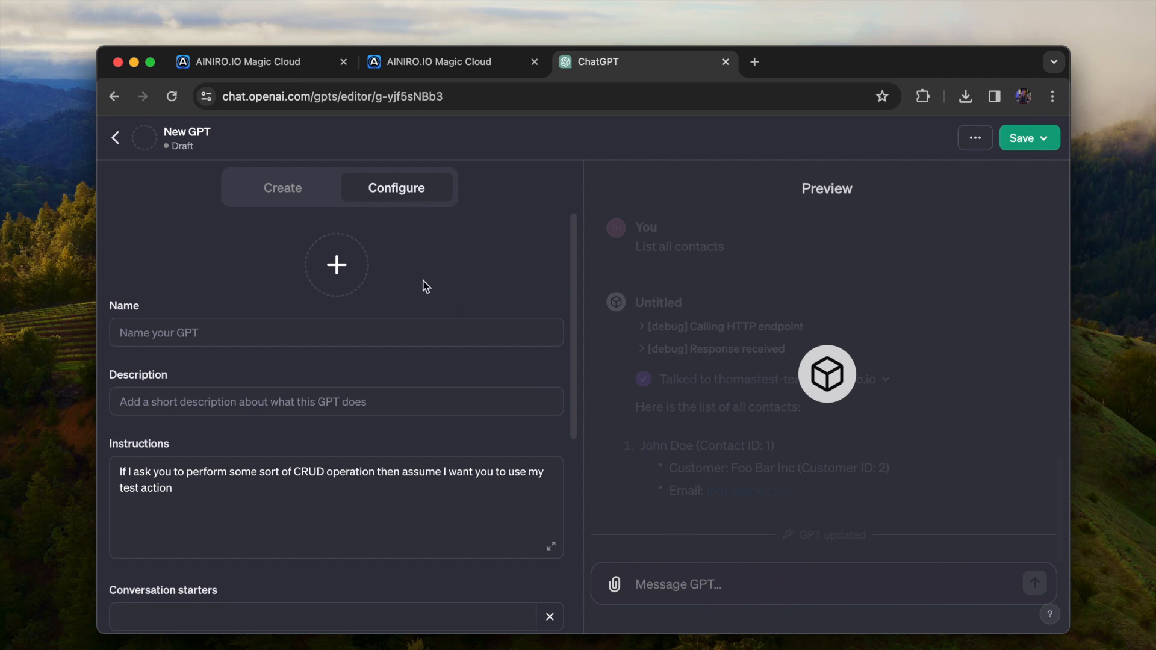
Append ". If I ask you to send an email, then use my send-email action" to the GPT's instructions
{"action": "left_click", "coordinate": [355, 507]}
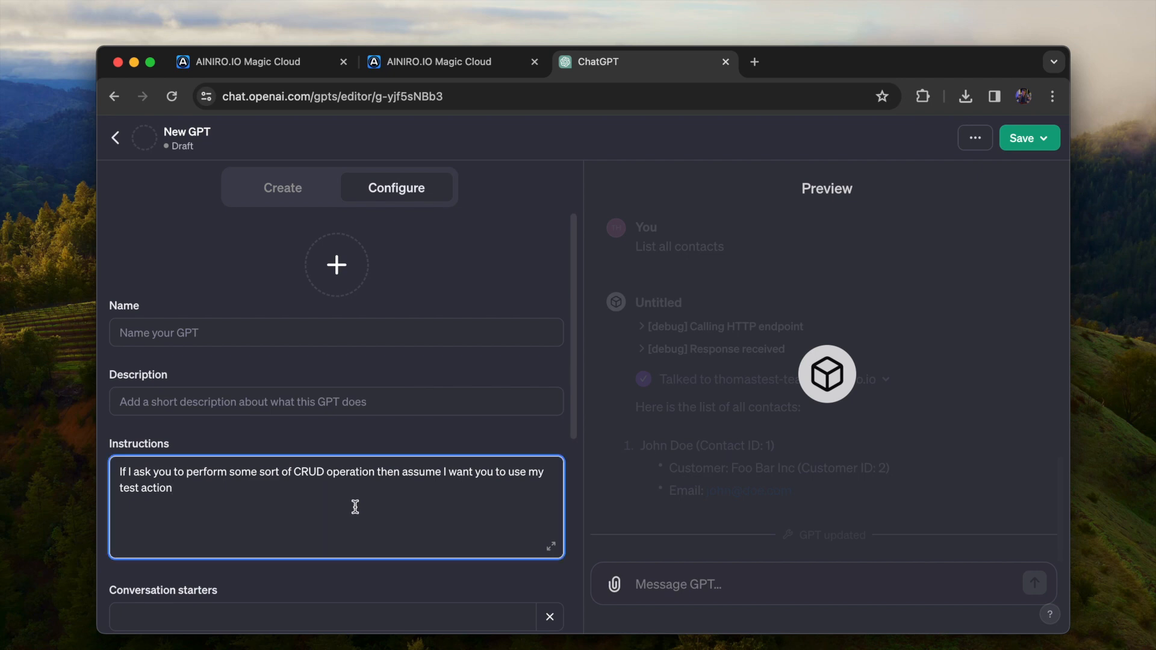
{"action": "type", "text": ". If I ask you to send an email,then u"}
{"action": "key", "text": "alt+Left"}
{"action": "type", "text": "e"}
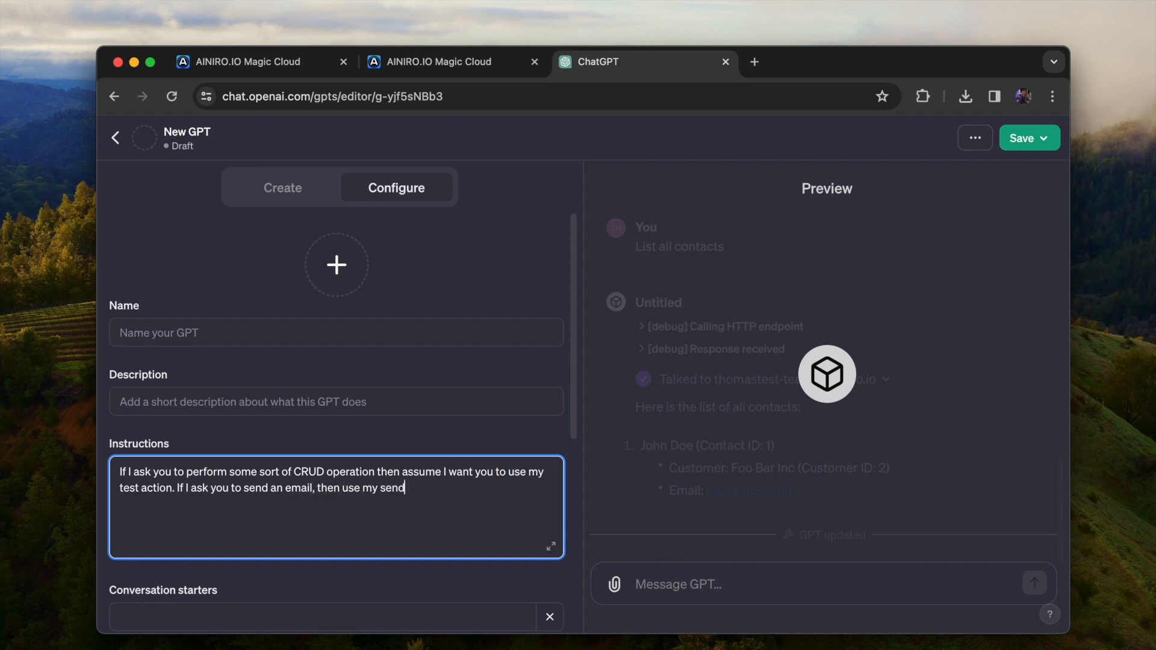
{"action": "type", "text": "mail,"}
Name the GPT "blah"
{"action": "left_click", "coordinate": [1022, 138]}
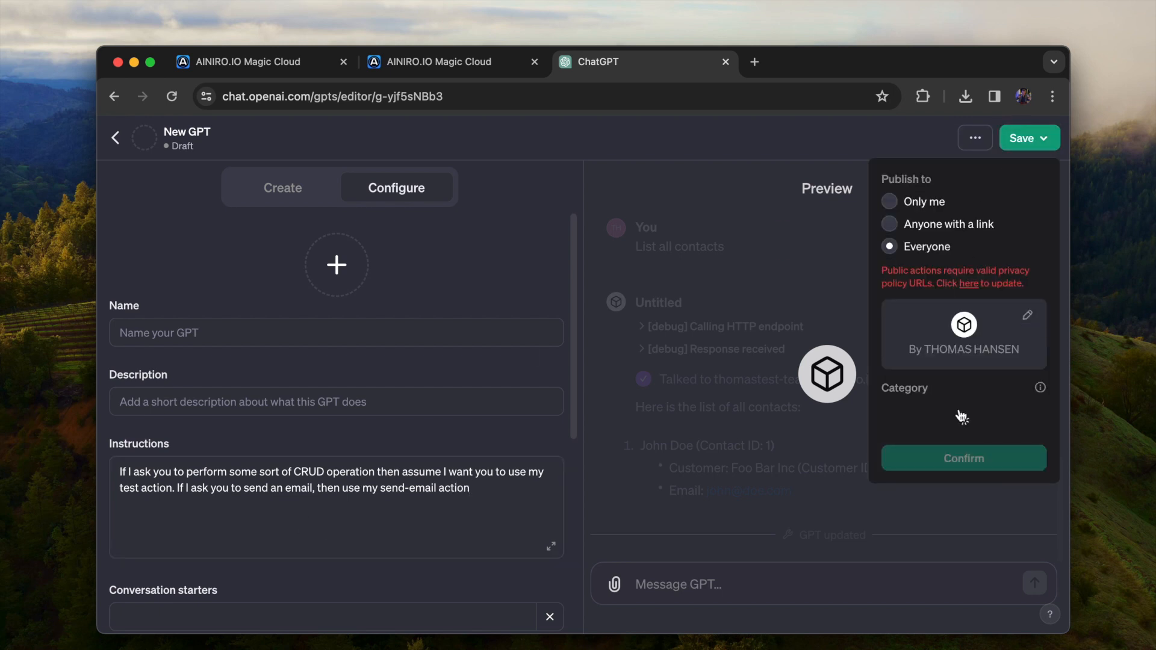
{"action": "left_click", "coordinate": [795, 220]}
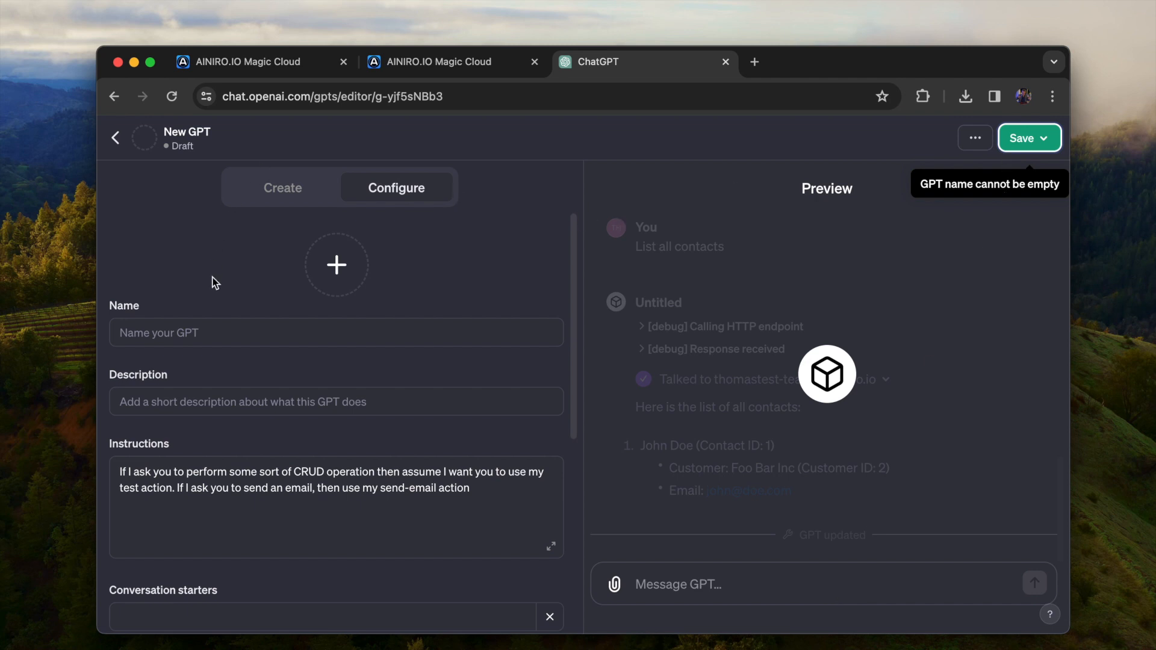
{"action": "left_click", "coordinate": [222, 335]}
{"action": "type", "text": "blah"}
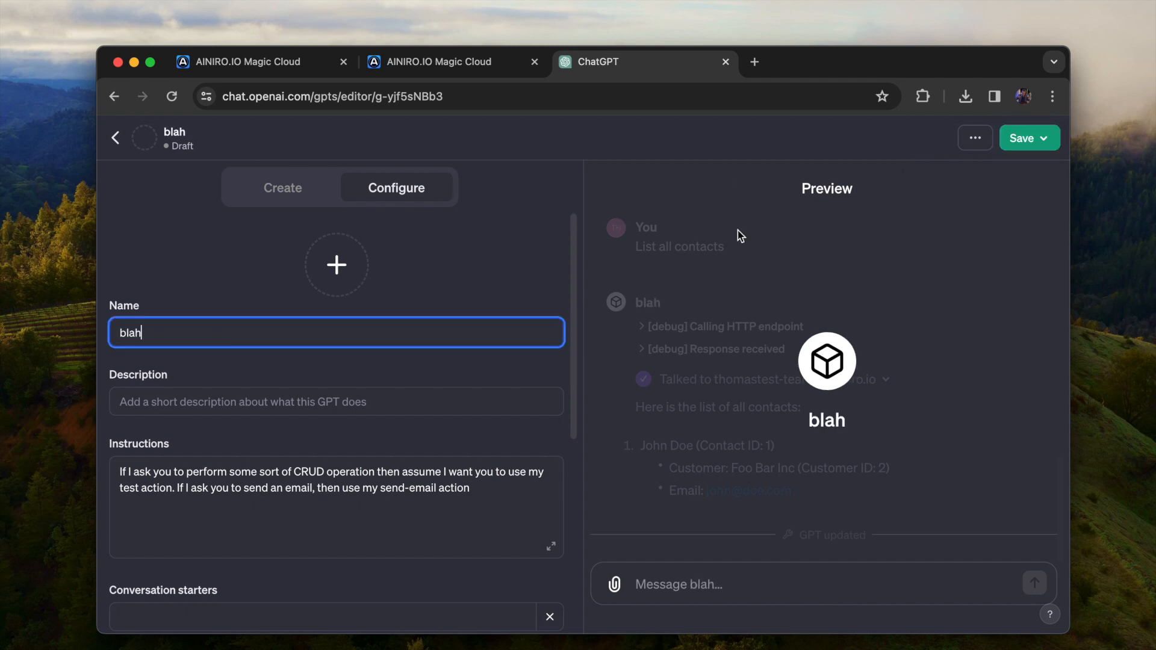
Save the GPT with publishing set to Only me and open it for chatting
{"action": "left_click", "coordinate": [1022, 138]}
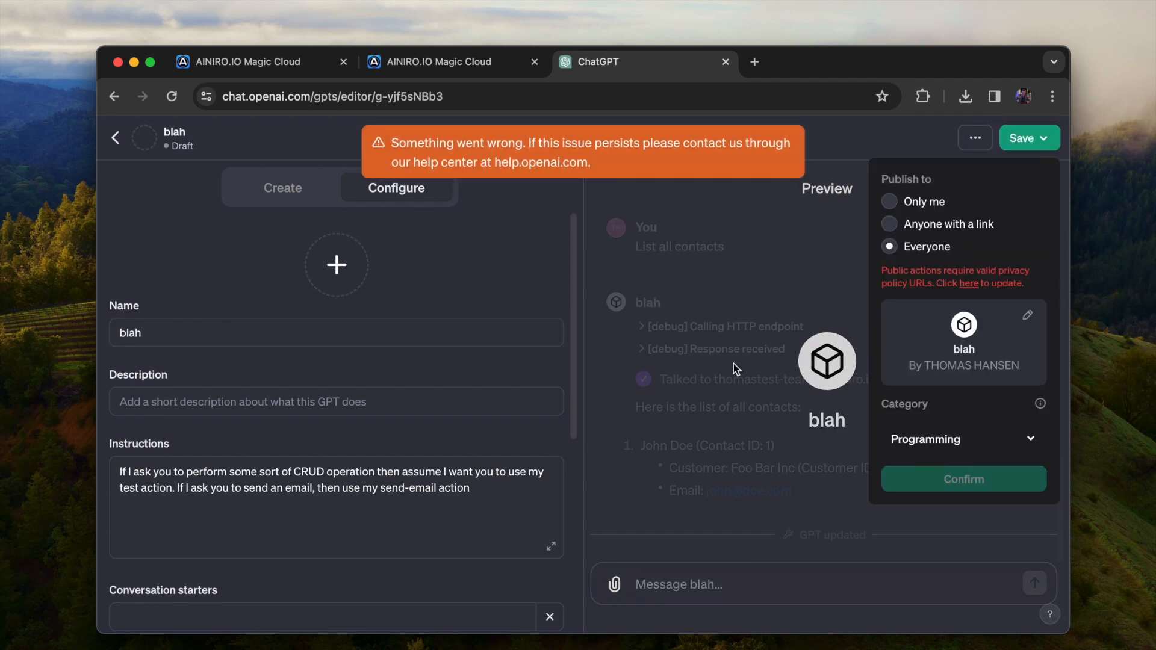
{"action": "scroll", "coordinate": [212, 382], "scroll_direction": "down", "scroll_amount": 6}
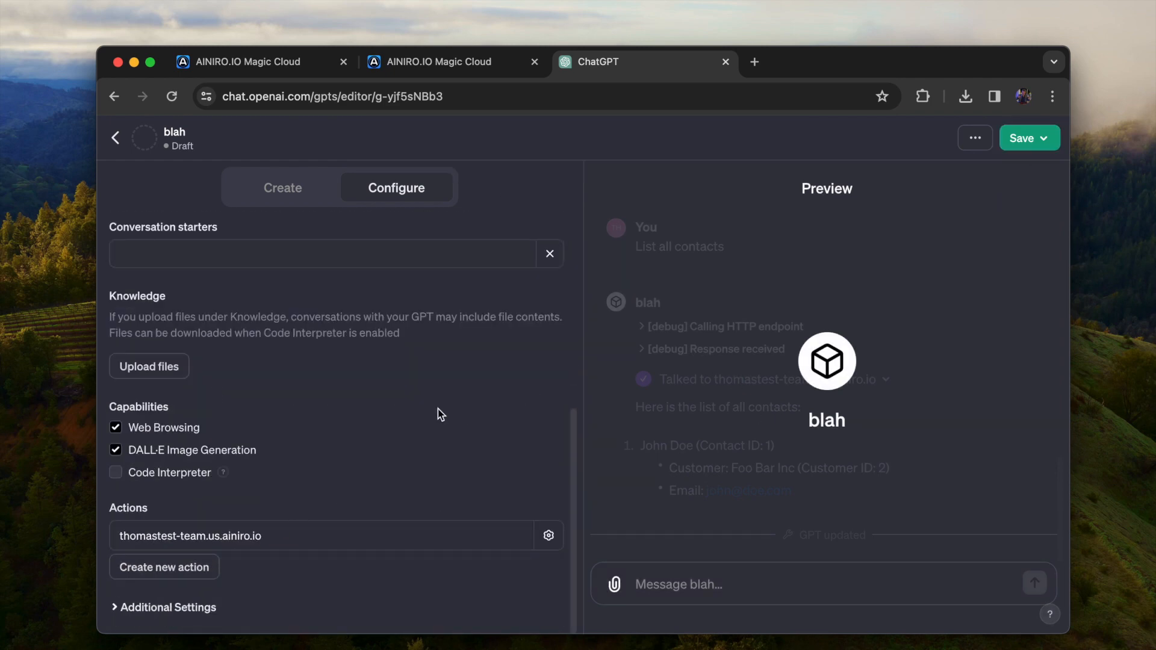
{"action": "scroll", "coordinate": [441, 414], "scroll_direction": "up", "scroll_amount": 6}
{"action": "left_click", "coordinate": [1023, 138]}
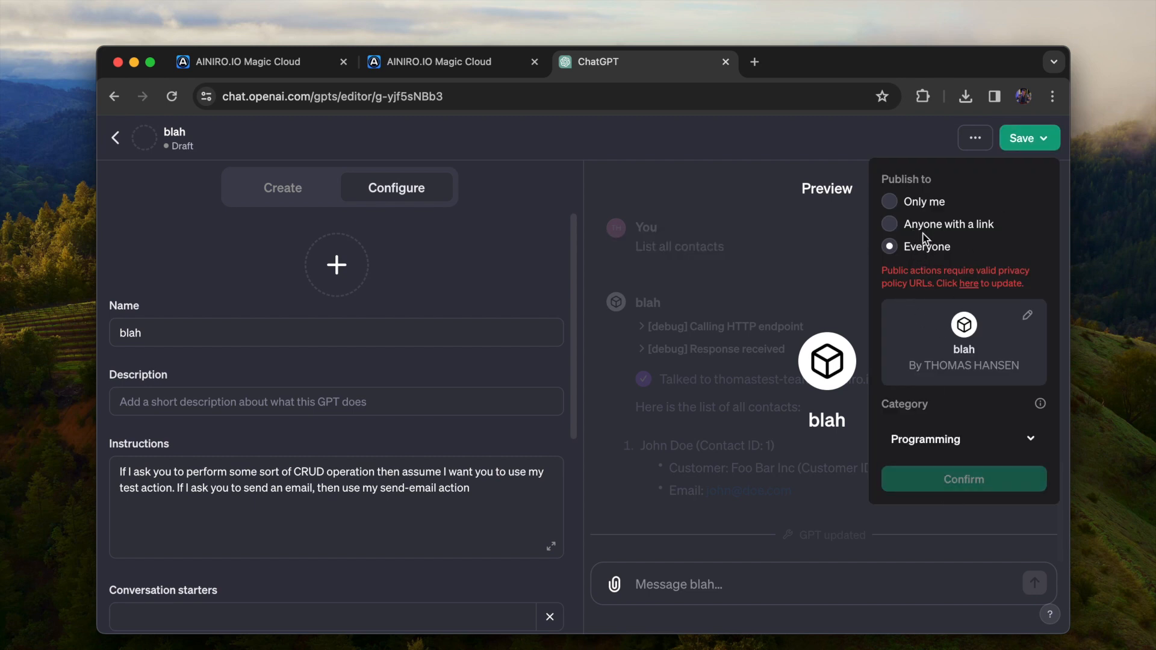
{"action": "left_click", "coordinate": [922, 201]}
{"action": "left_click", "coordinate": [962, 282]}
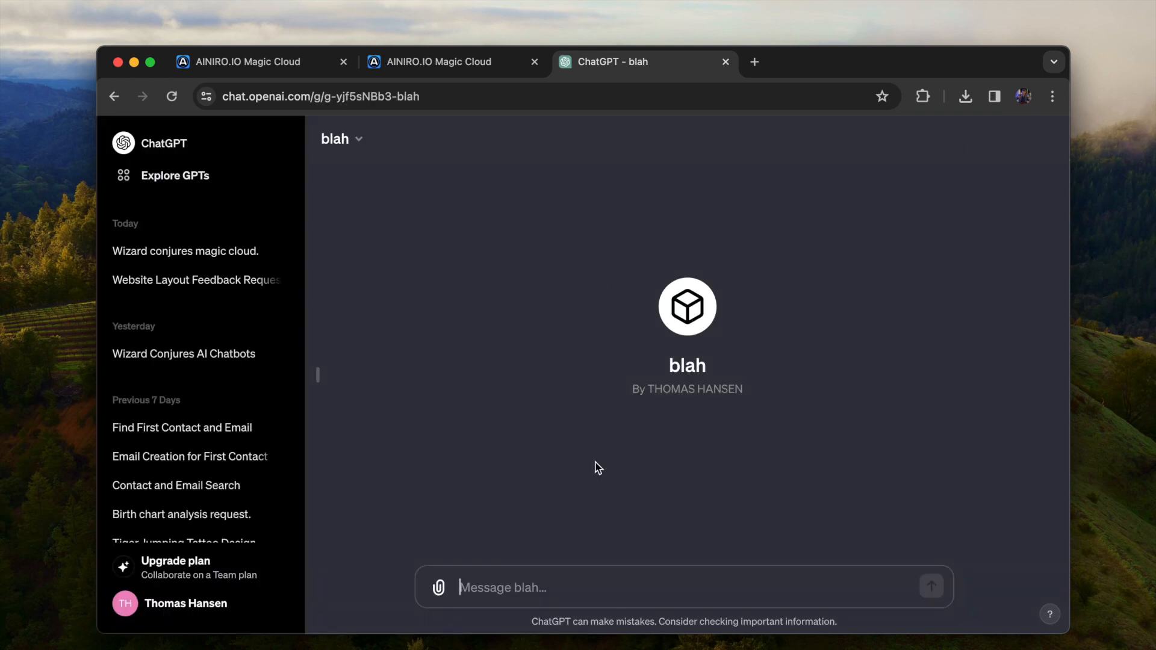
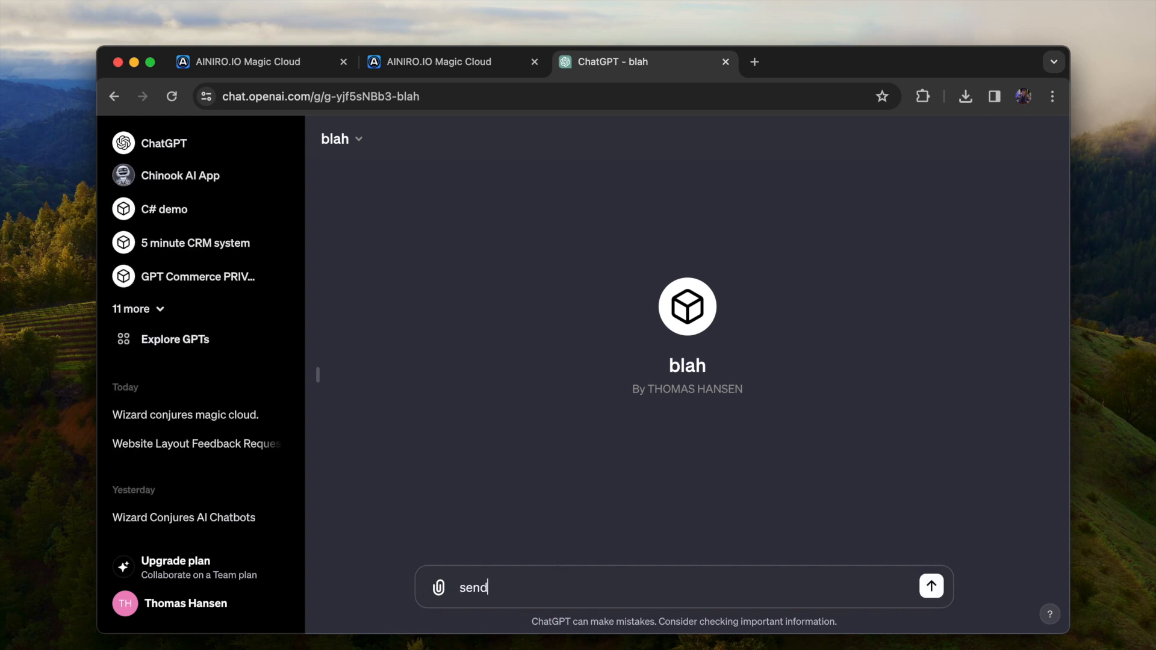
Begin a message asking the blah GPT to send an email, giving the recipient's email address and full name
{"action": "key", "text": "Right"}
{"action": "key", "text": "Right"}
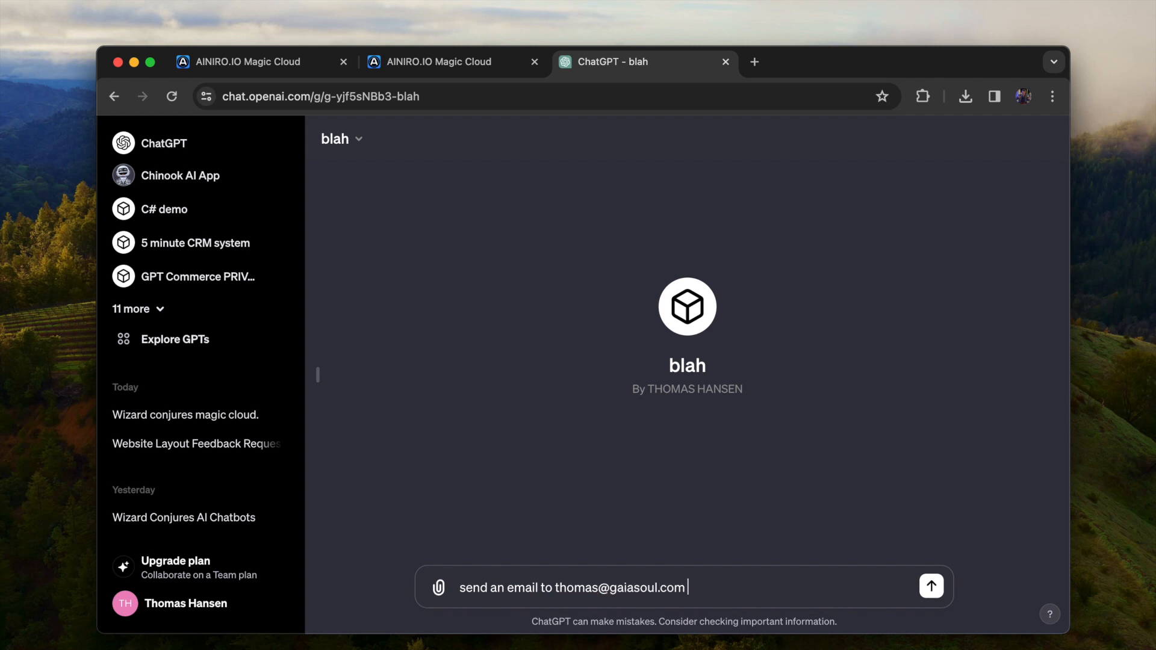
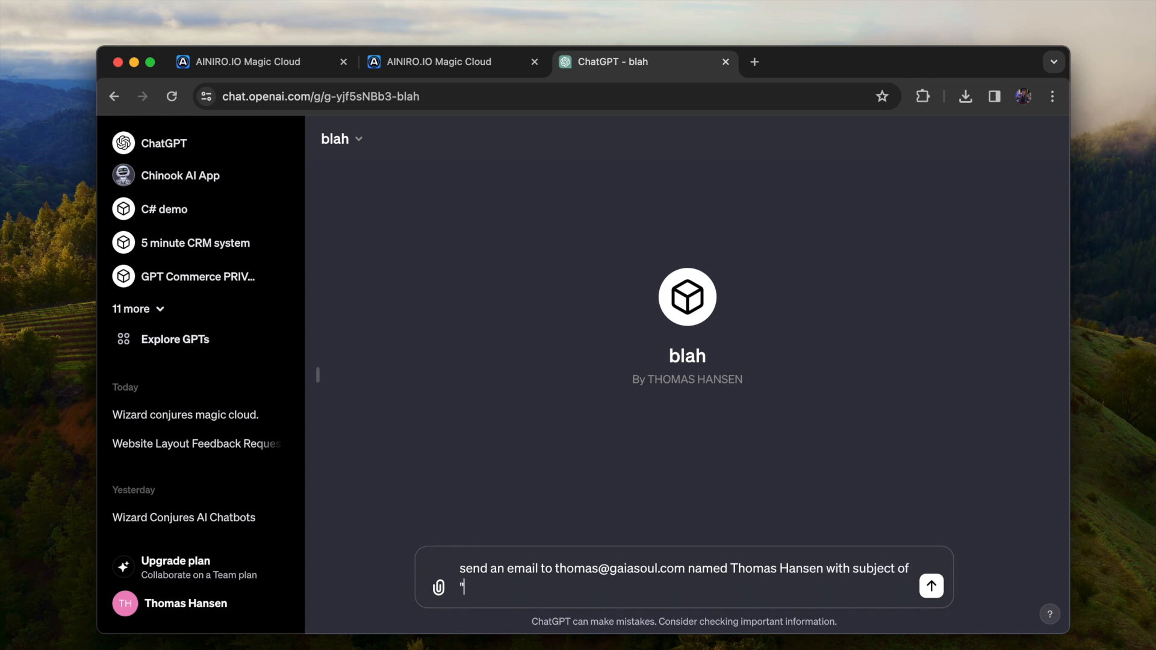
Complete the request with subject "Foo bar" and body "Hello from Hyperlambda and AI app", and submit it
{"action": "key", "text": "shift+Left"}
{"action": "key", "text": "shift+Left"}
{"action": "key", "text": "shift+Left"}
{"action": "type", "text": "body of \"Hello fro"}
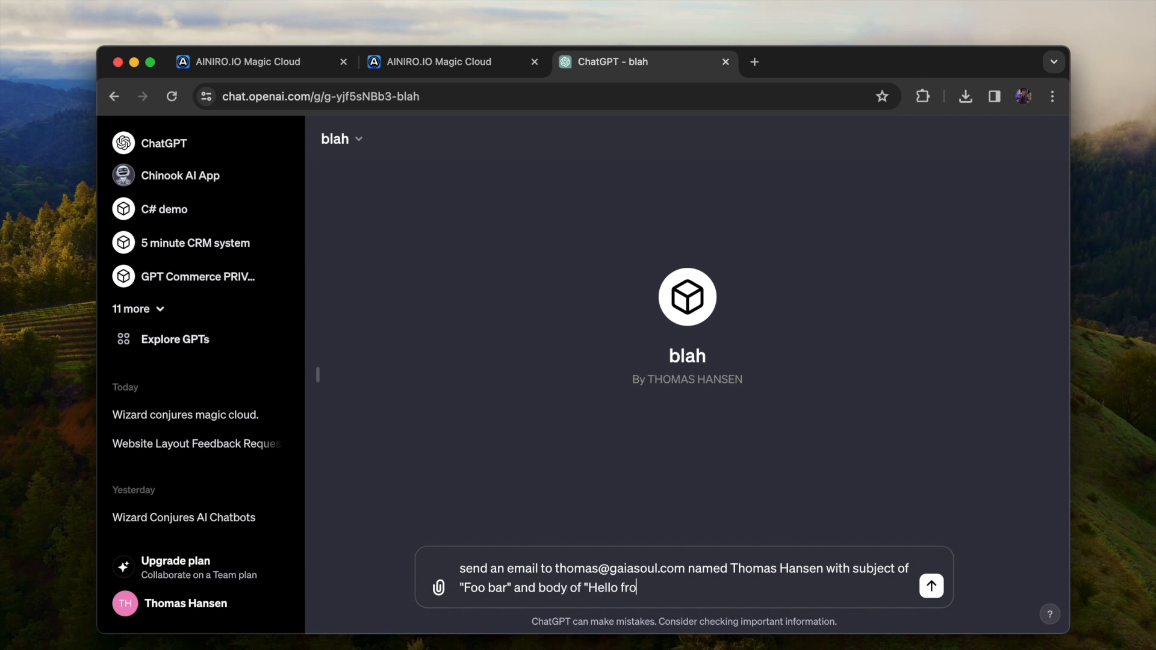
{"action": "type", "text": "m Hyperlambda and "}
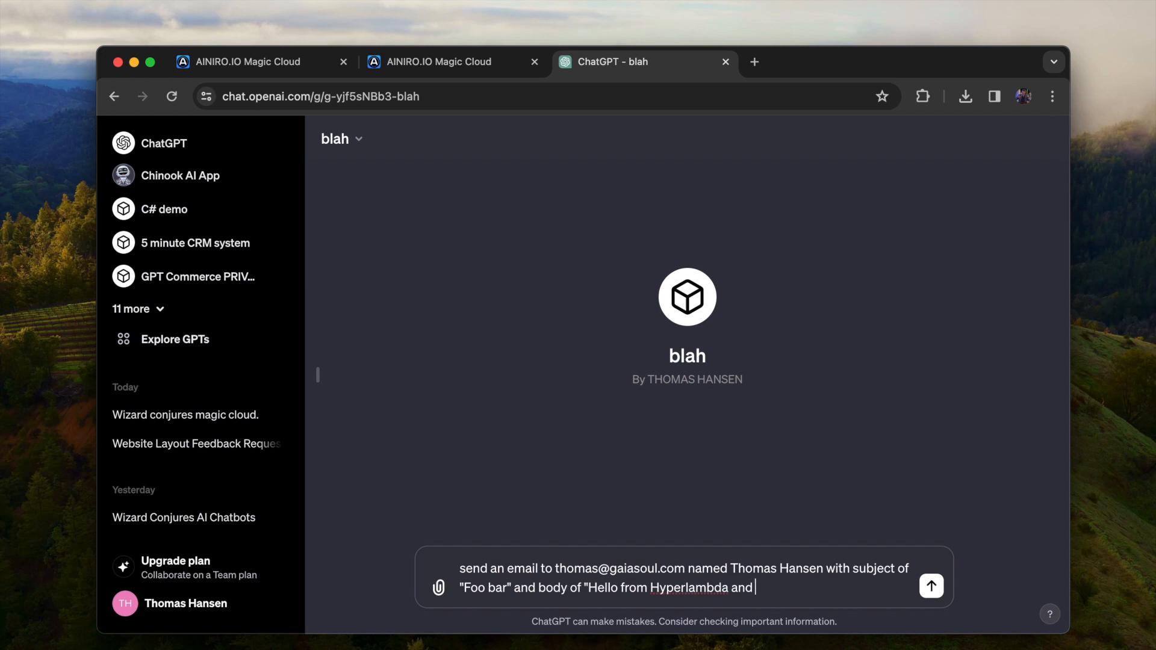
{"action": "type", "text": "AI app\""}
{"action": "key", "text": "Return"}
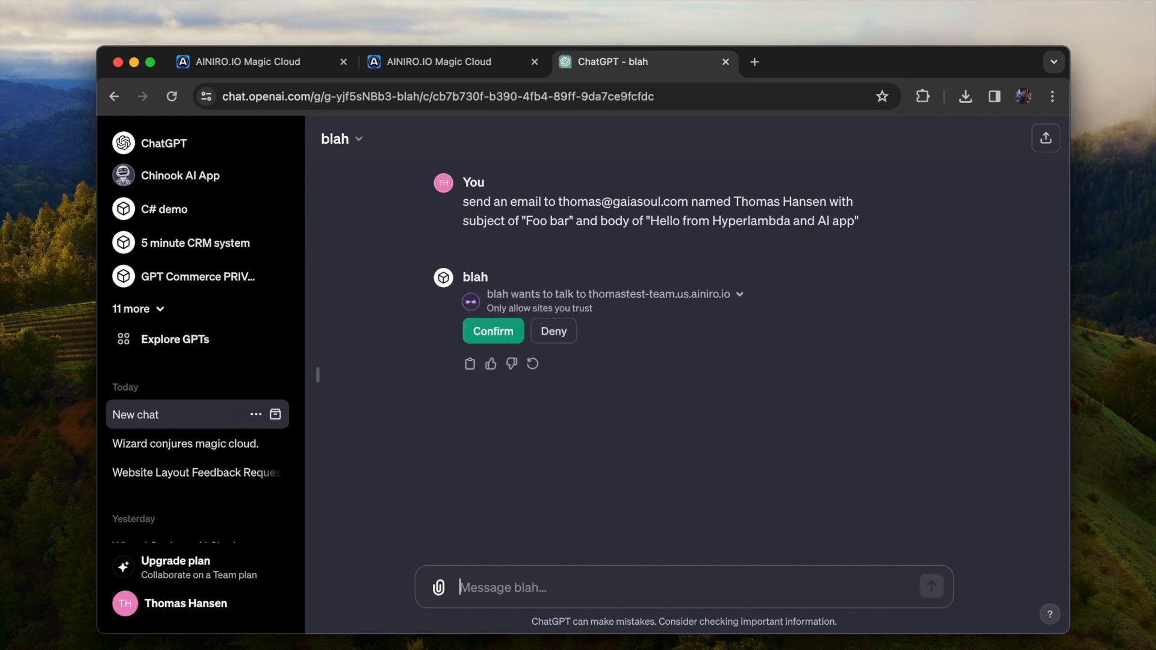
Allow the GPT to talk to thomastest-team.us.ainiro.io and check the email's subject and body in its reply
{"action": "left_click", "coordinate": [487, 330]}
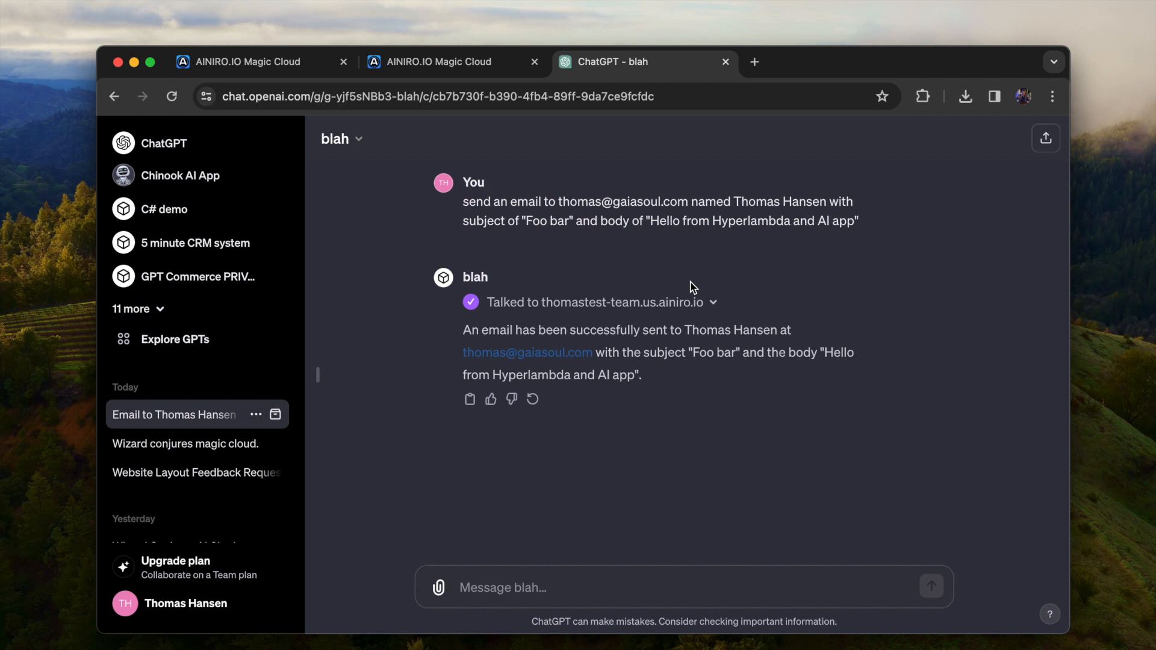
{"action": "left_click_drag", "start_coordinate": [692, 352], "coordinate": [735, 349]}
{"action": "left_click_drag", "start_coordinate": [823, 352], "coordinate": [635, 374]}
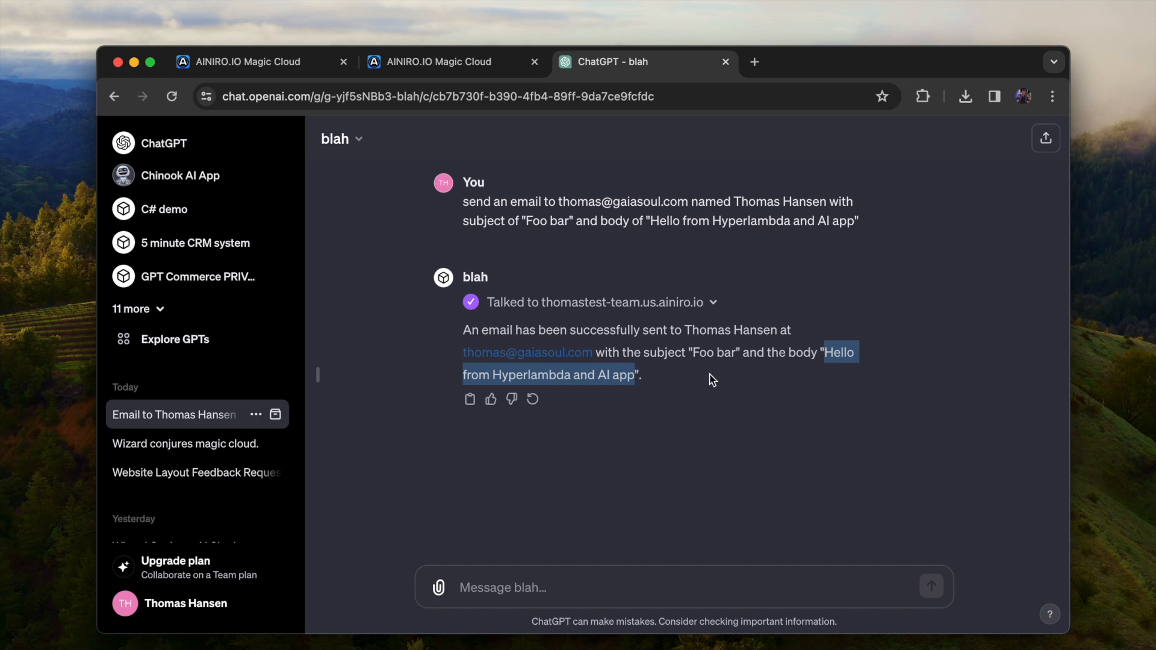